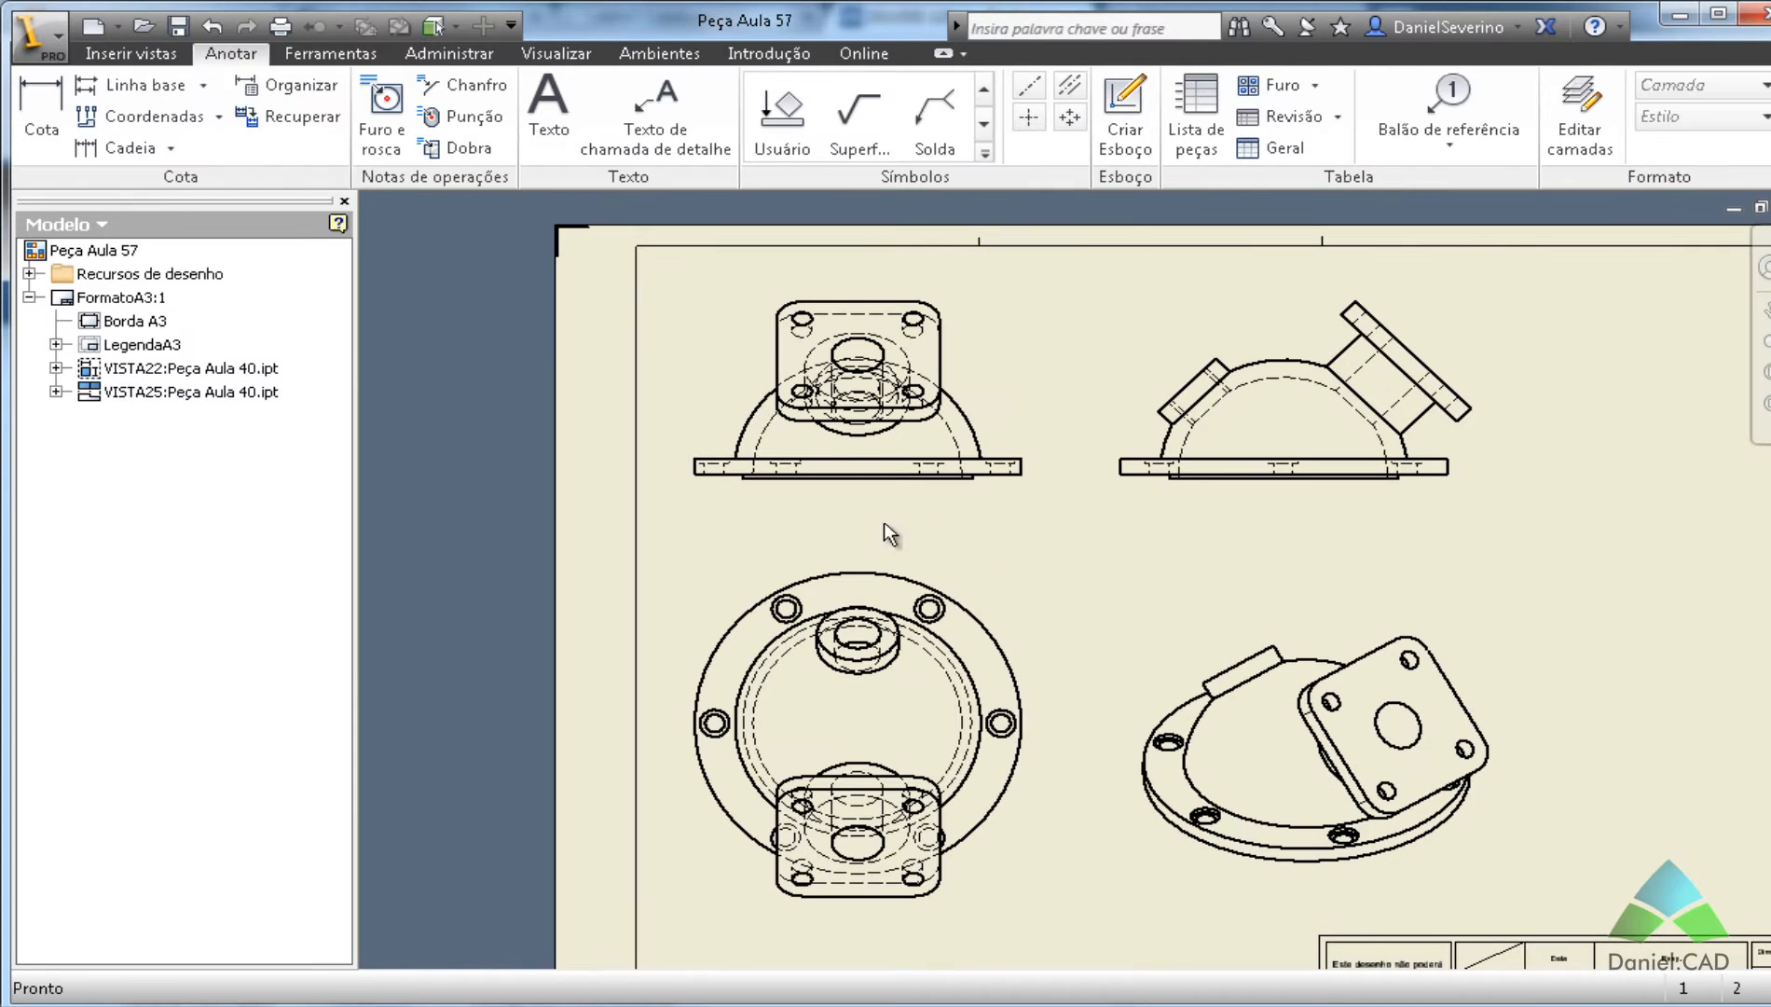
Try to dimension the base flange's overall width beneath the side view.
click(41, 116)
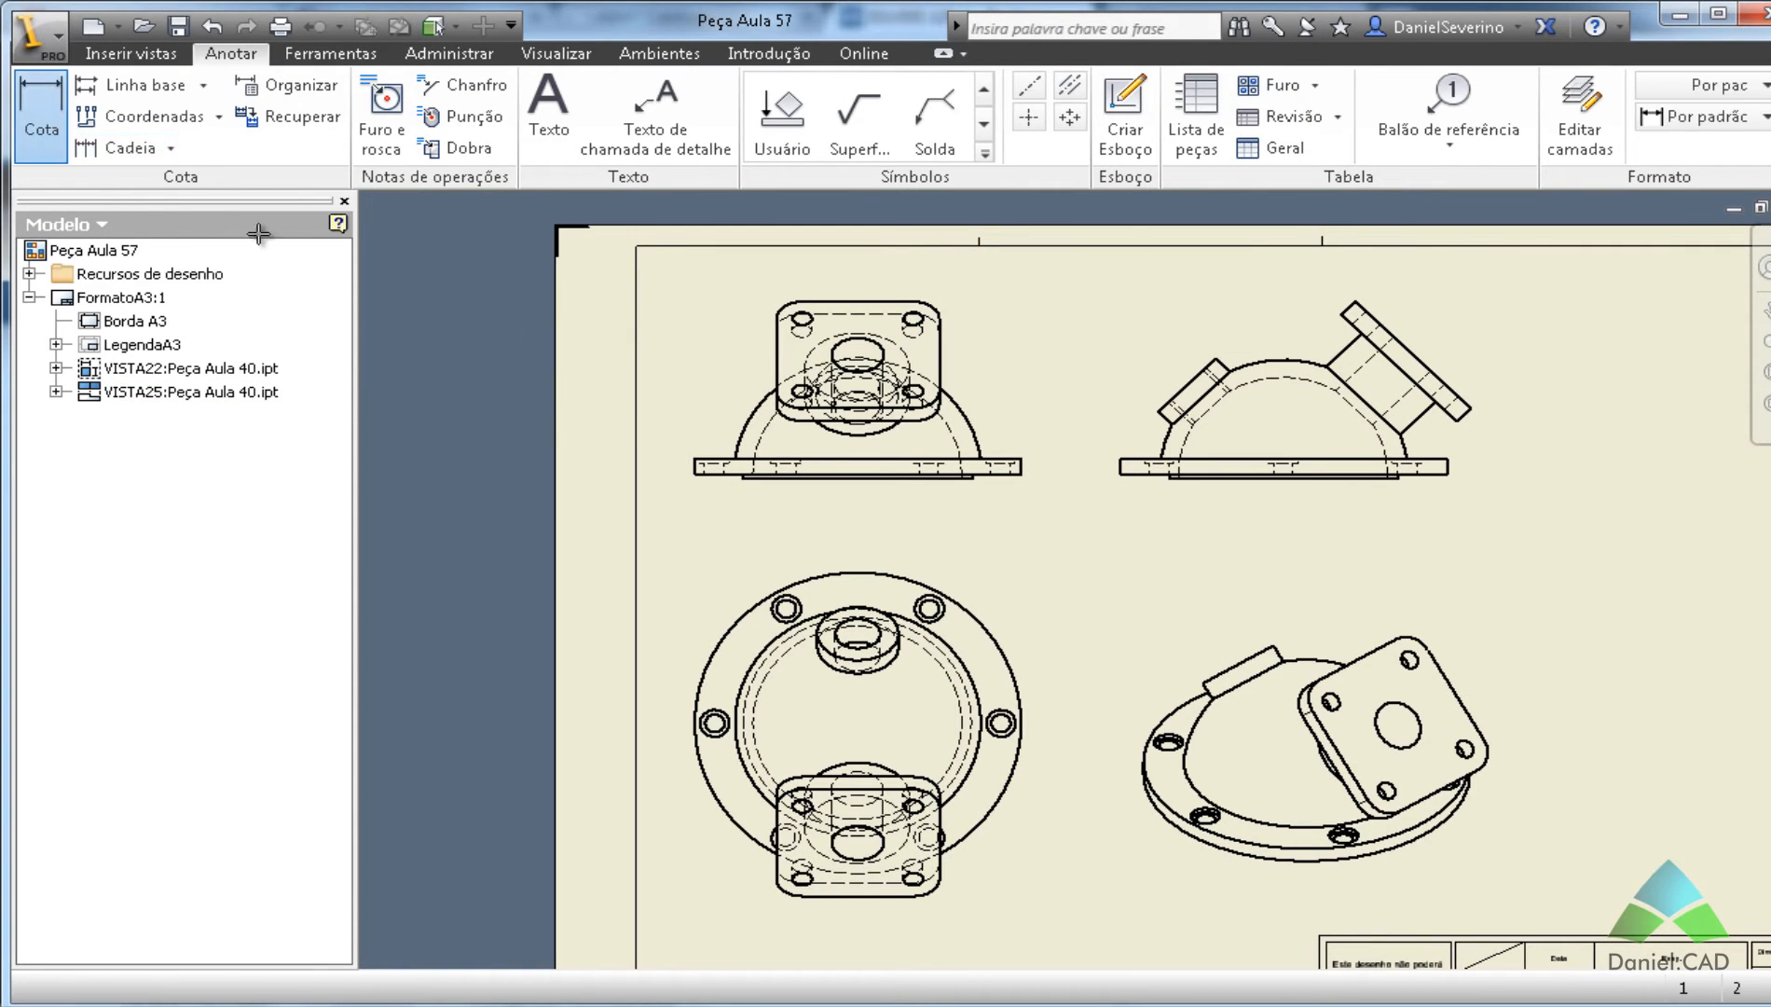
click(1171, 474)
click(1157, 513)
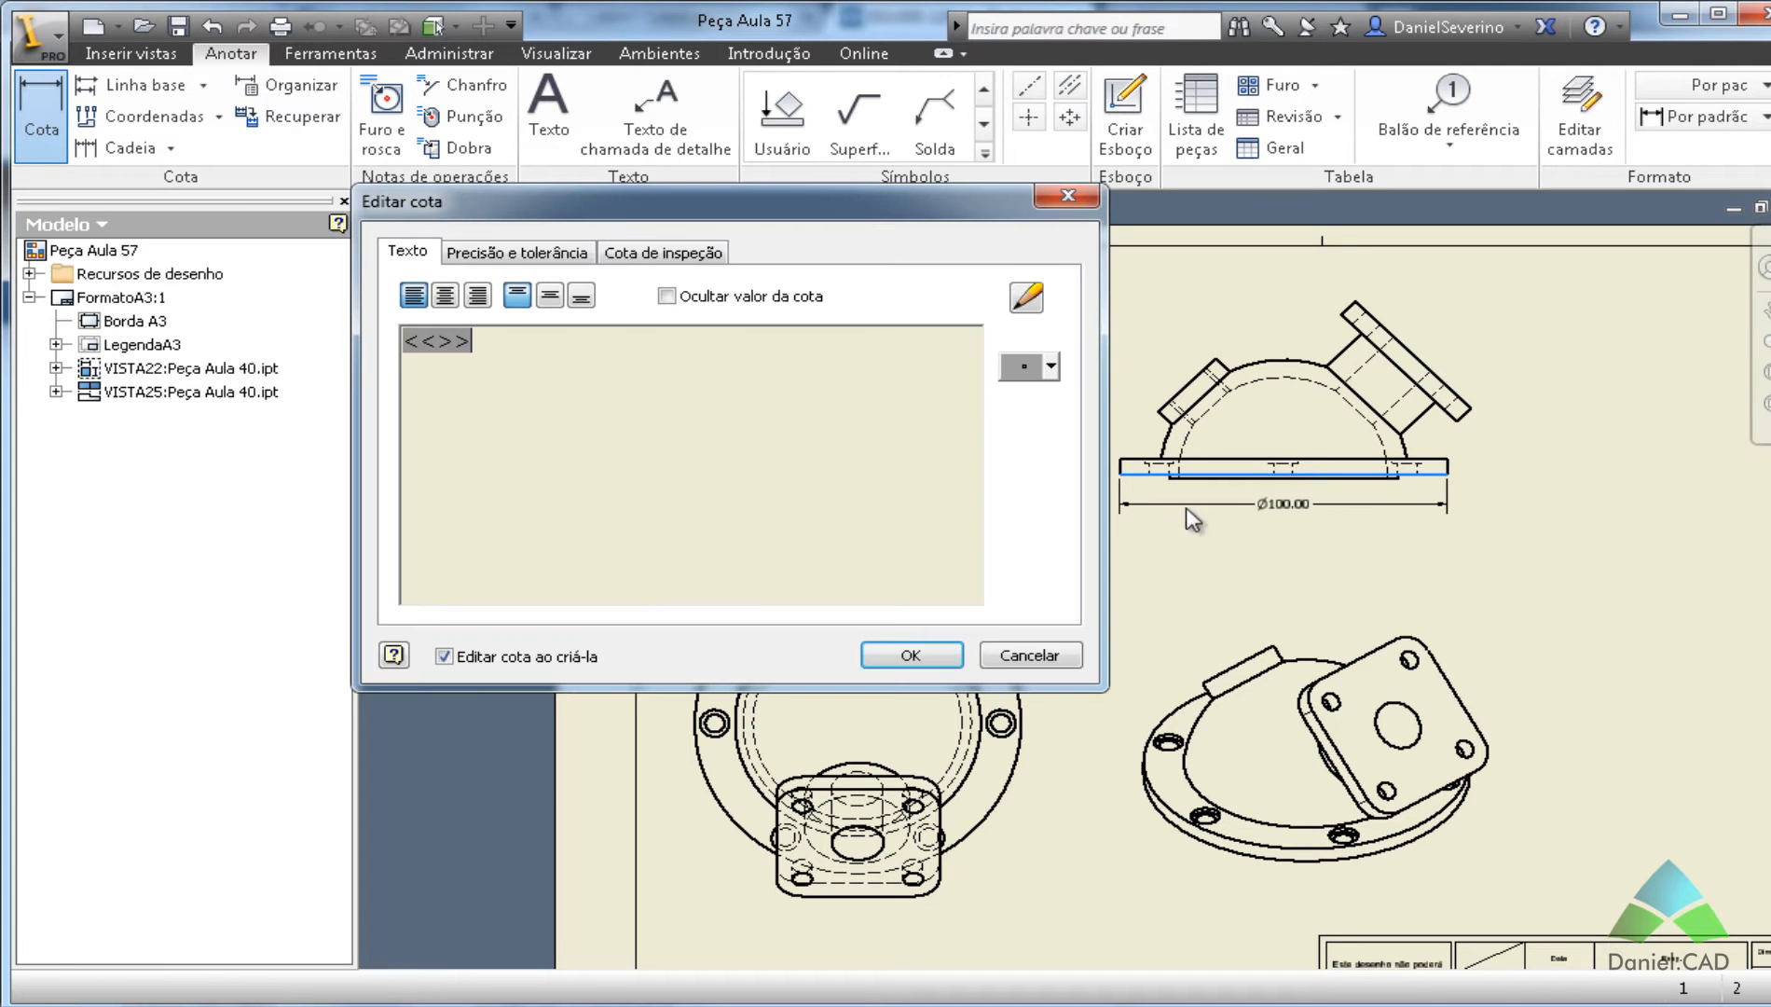
key(Return)
scroll(1249, 612, up, 5)
middle_drag(1388, 525, 1288, 586)
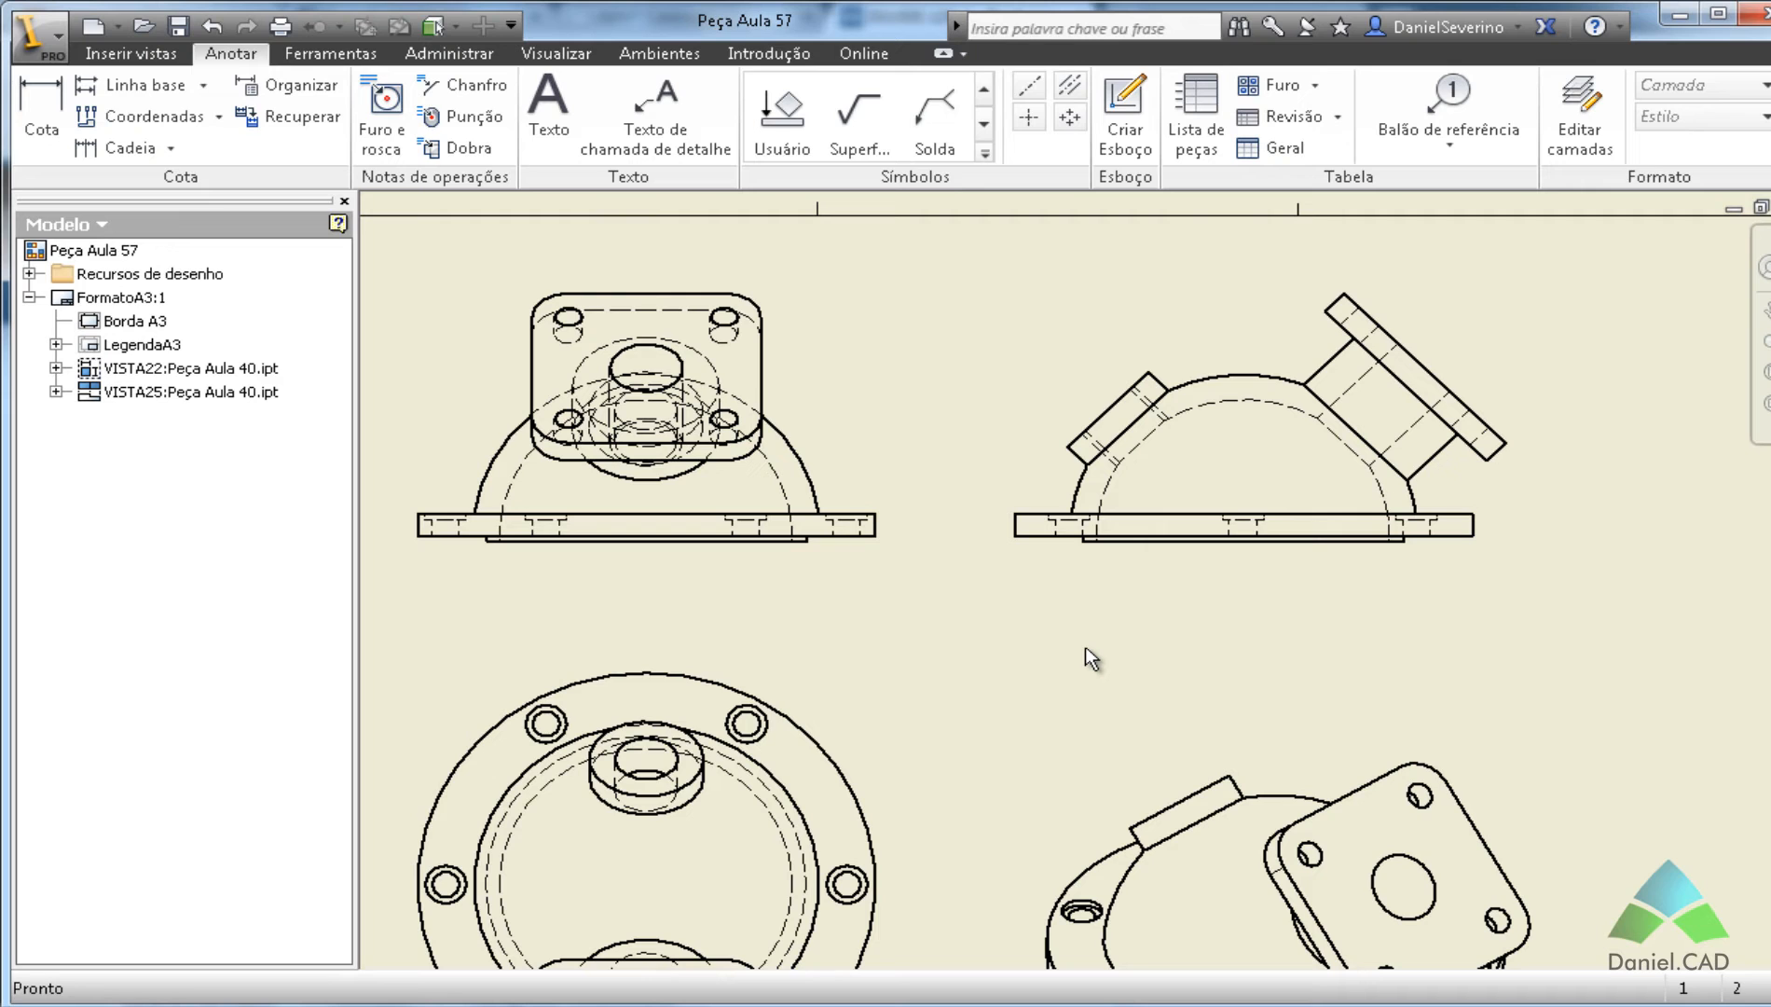
middle_drag(1008, 669, 1163, 664)
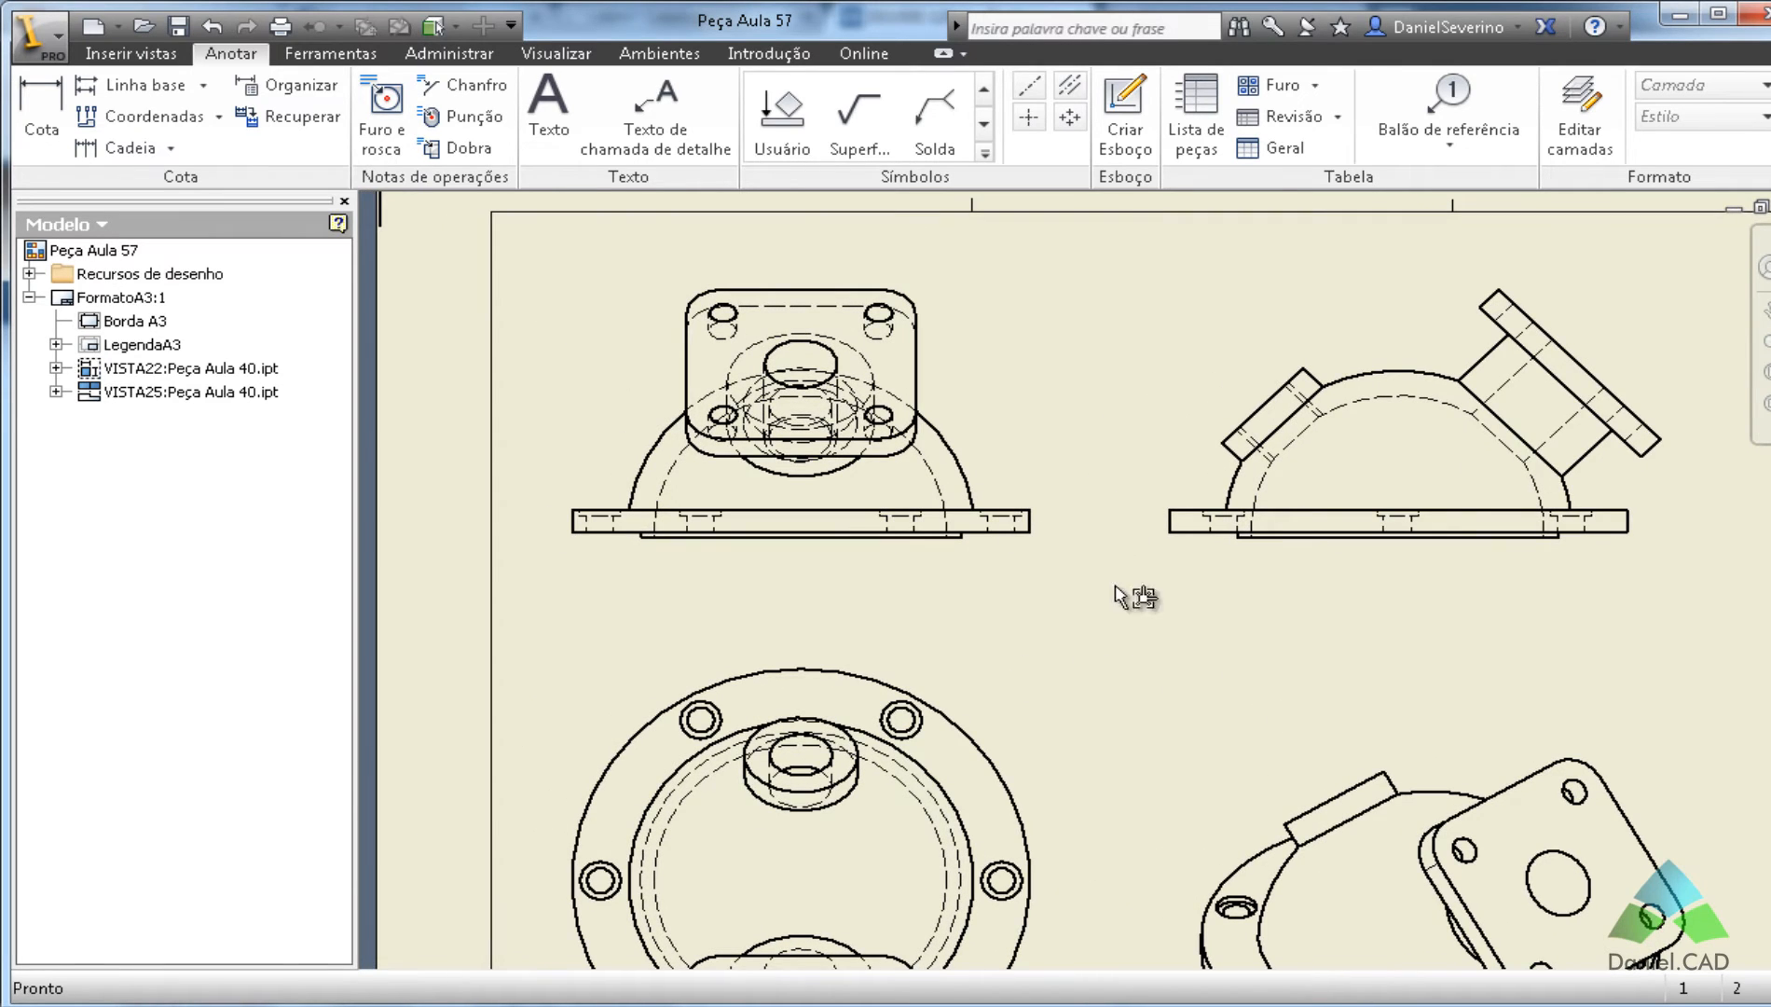
Examine the available active standards for annotations in the document settings, and close the settings without changing the standard.
click(351, 56)
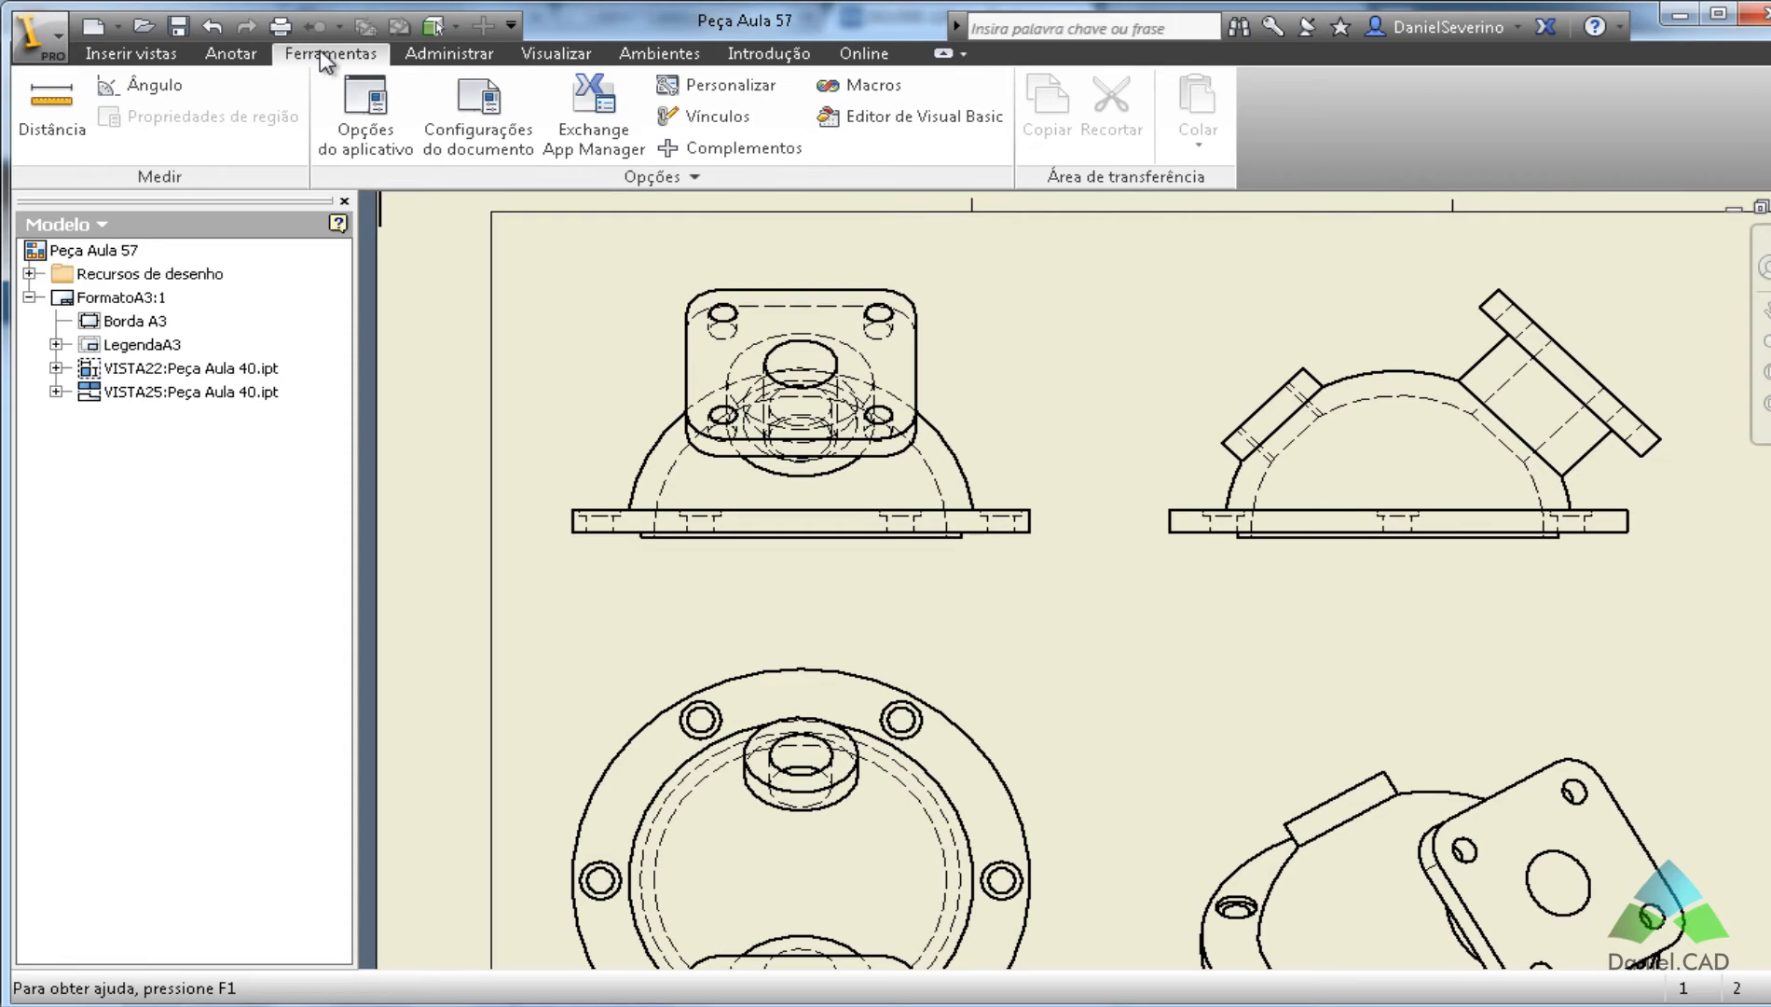
click(489, 131)
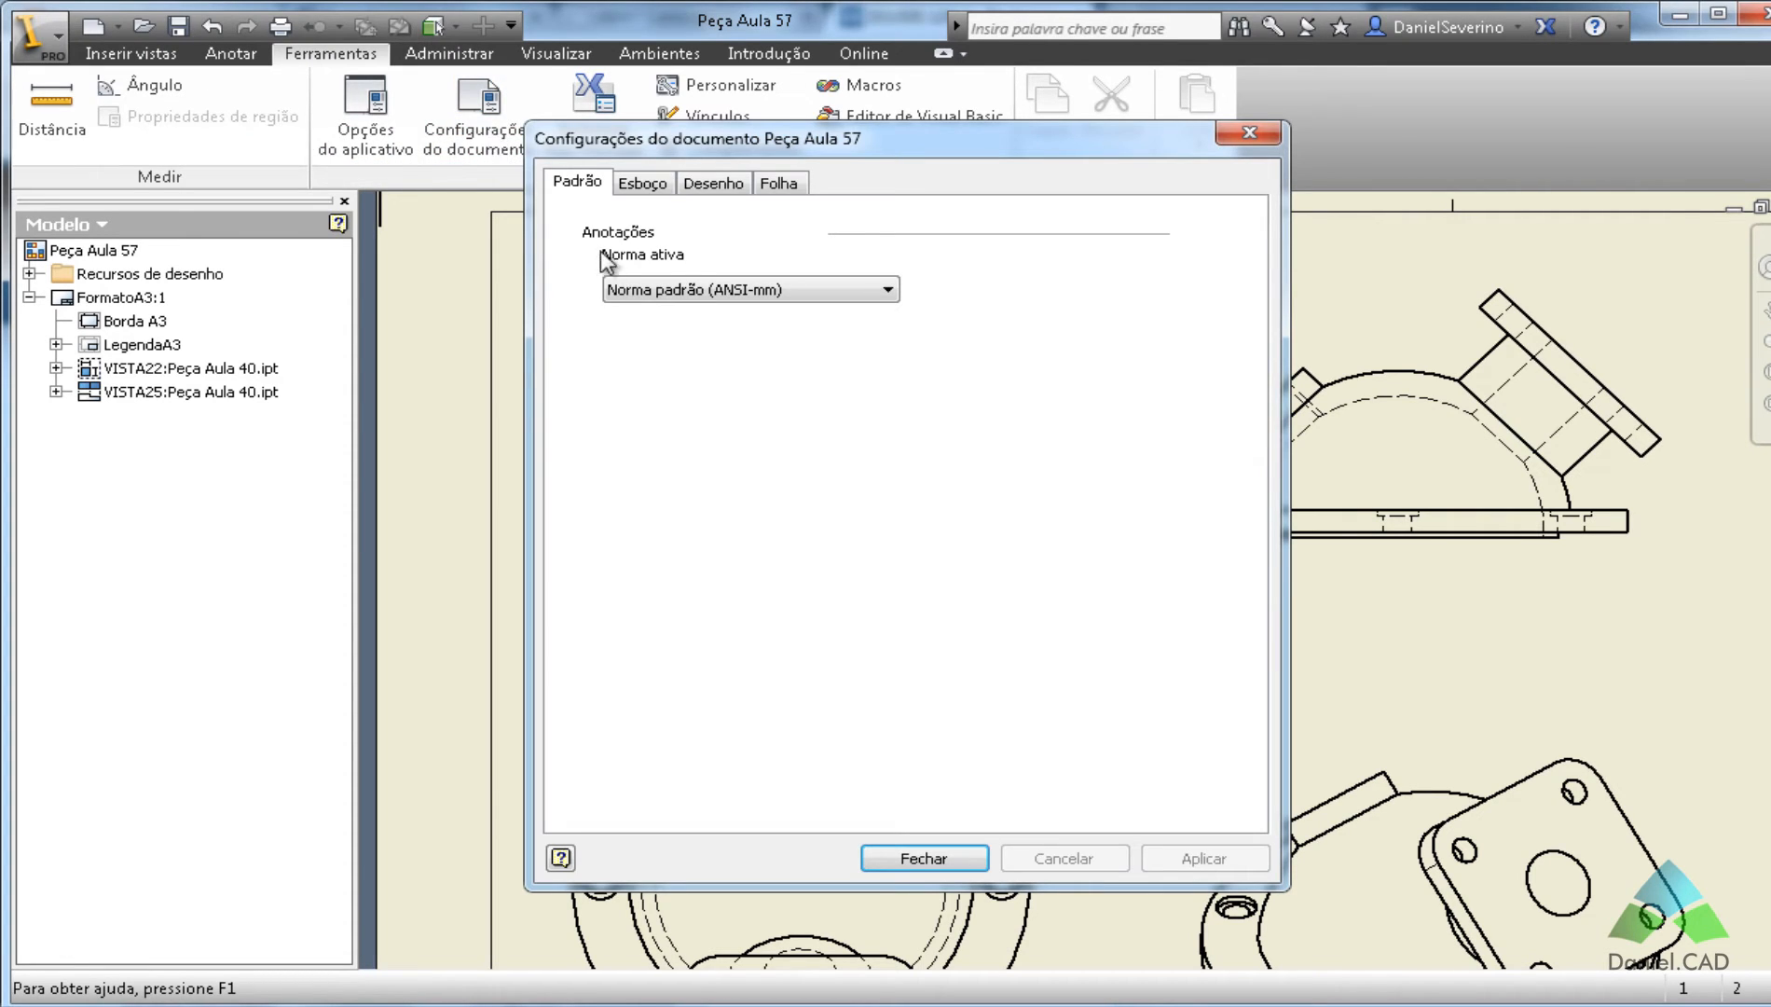
click(858, 289)
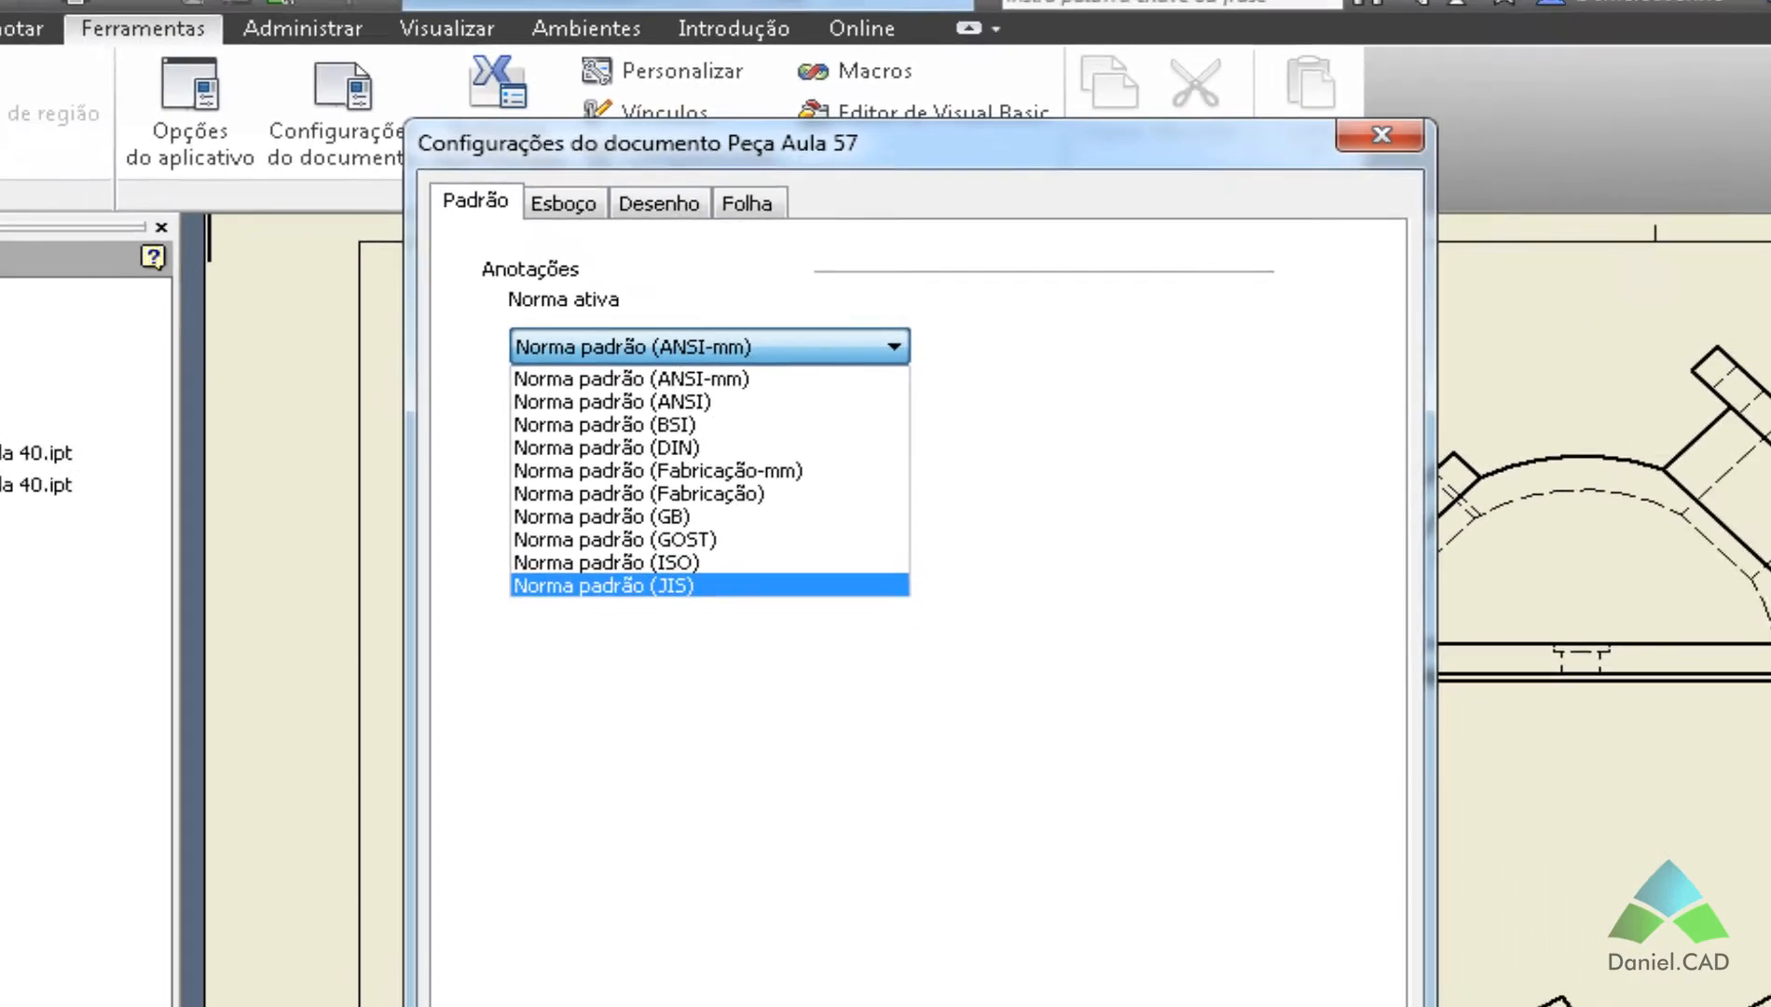
click(919, 855)
click(919, 855)
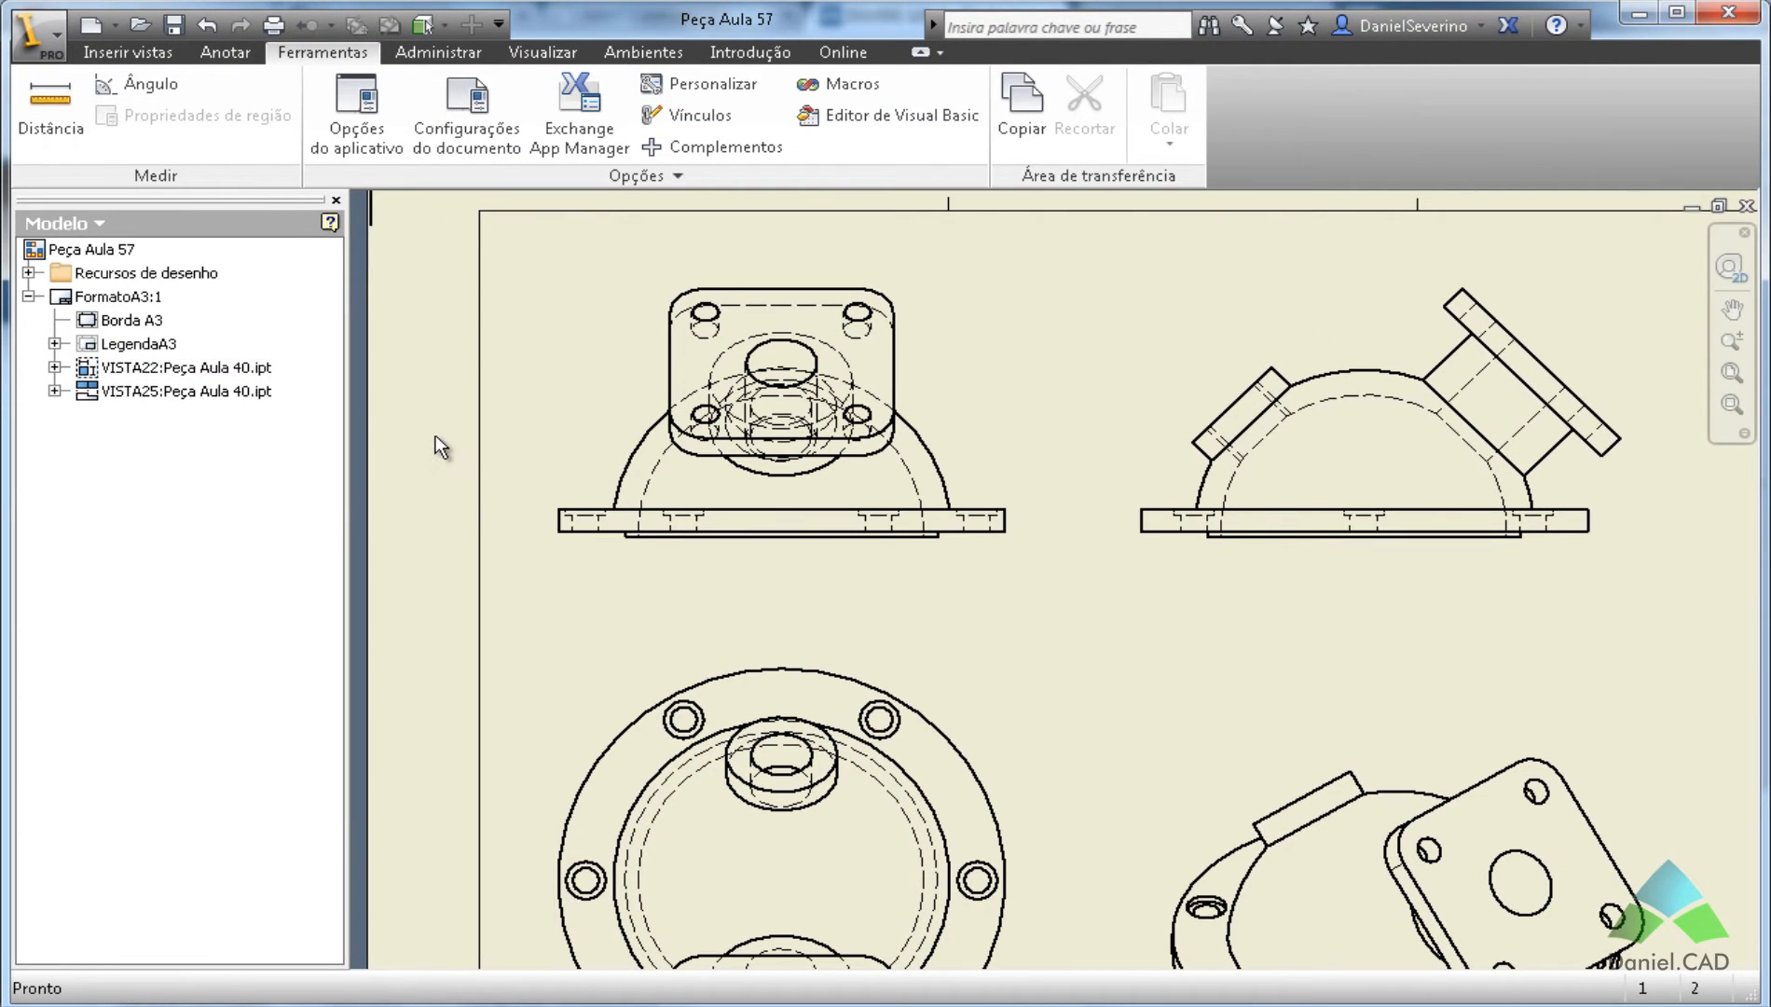
Examine the ANSI-mm, ANSI and ISO standards listed in the style and standard editor, and close the editor.
click(466, 54)
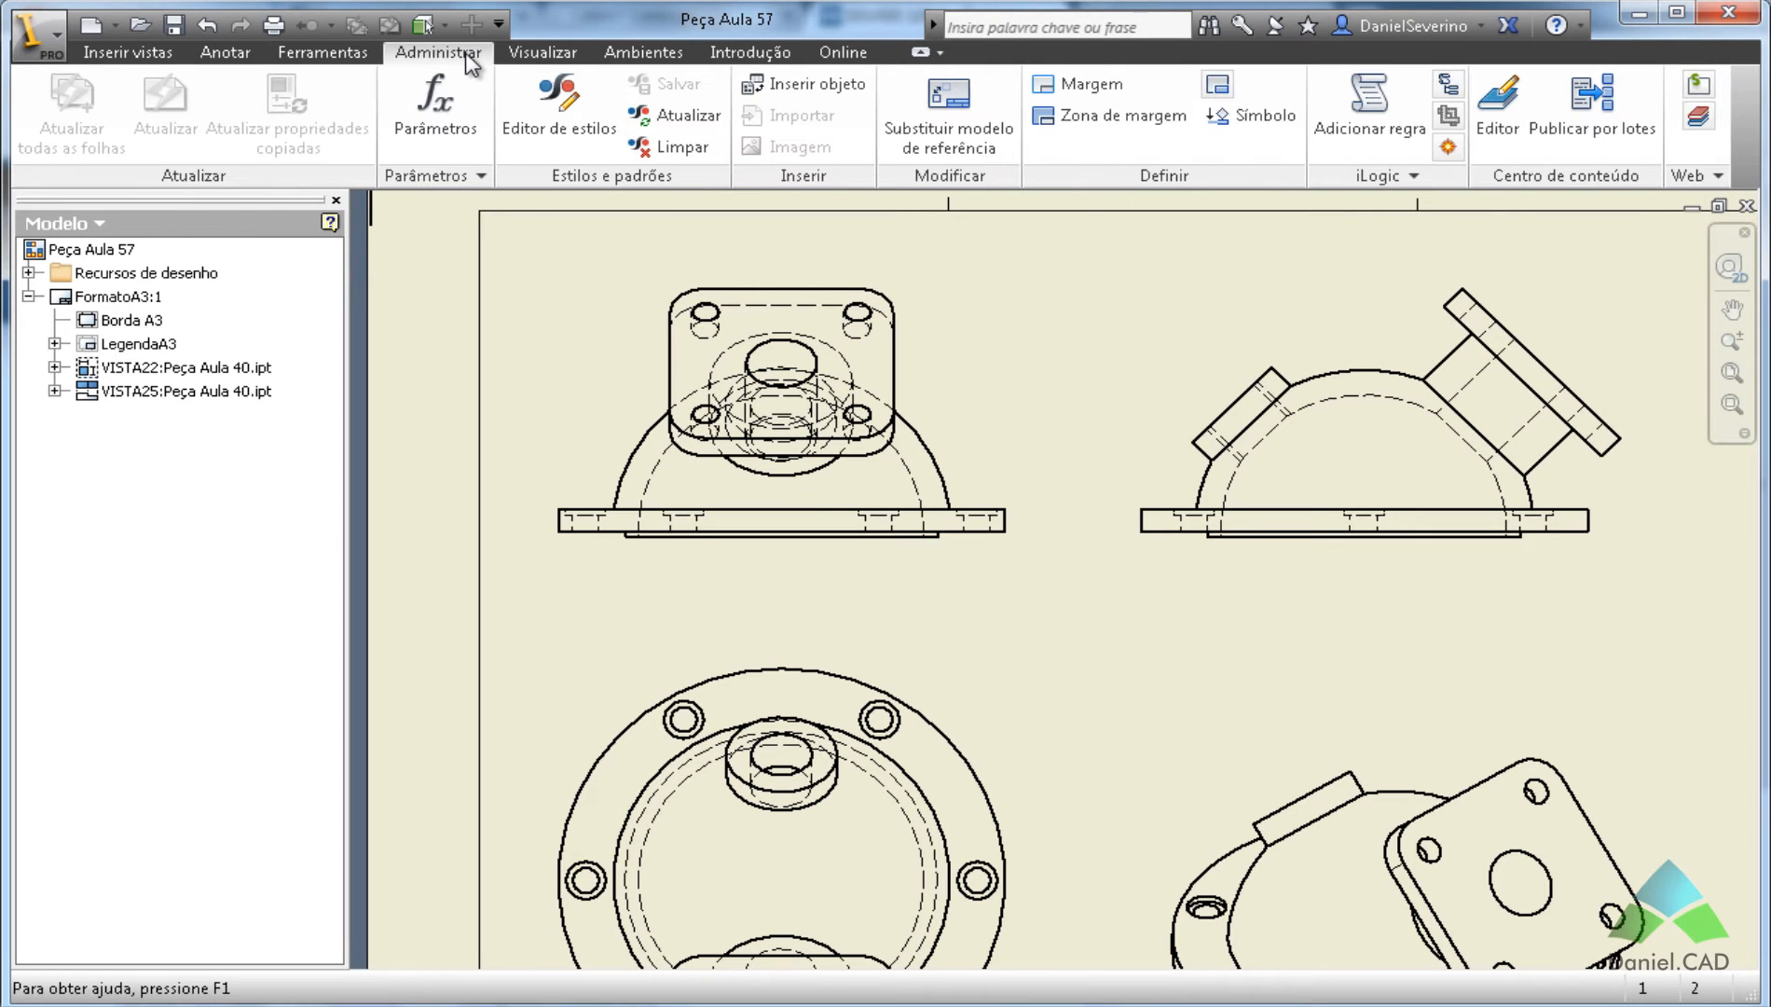
click(590, 142)
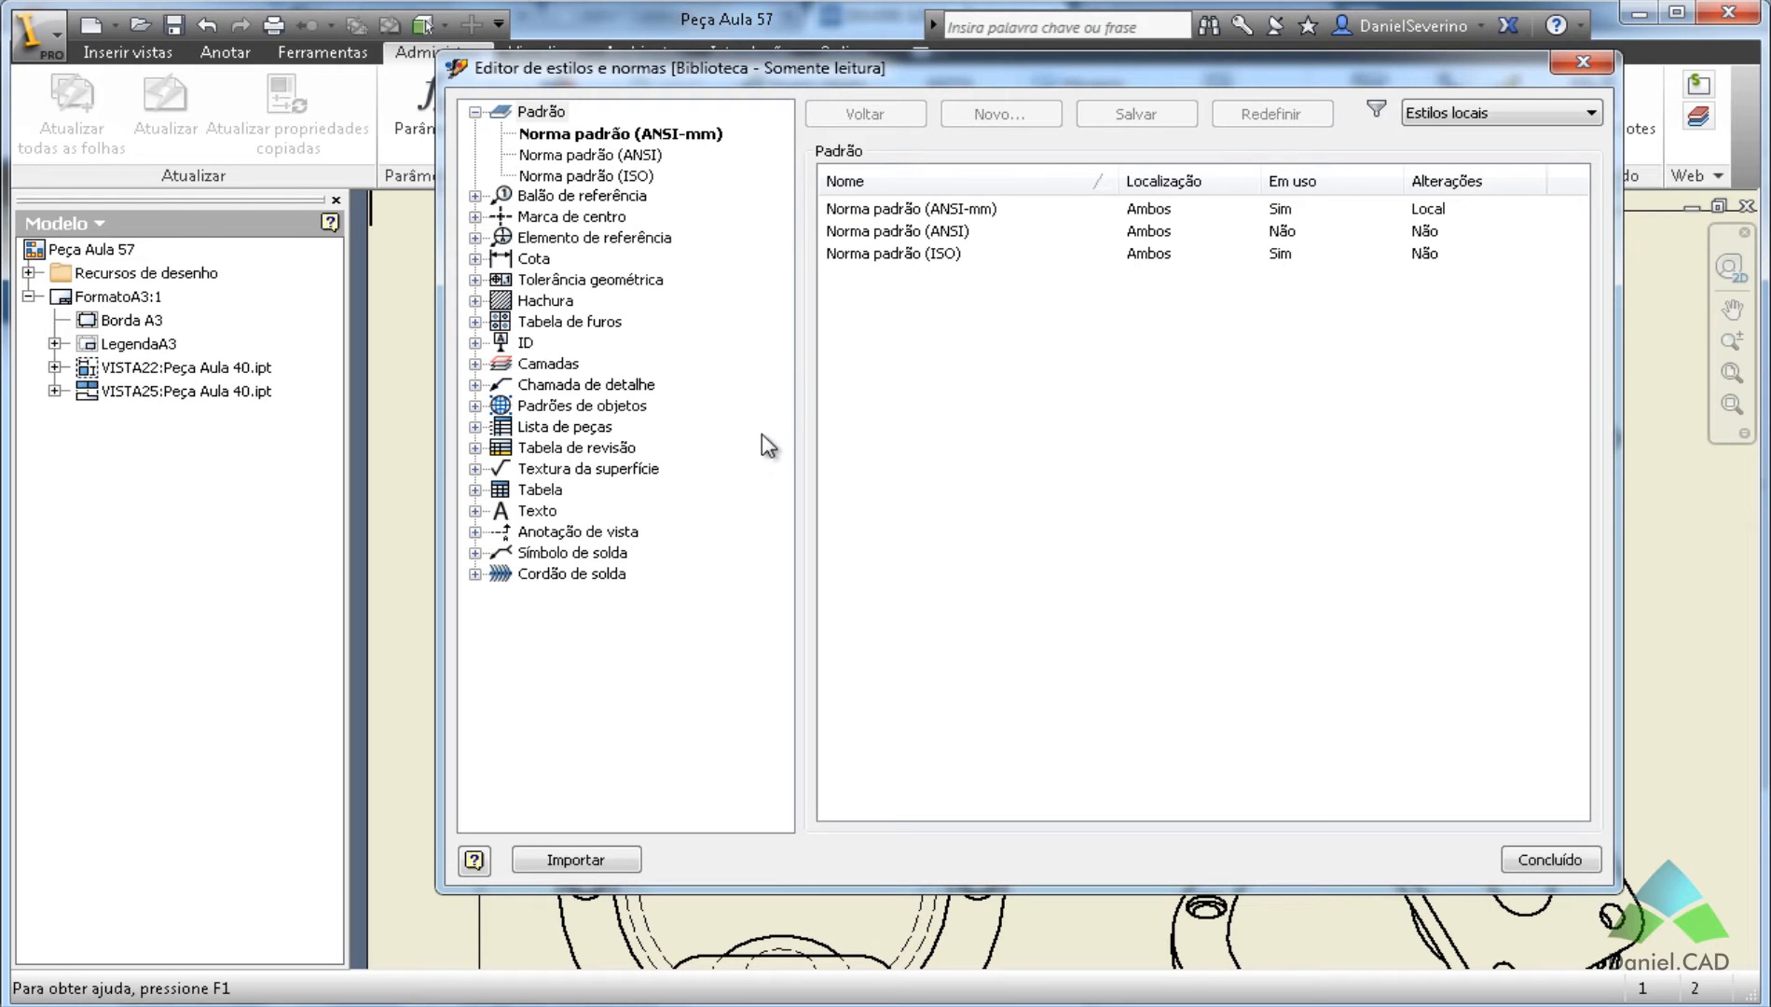
click(545, 112)
click(937, 214)
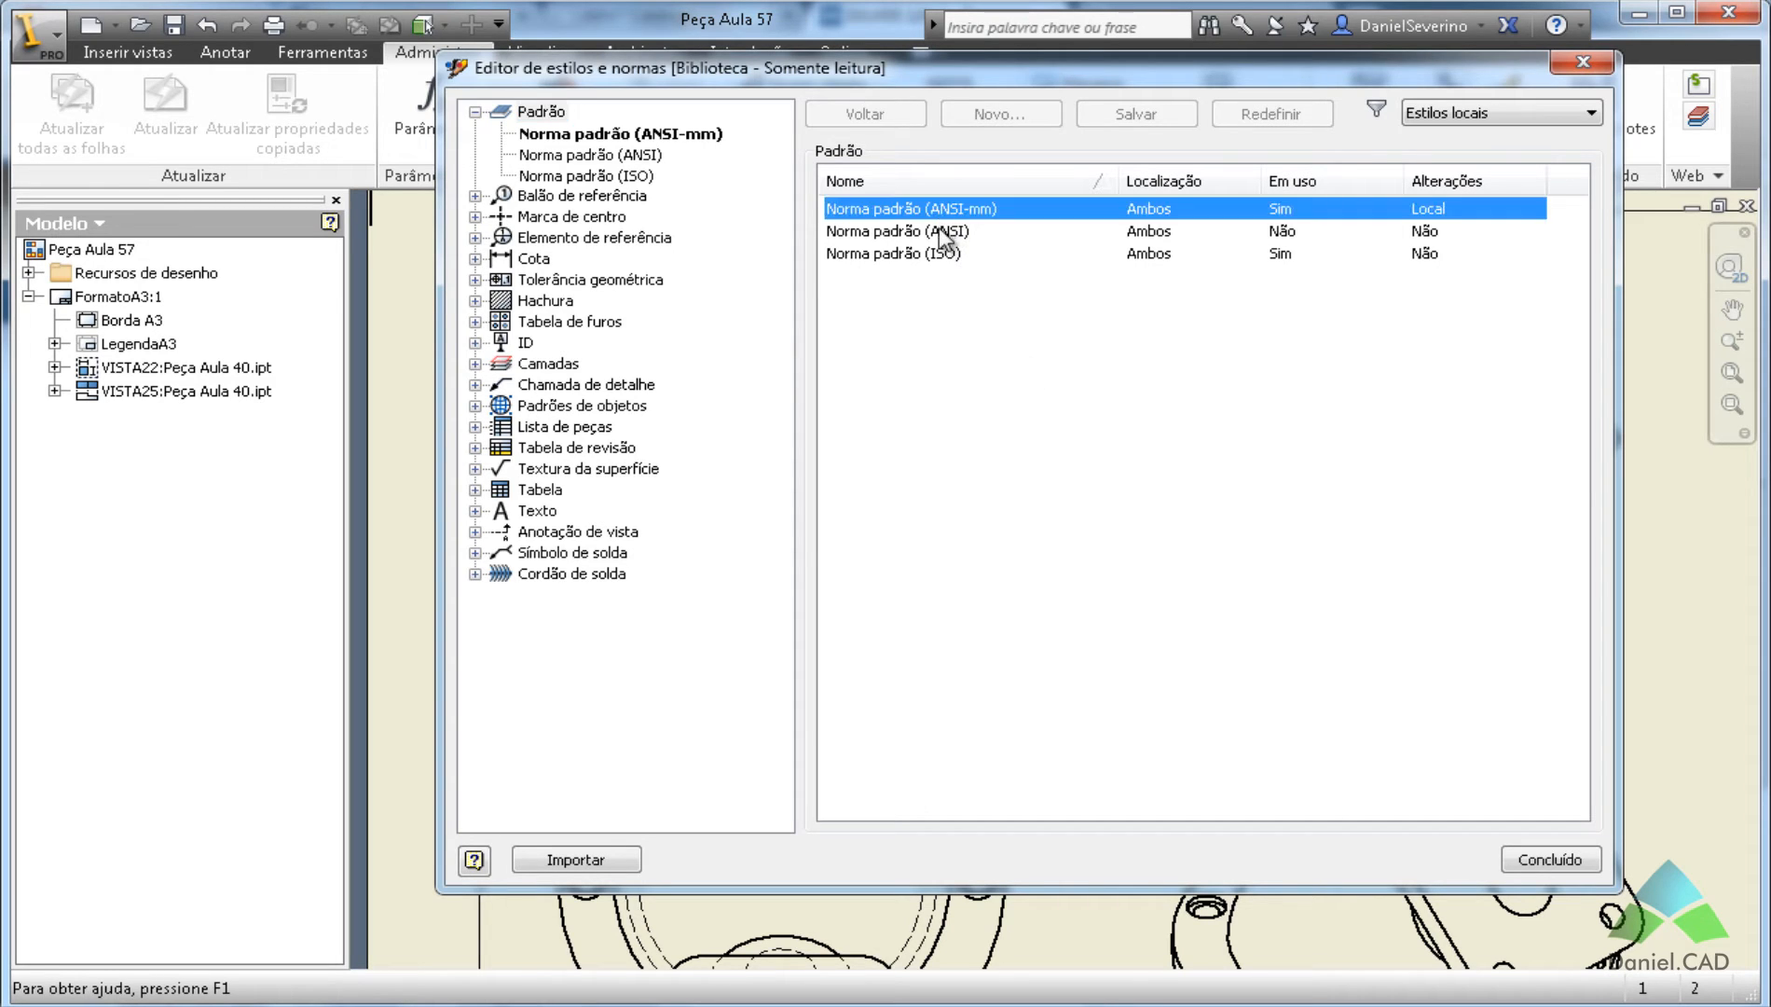
click(938, 233)
click(941, 255)
click(949, 207)
click(947, 231)
click(946, 253)
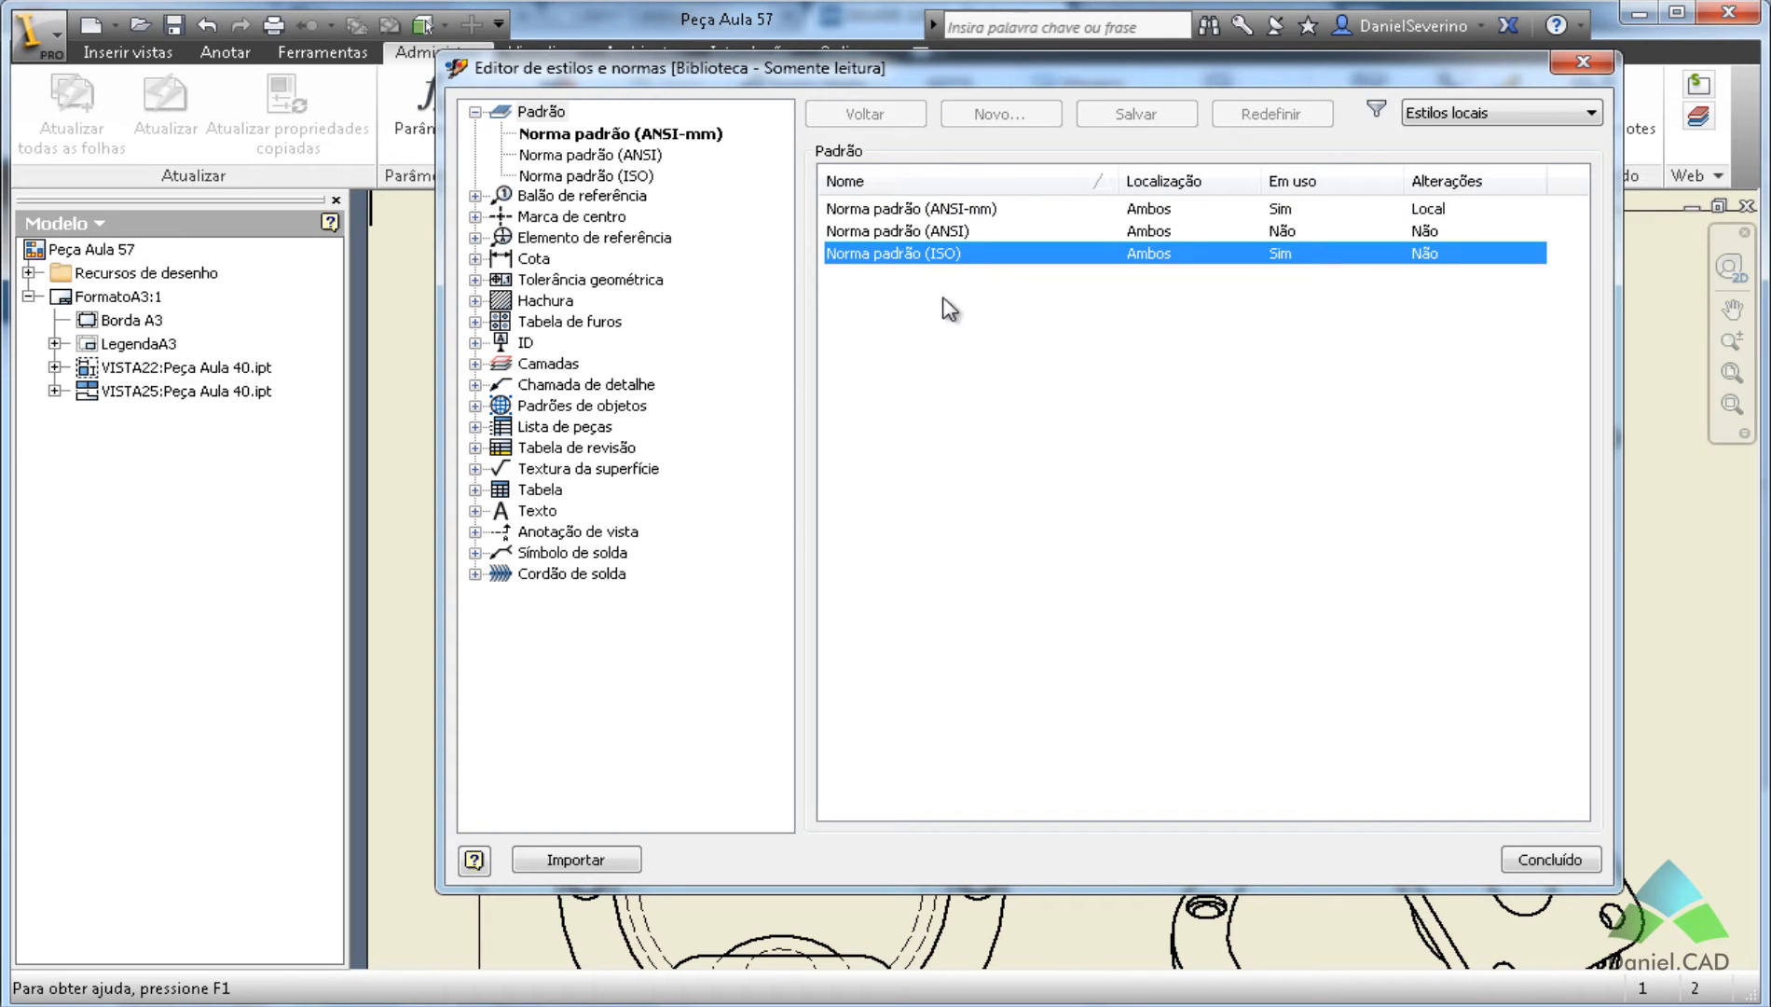
click(1568, 67)
Look for Norma padrão (ISO) among the active standards in the document settings, and close the settings.
click(357, 56)
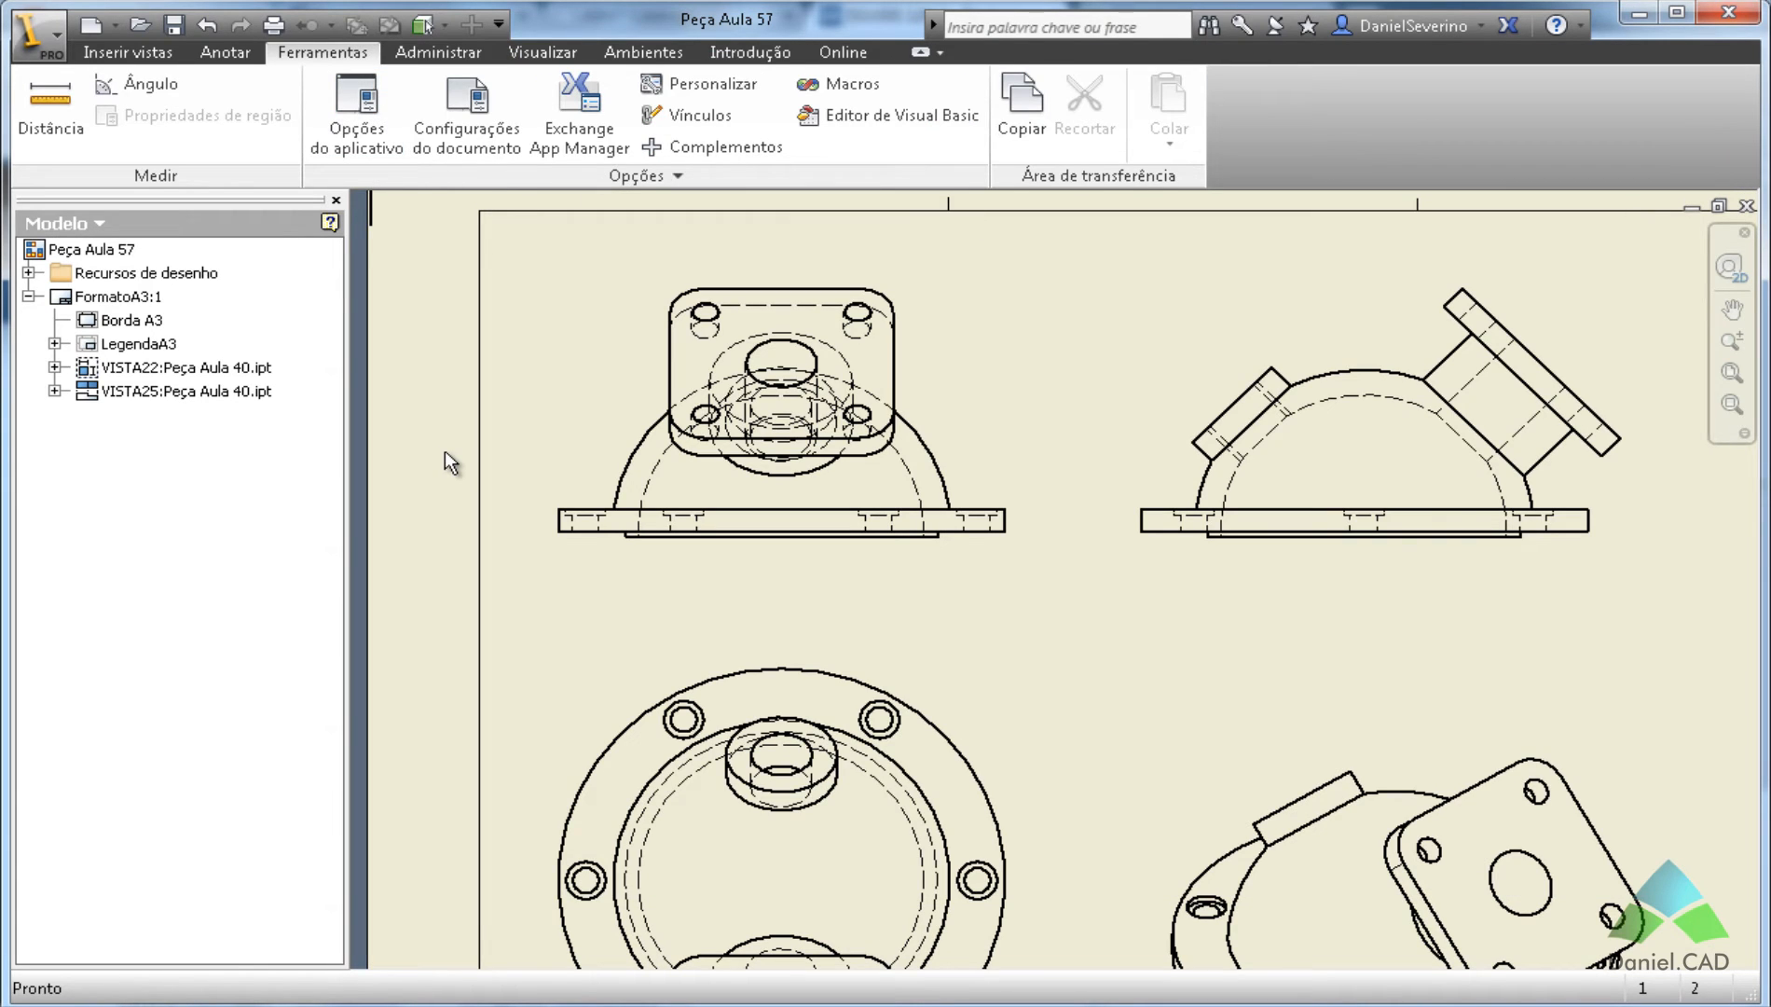
click(471, 113)
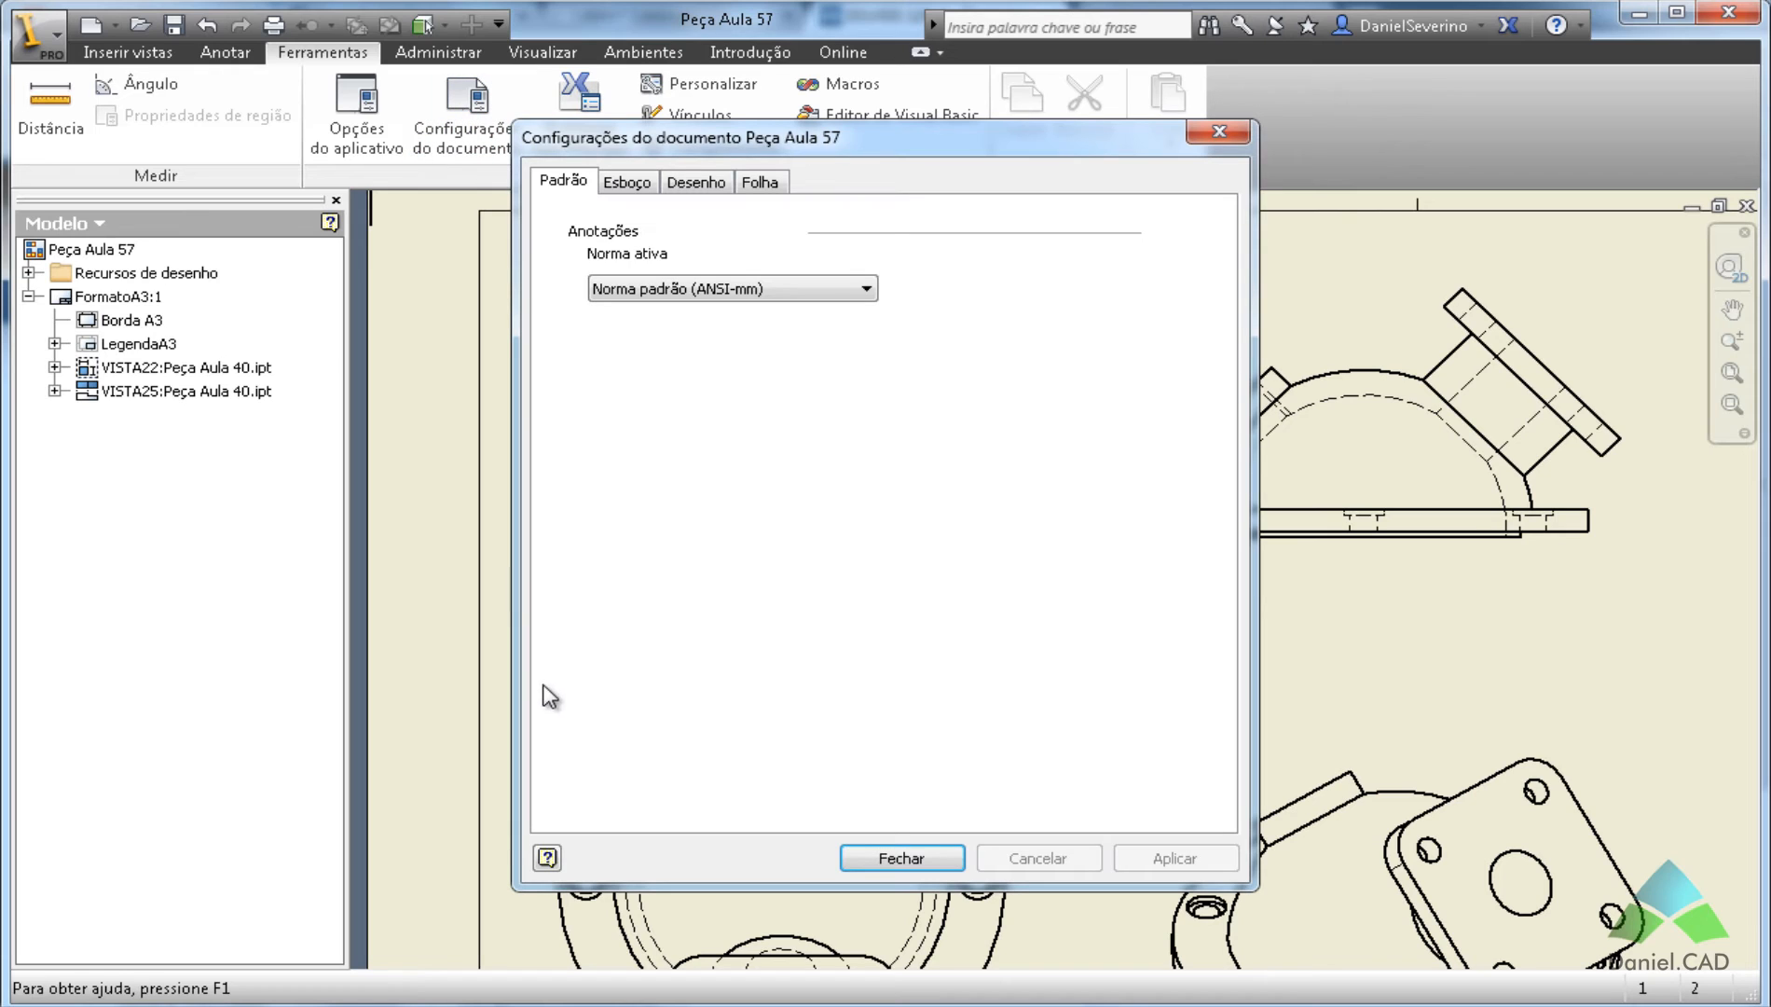
click(779, 291)
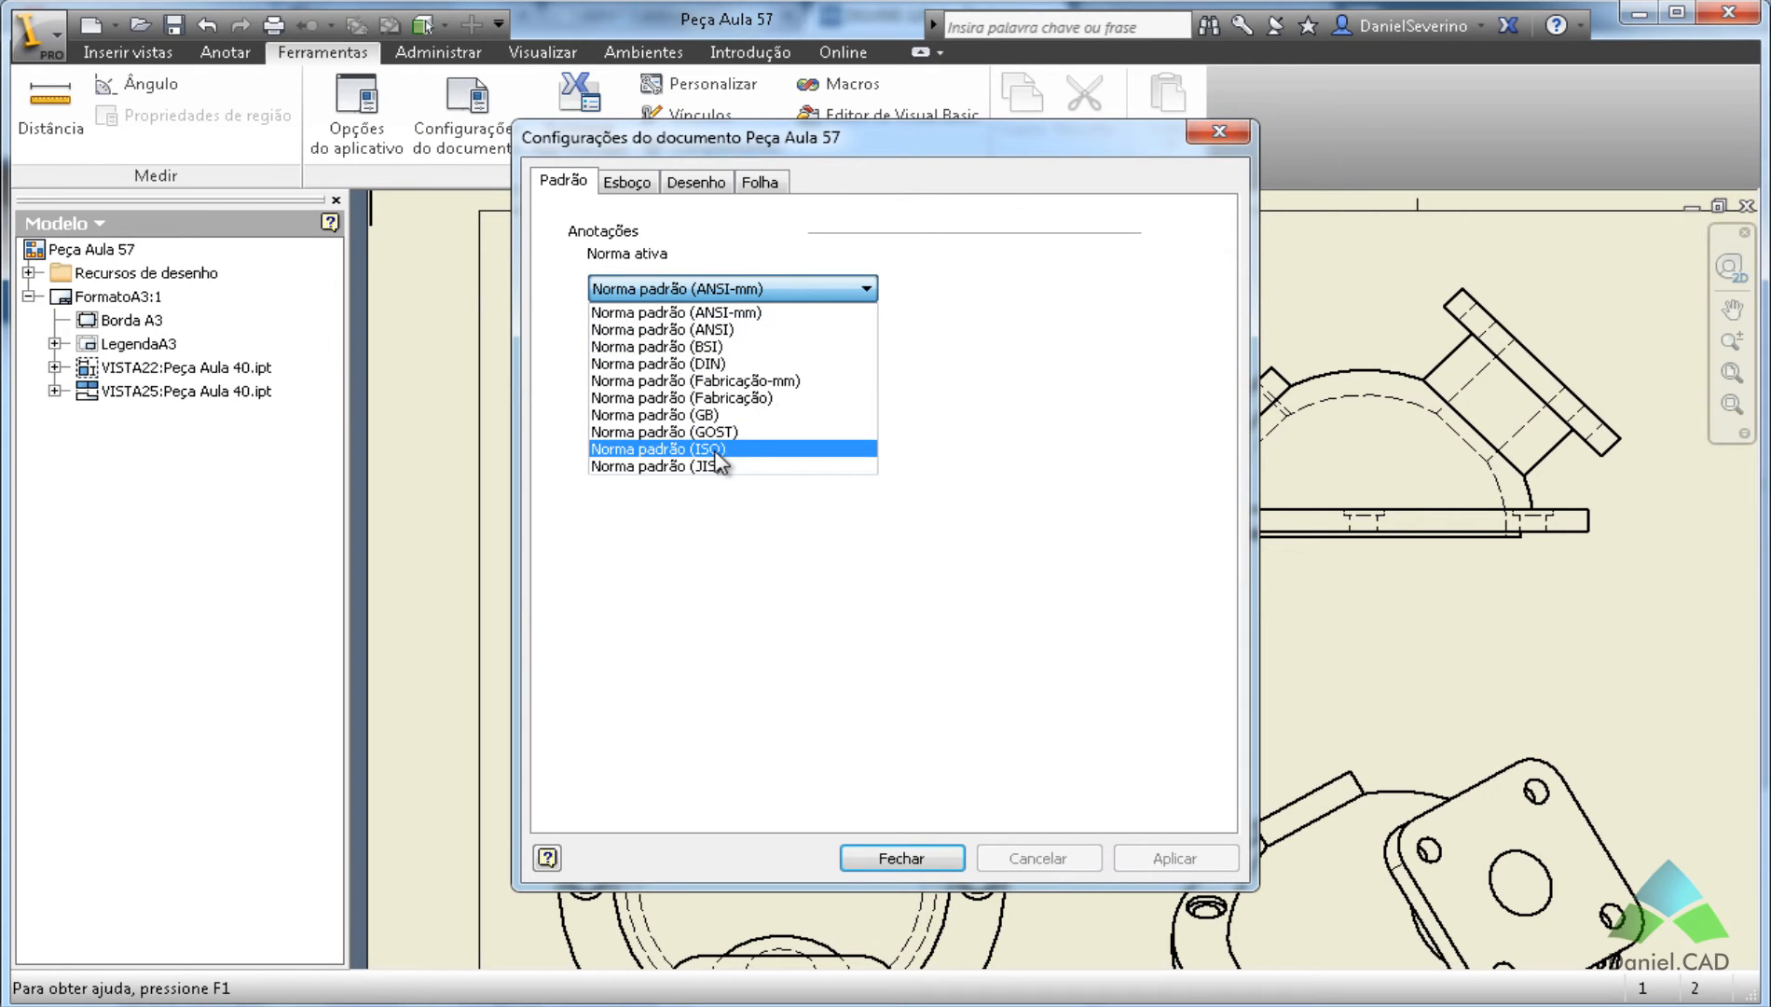
click(919, 855)
click(919, 855)
Make Norma padrão (ISO) the active standard in the style and standard editor.
click(444, 54)
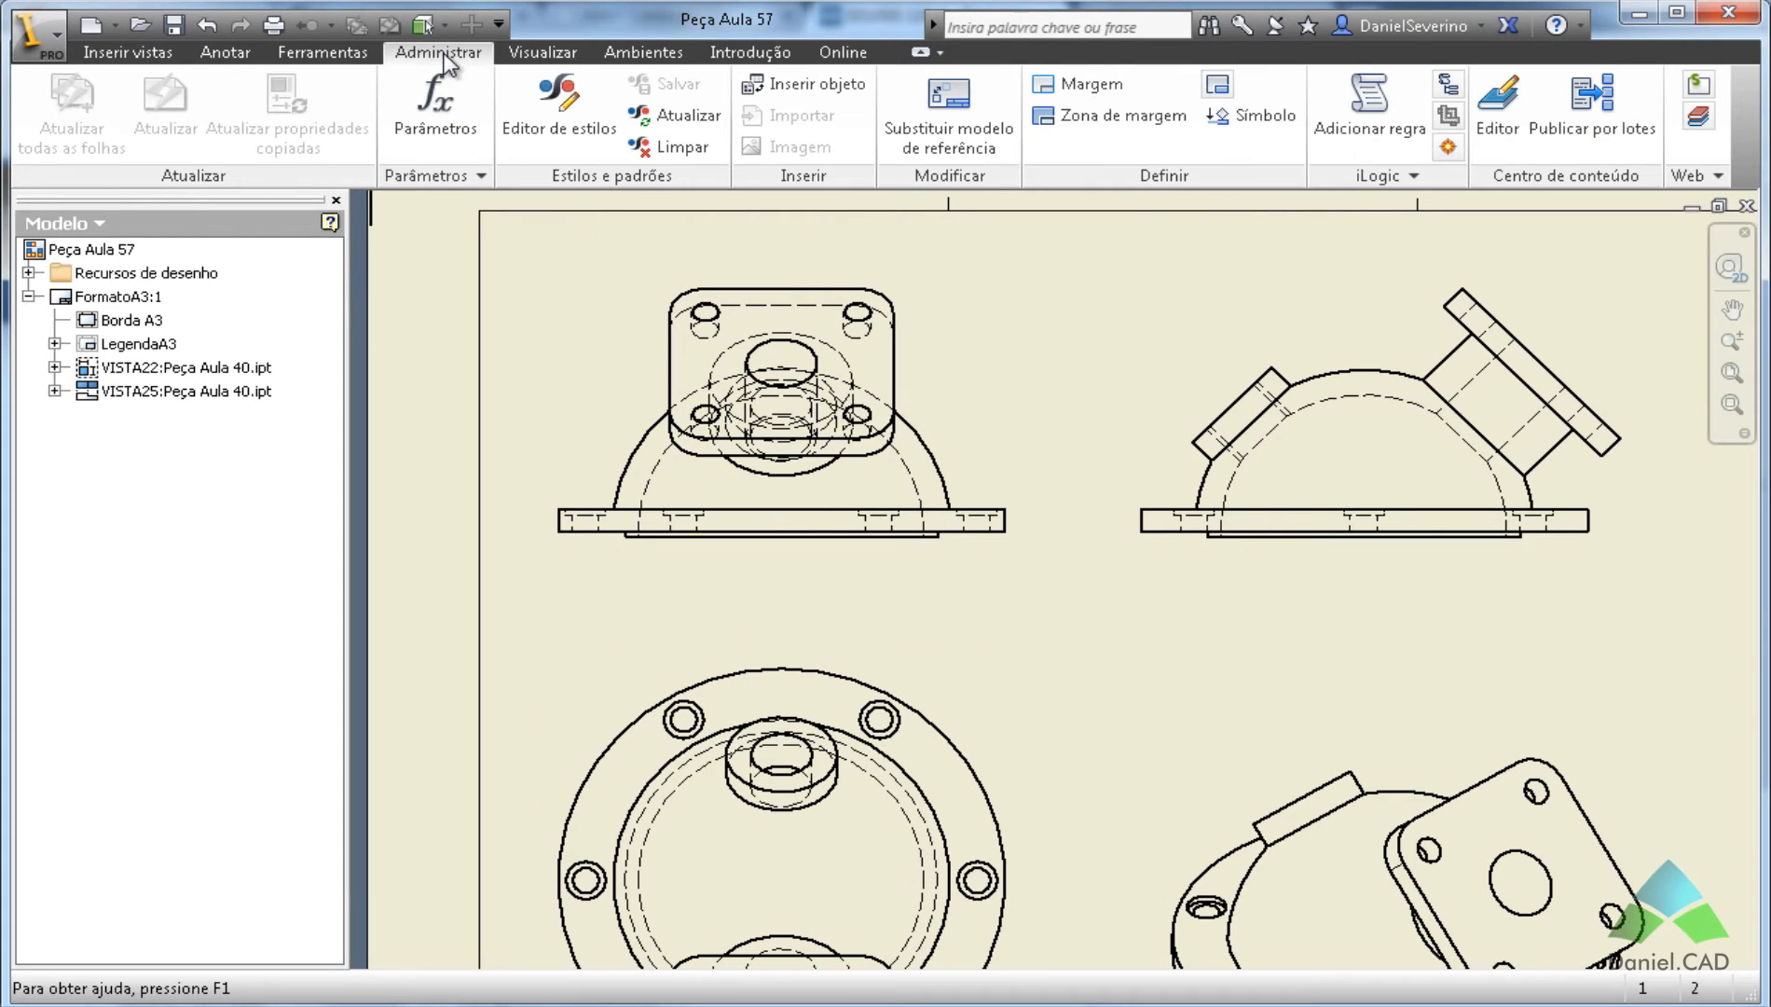
click(564, 125)
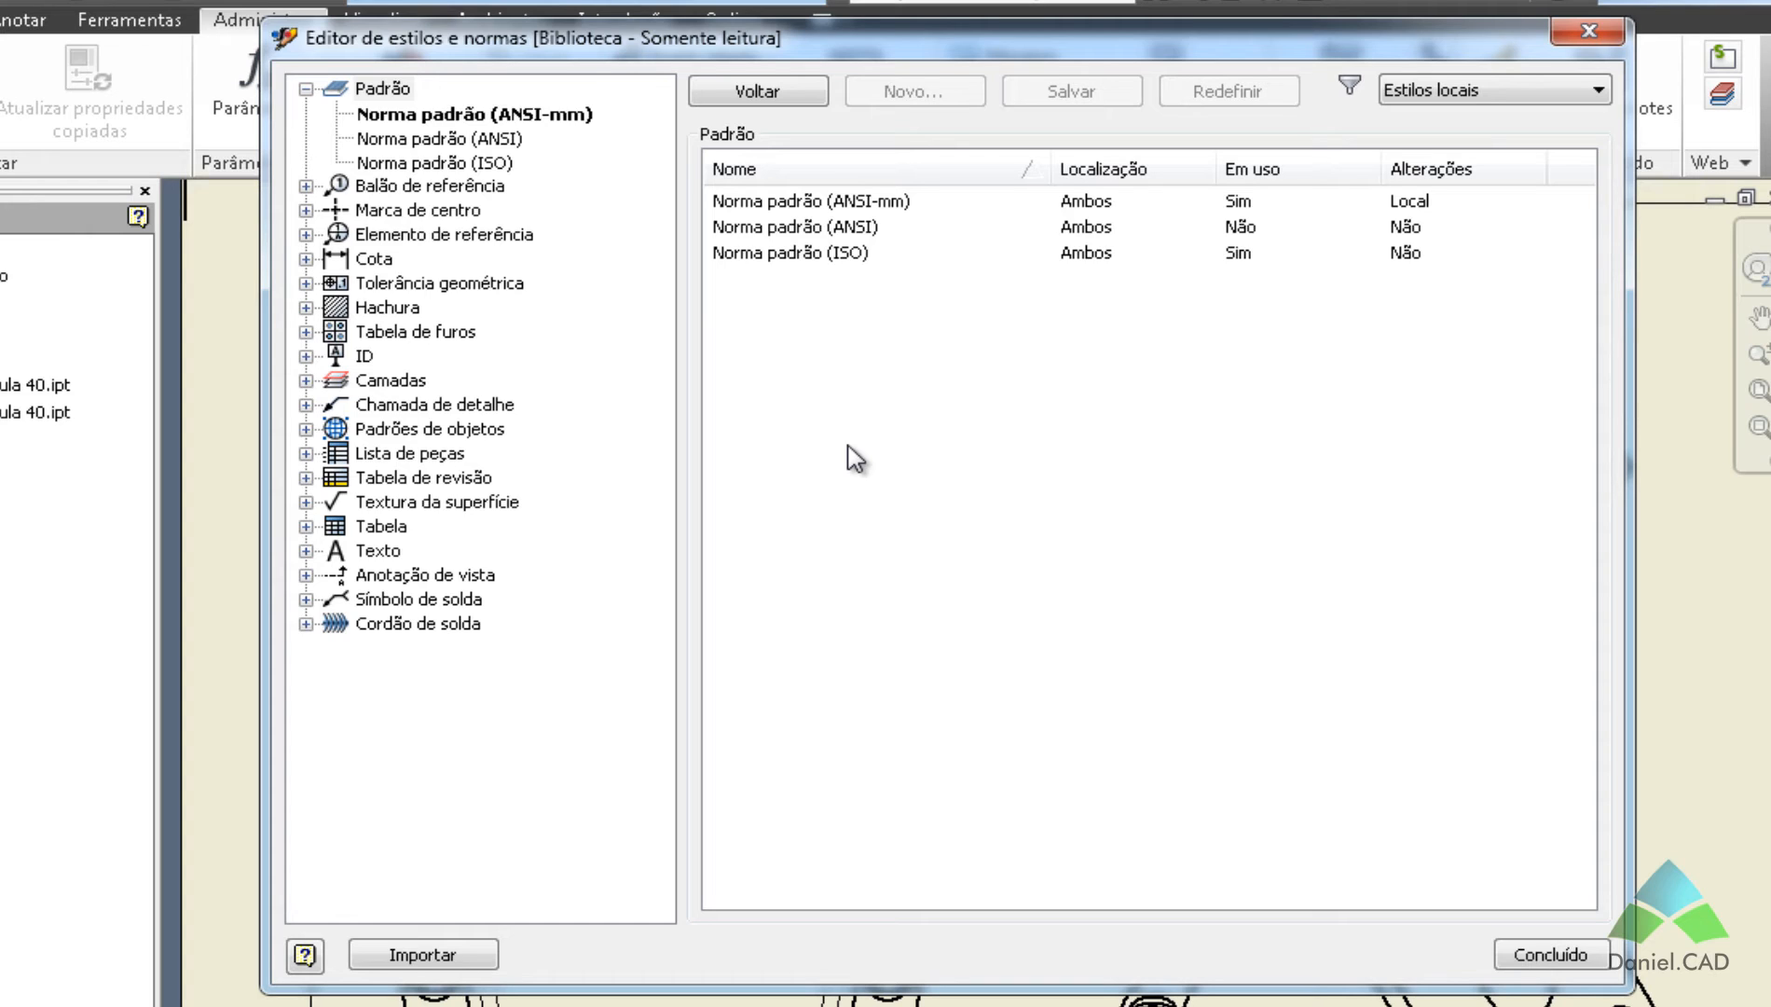
click(445, 166)
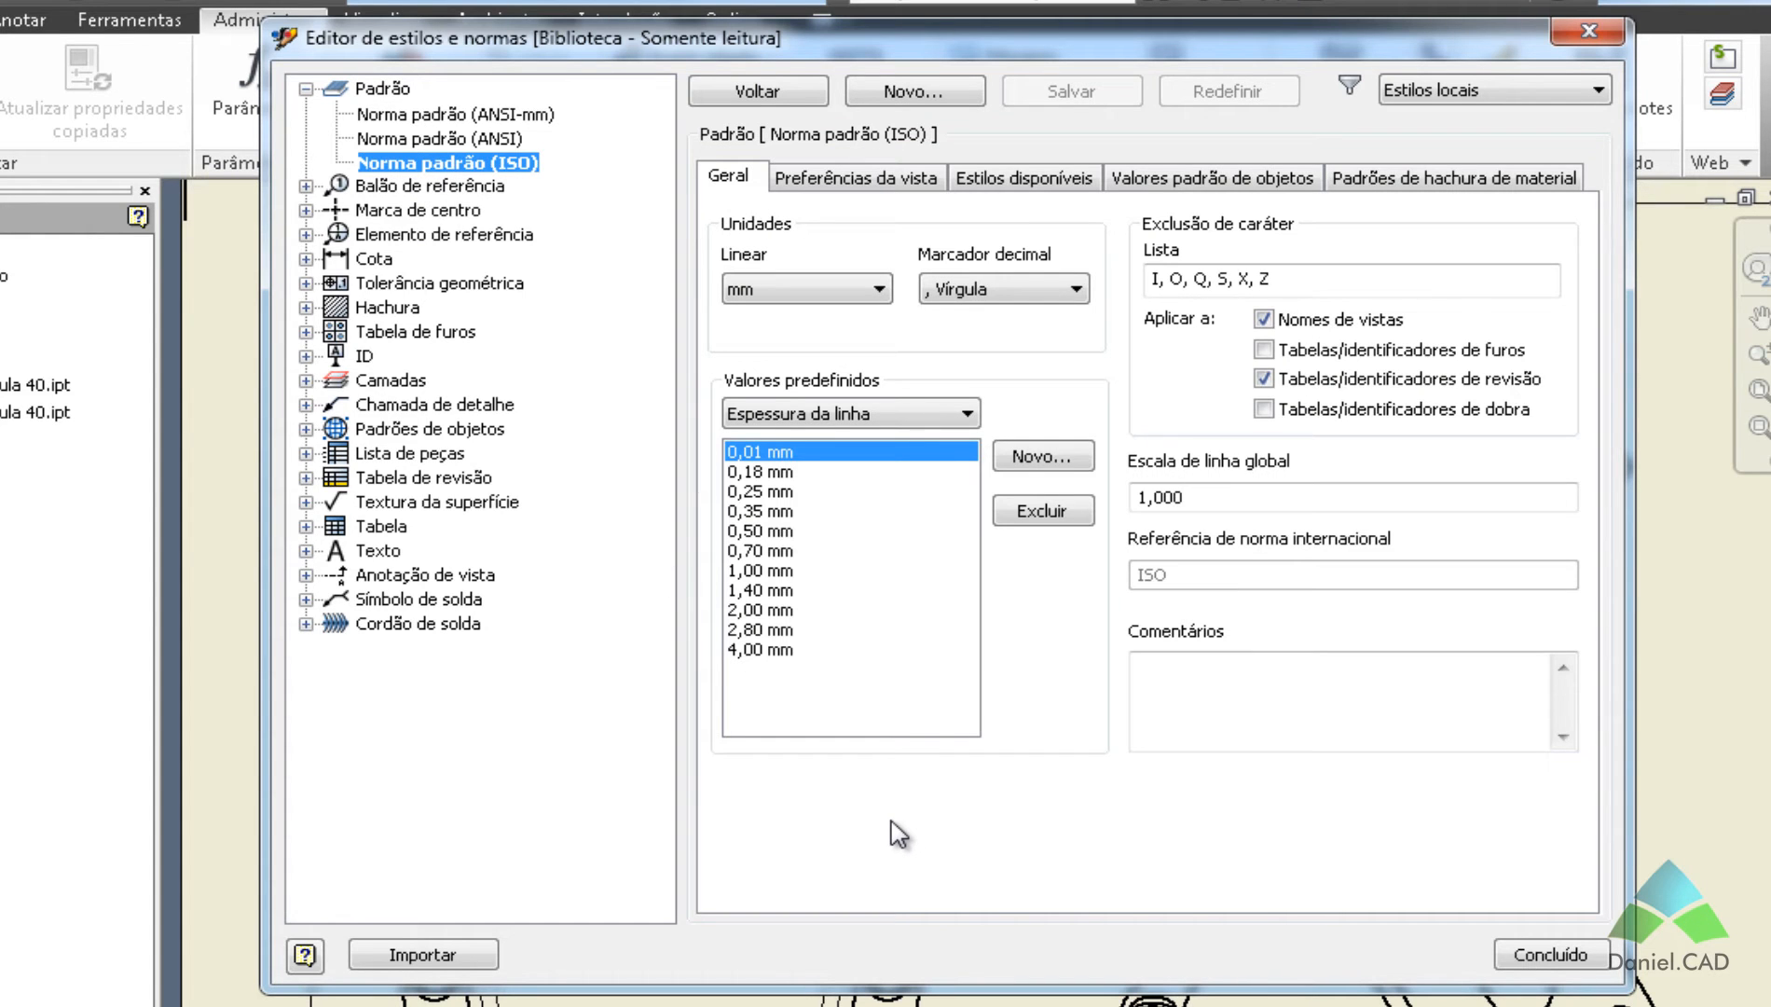
Examine the ISO standard's view preferences, available styles, object defaults, material hatch patterns and general settings.
click(881, 179)
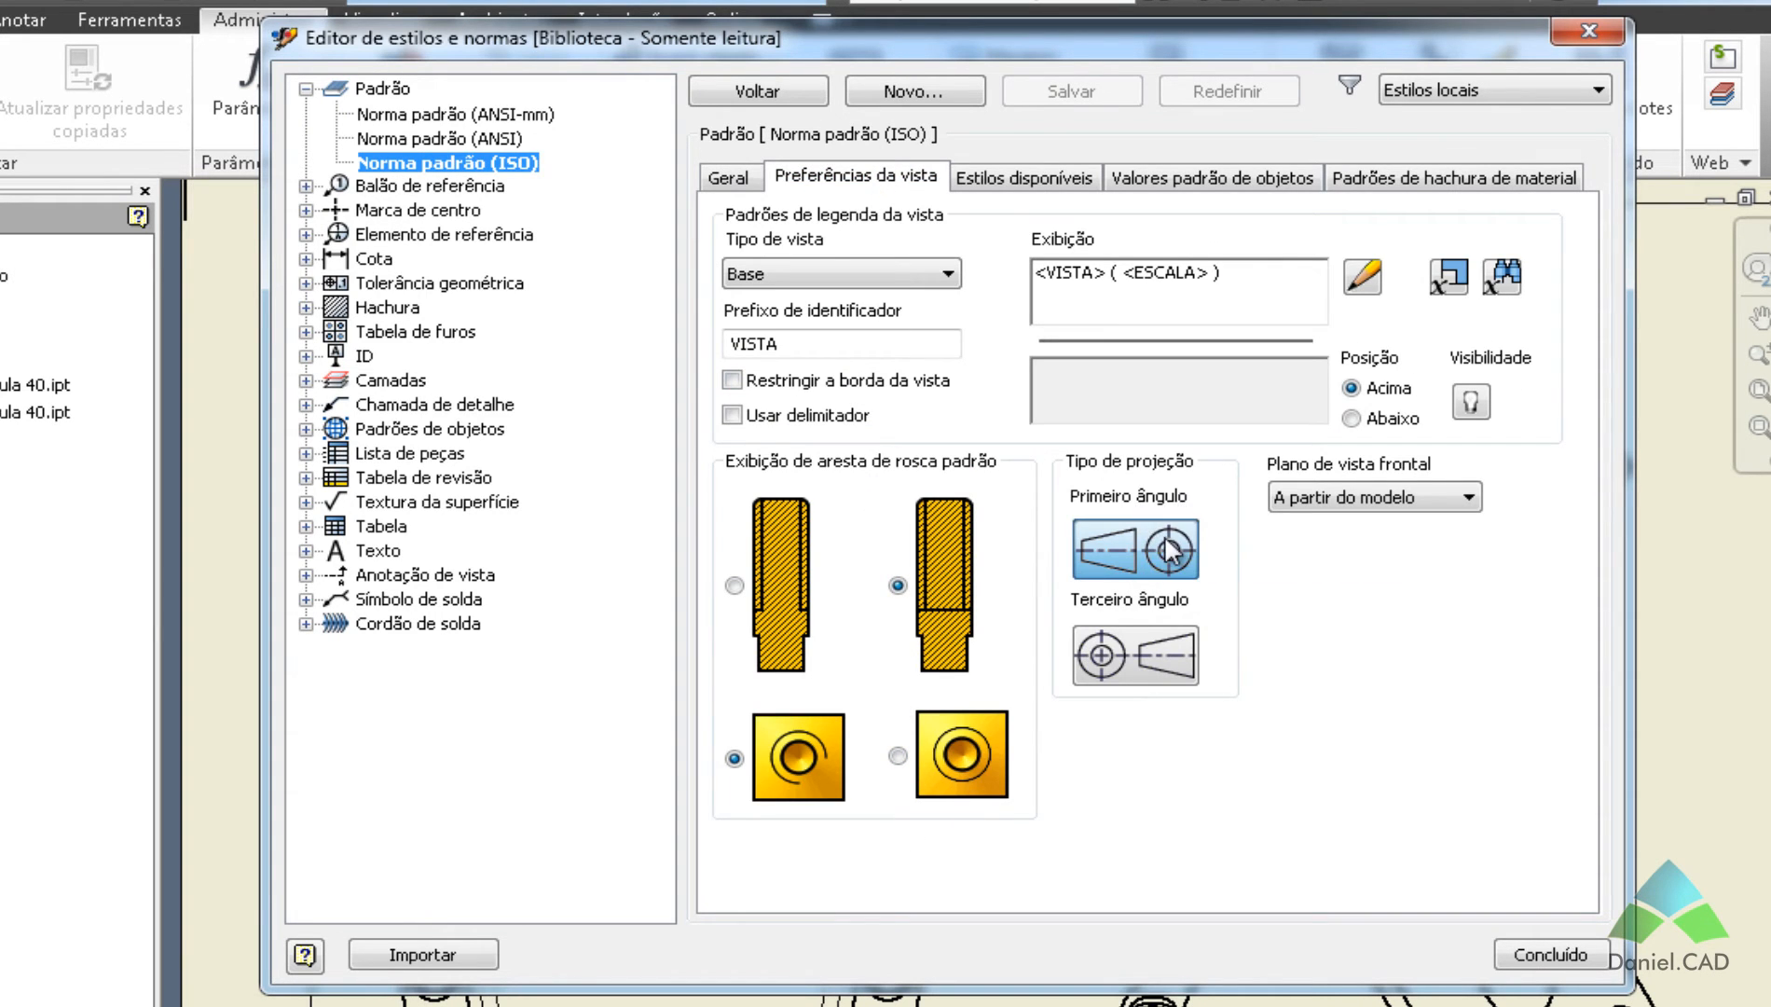
click(1018, 185)
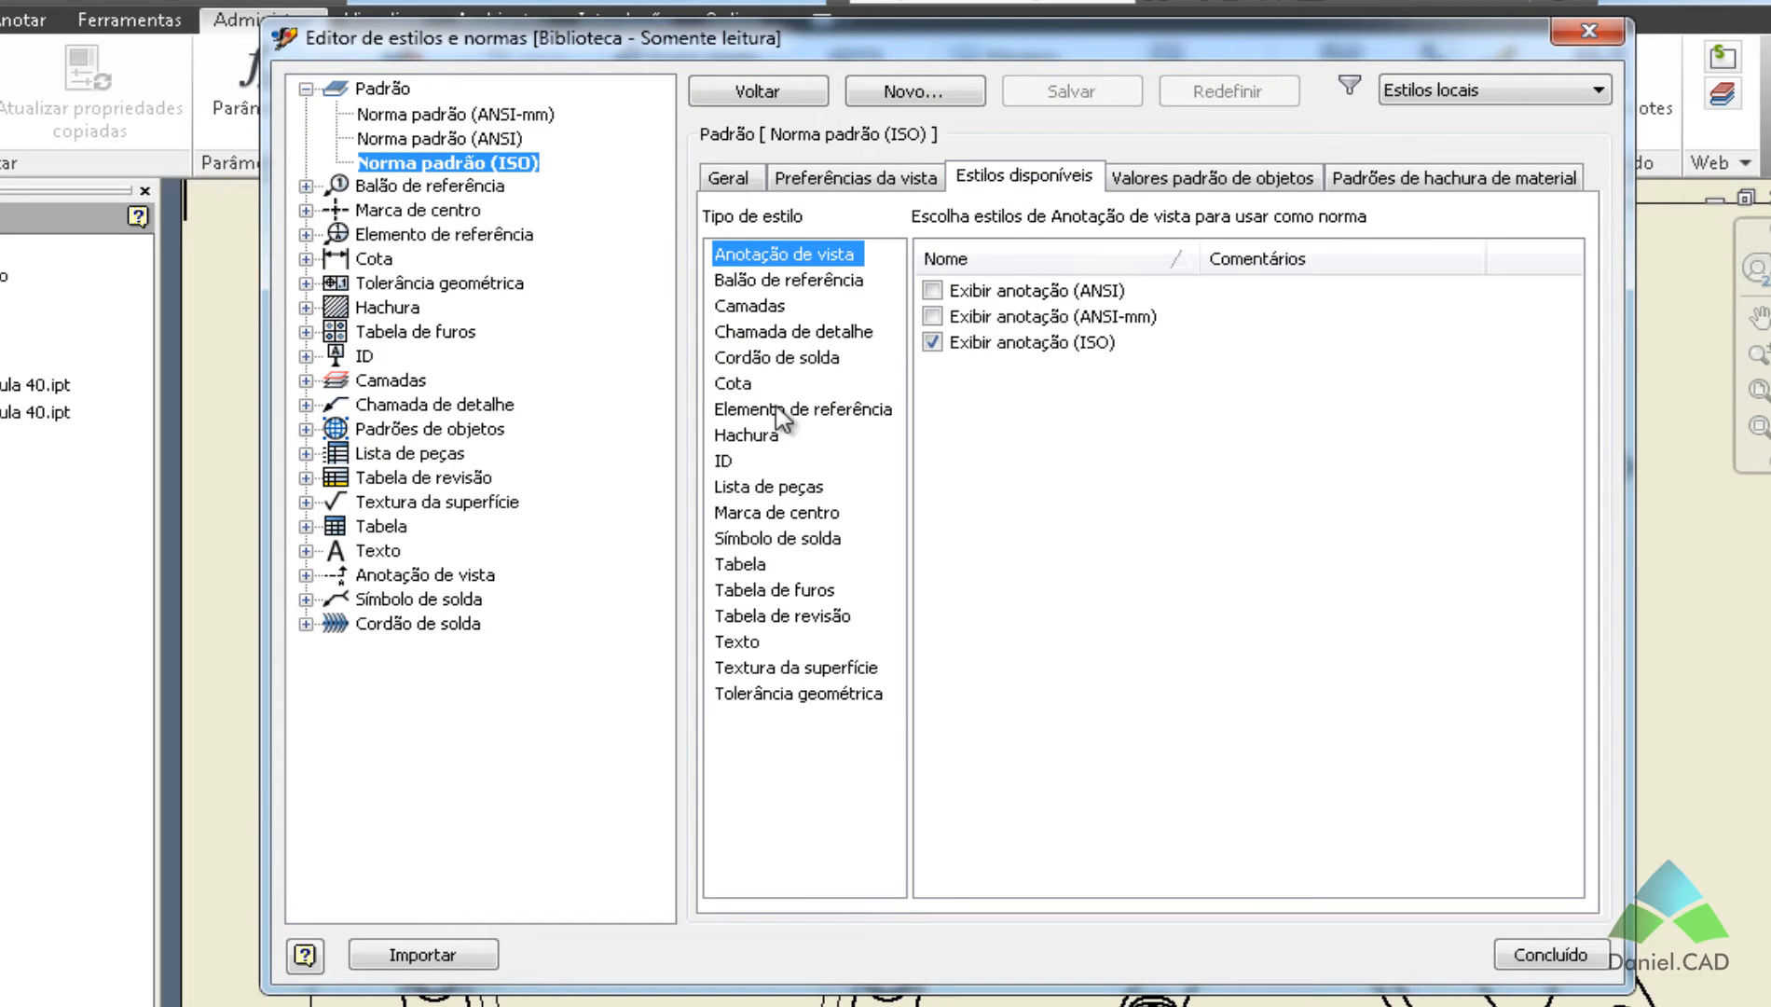
click(1247, 182)
click(1340, 184)
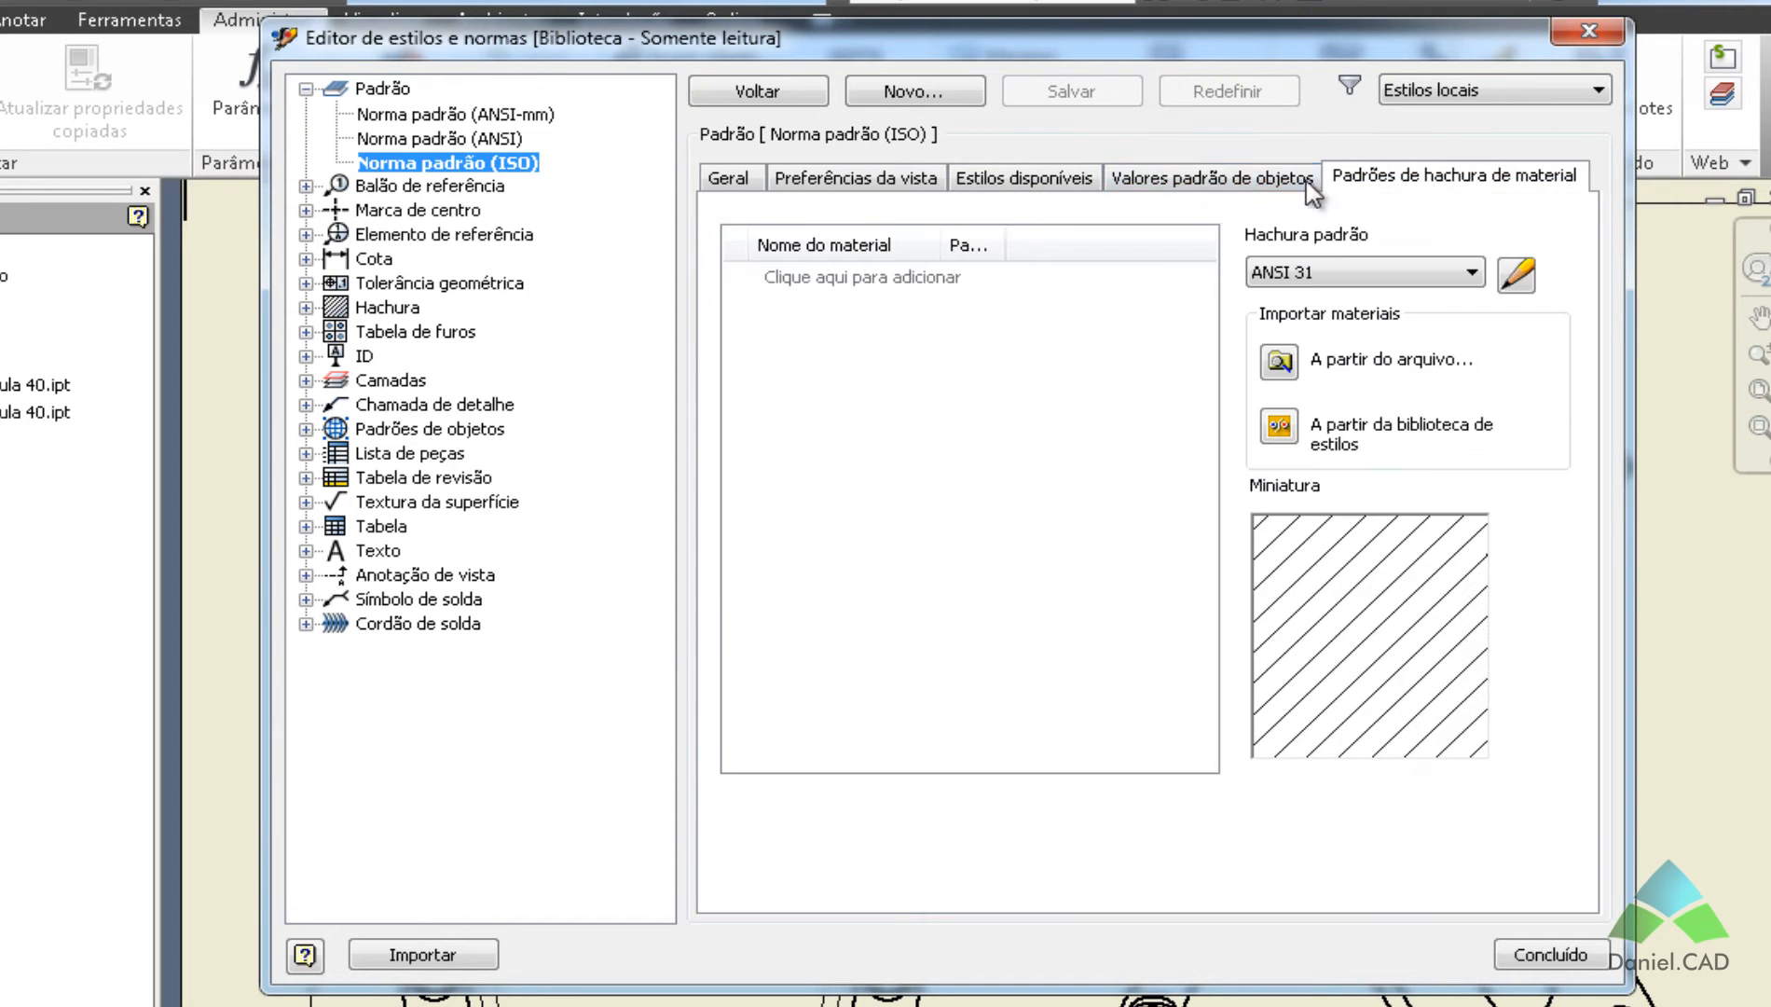
click(881, 179)
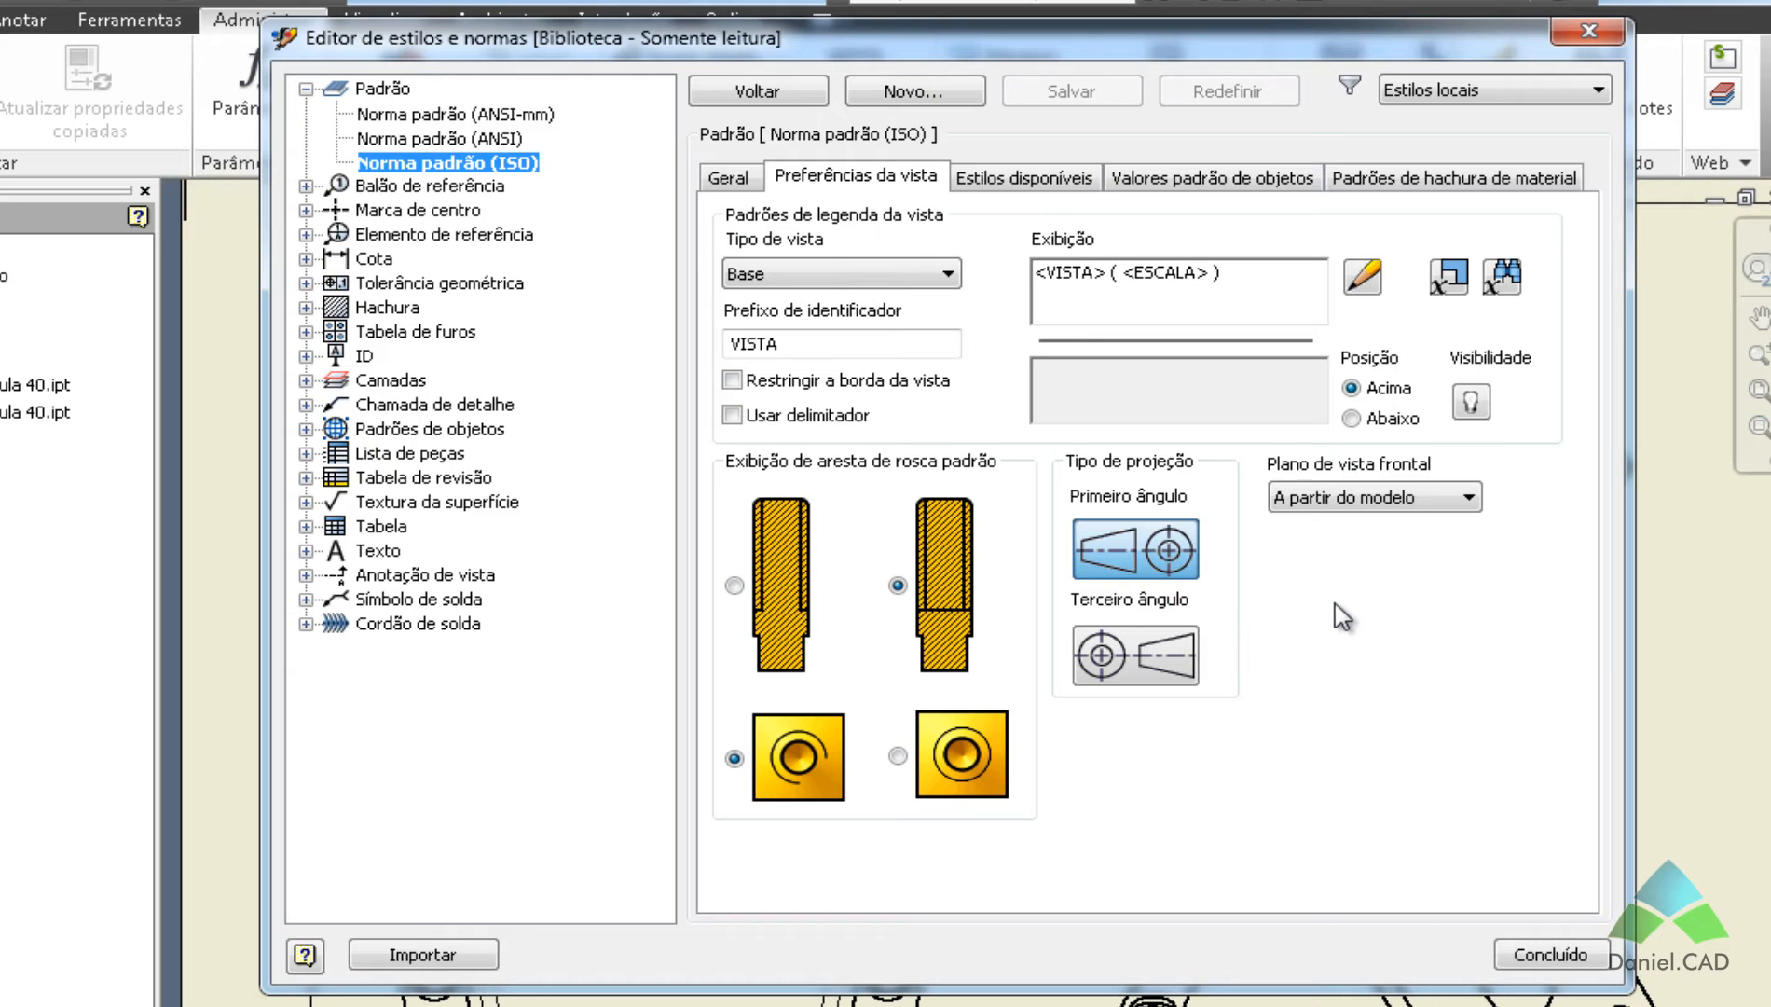
click(753, 179)
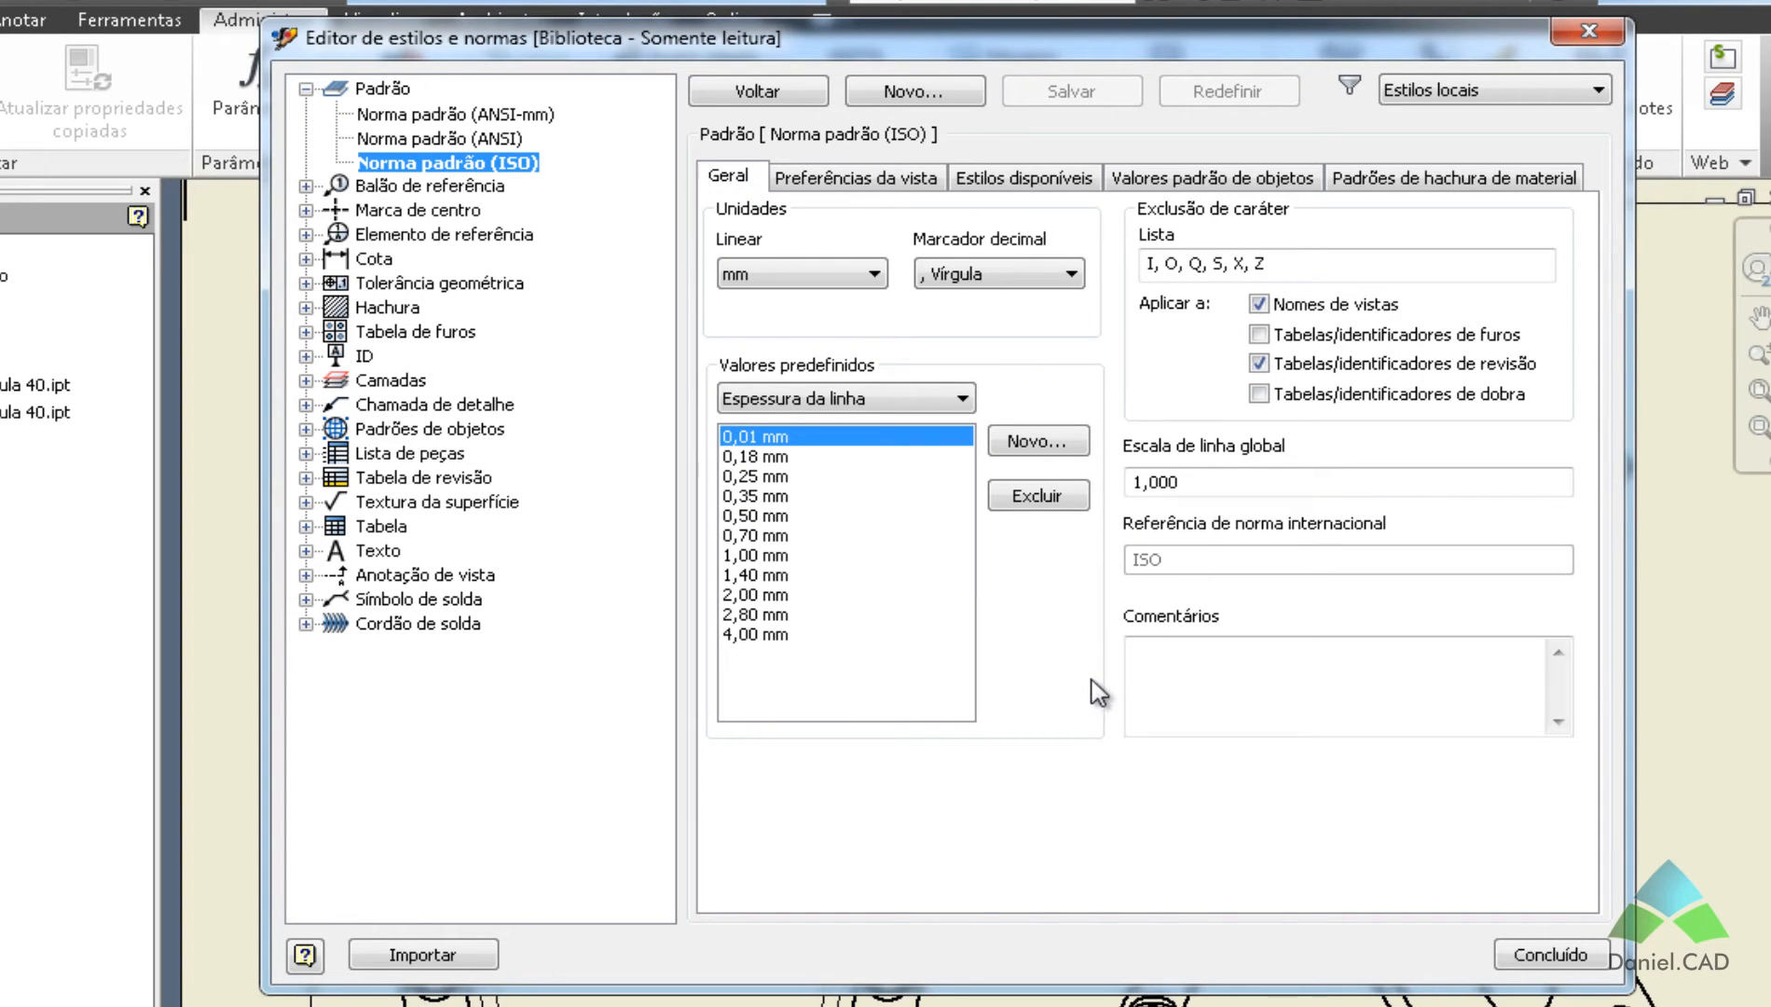
Examine the Balão (ISO) balloon style, including its leader, alternate leader and text style choices.
click(305, 185)
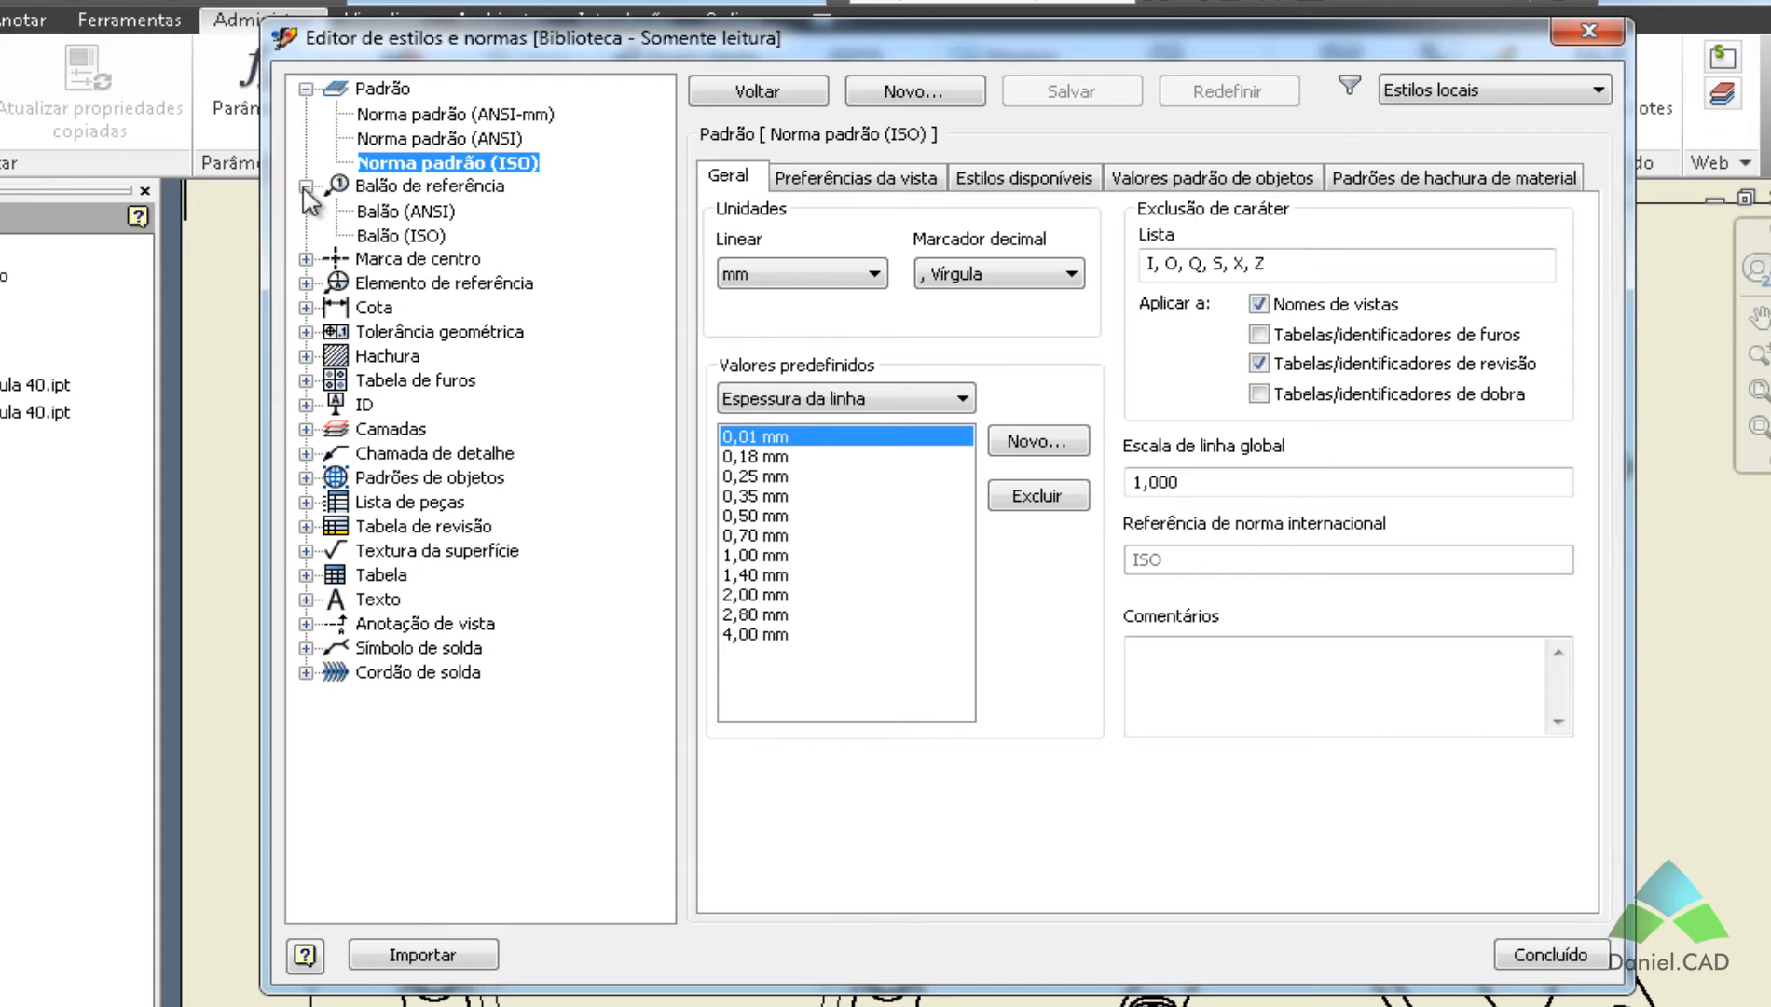
click(396, 189)
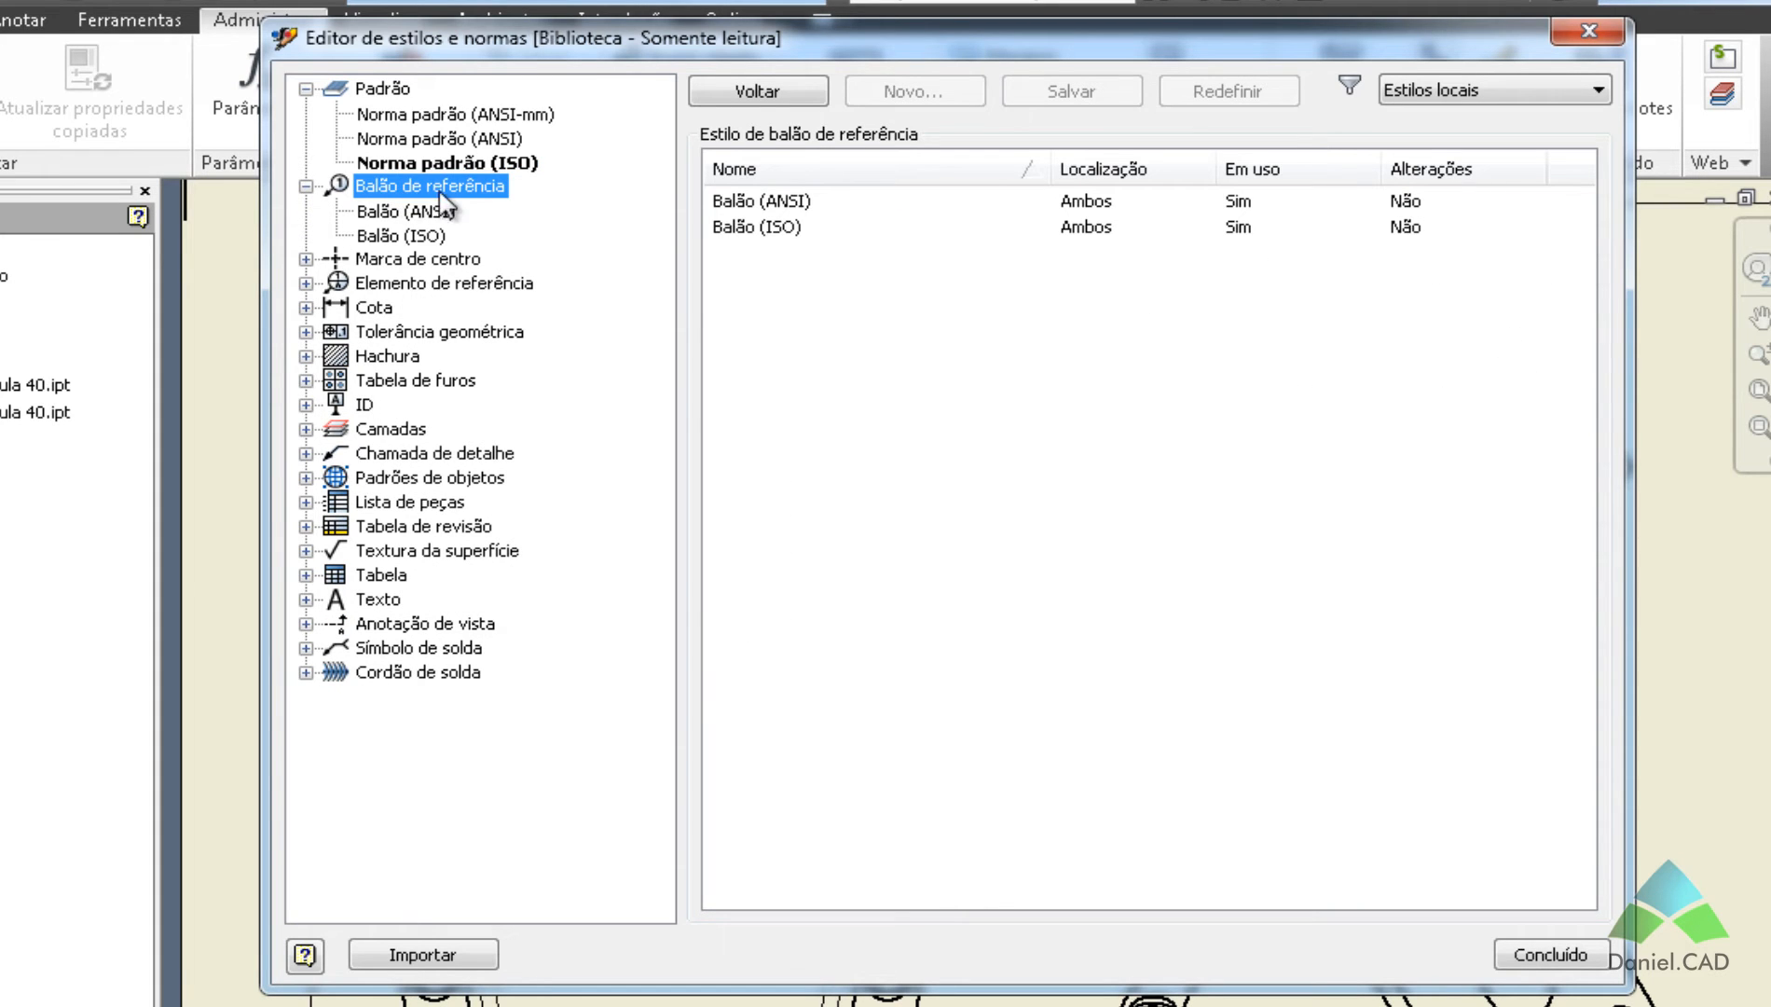
click(402, 236)
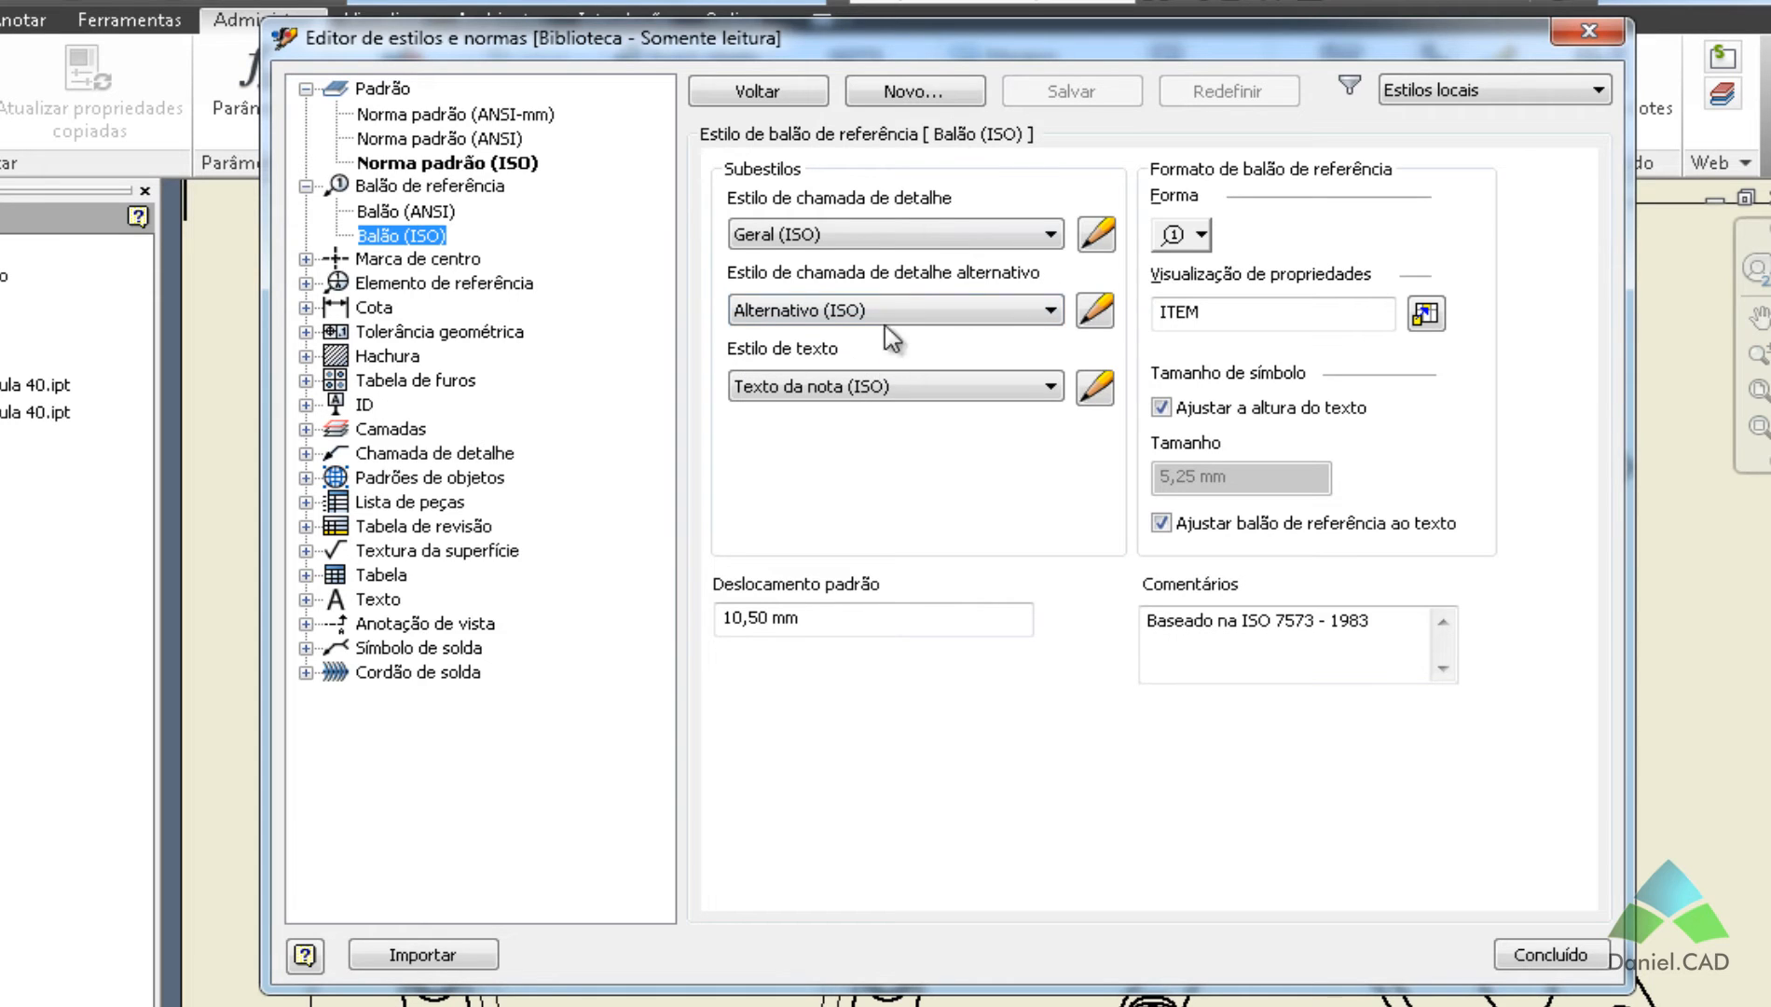
click(909, 235)
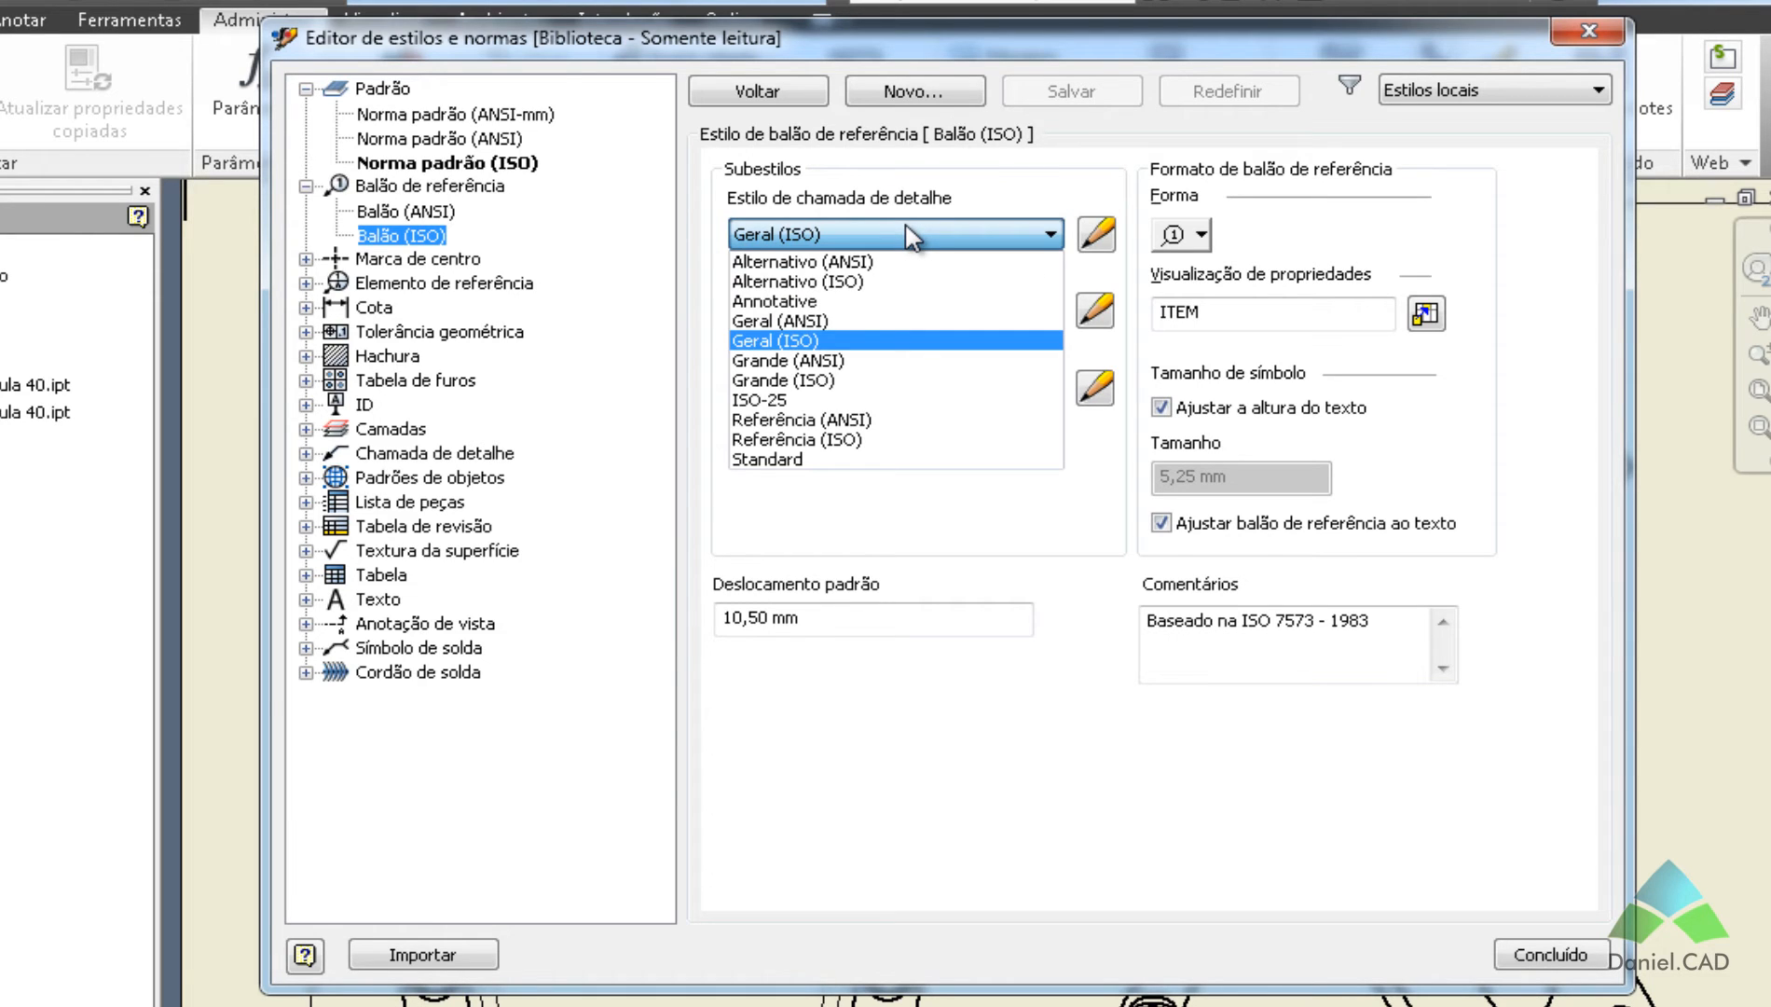
click(908, 235)
click(902, 316)
click(902, 317)
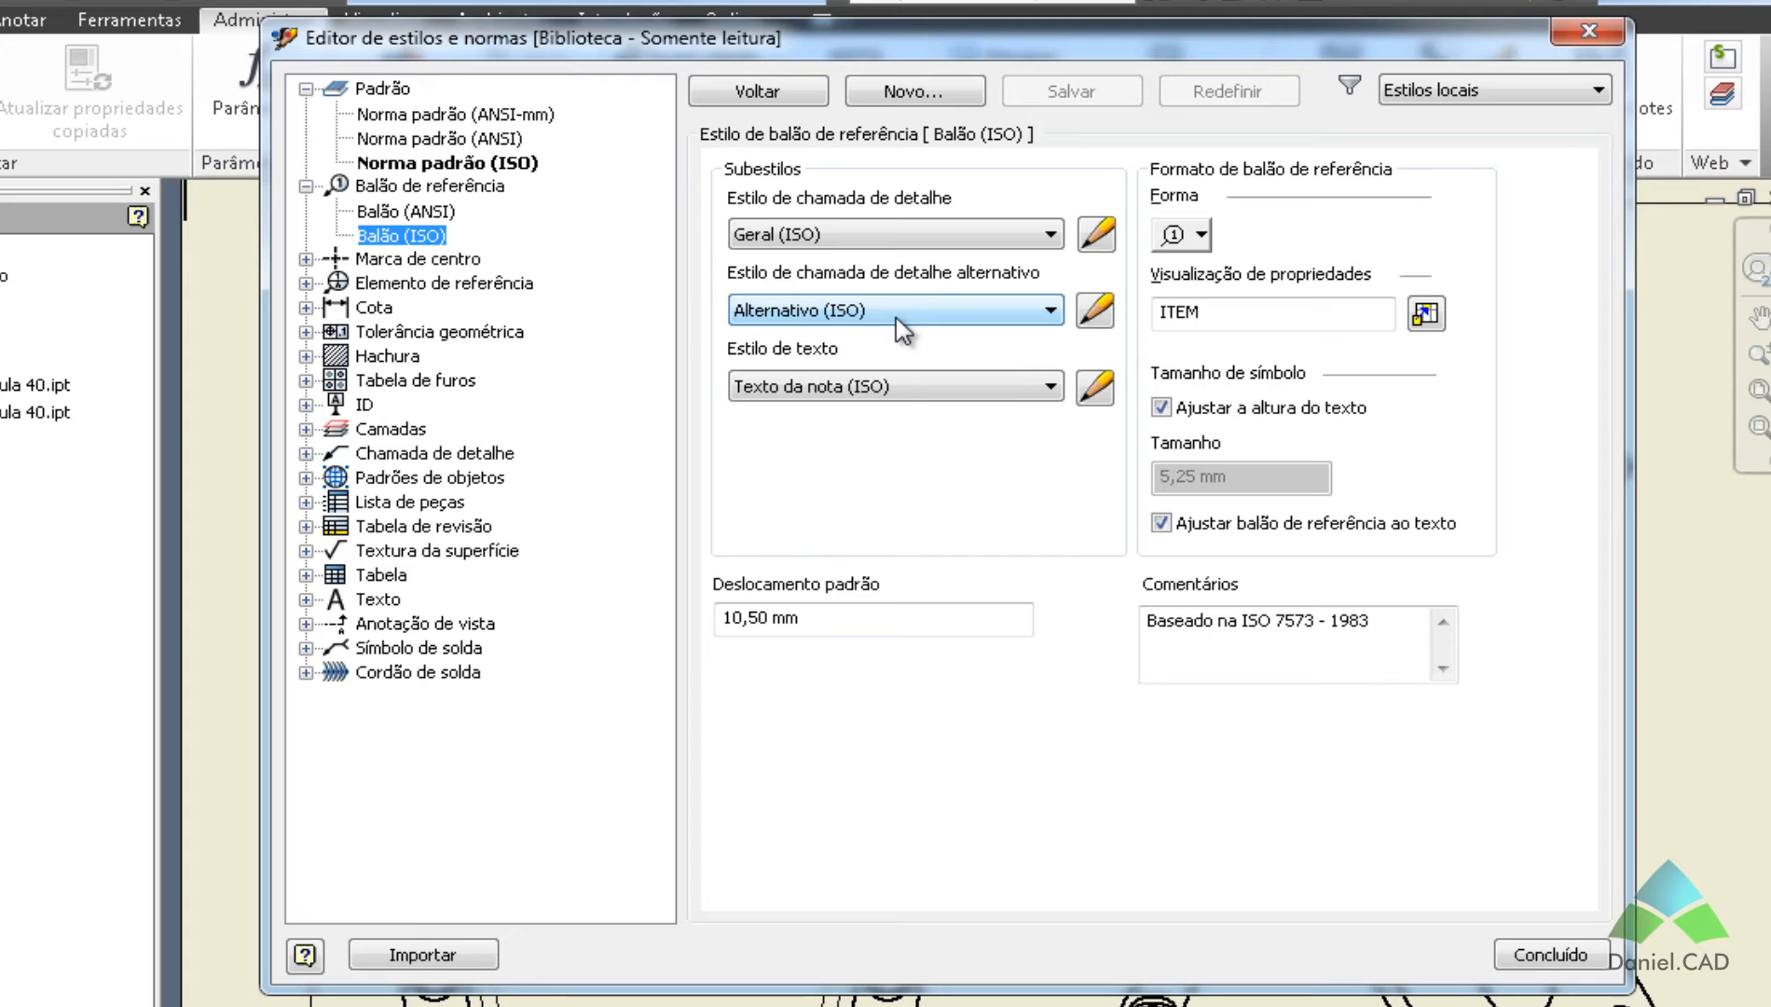
click(890, 388)
click(893, 388)
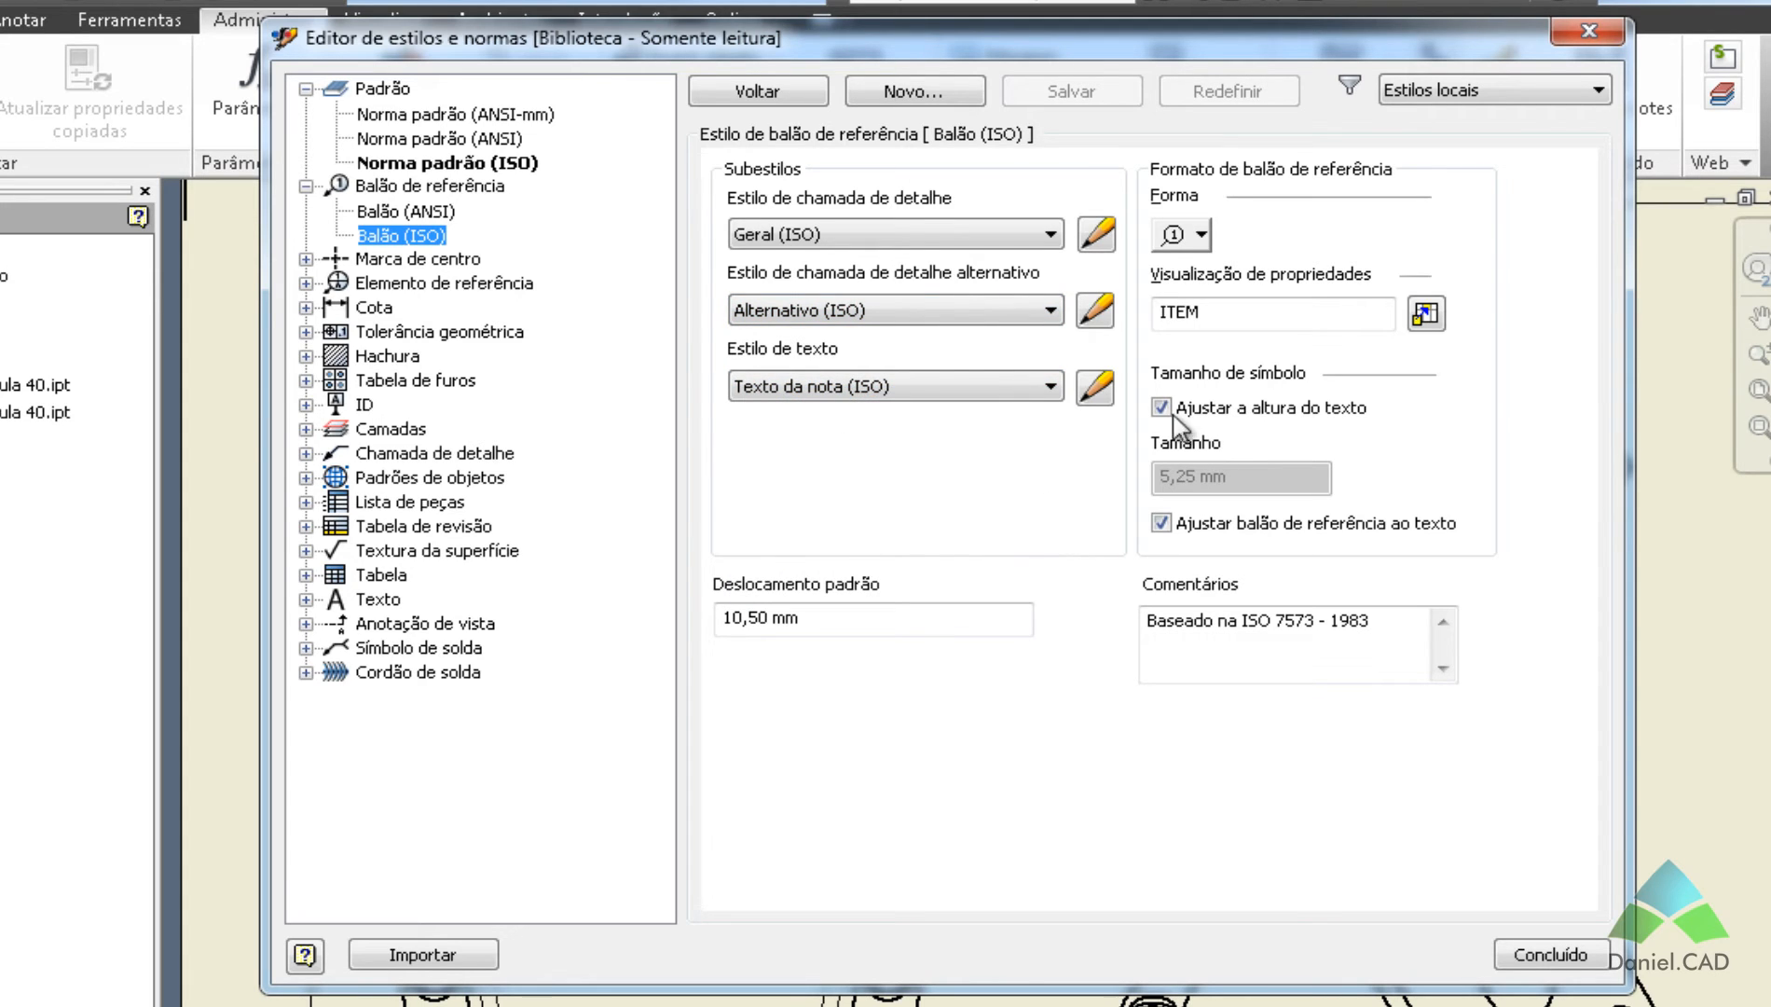
Set the Balão (ISO) balloon shape to hexagonal, keep scaling to text height enabled, and save the edits while switching to the Marca de centro styles.
click(1201, 236)
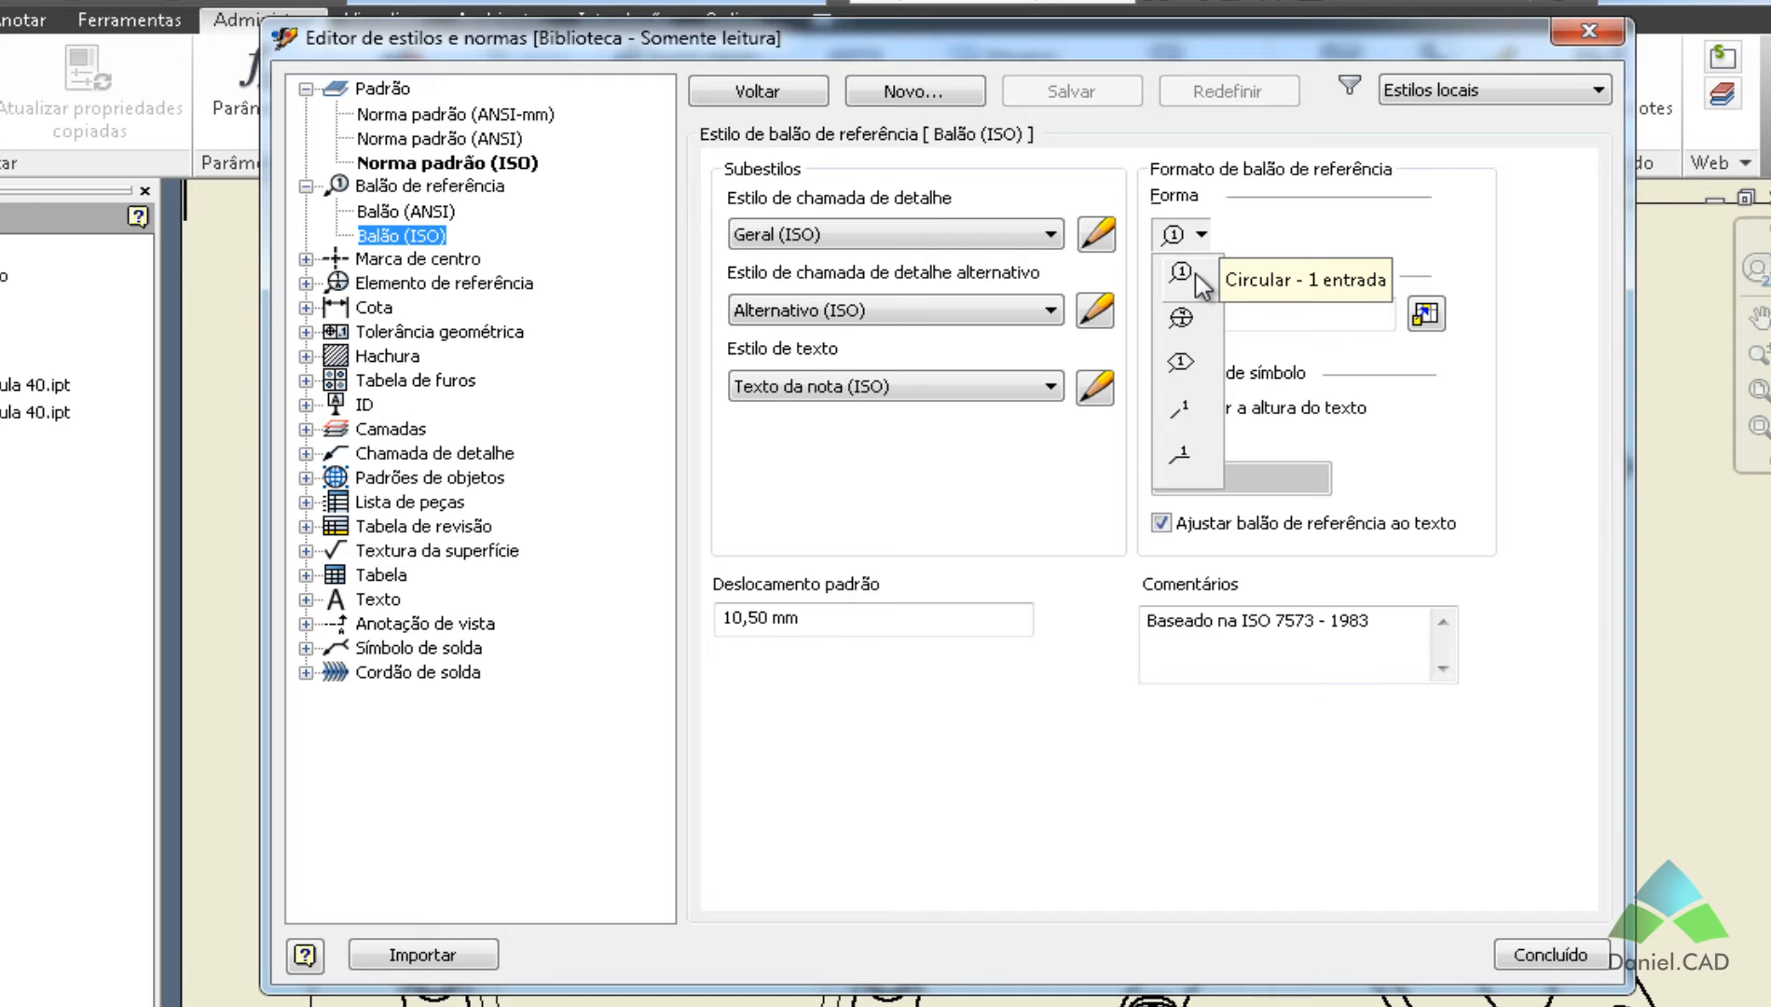
click(1196, 366)
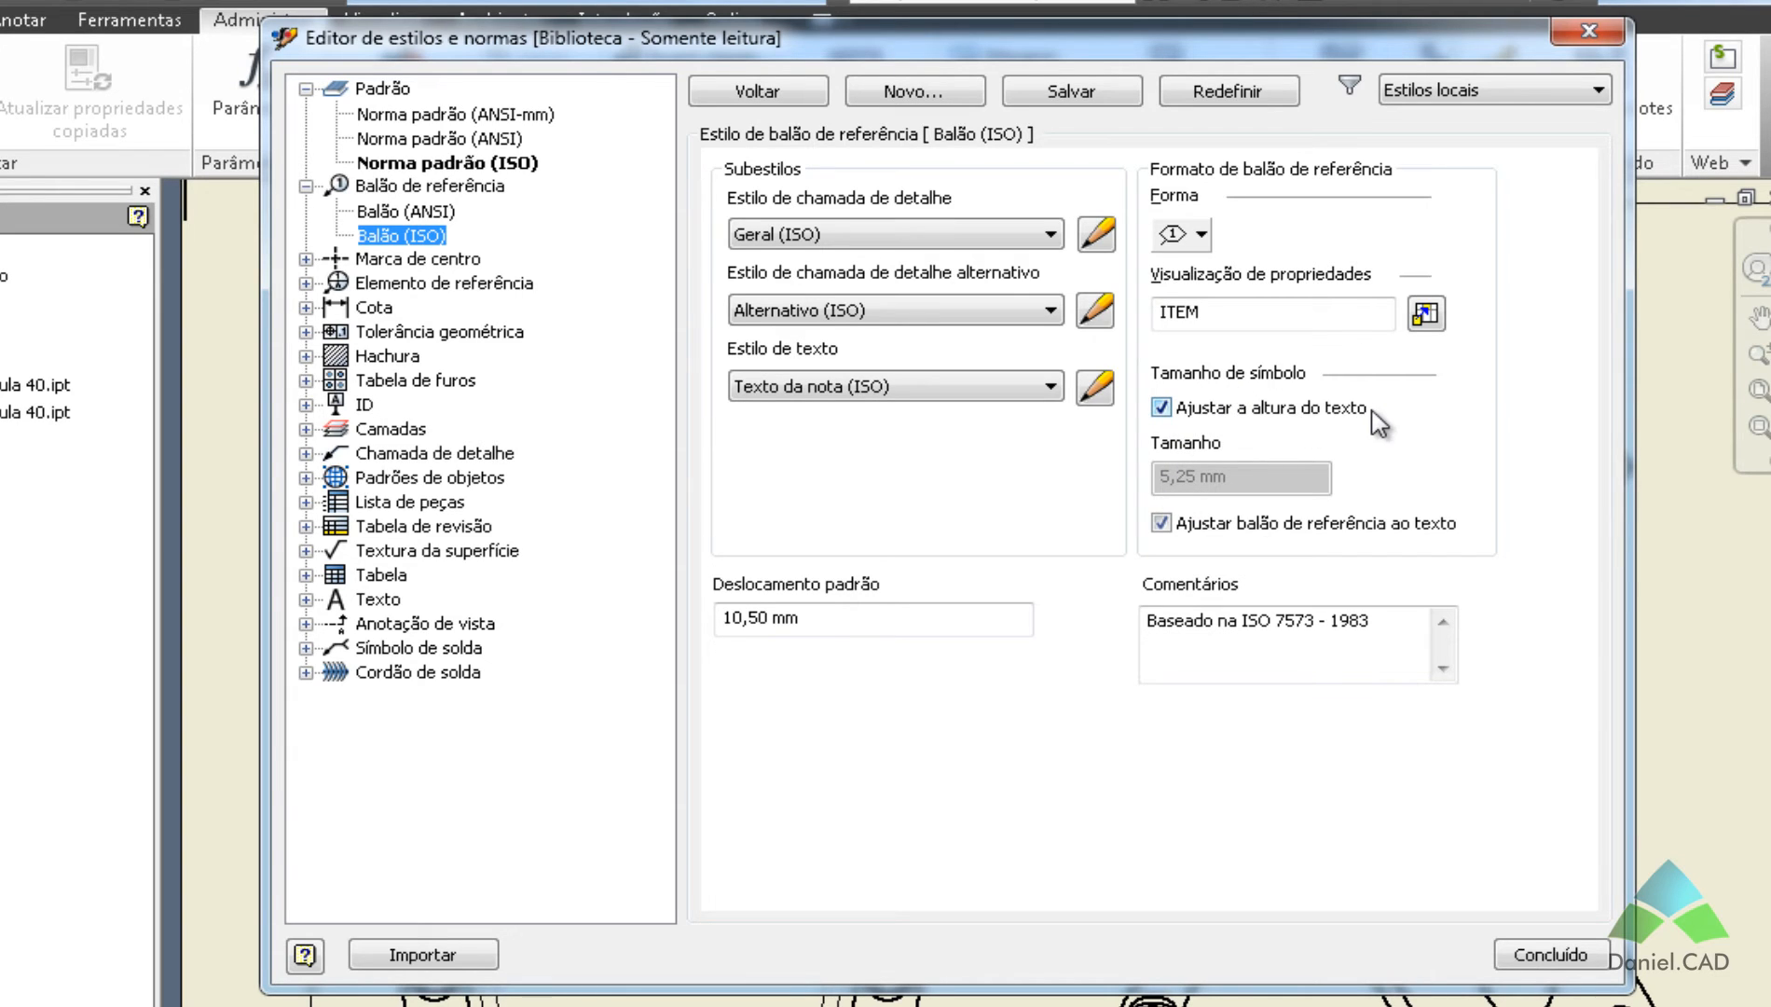
click(1162, 408)
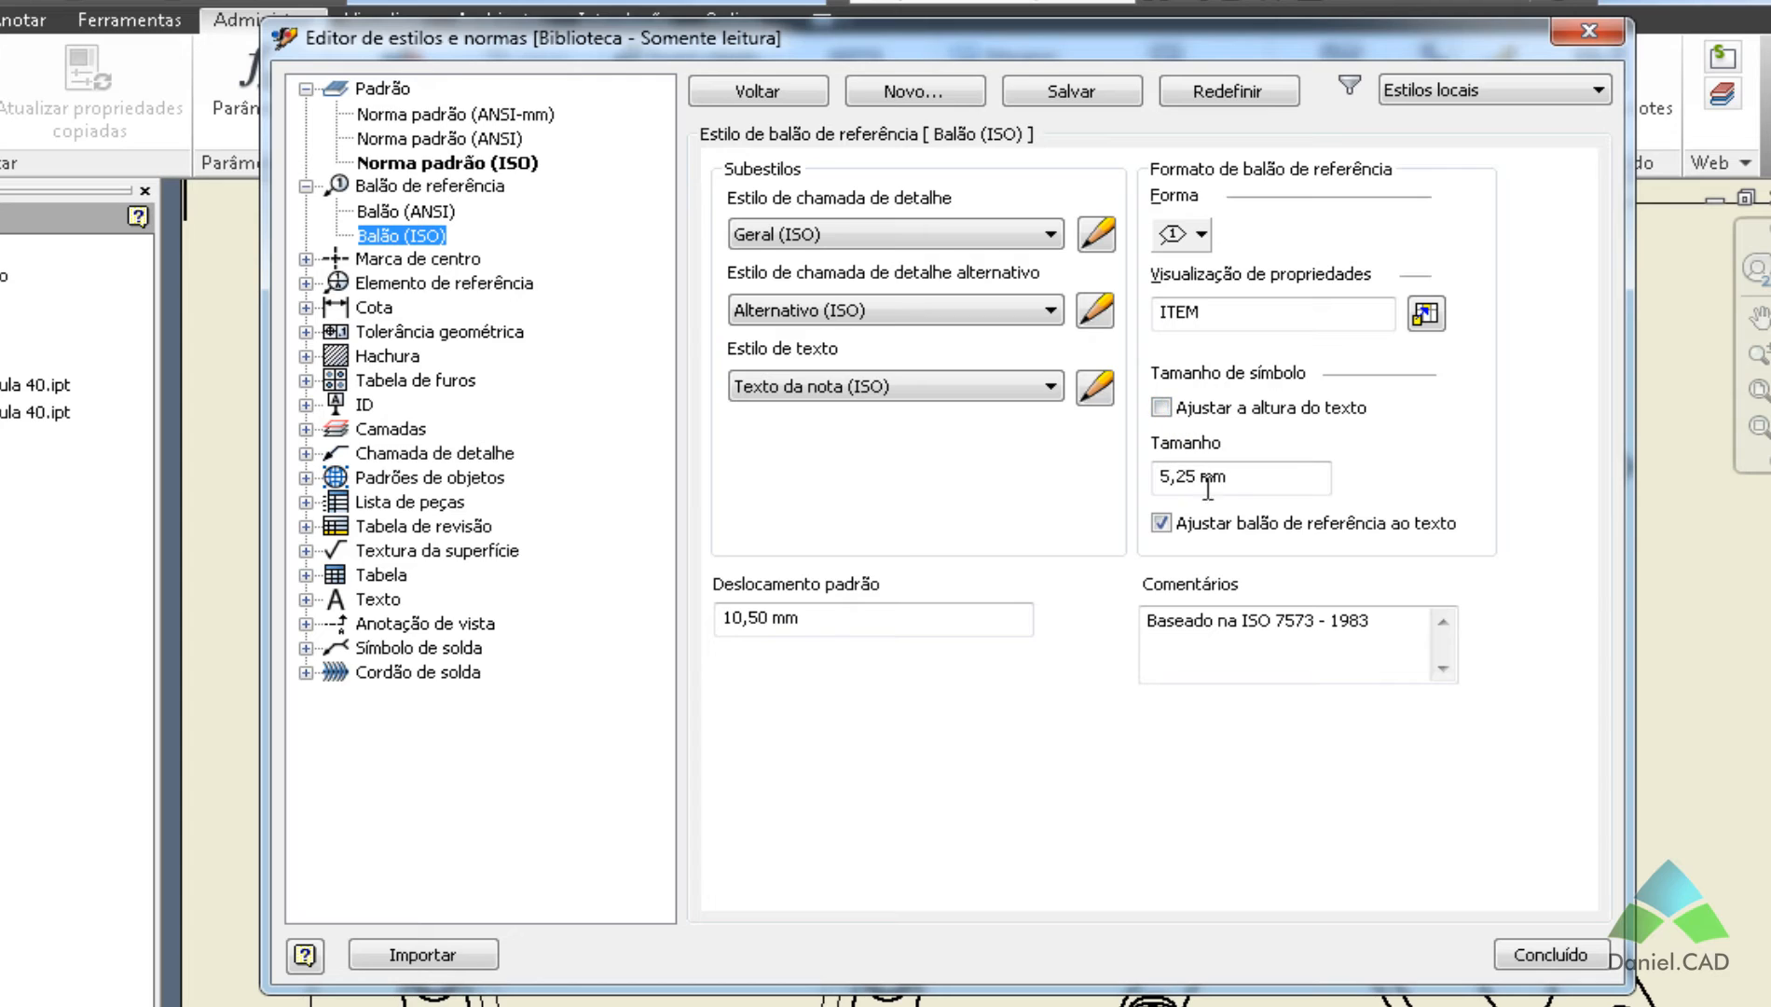
click(1161, 408)
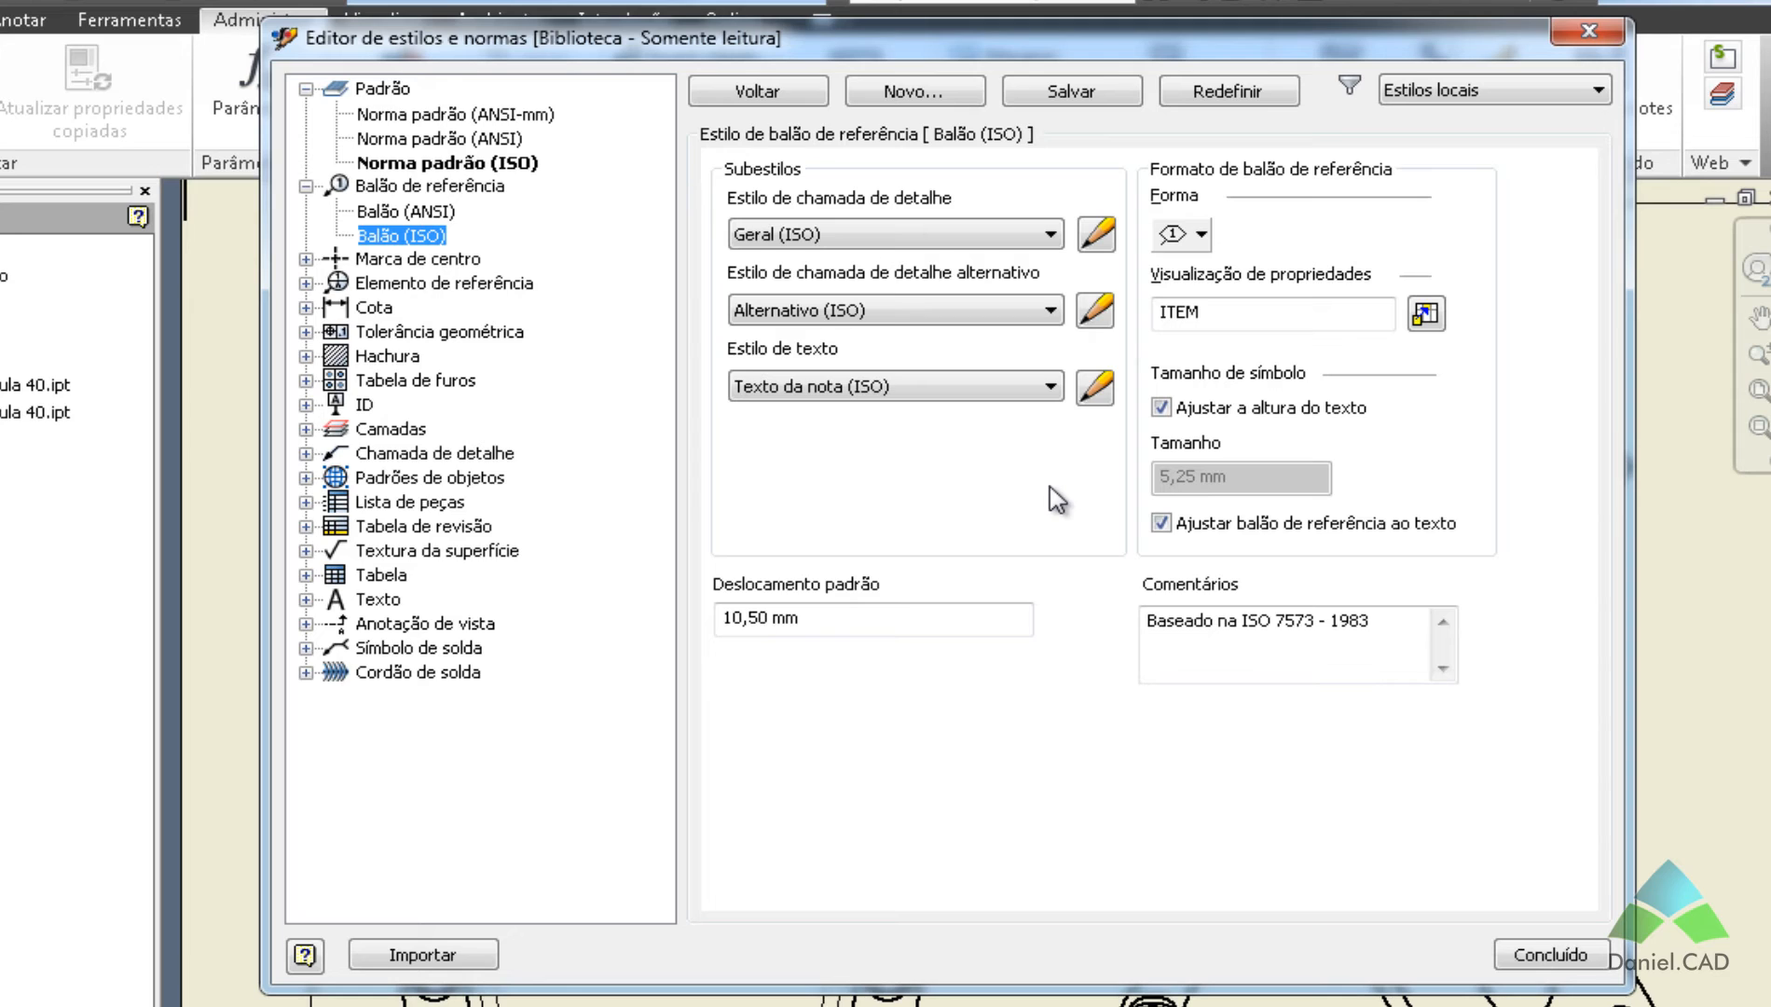
click(410, 265)
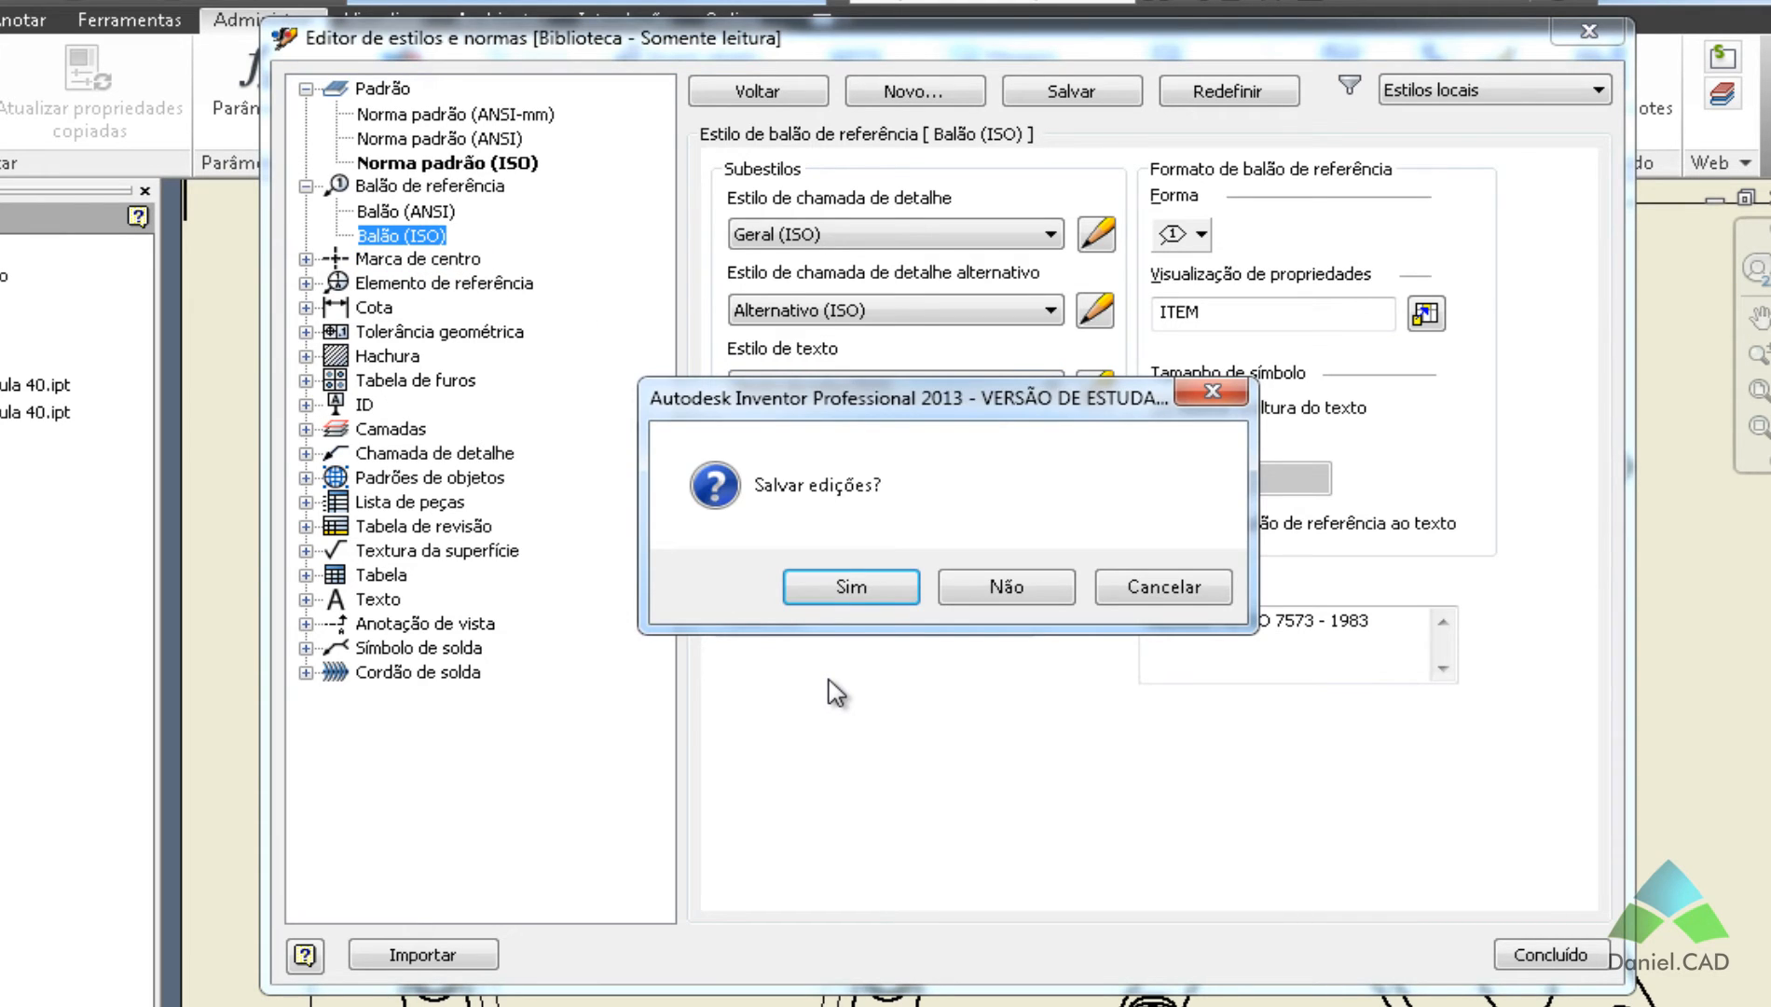
click(859, 589)
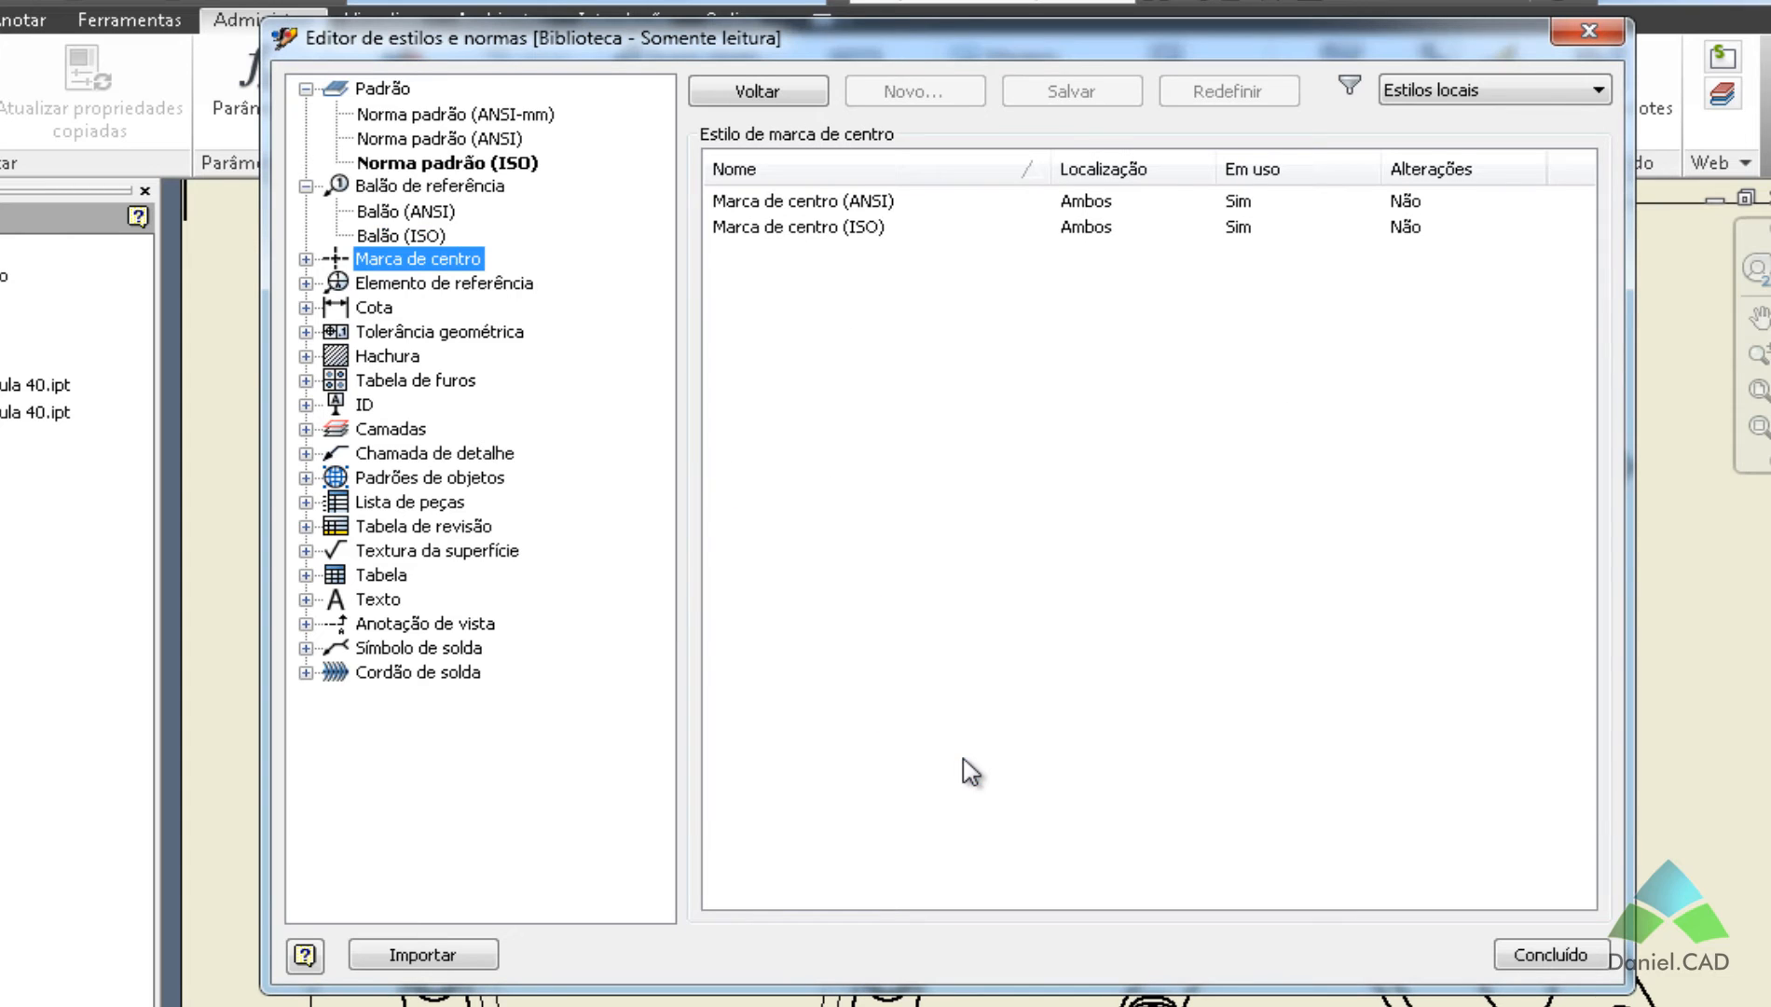
Examine the Marca de centro (ISO) center mark style, including its mark, gap, overshoot, extension and default radius settings.
click(306, 260)
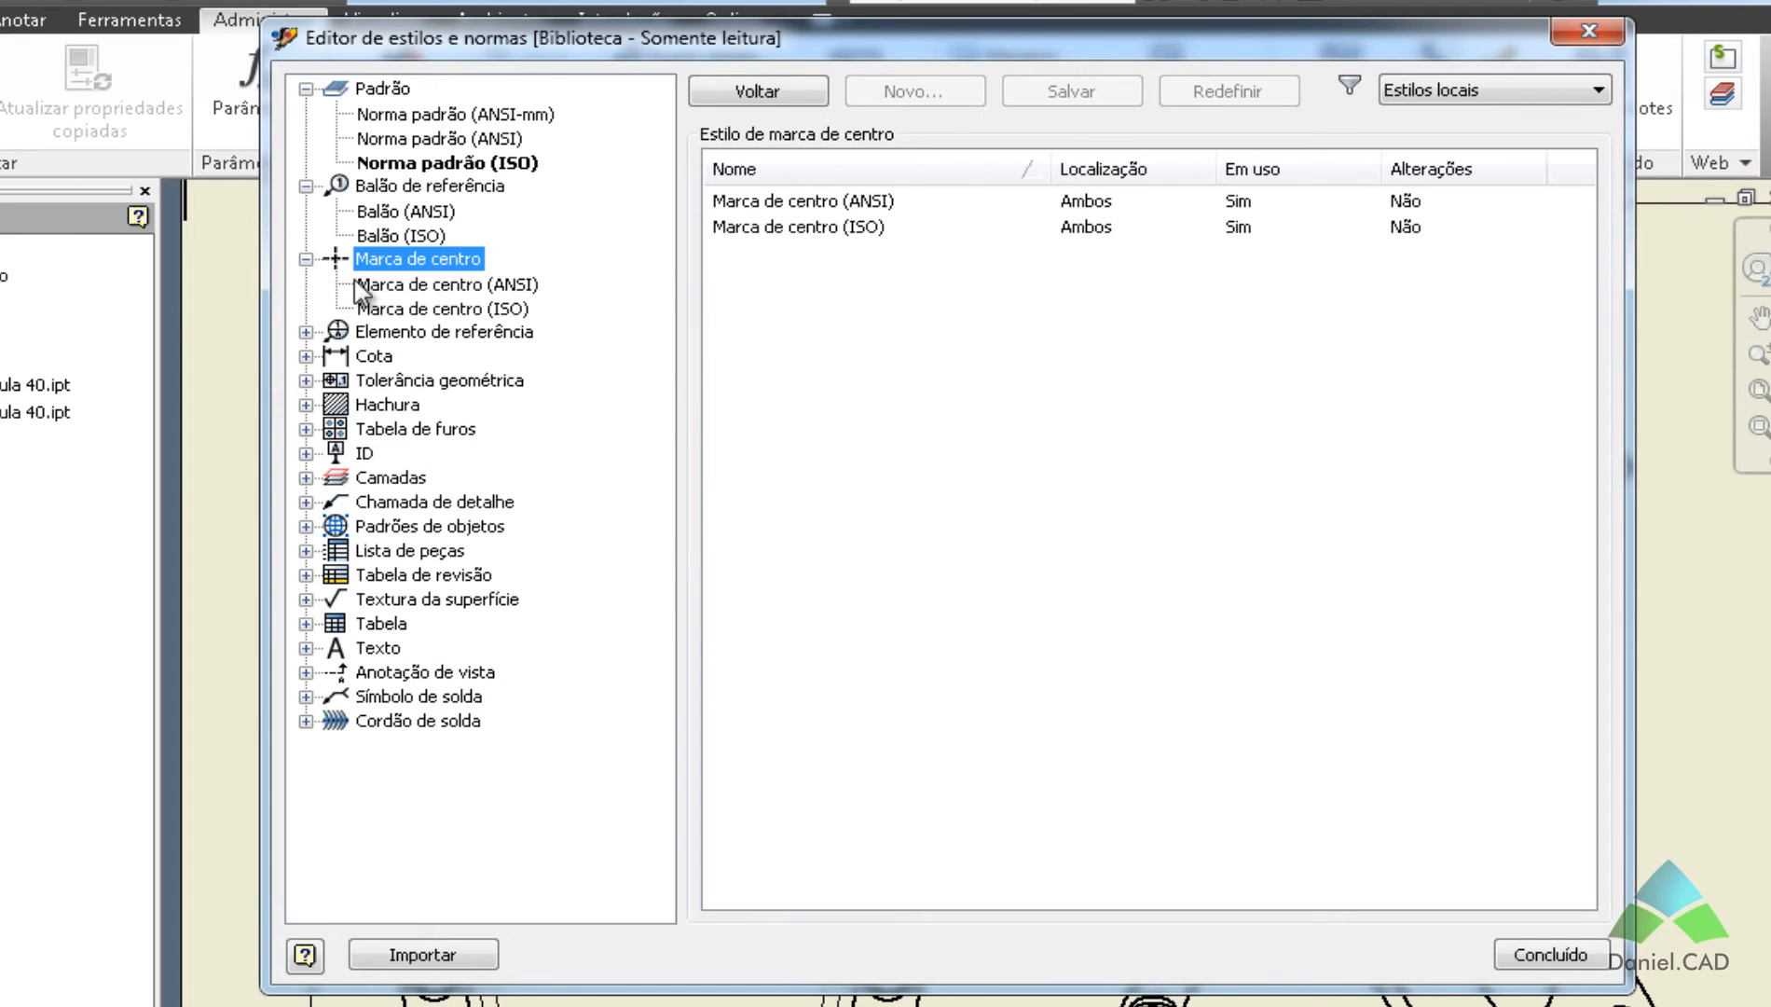
click(493, 308)
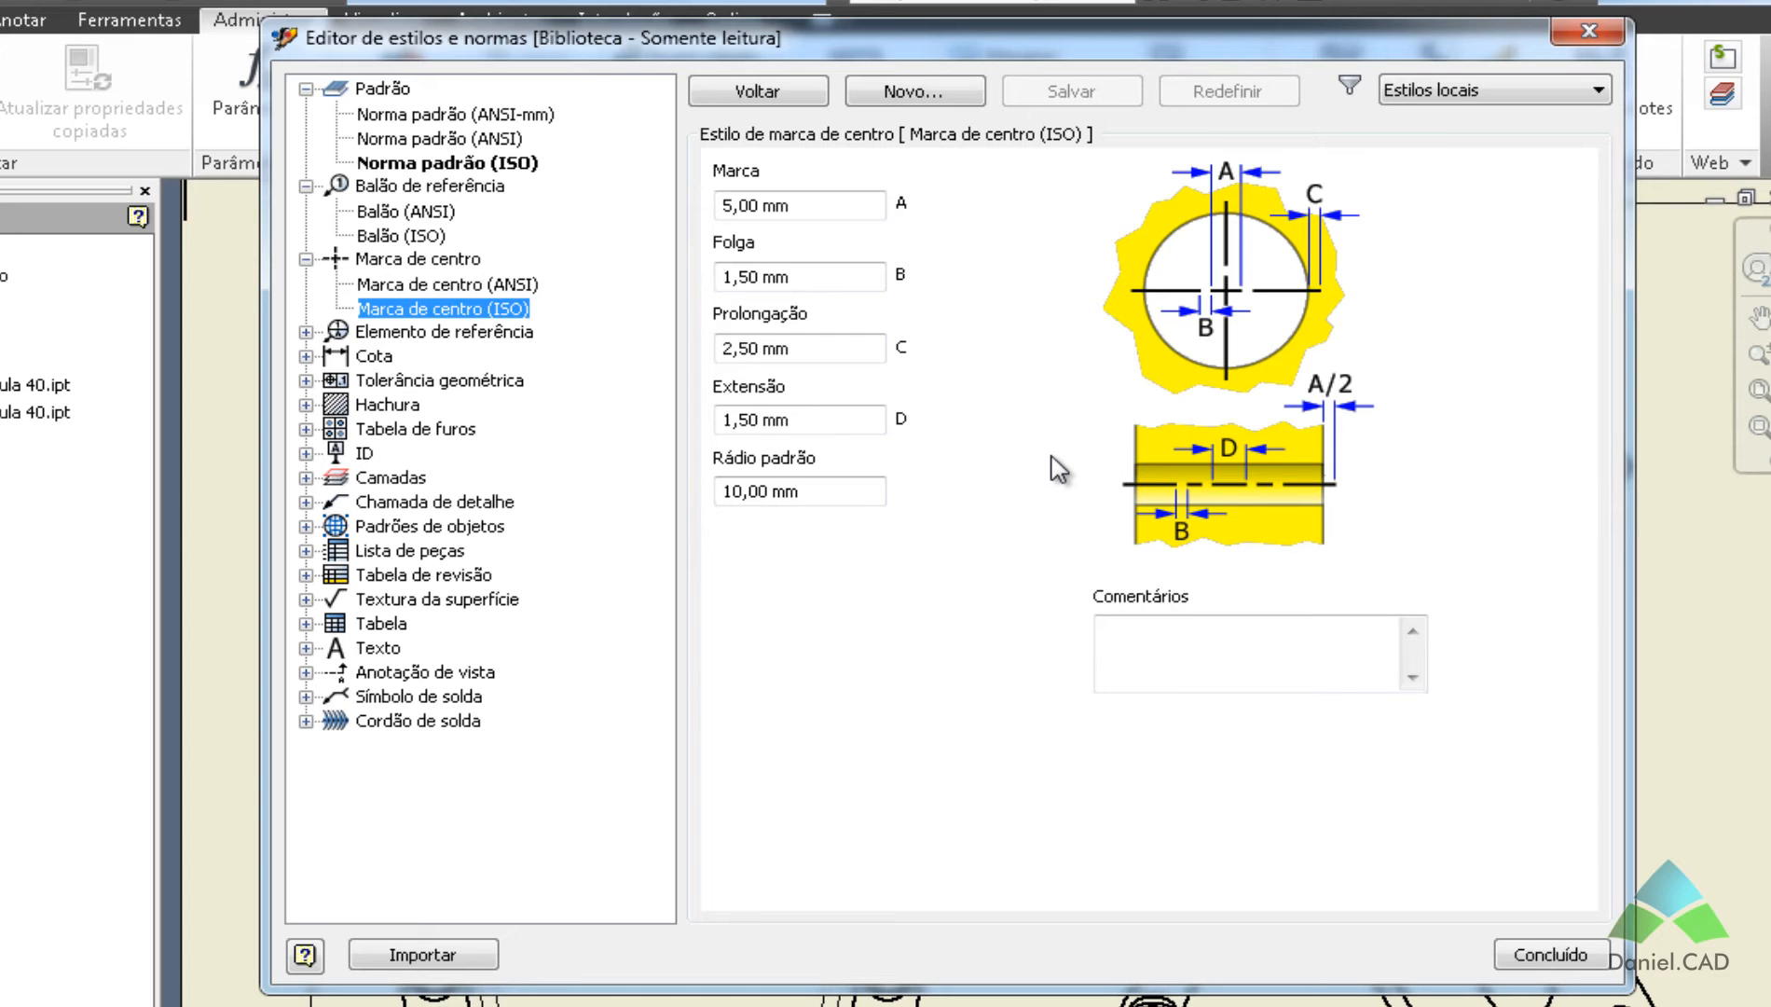
click(306, 258)
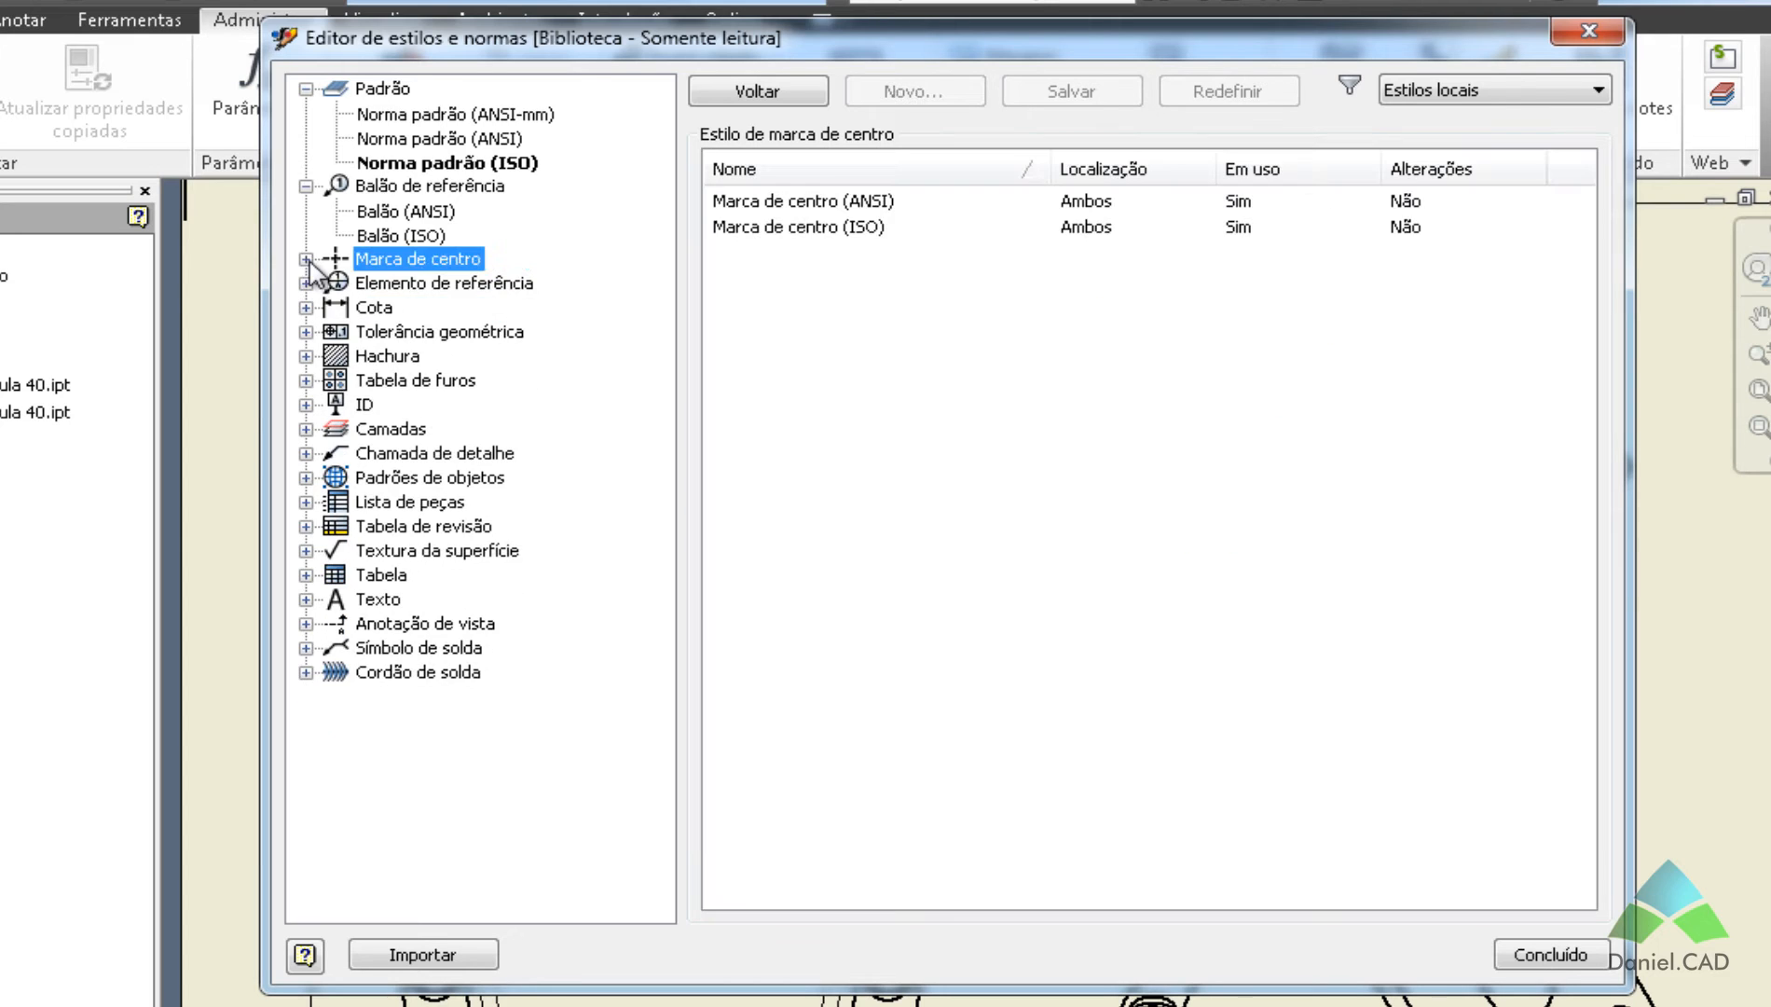
Examine the general settings of the Ponto de referência (ISO) style under Elemento de referência.
click(306, 185)
click(306, 234)
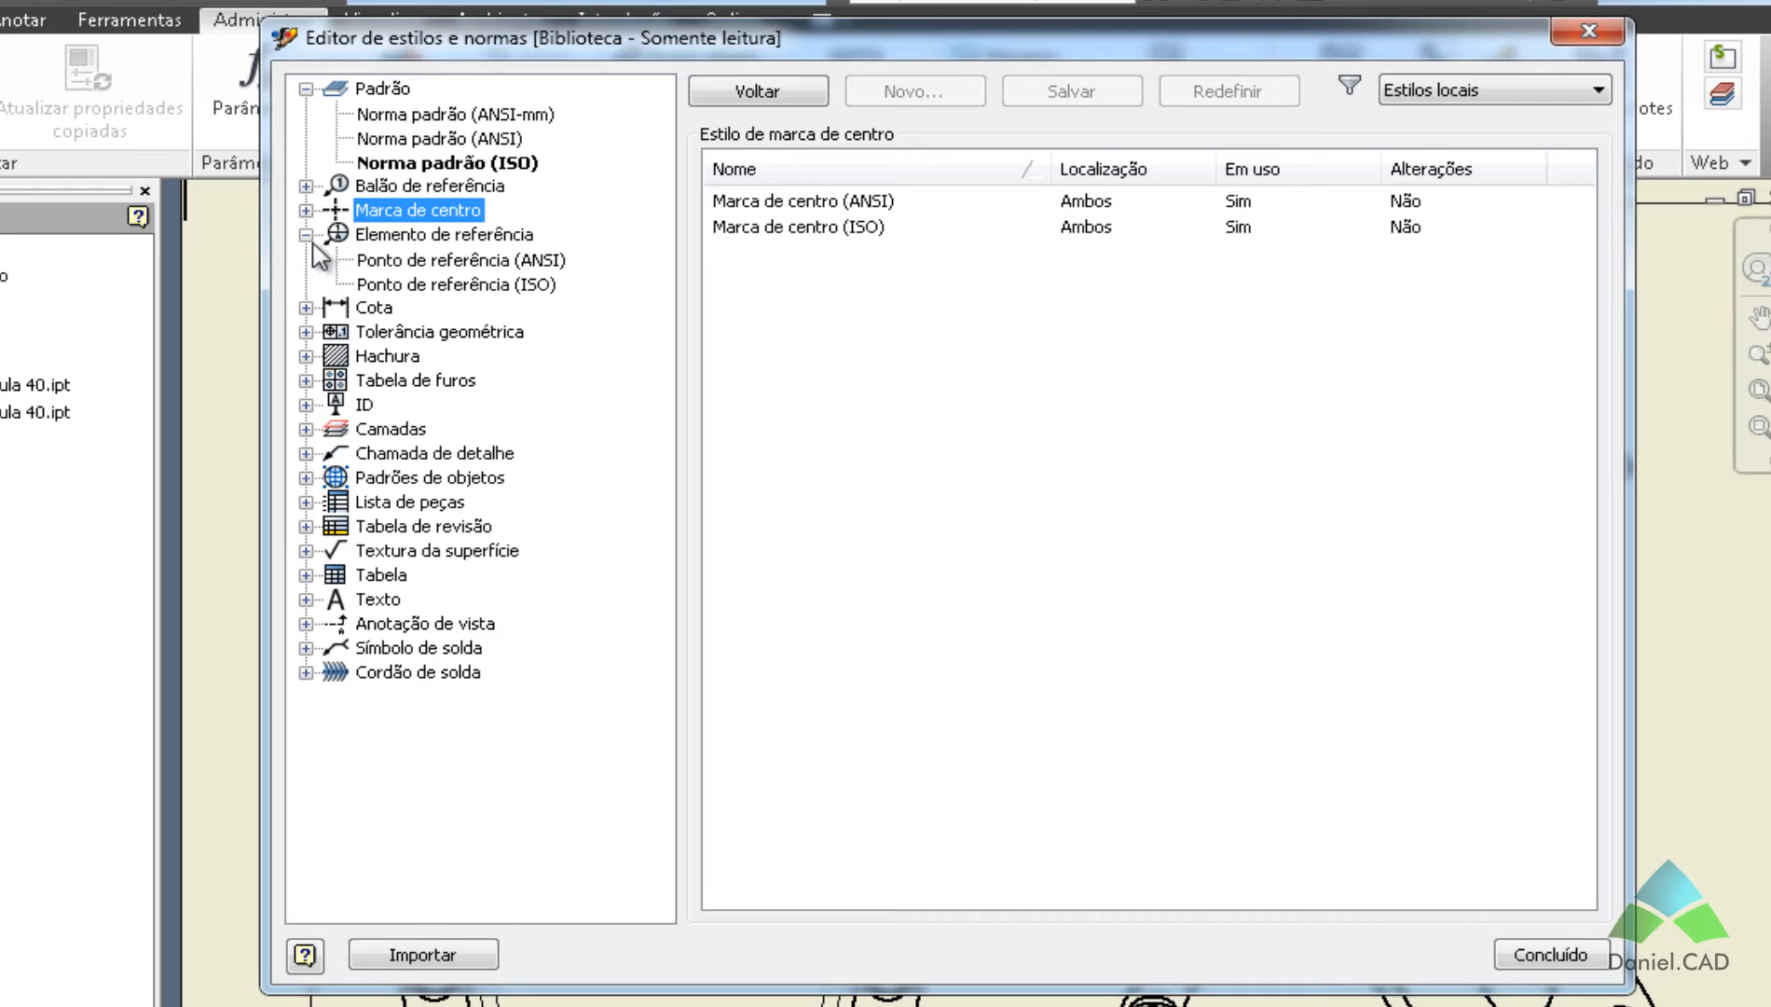
click(474, 285)
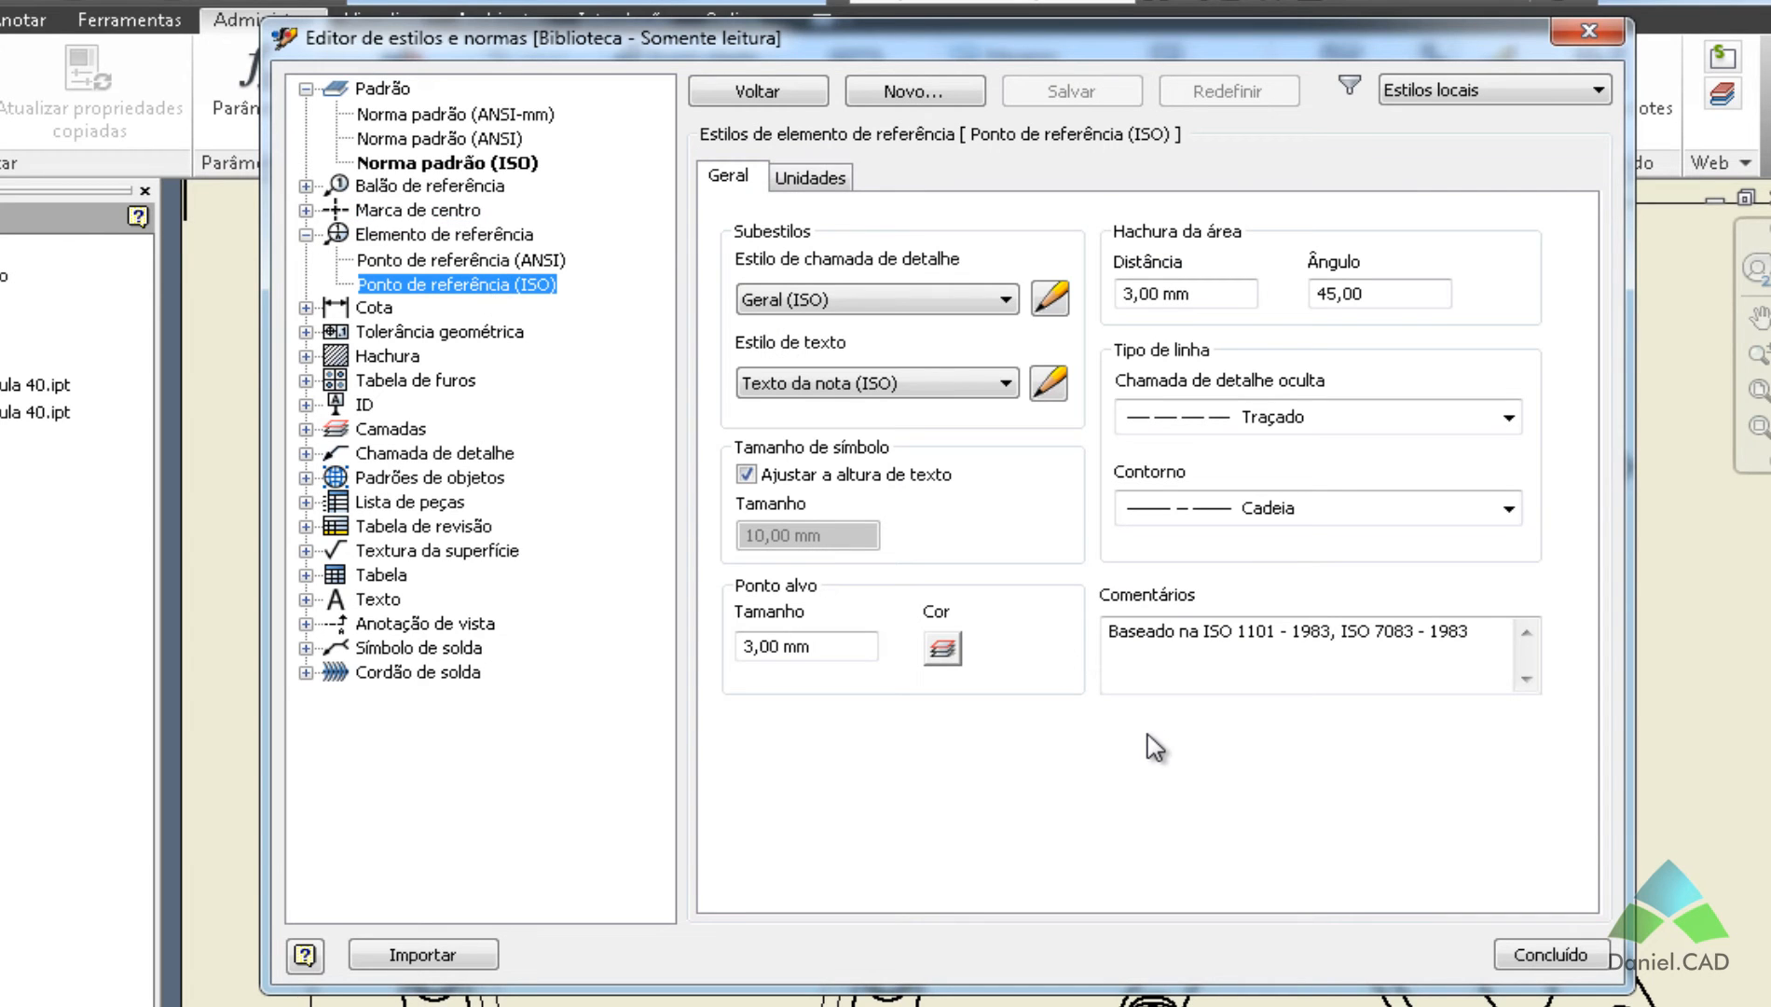
click(305, 234)
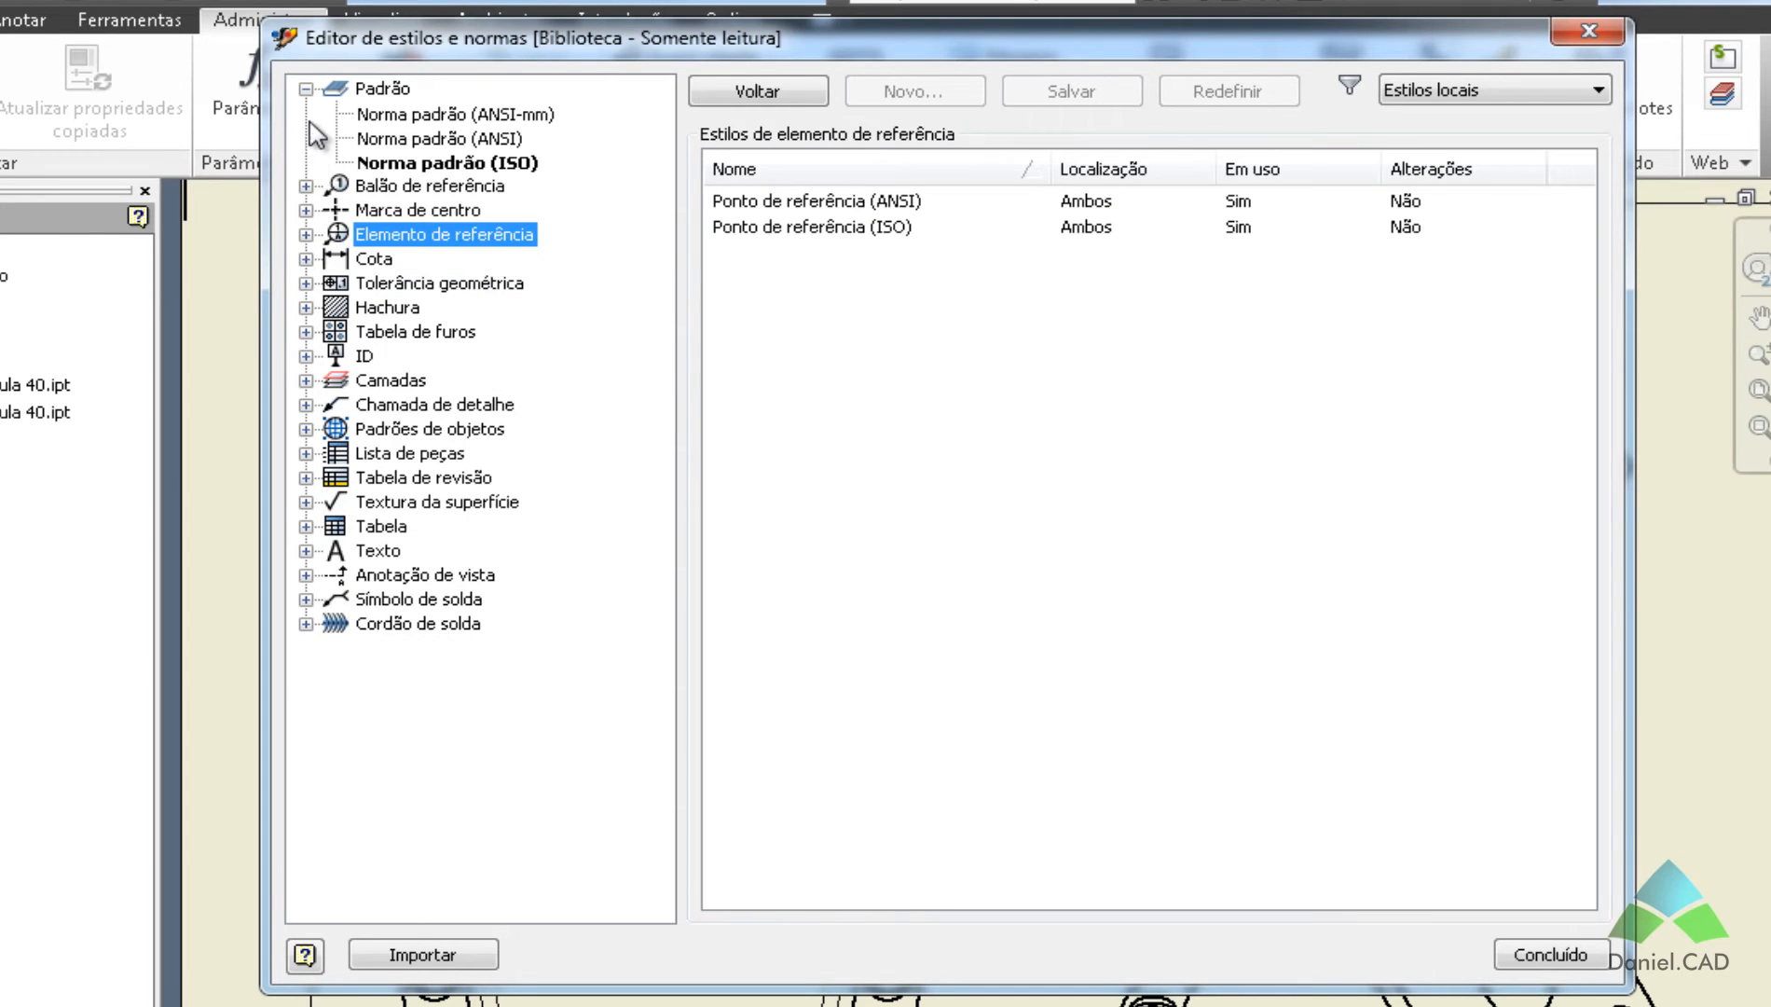
Collapse the Padrão standards list and open the Padrão (ISO) dimension style under Cota.
click(305, 89)
click(306, 186)
click(373, 185)
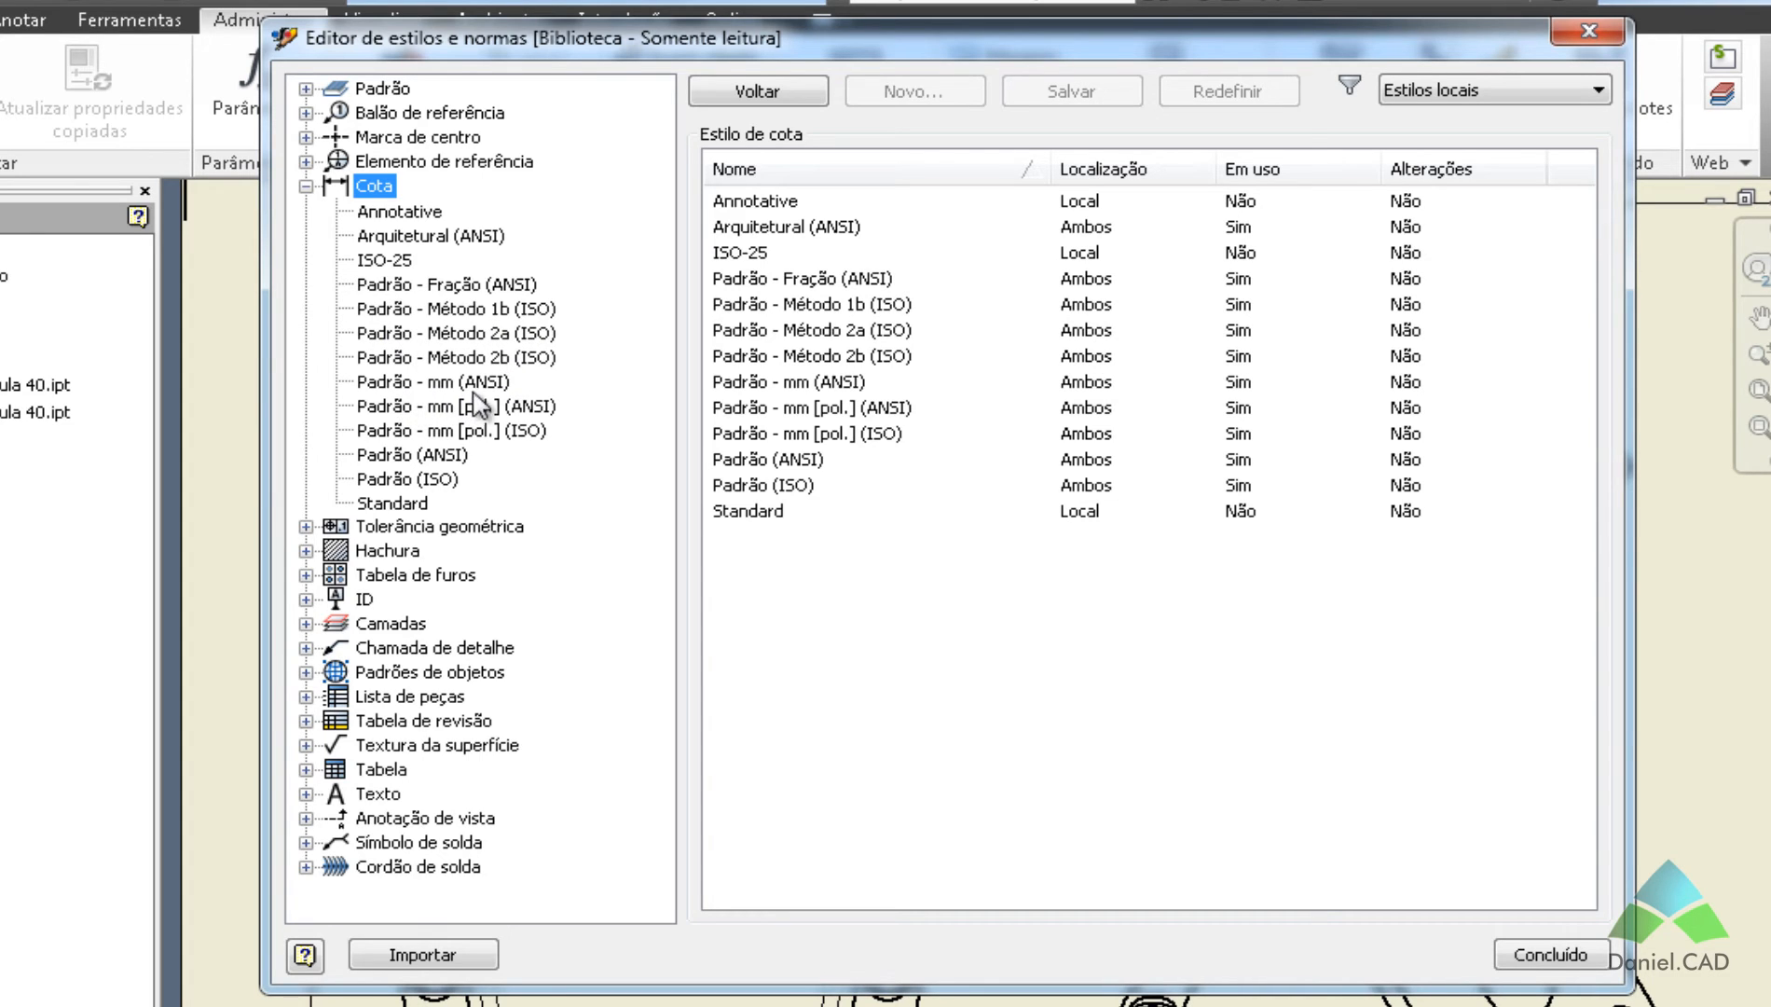
click(396, 481)
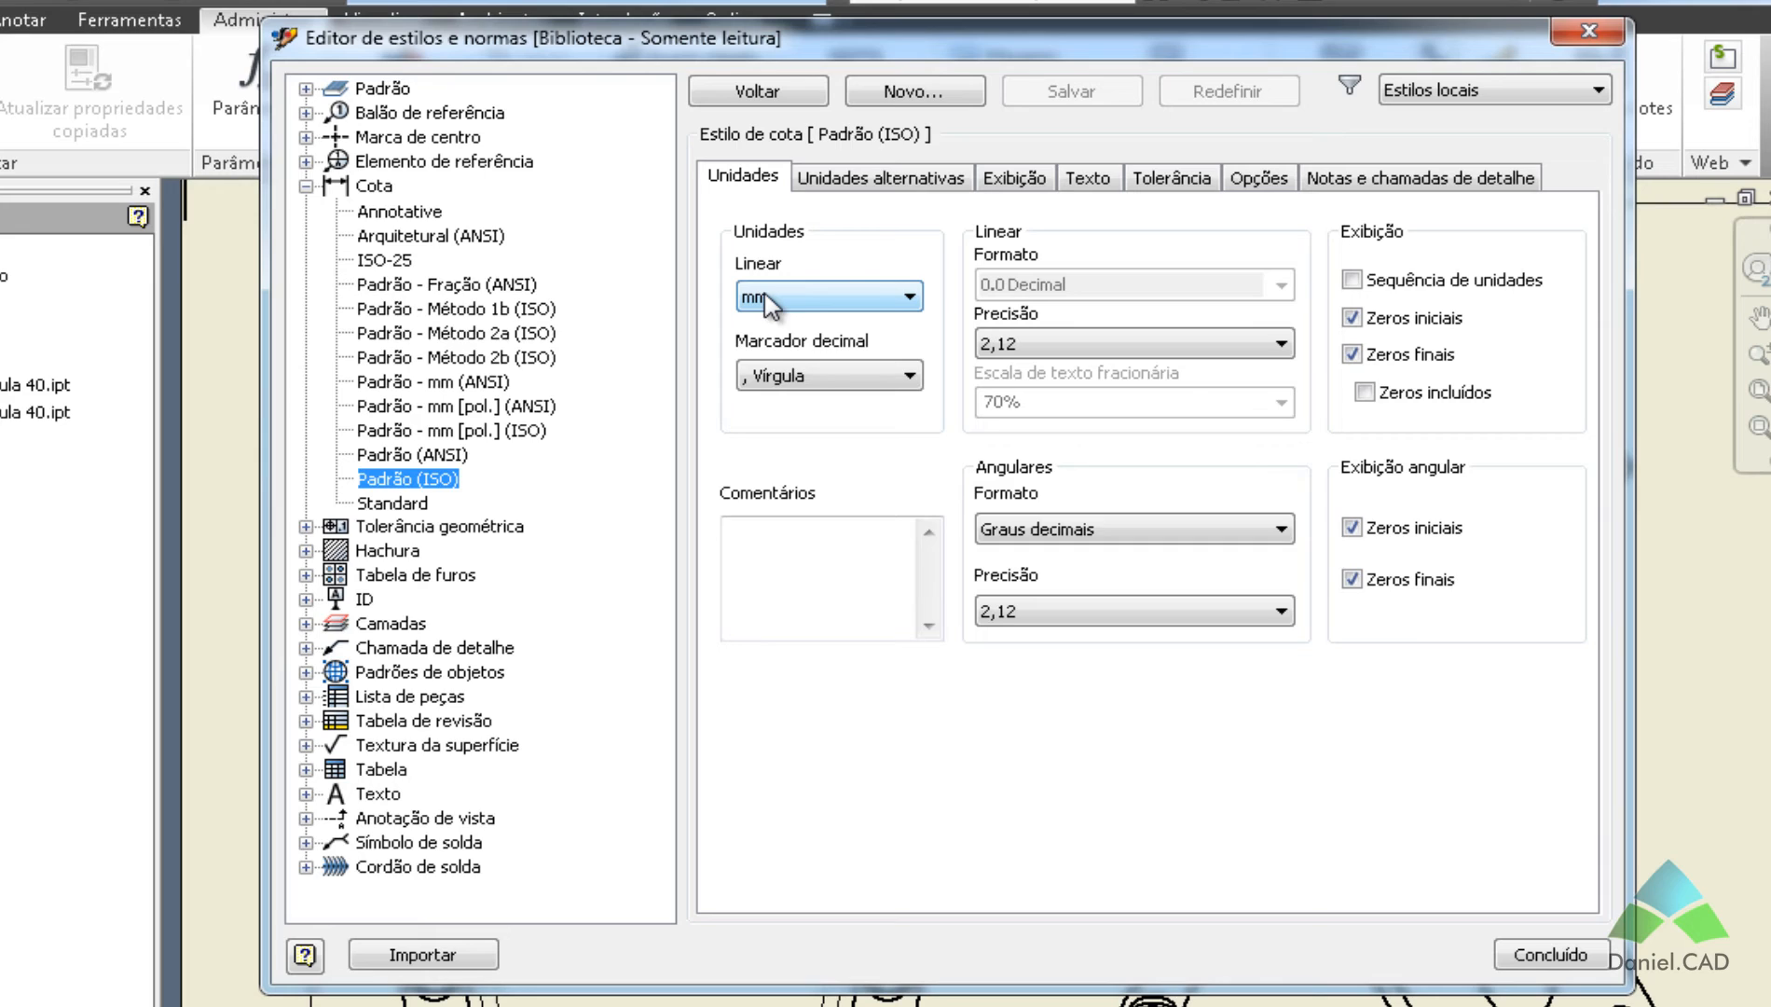
Examine the Padrão (ISO) dimension style's decimal marker, linear precision, and angular format and precision choices.
click(908, 382)
click(907, 382)
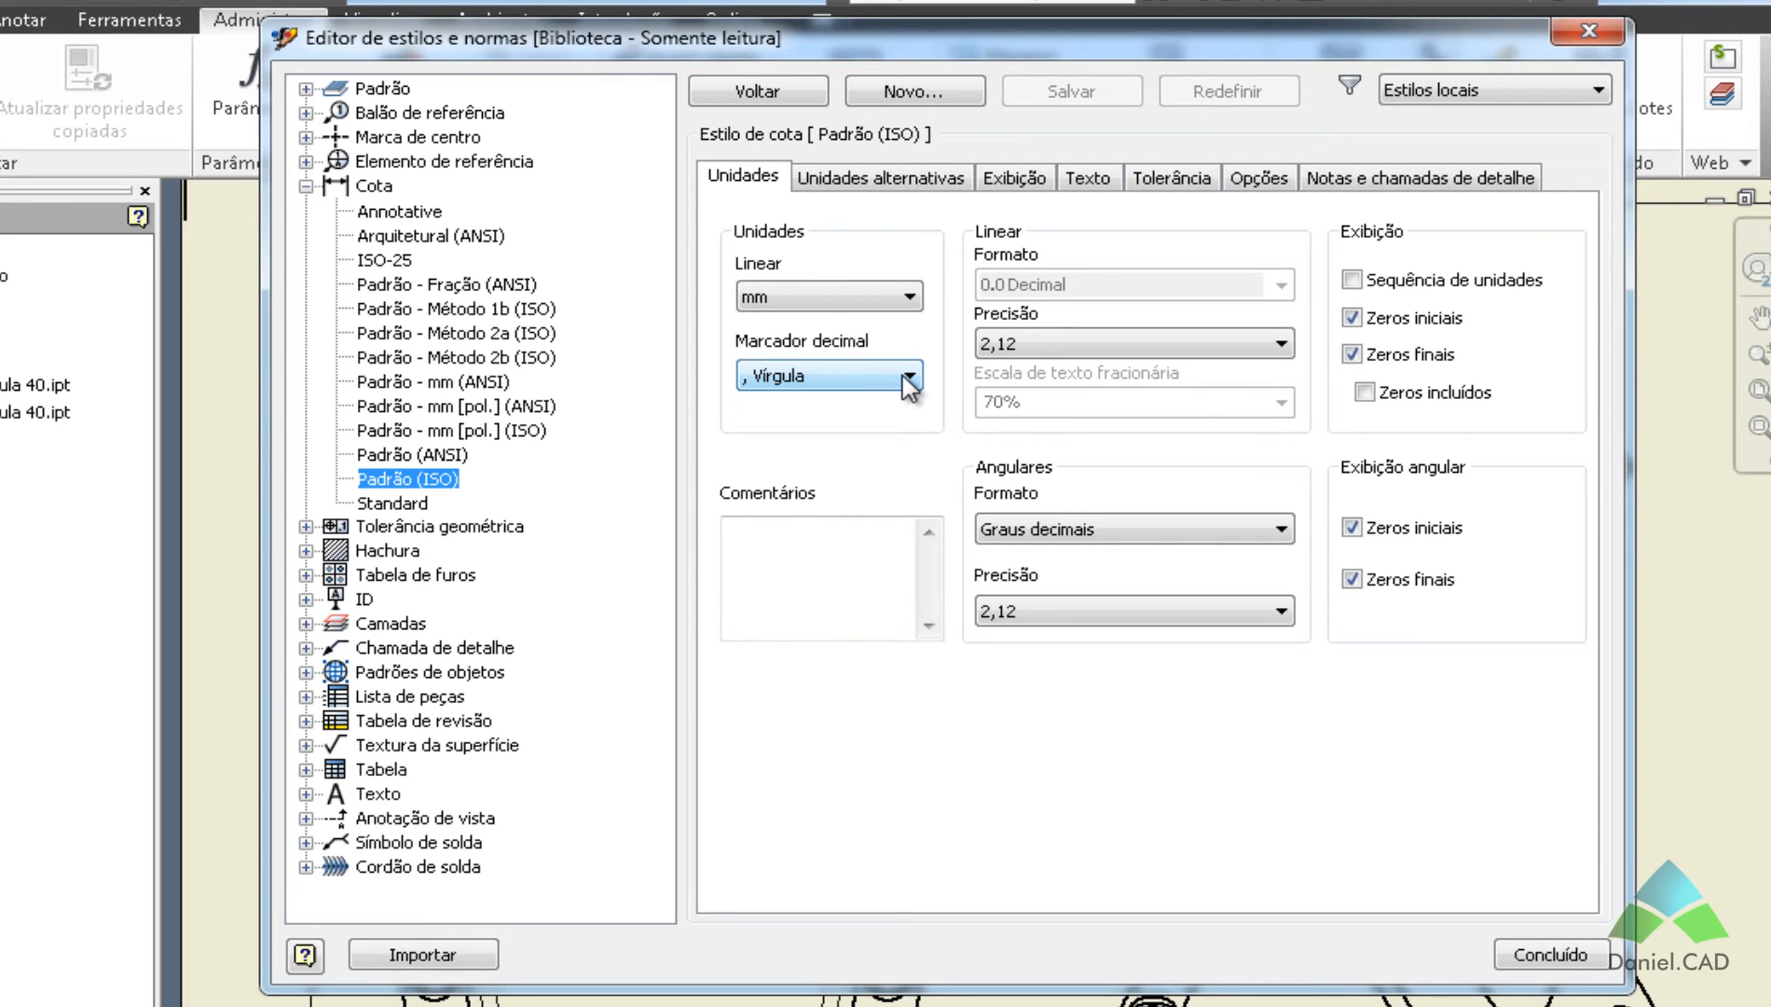
click(1025, 347)
click(1025, 352)
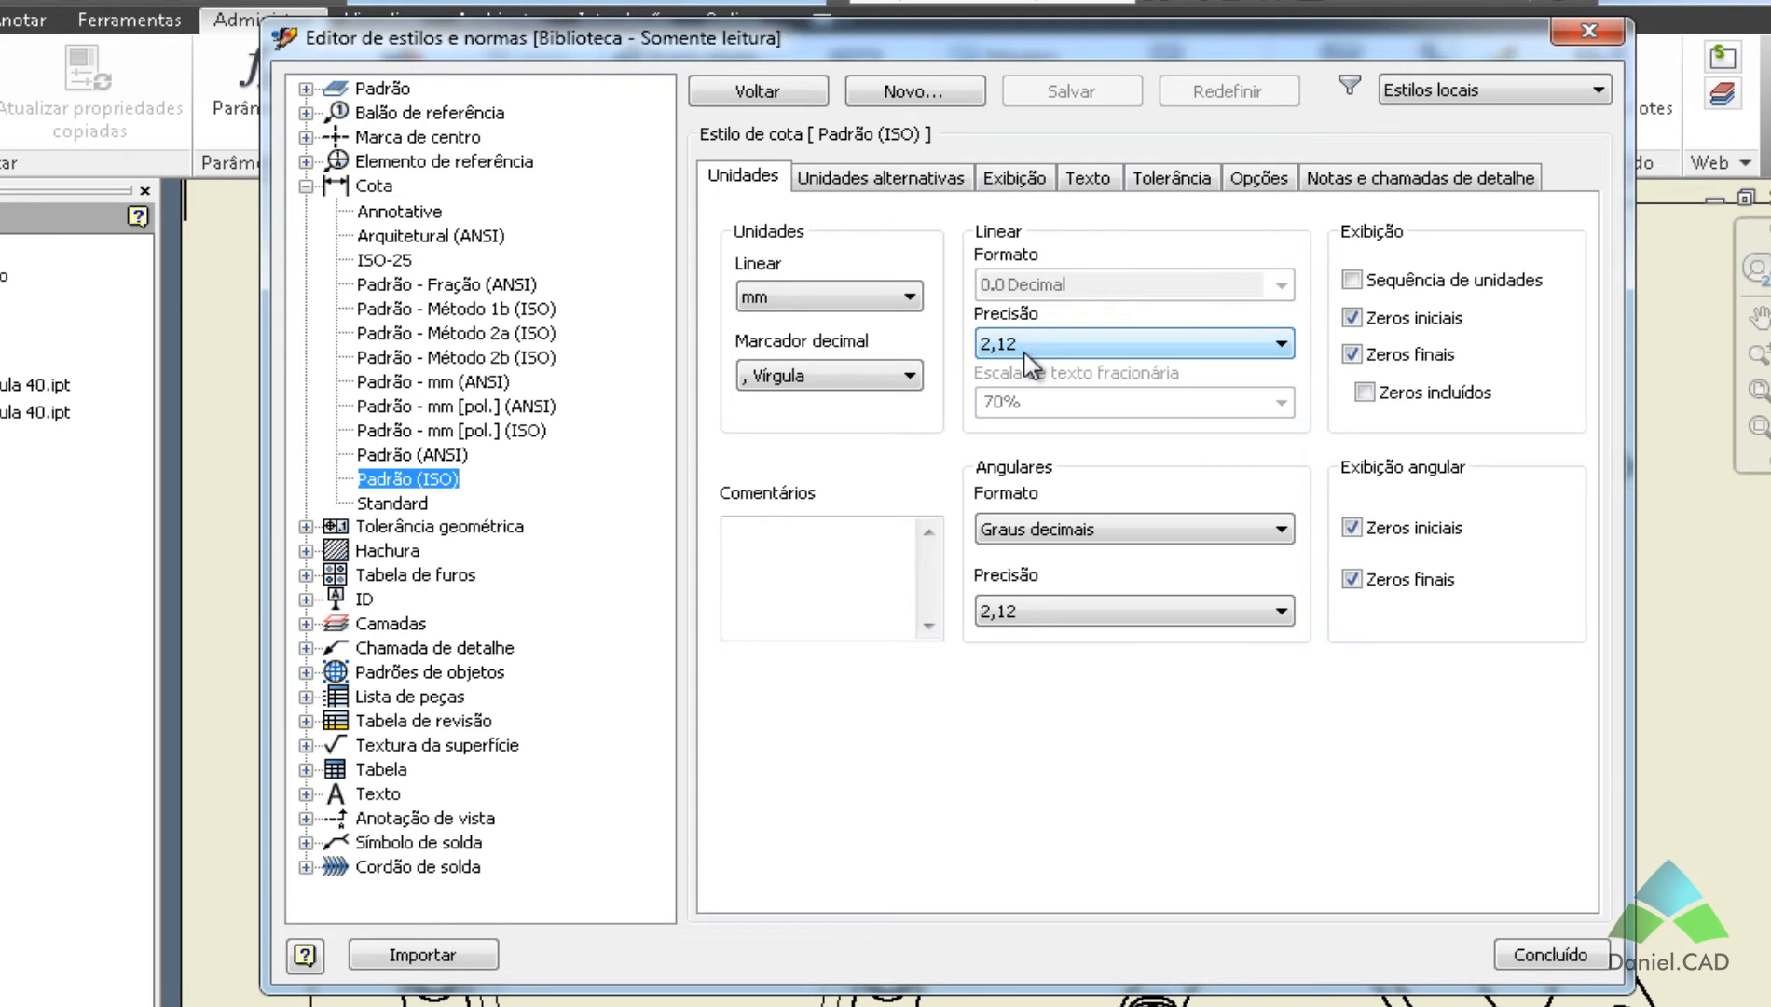
click(1087, 541)
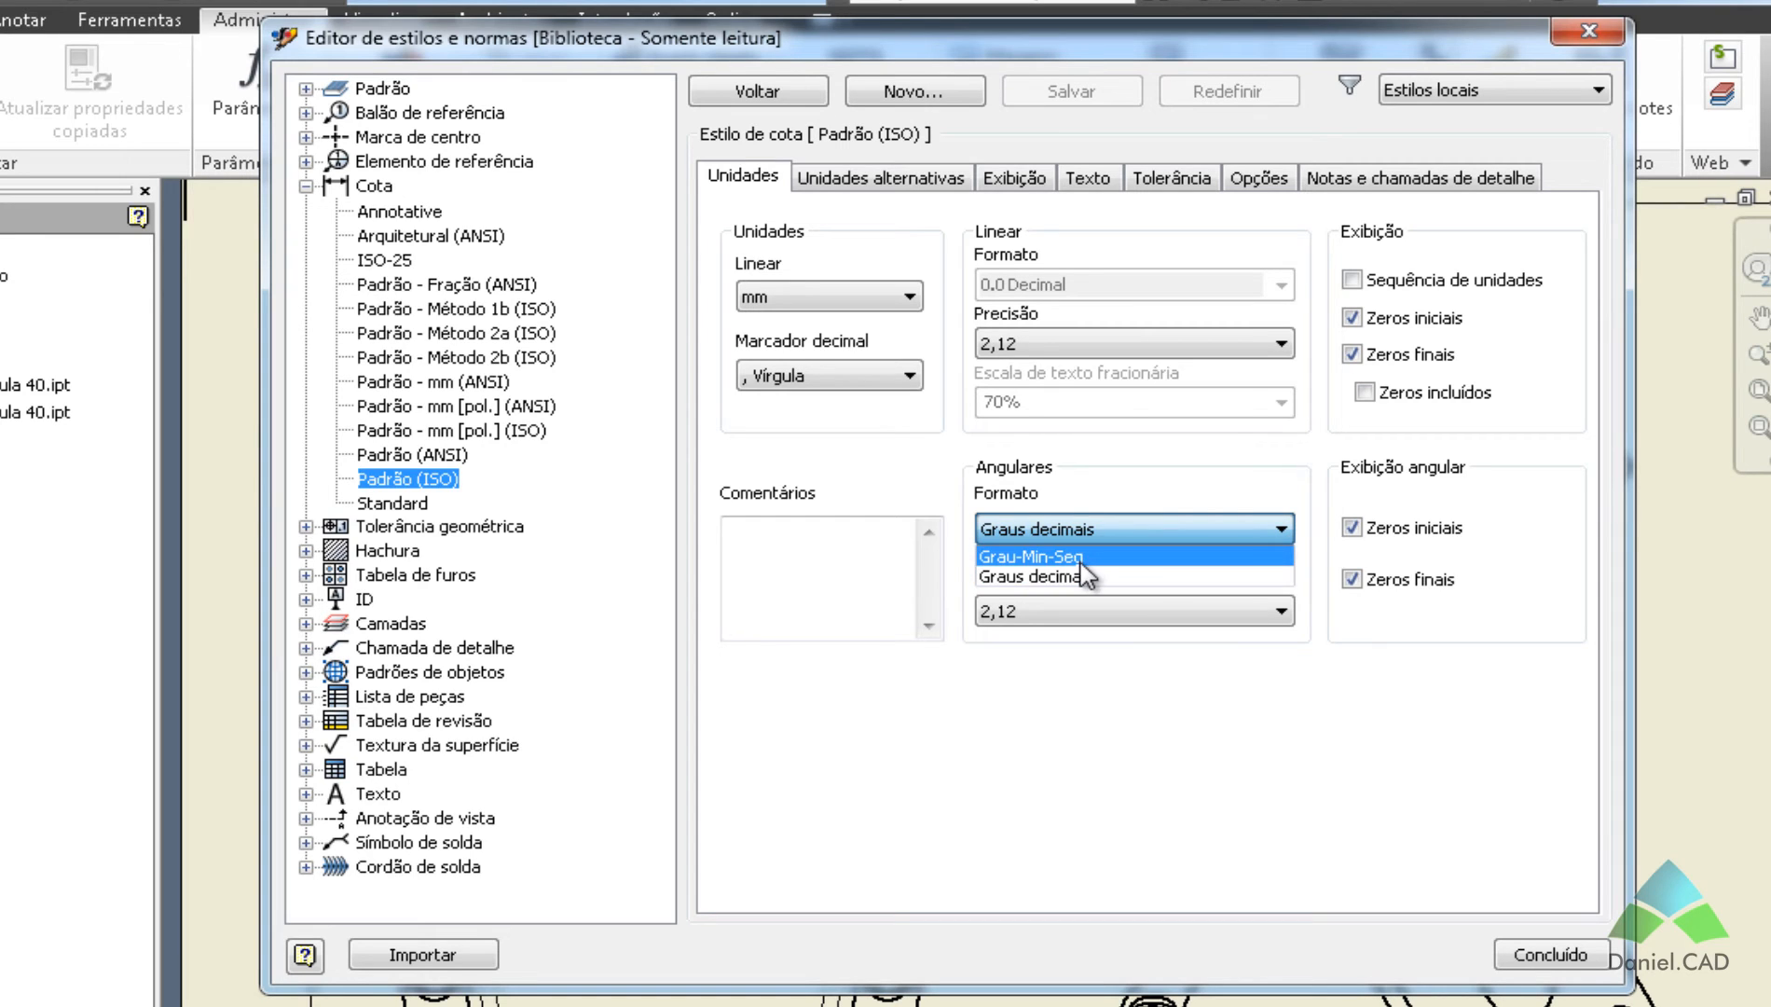
click(1100, 538)
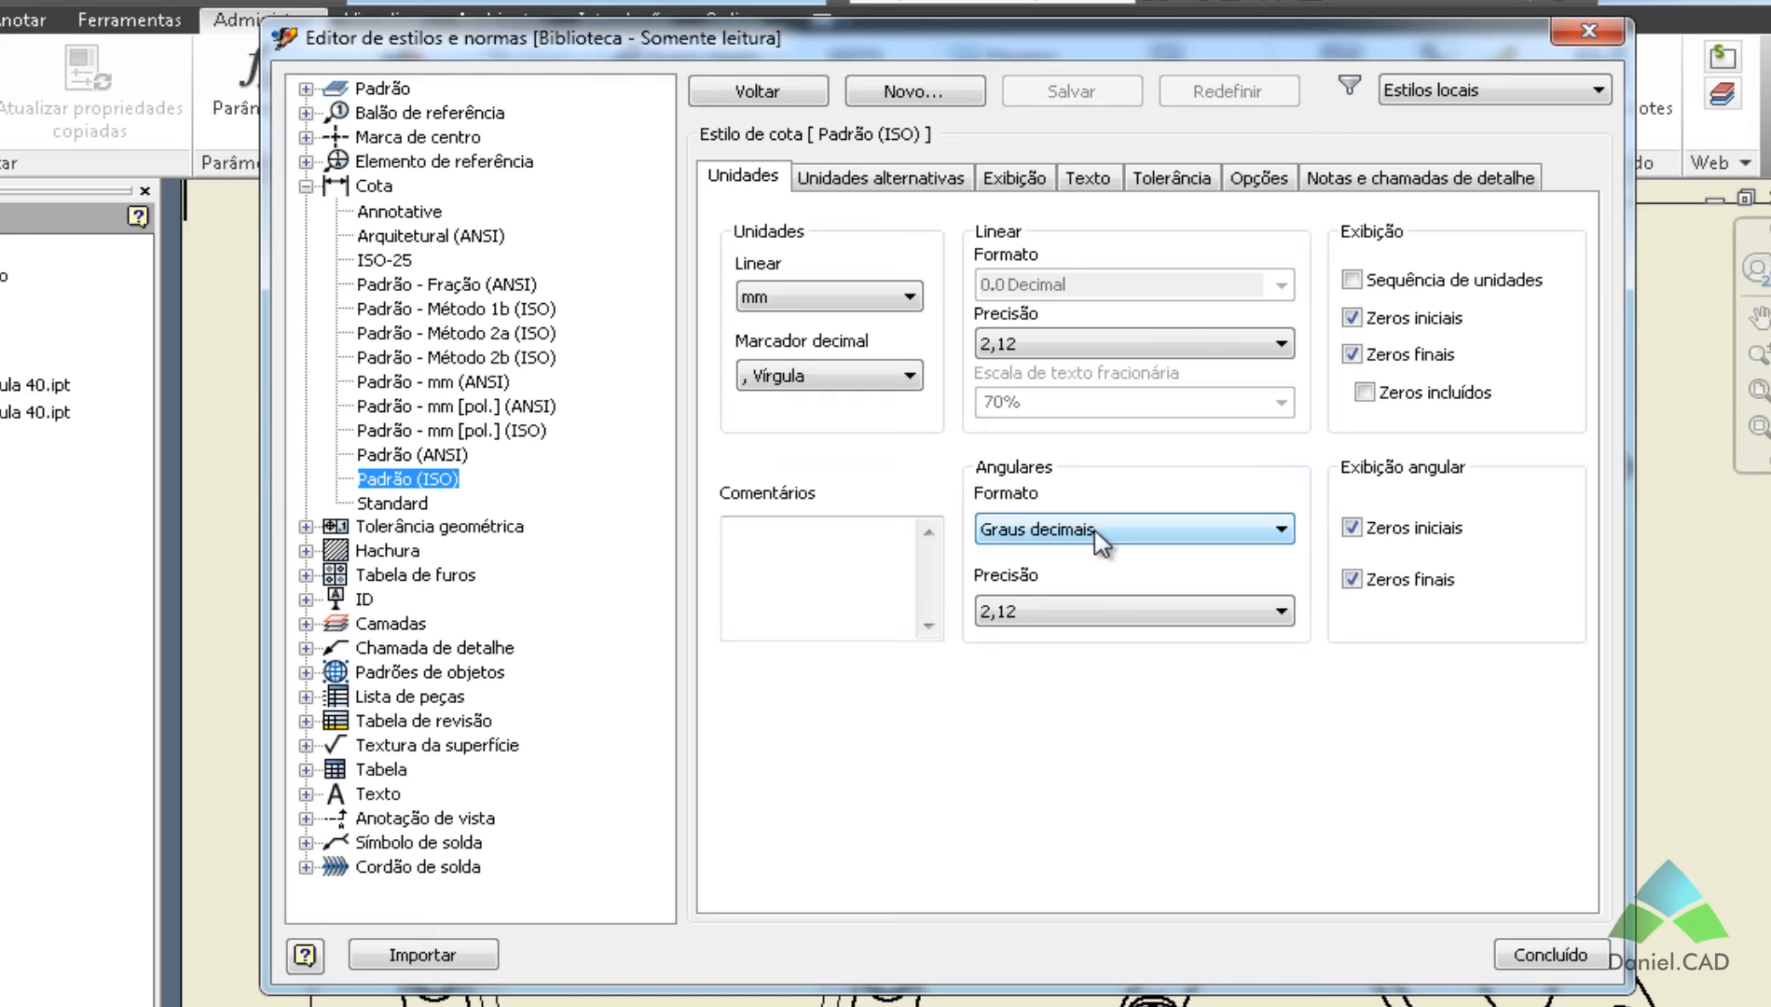
click(1089, 611)
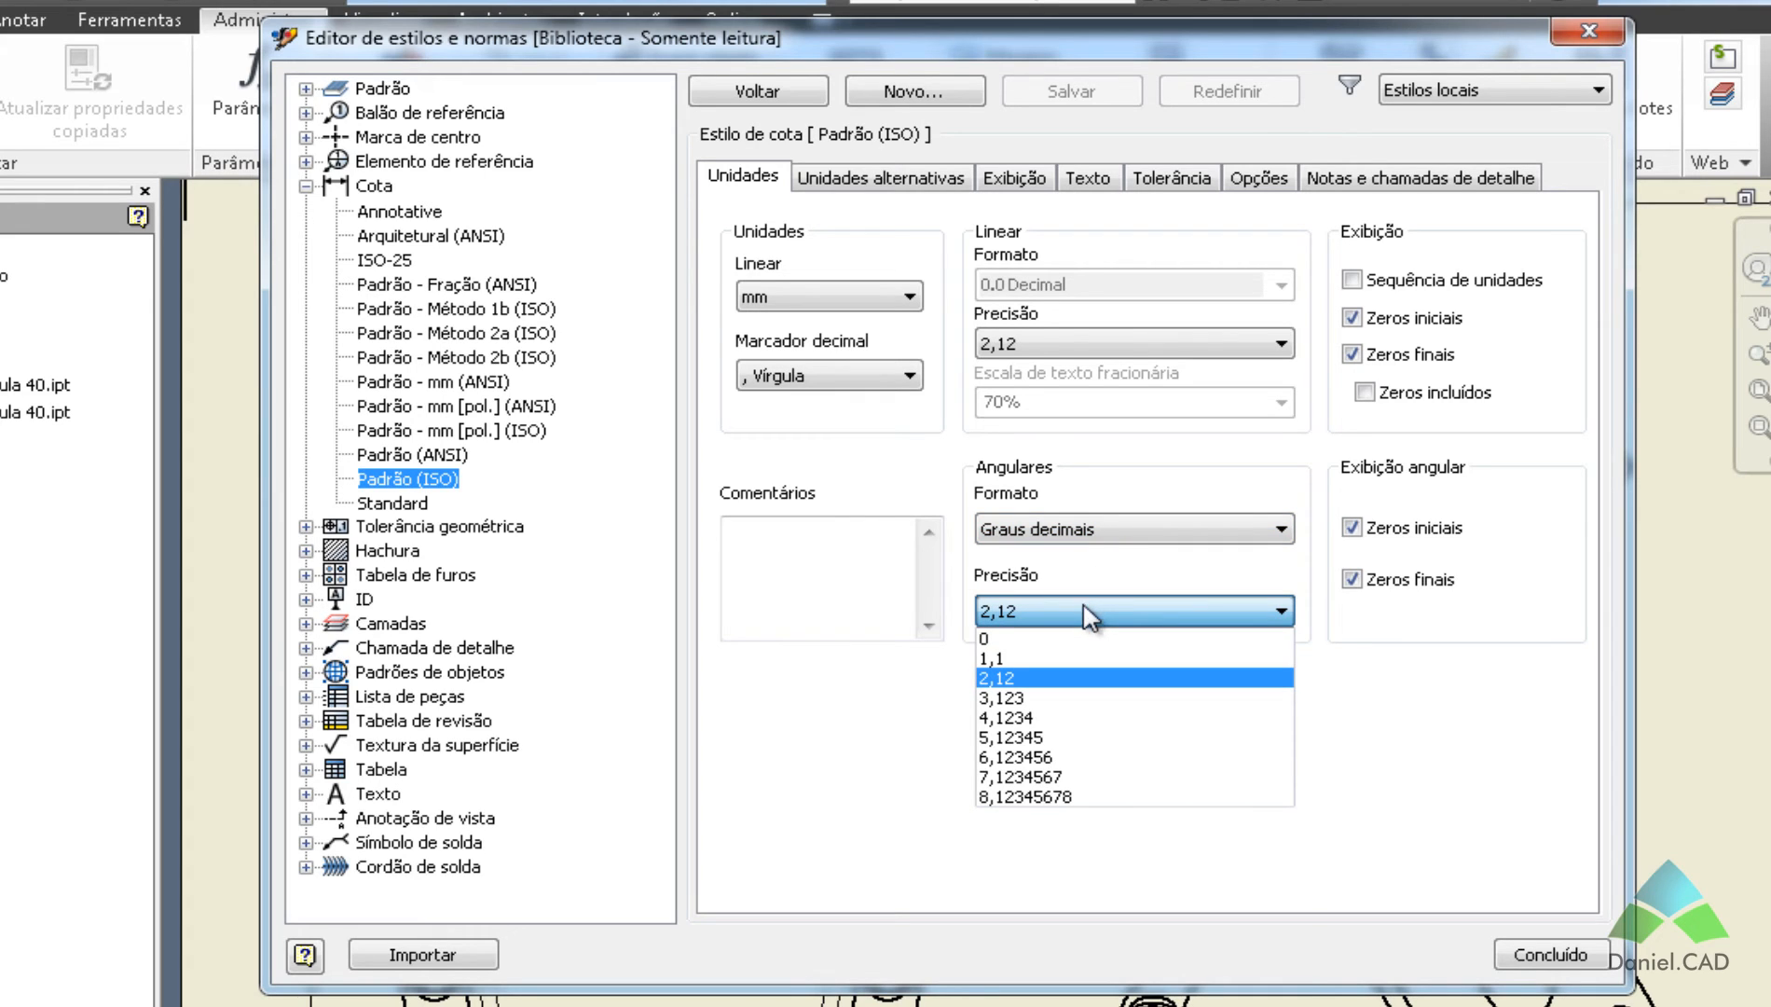
click(1089, 612)
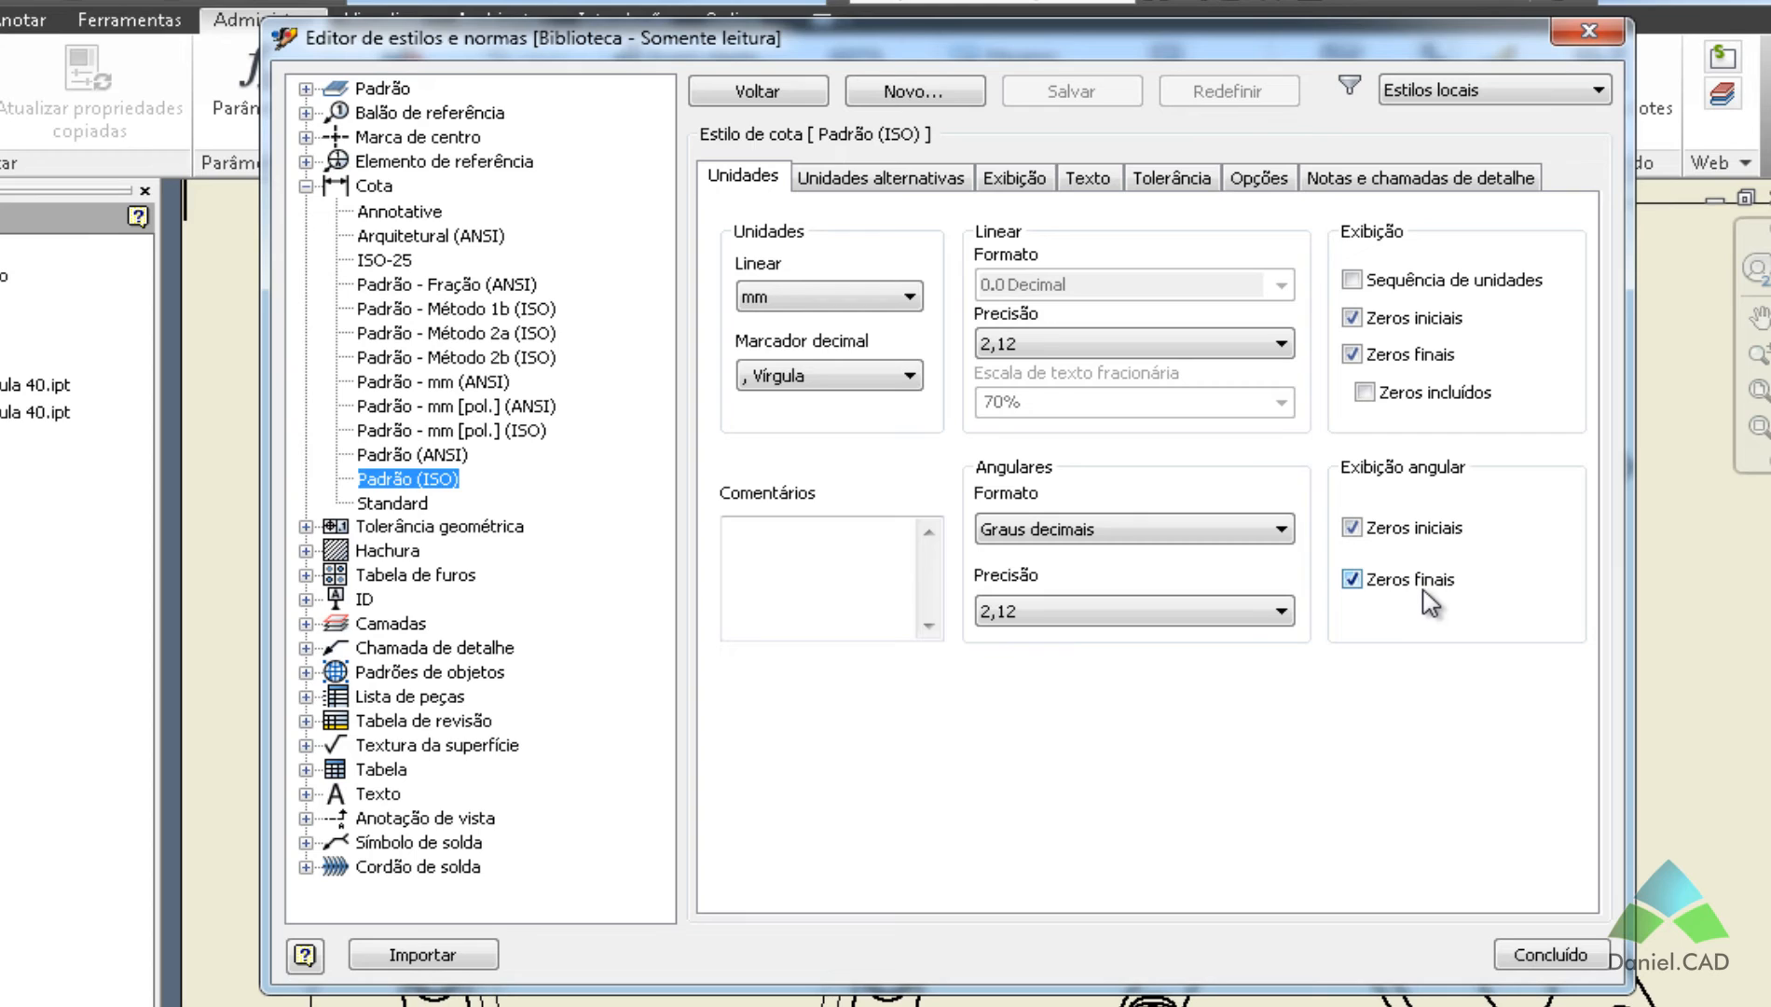
Examine the Padrão (ISO) dimension style's alternate units, including the linear unit and number format choices.
click(876, 173)
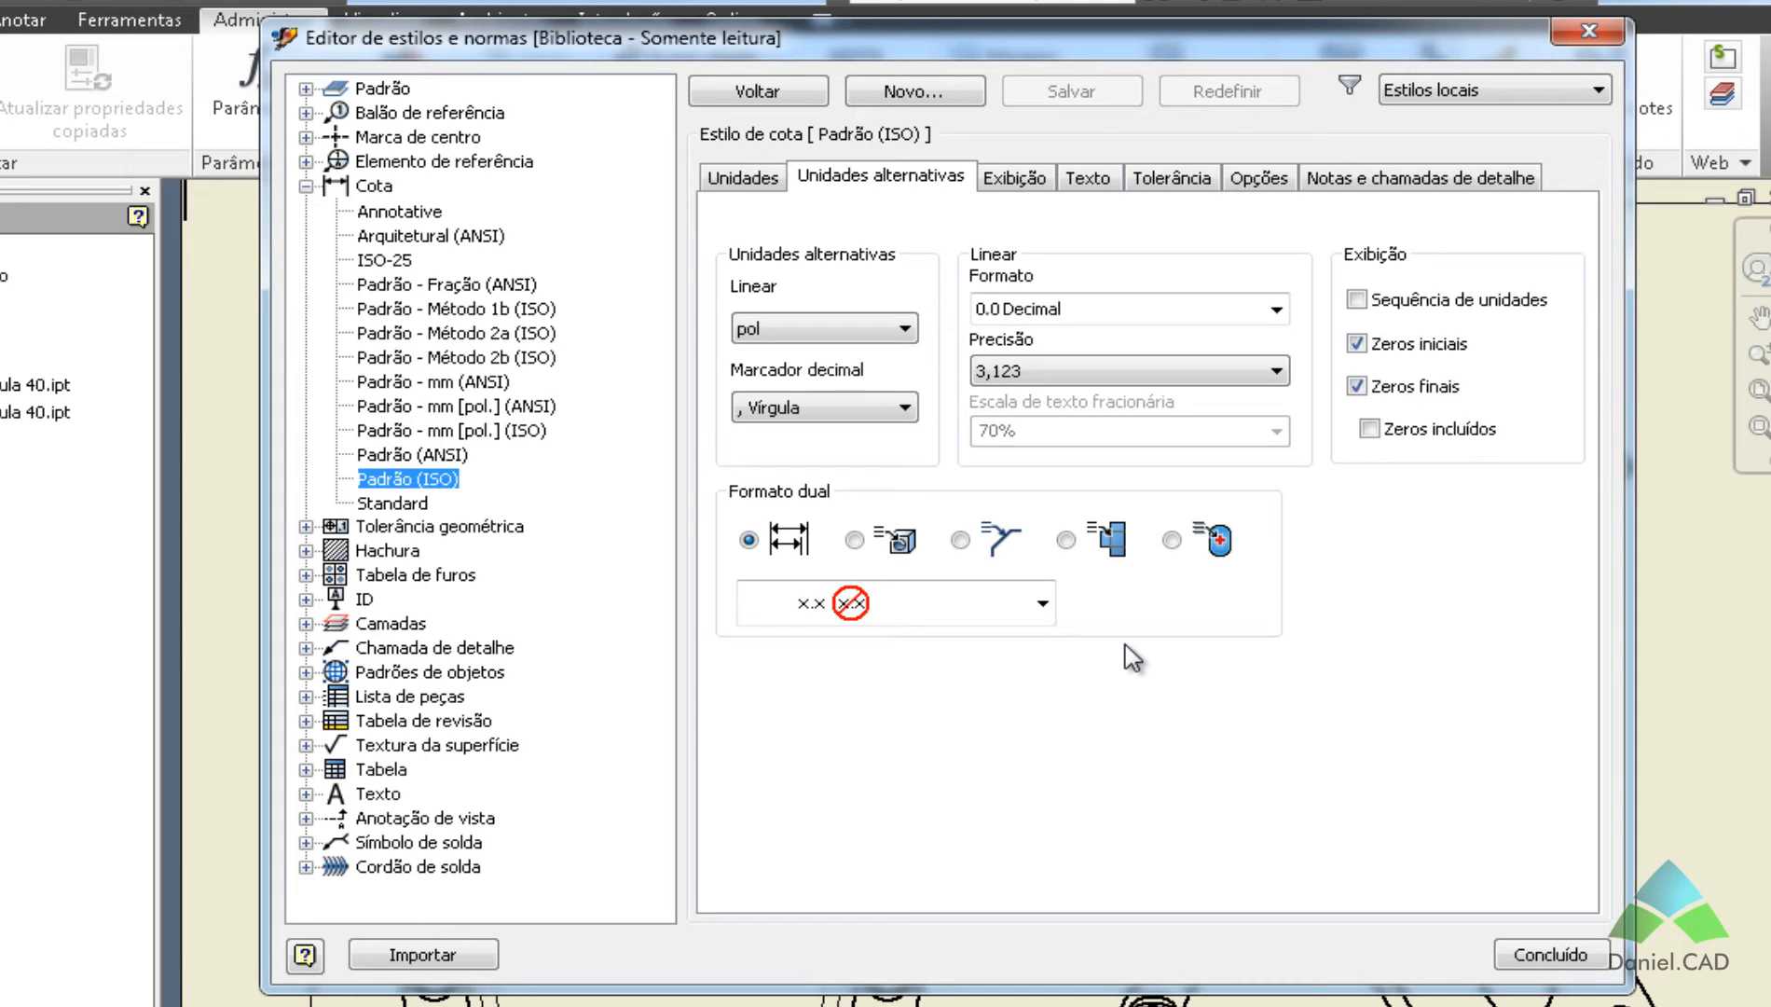
click(900, 332)
click(898, 336)
click(1276, 309)
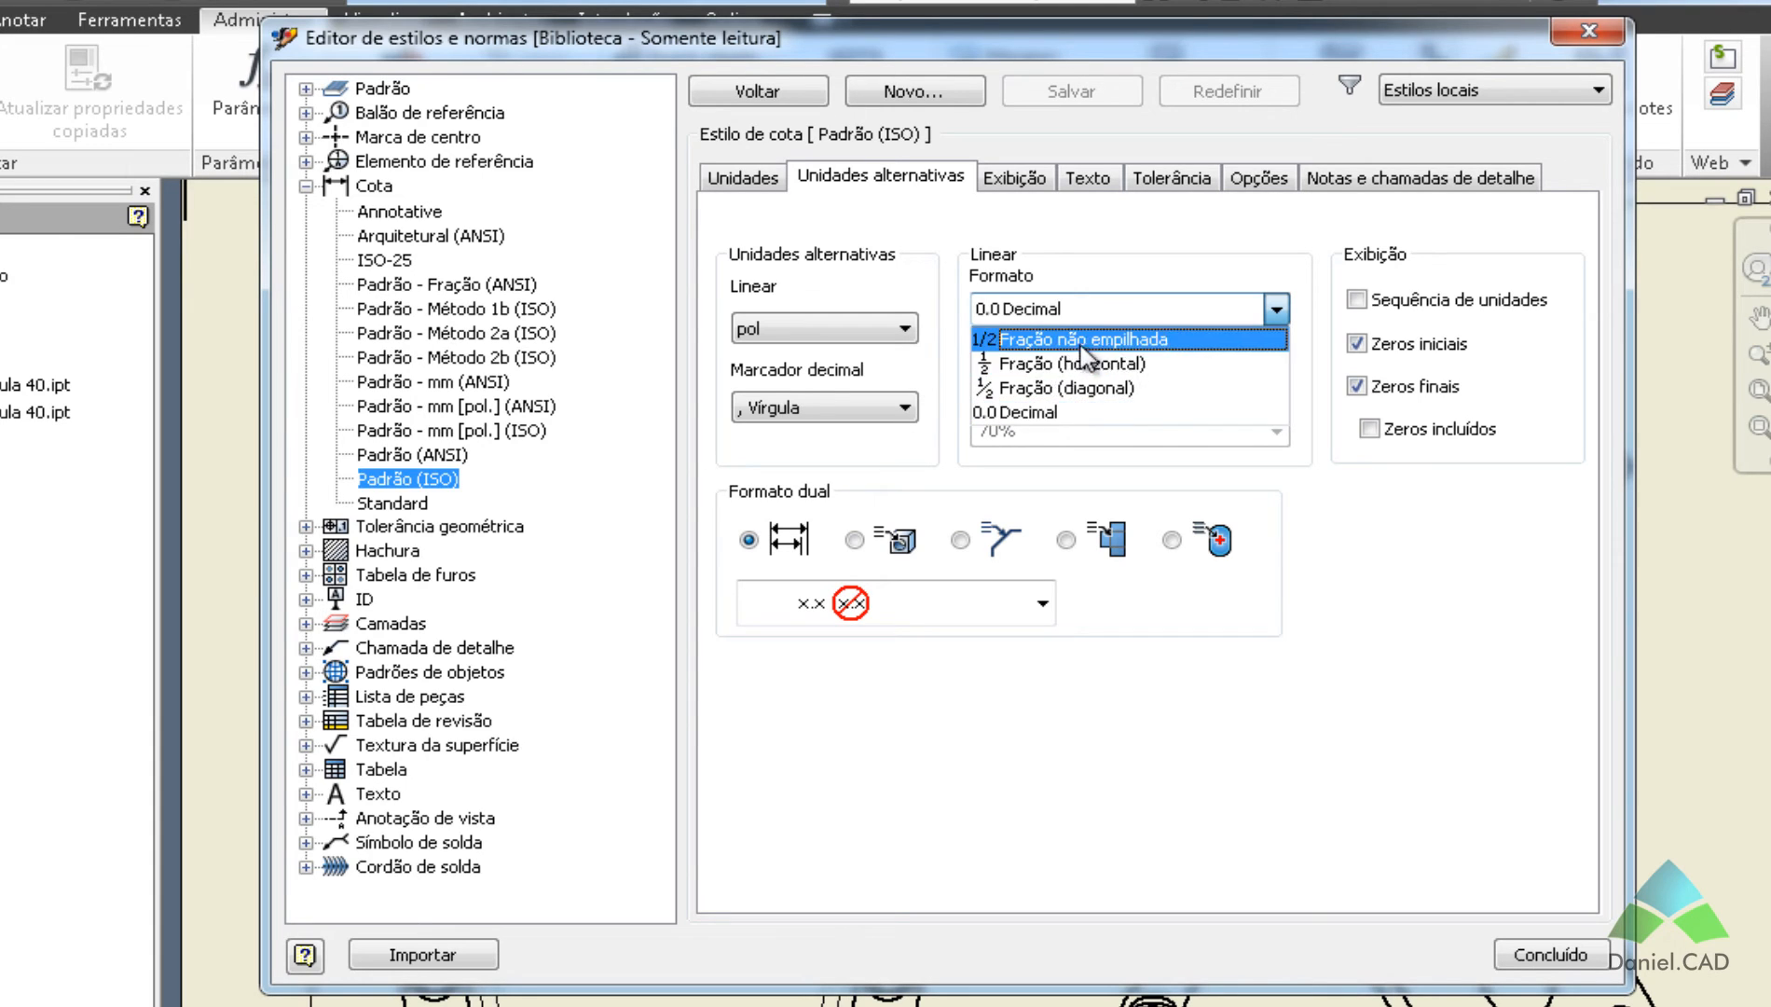
click(1370, 610)
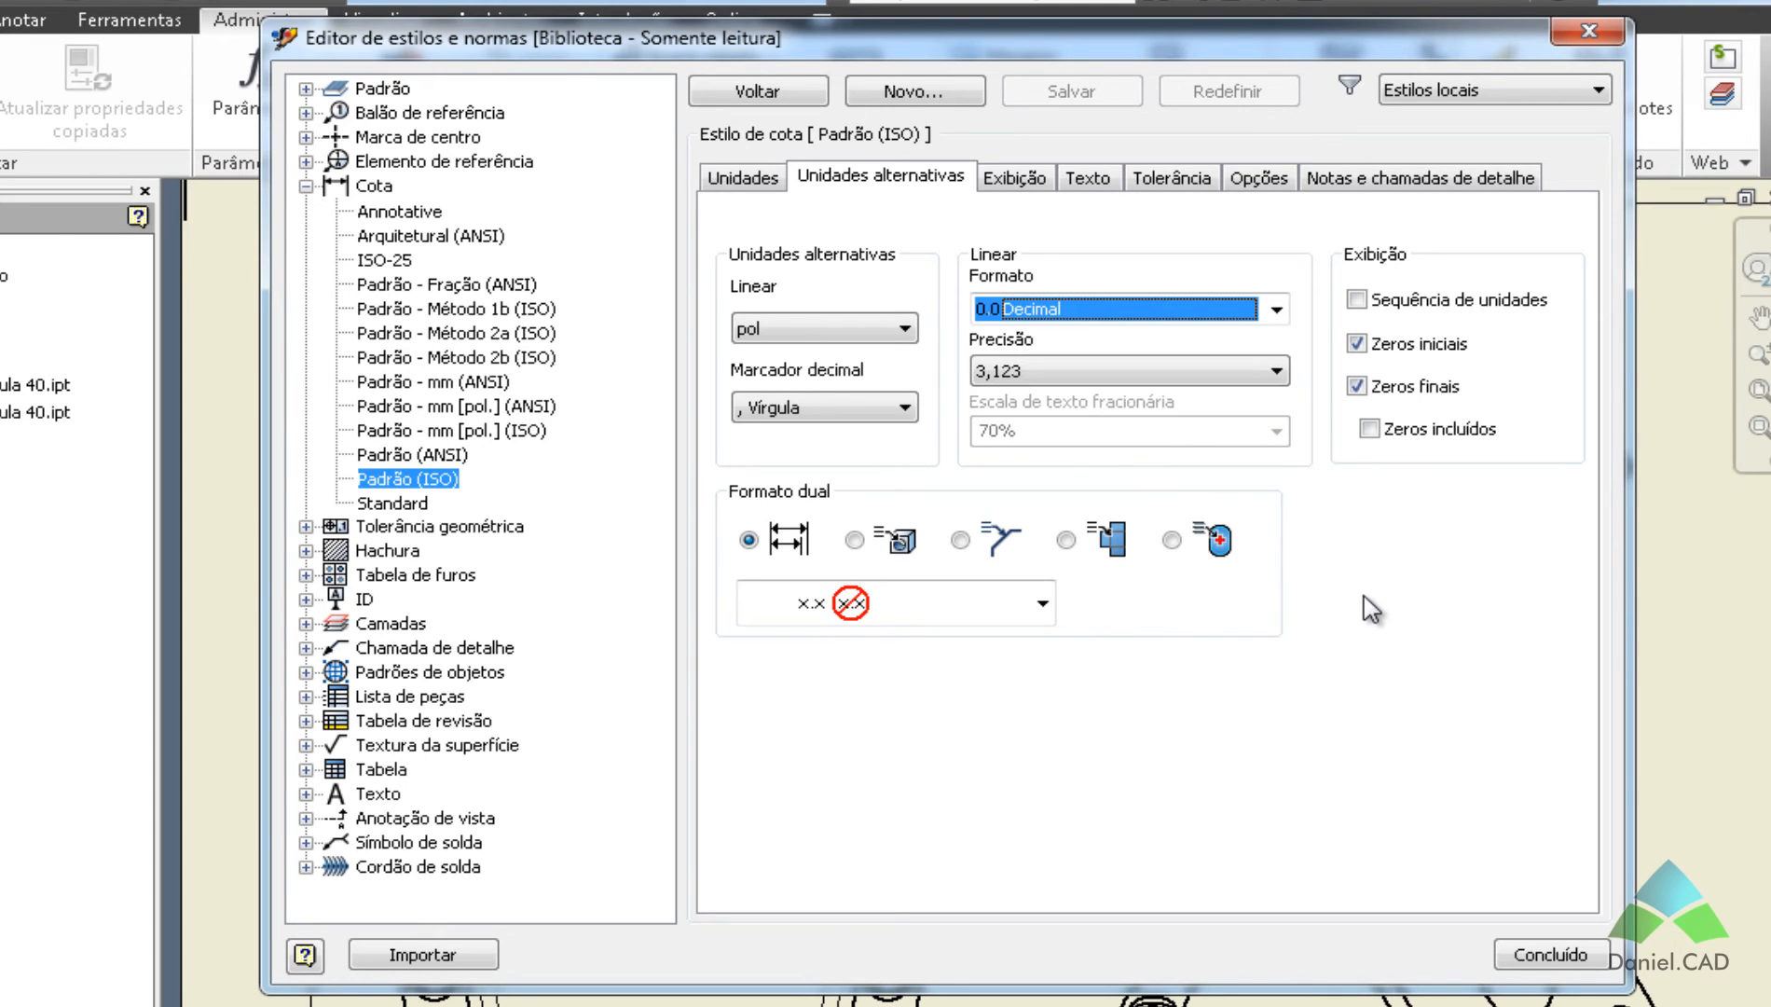
Examine the Padrão (ISO) dimension display settings, covering line types, dimension line and break symbol options, and arrowhead types.
click(1014, 177)
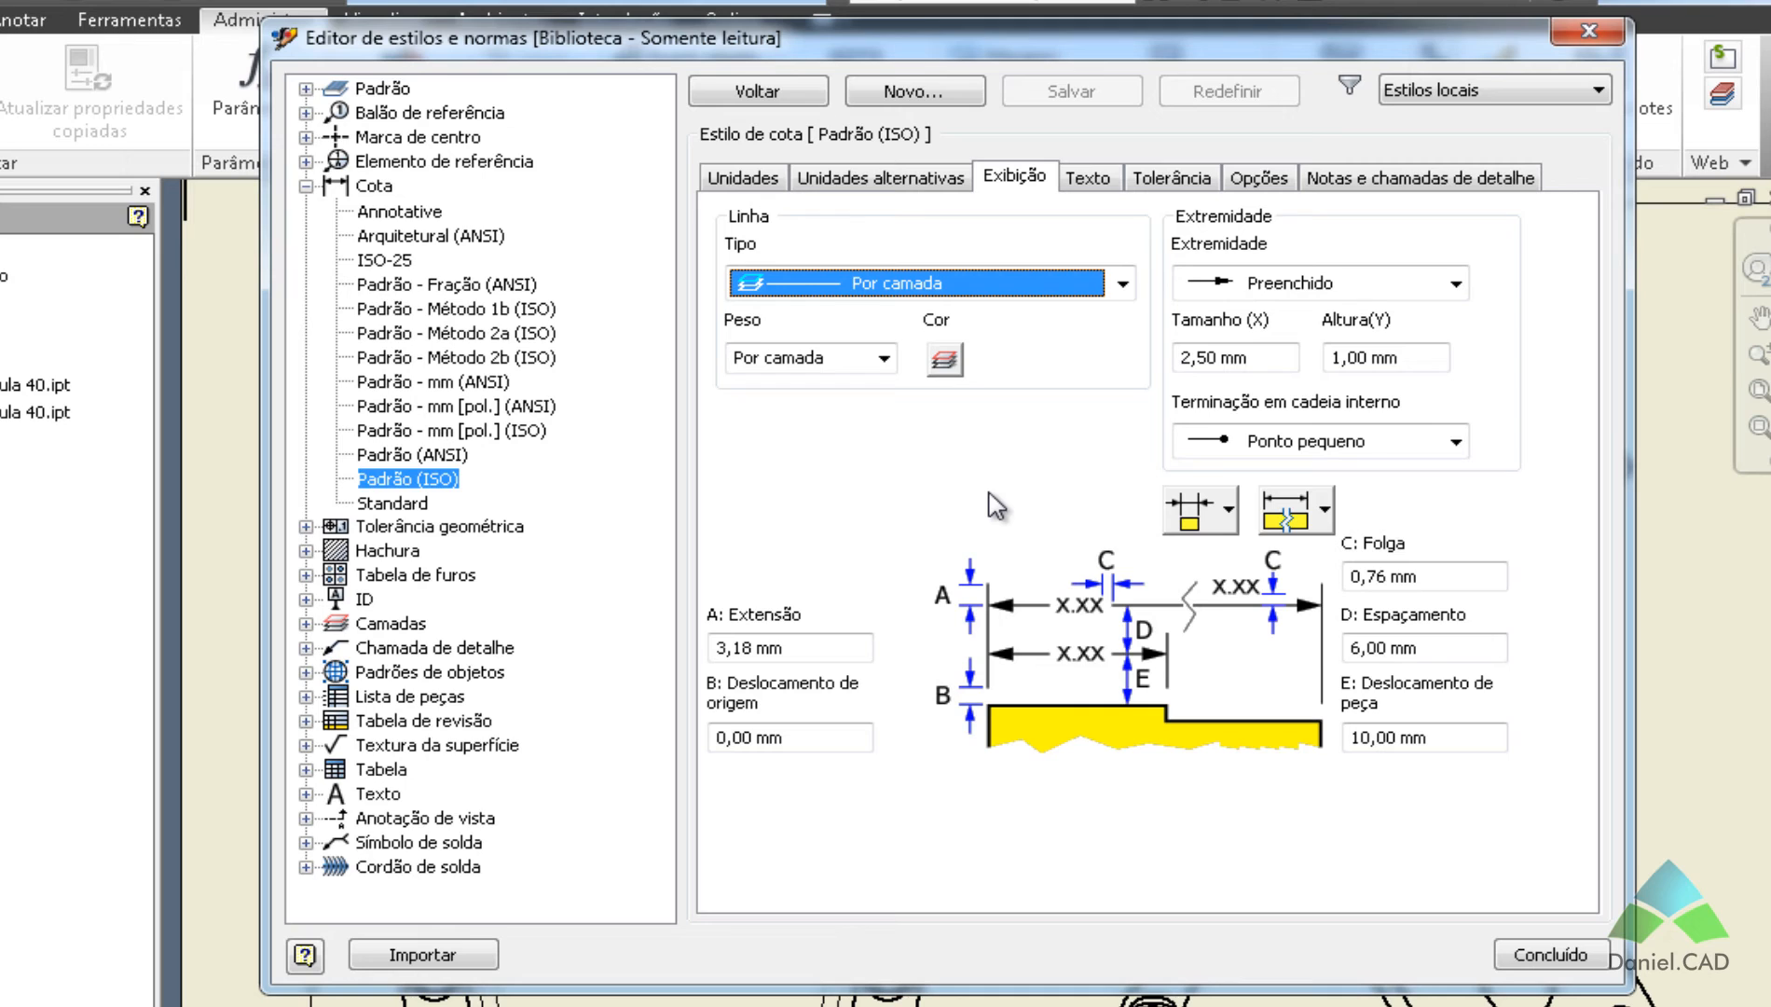
click(982, 280)
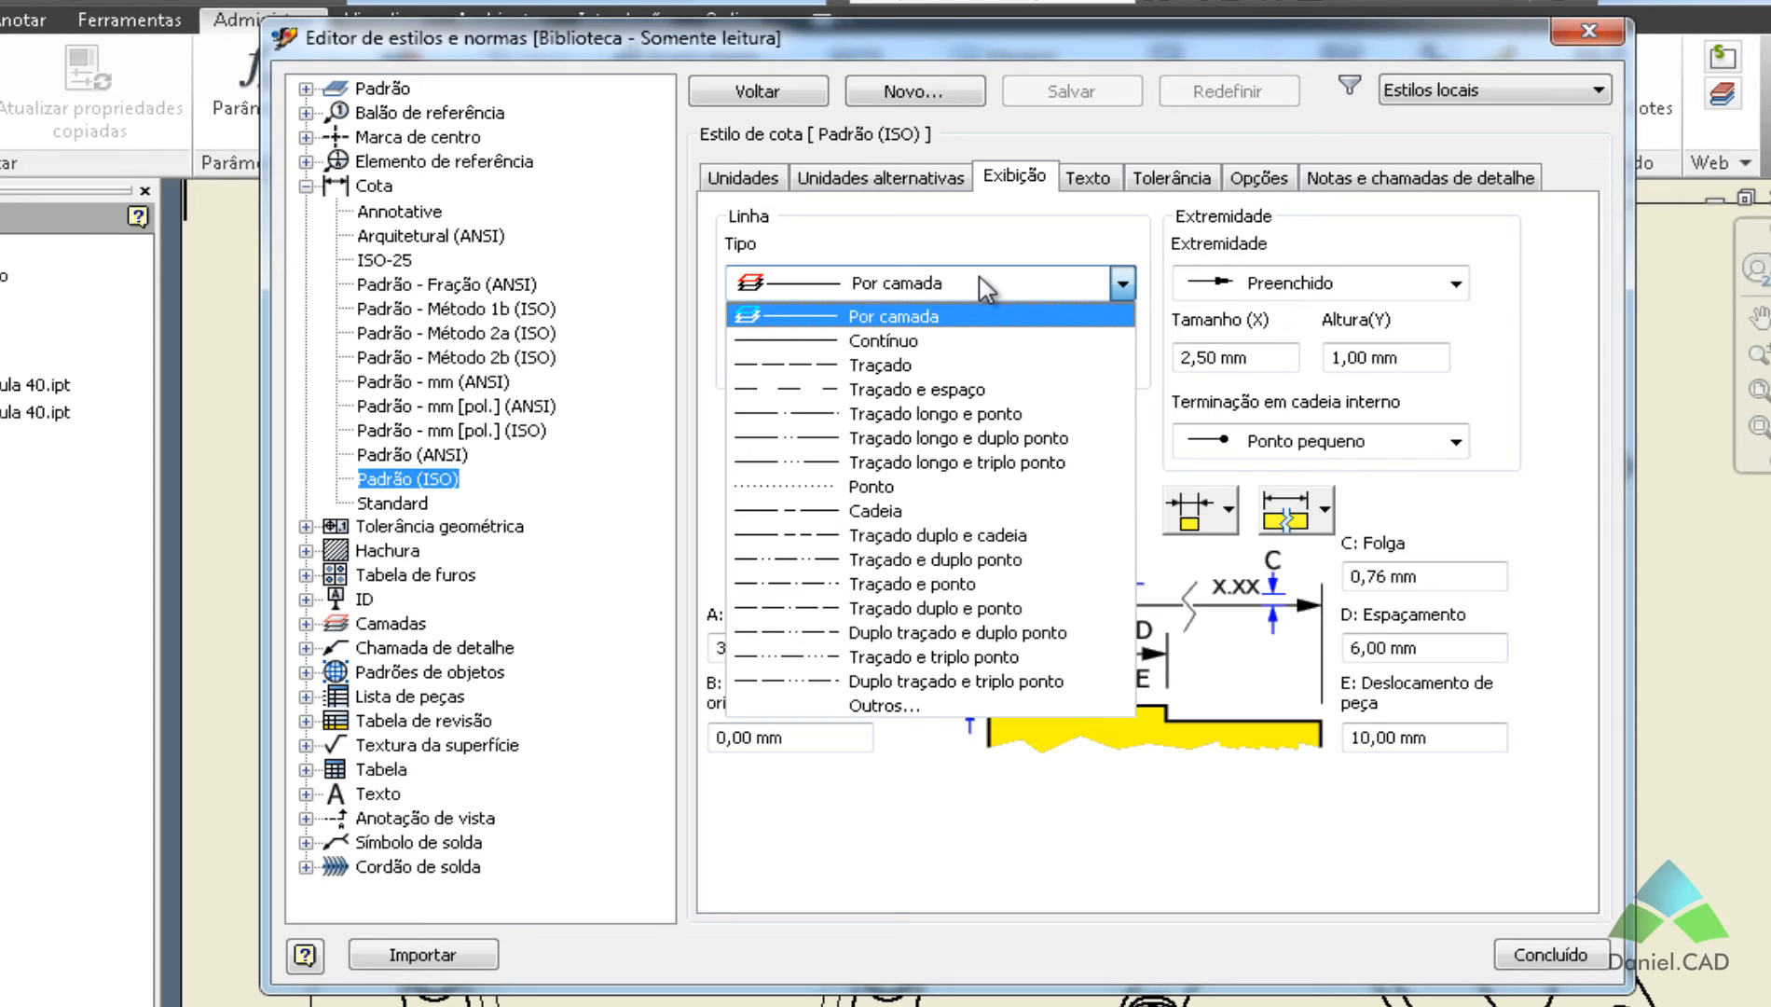
click(983, 289)
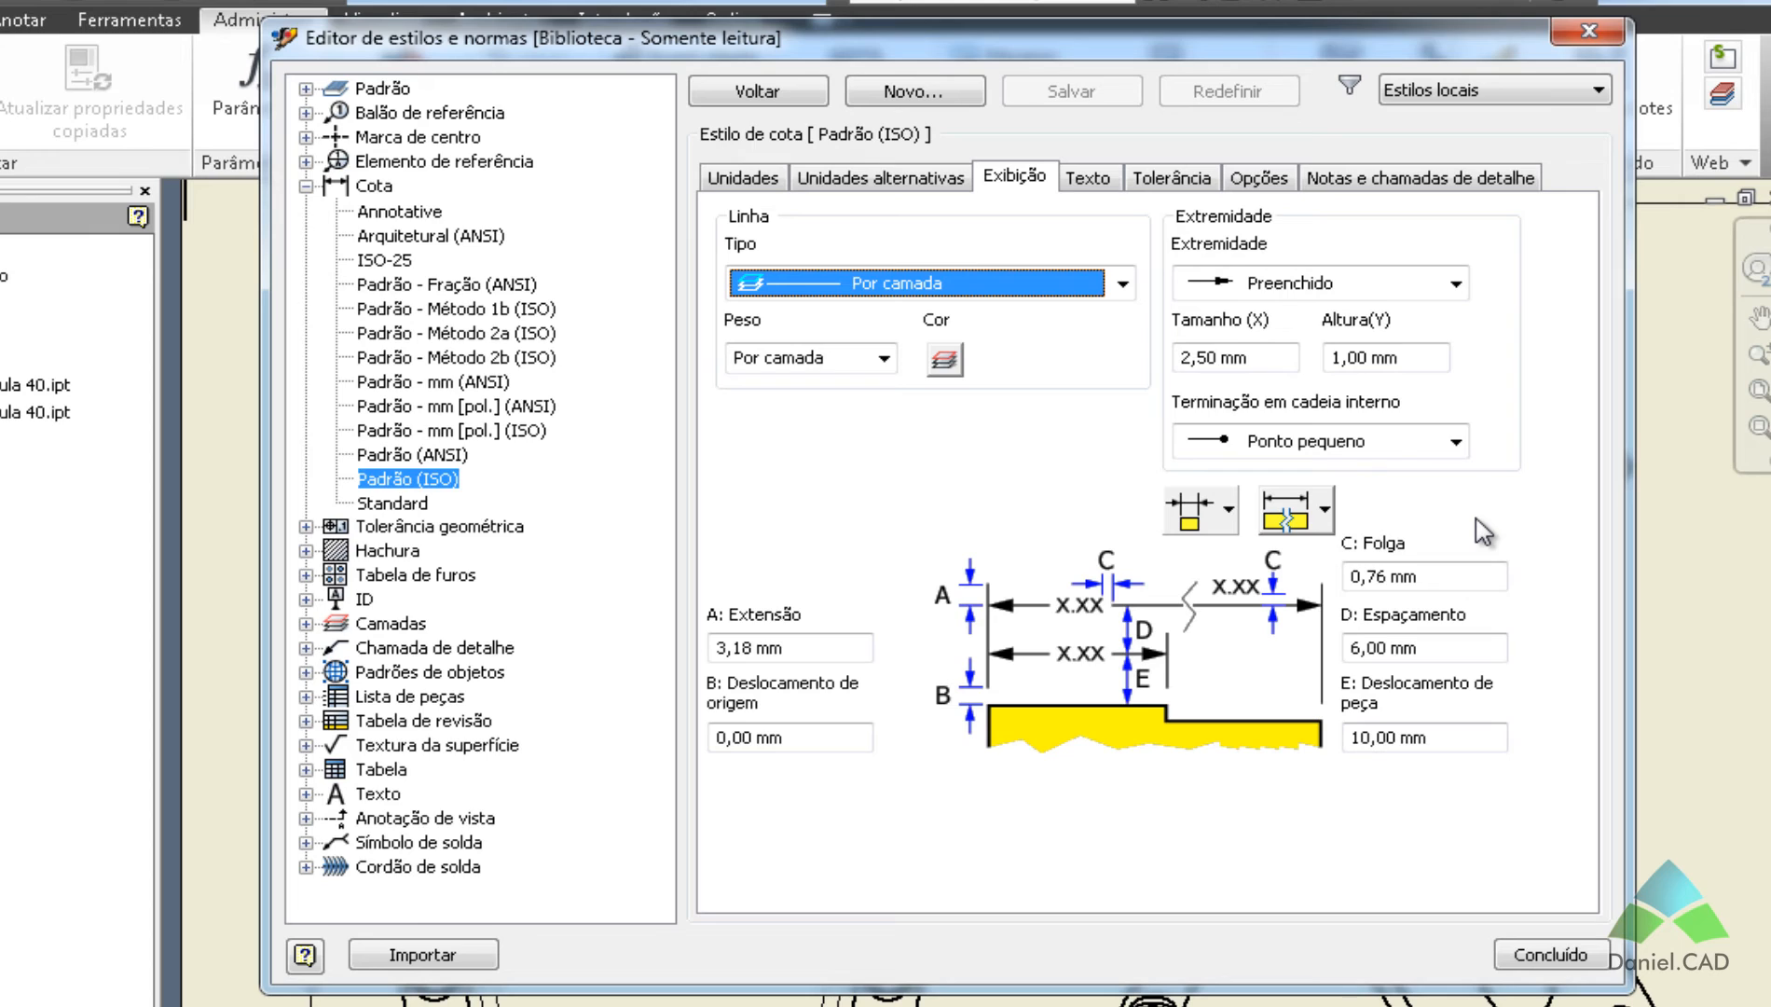
click(1230, 510)
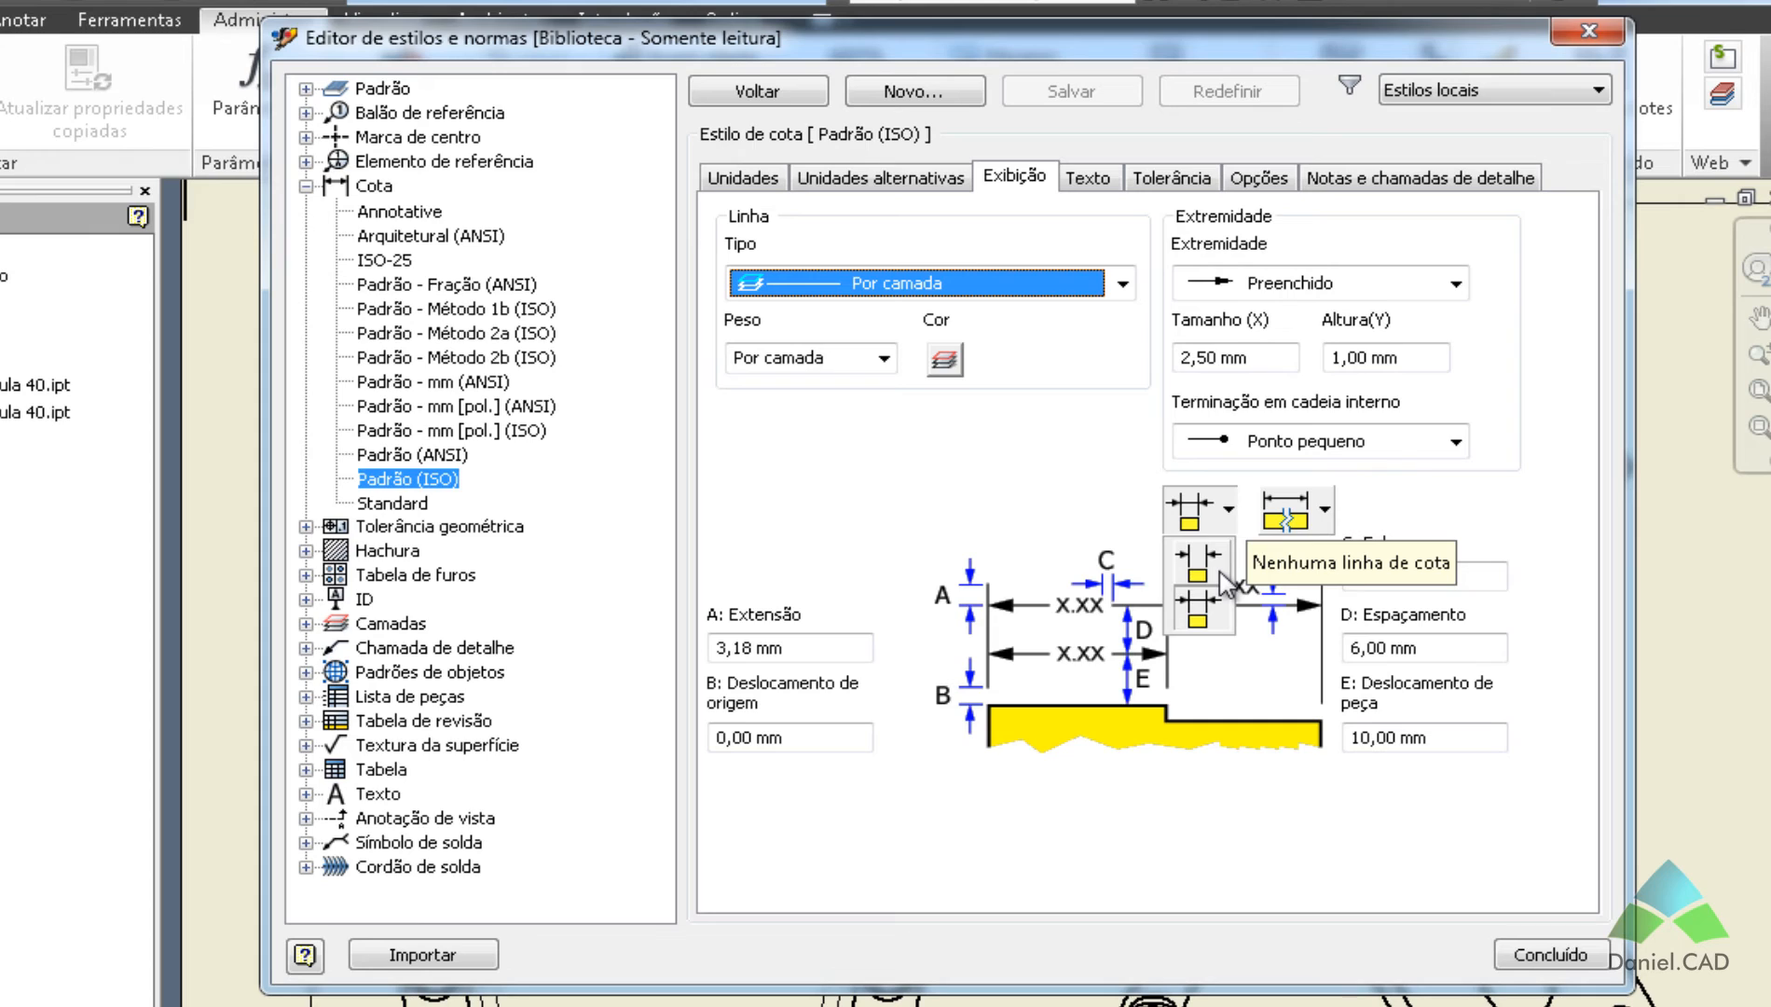
click(1321, 509)
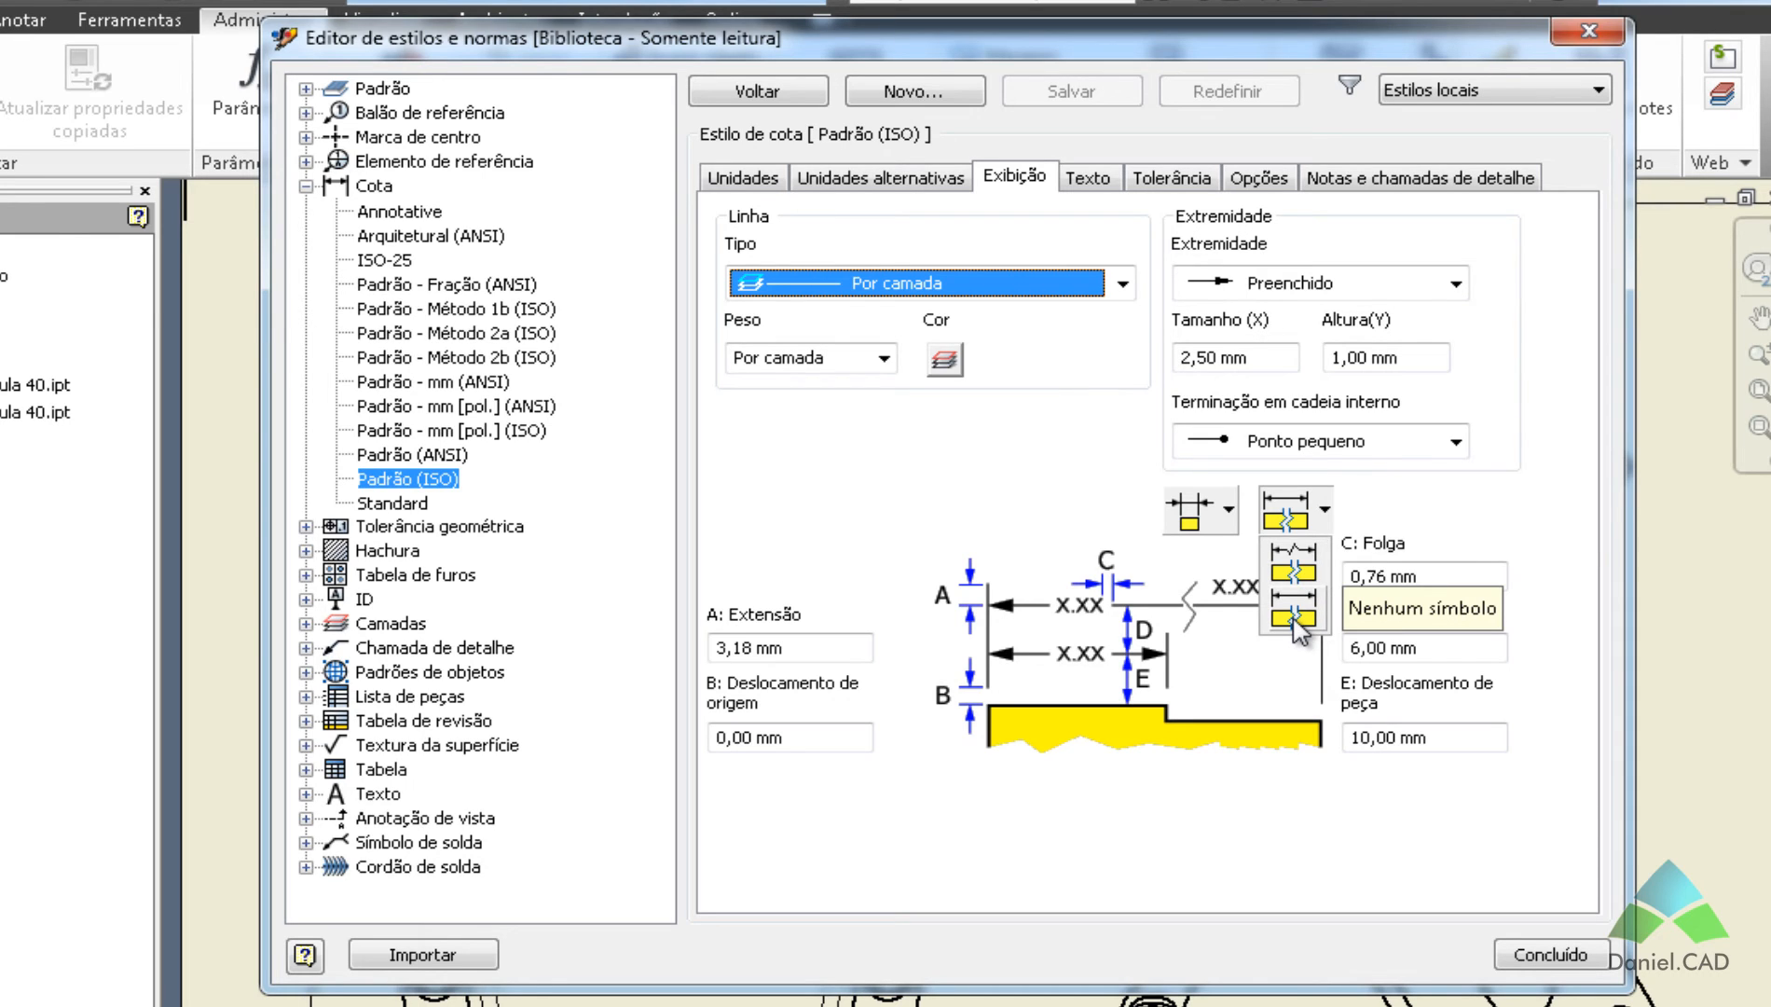
click(1294, 567)
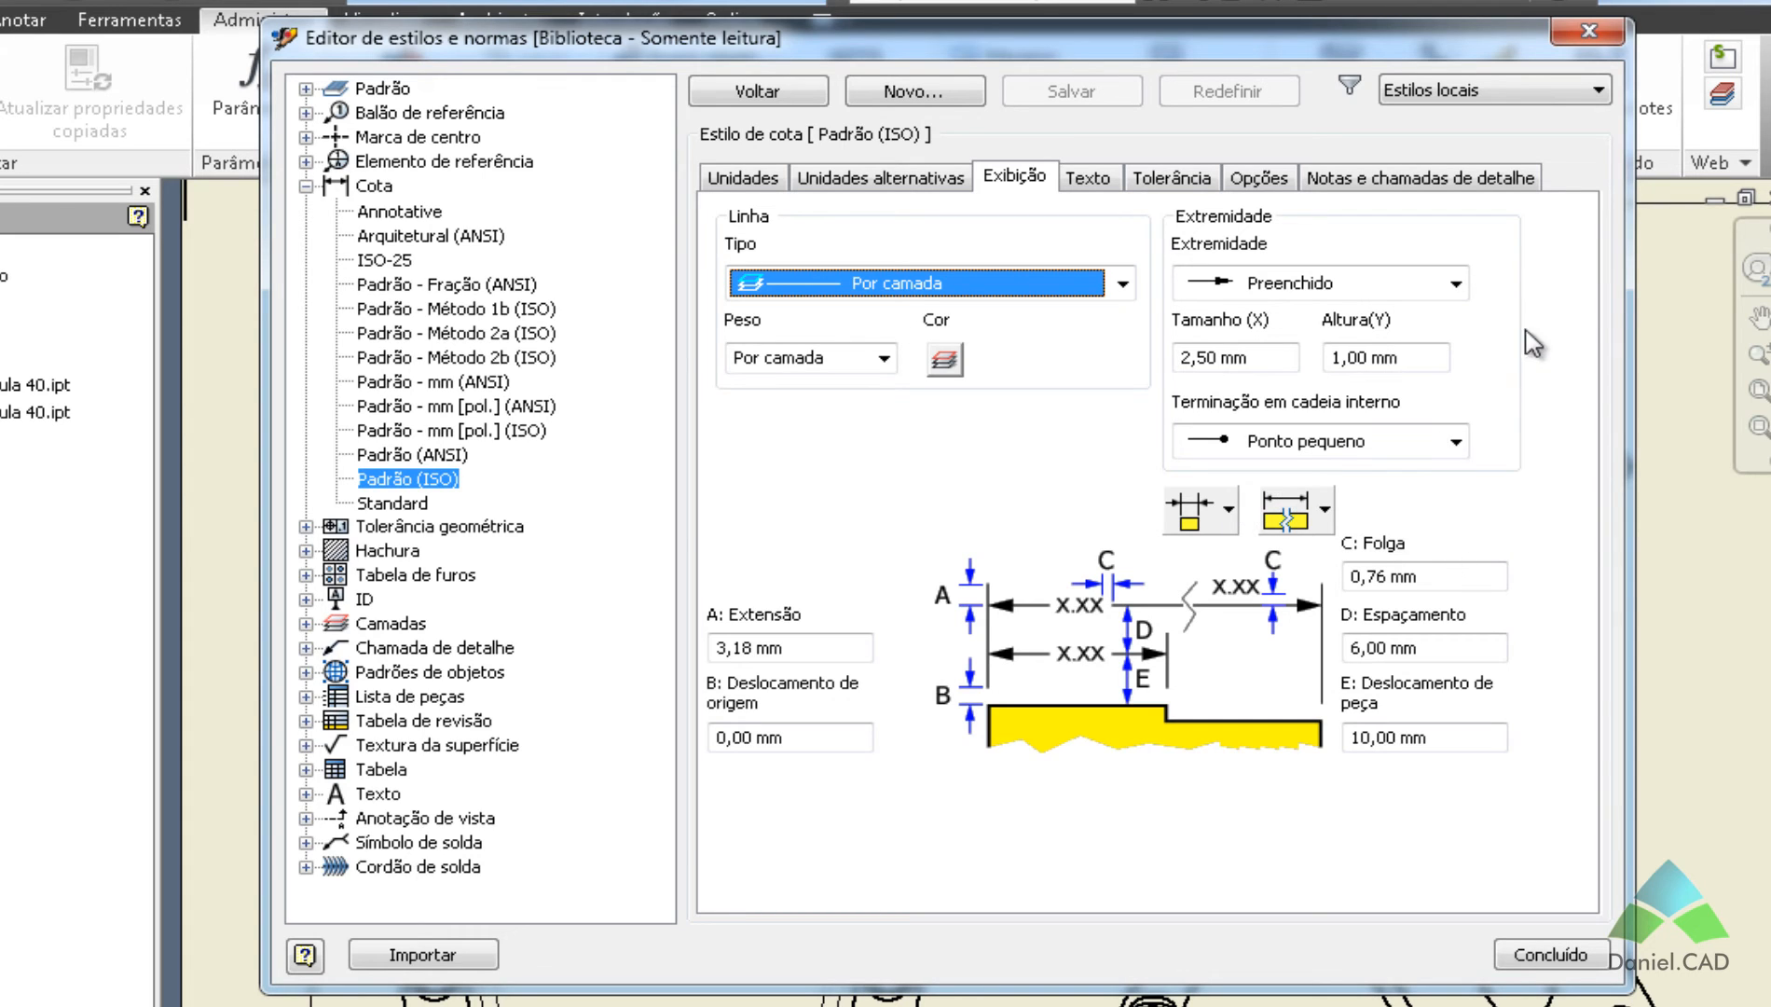
click(1460, 282)
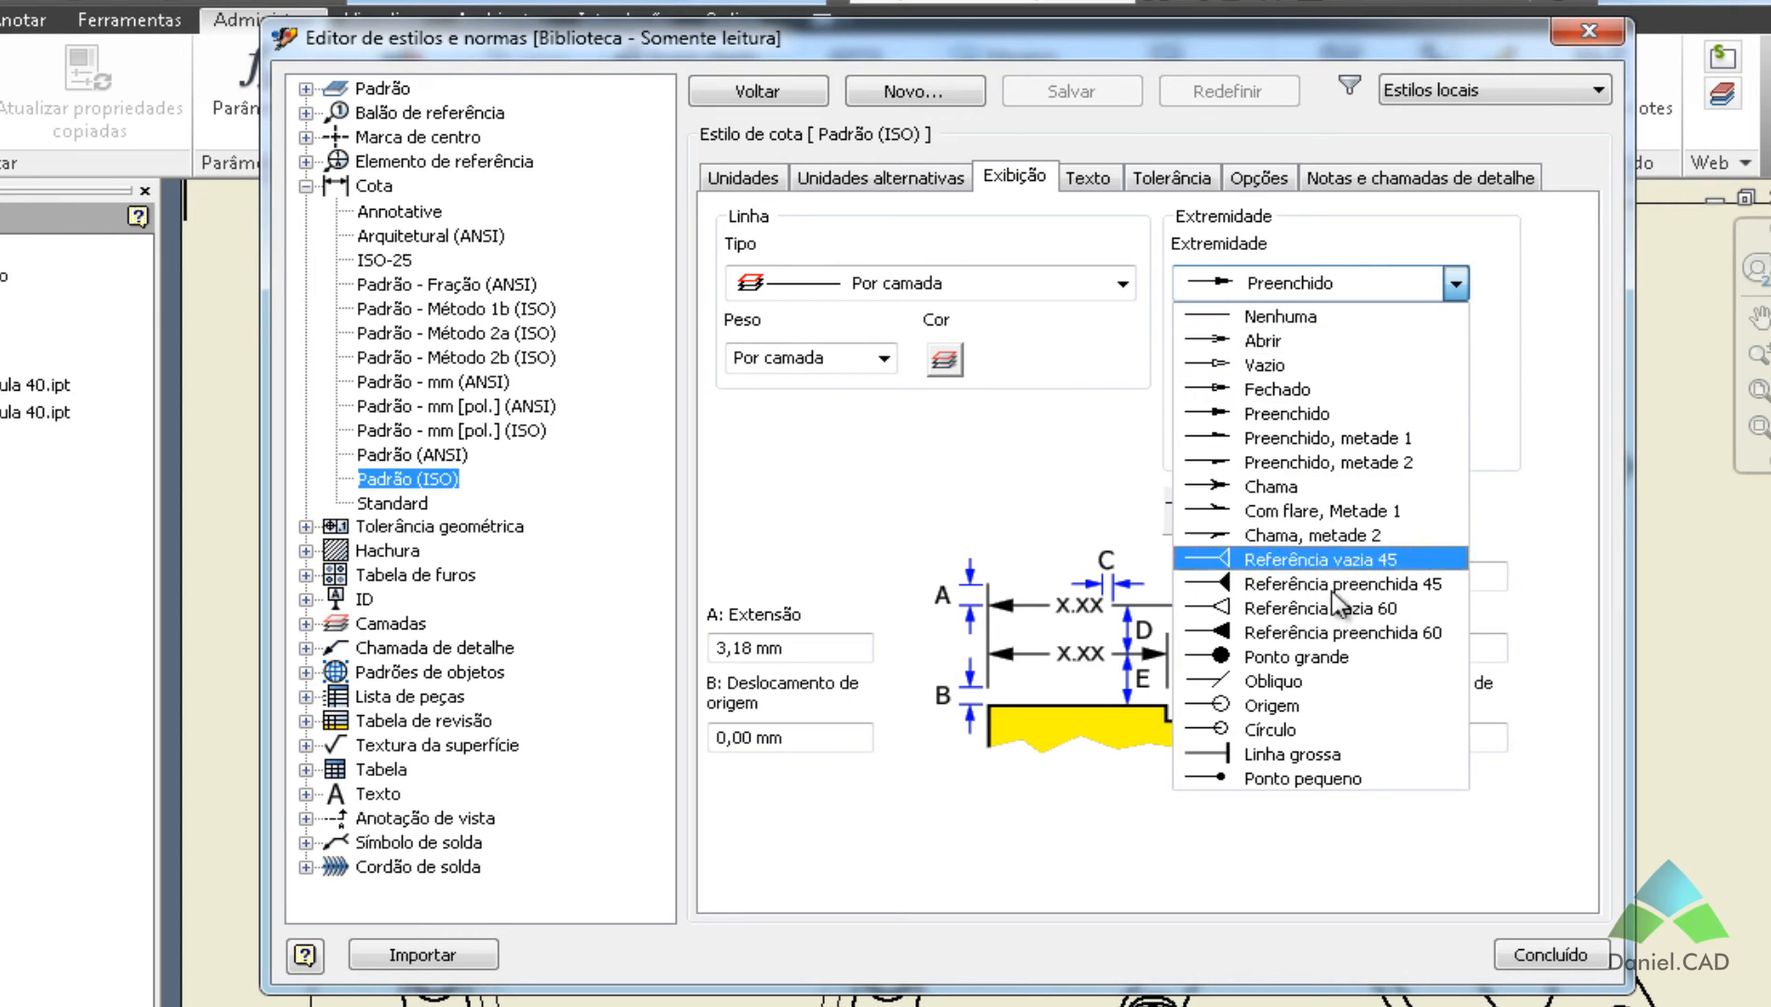
click(1030, 500)
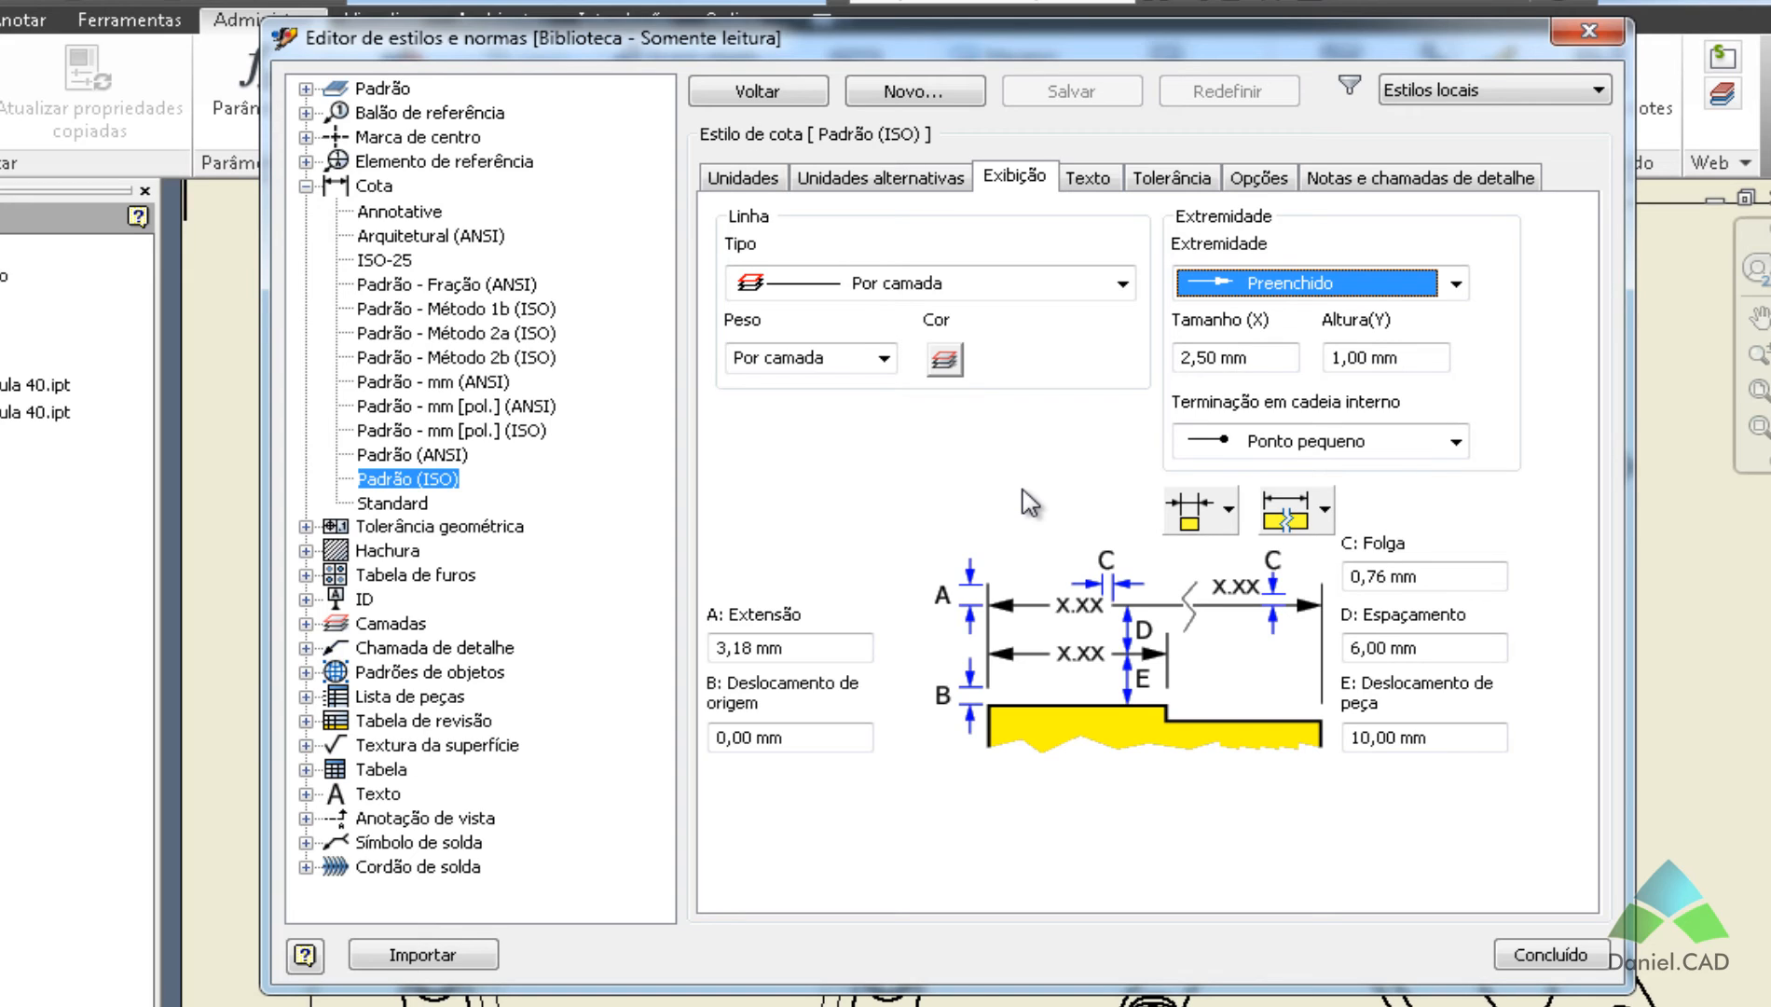
Examine the primary and tolerance text style choices of the Padrão (ISO) dimension style.
click(1087, 177)
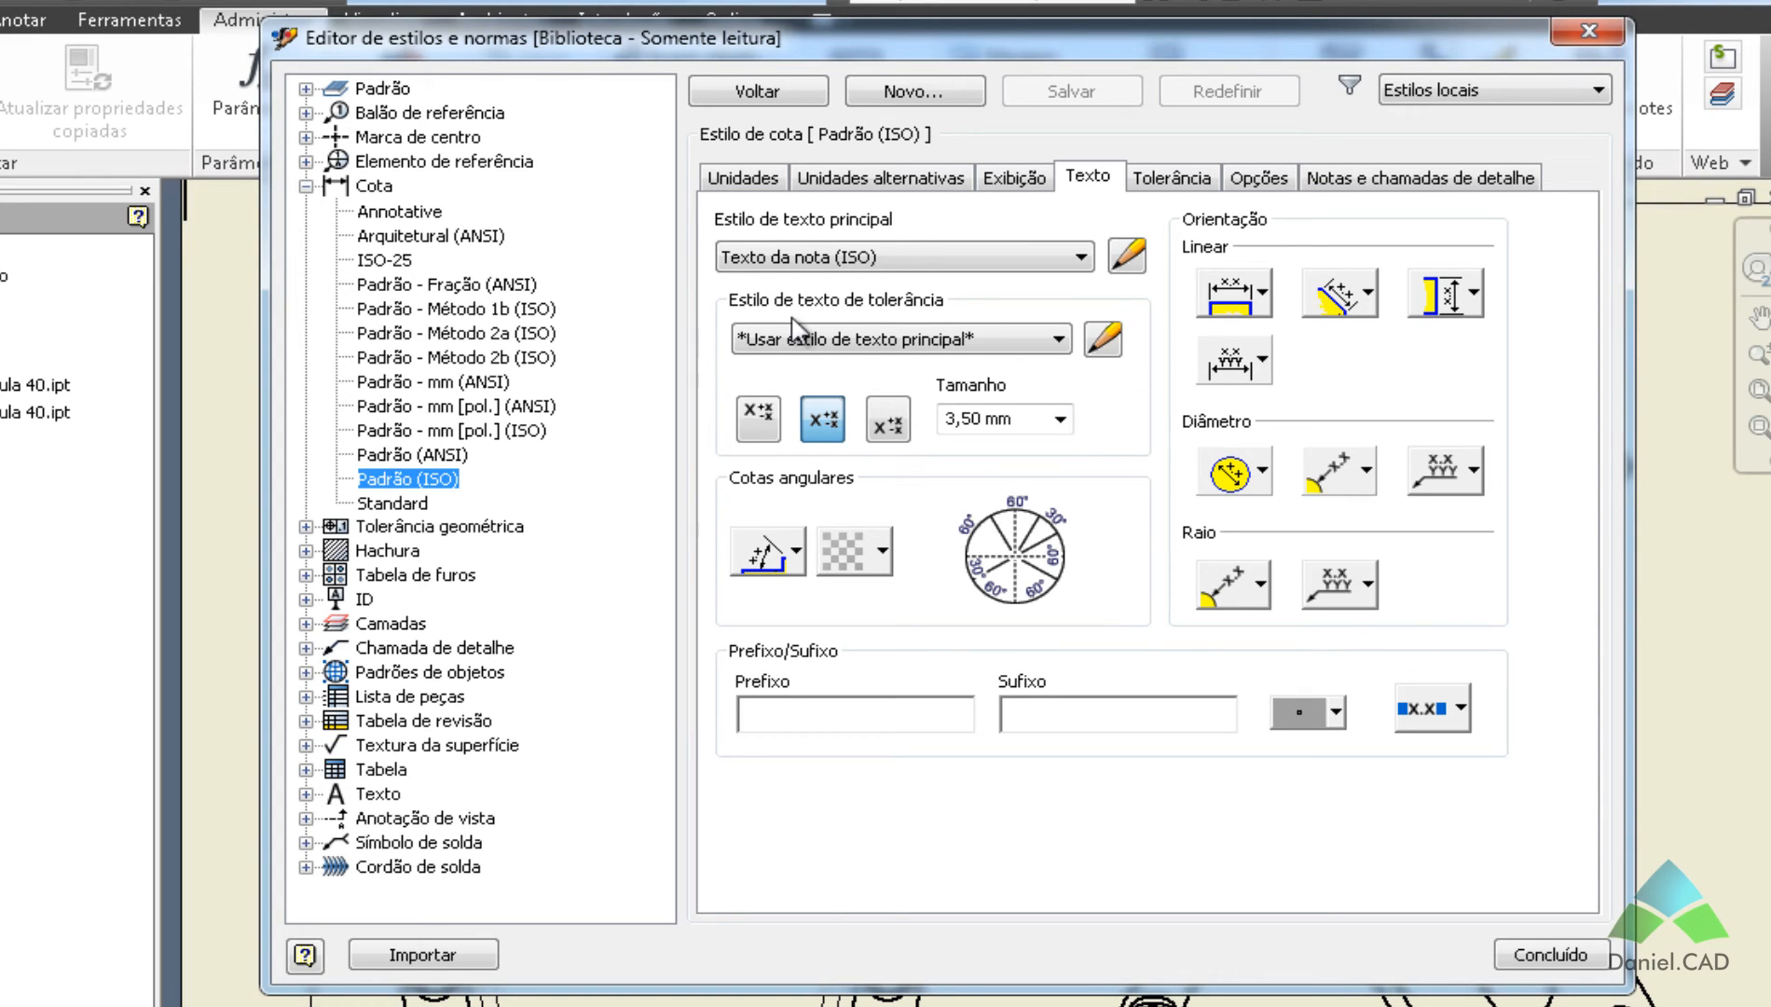
click(874, 266)
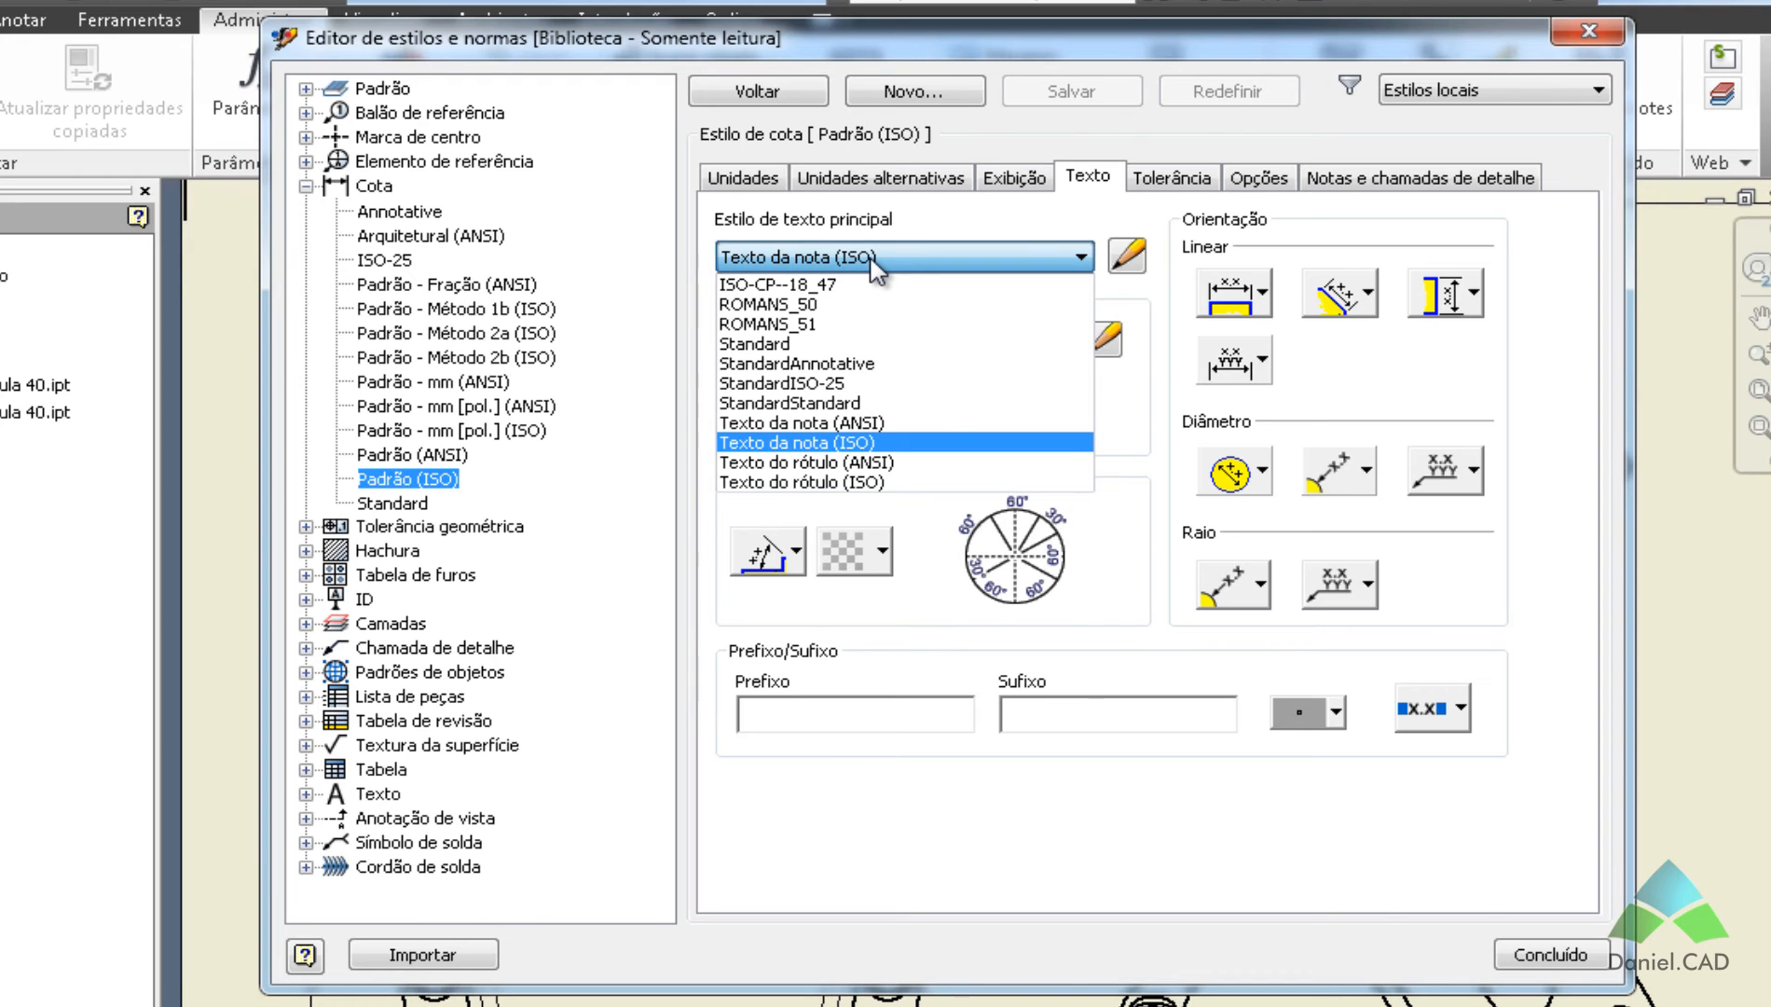
click(874, 265)
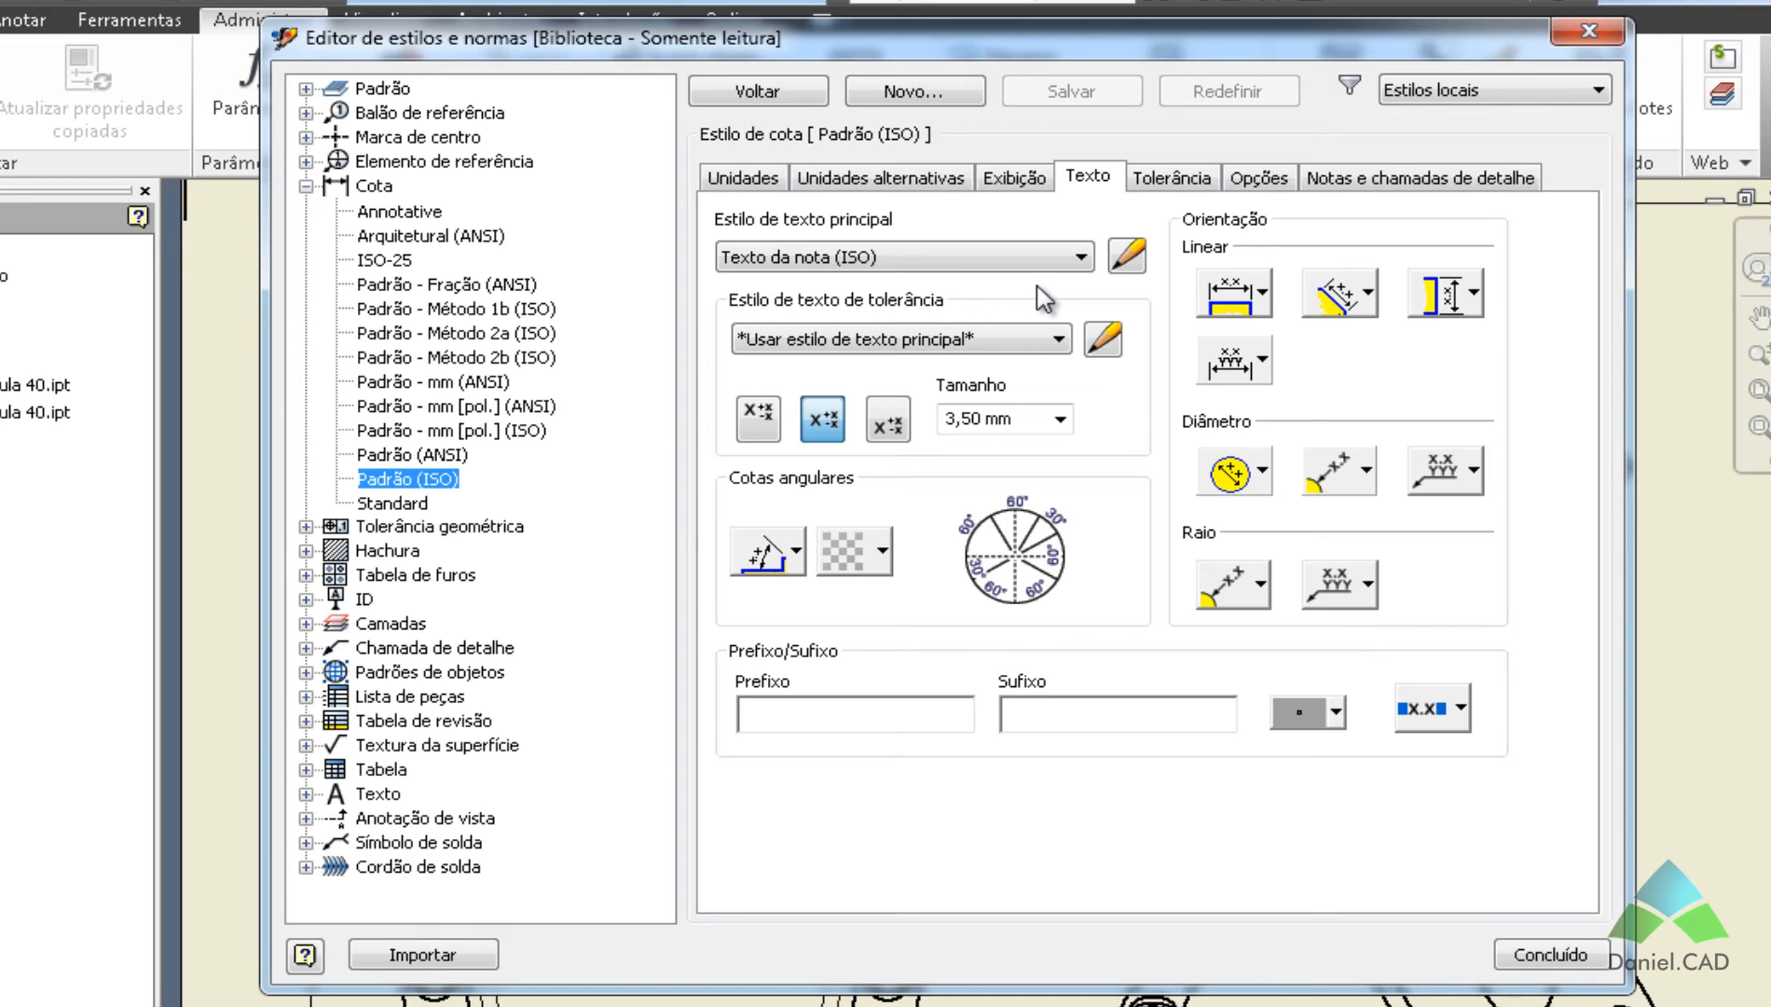
click(1065, 343)
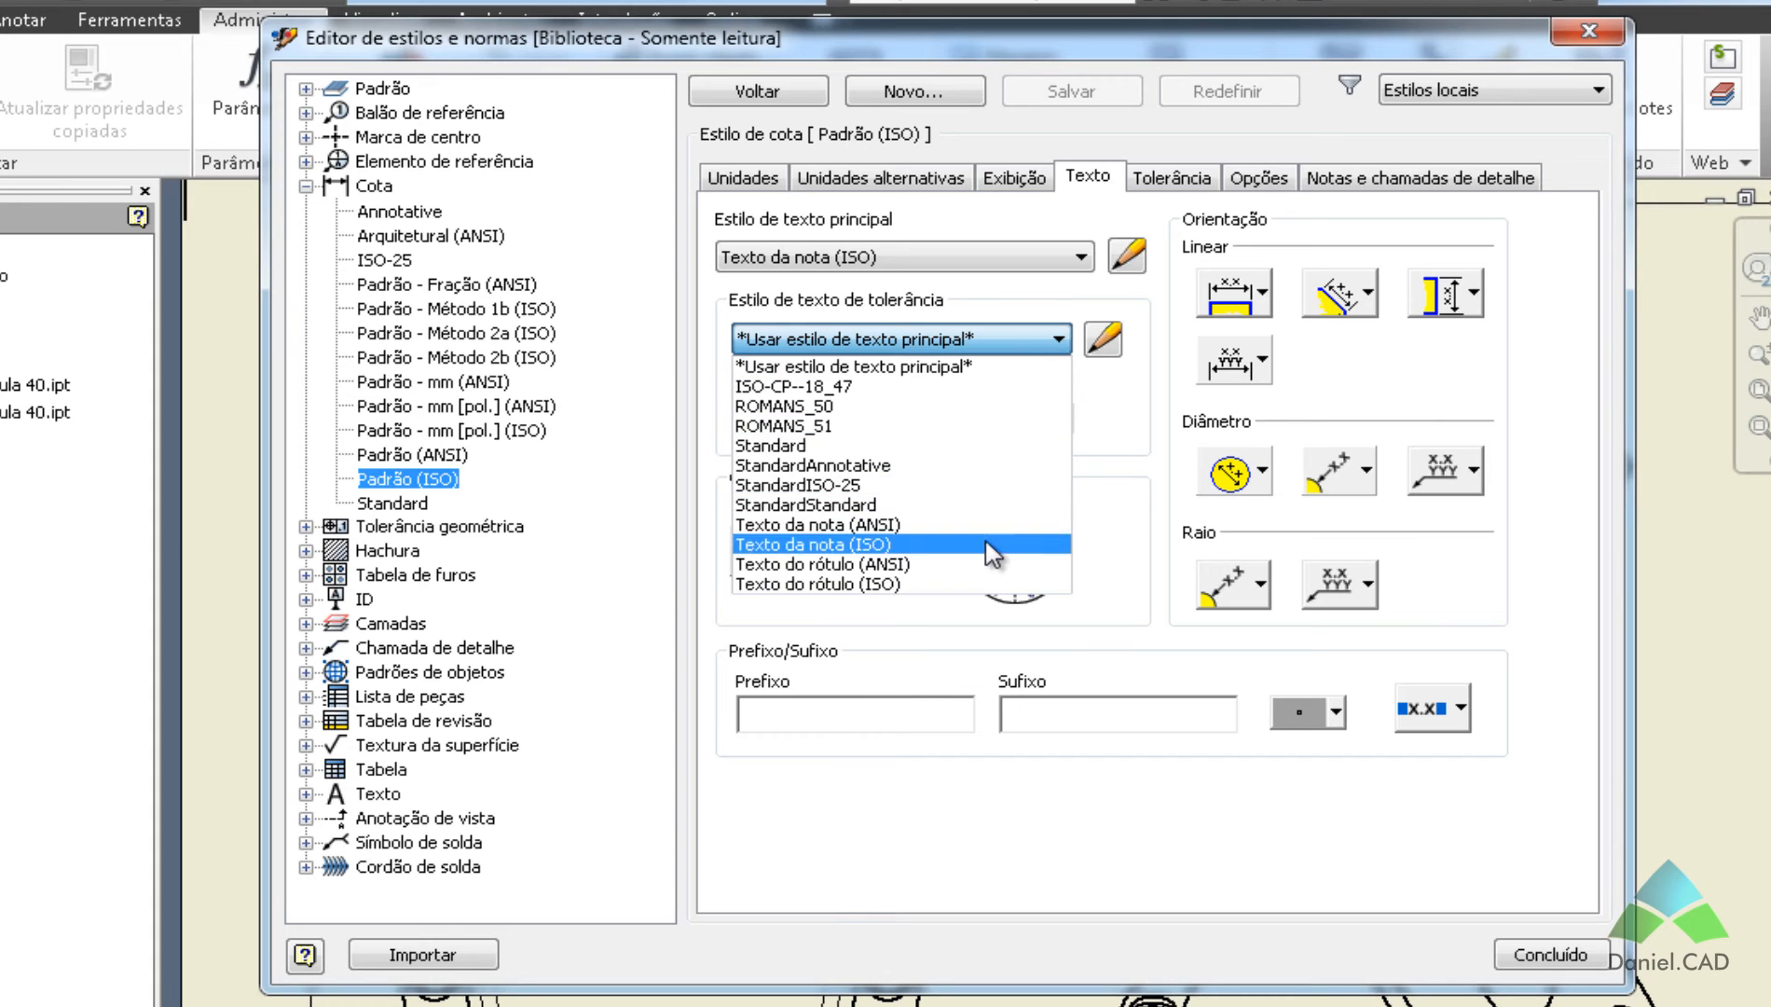
click(1028, 342)
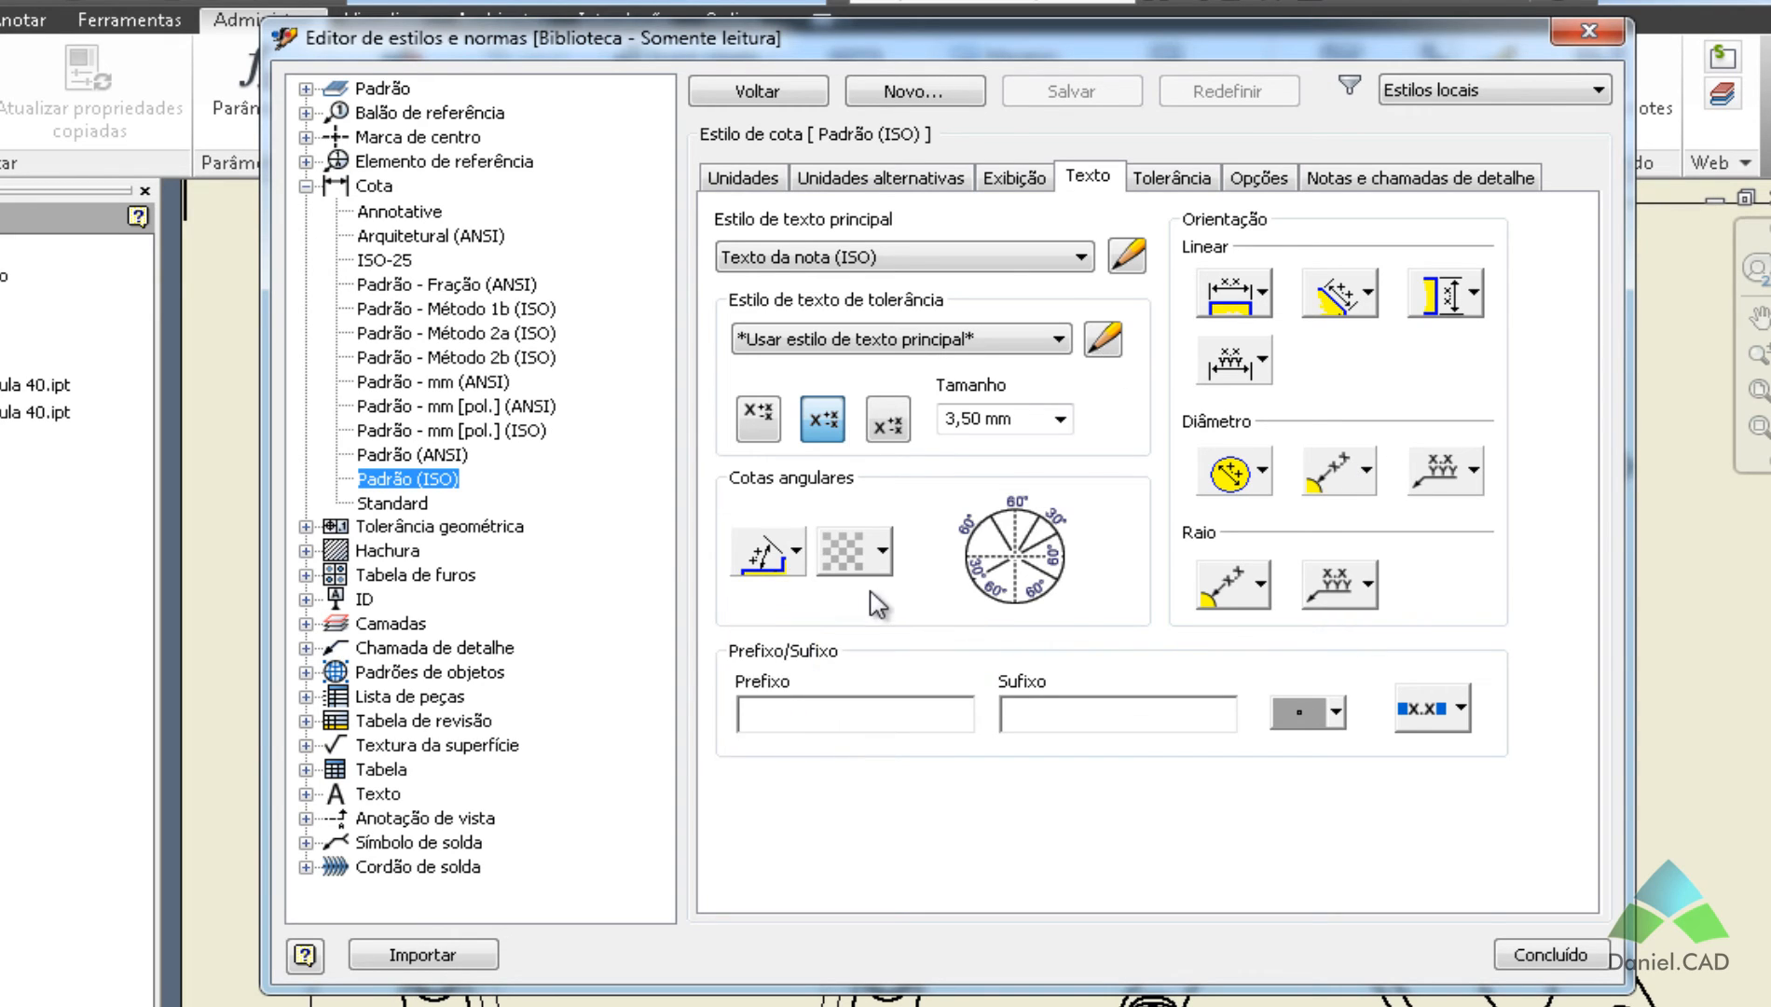
Examine the angular dimension text choices and the horizontal, aligned and vertical linear text orientation choices of the Padrão (ISO) style.
click(794, 563)
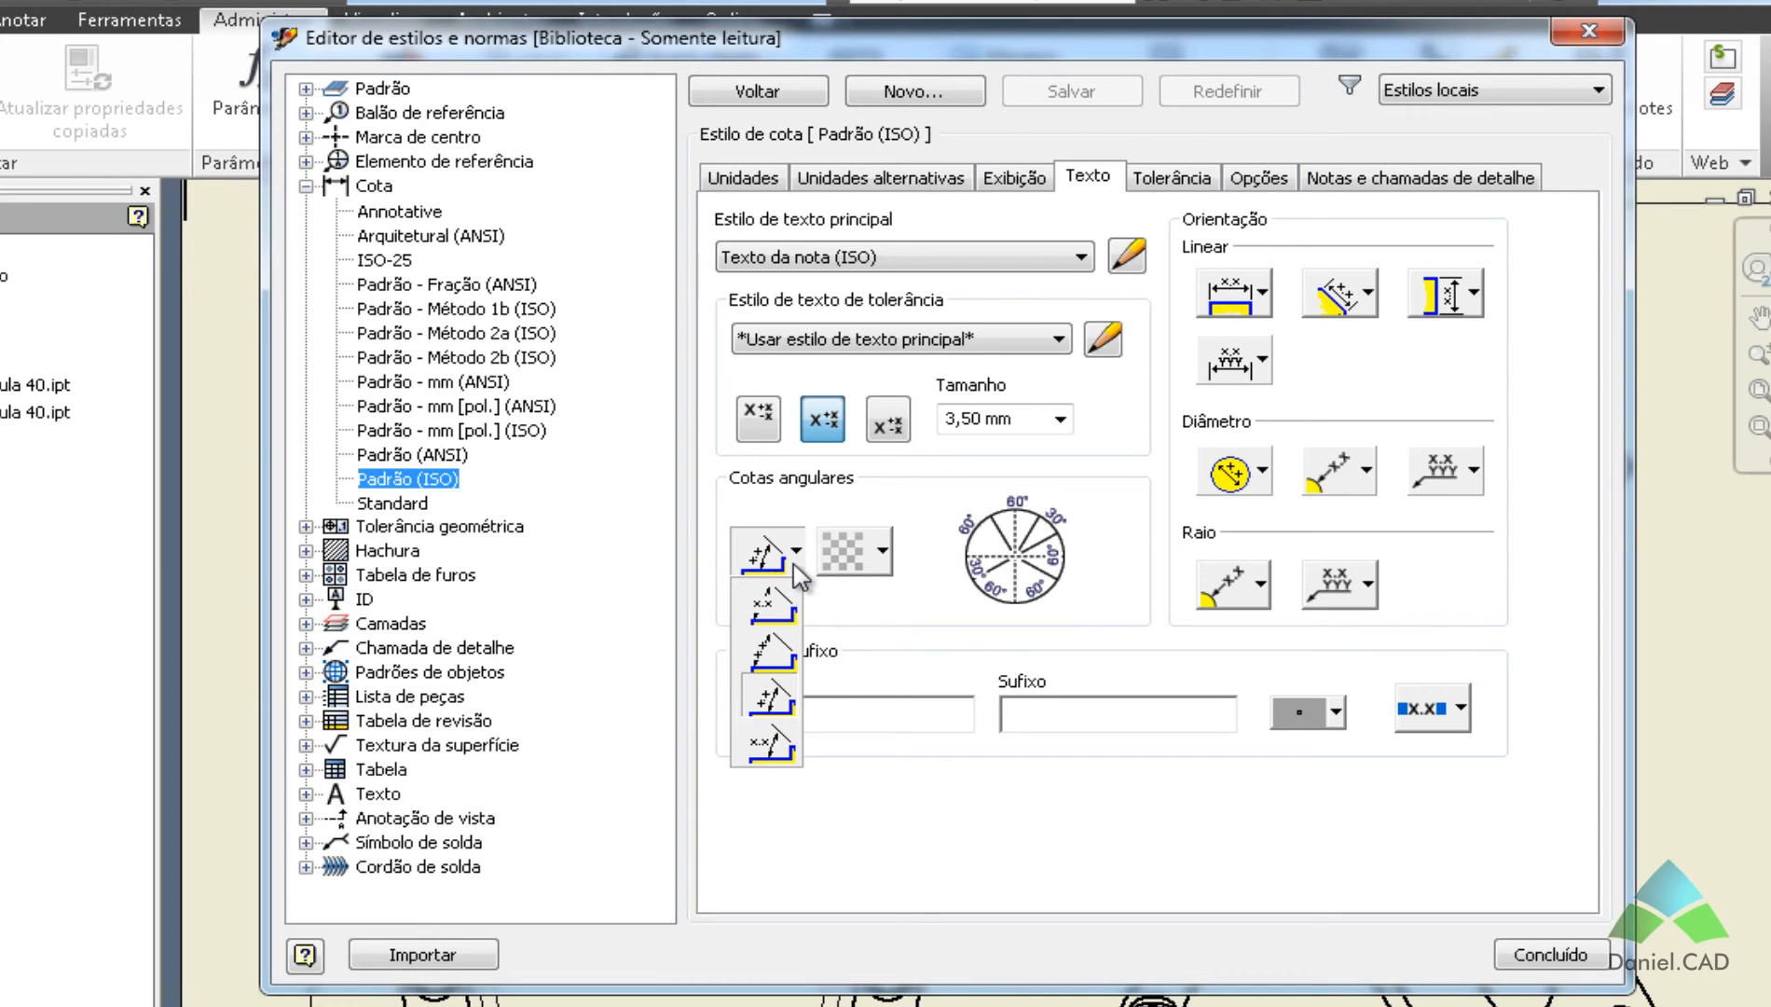
click(766, 710)
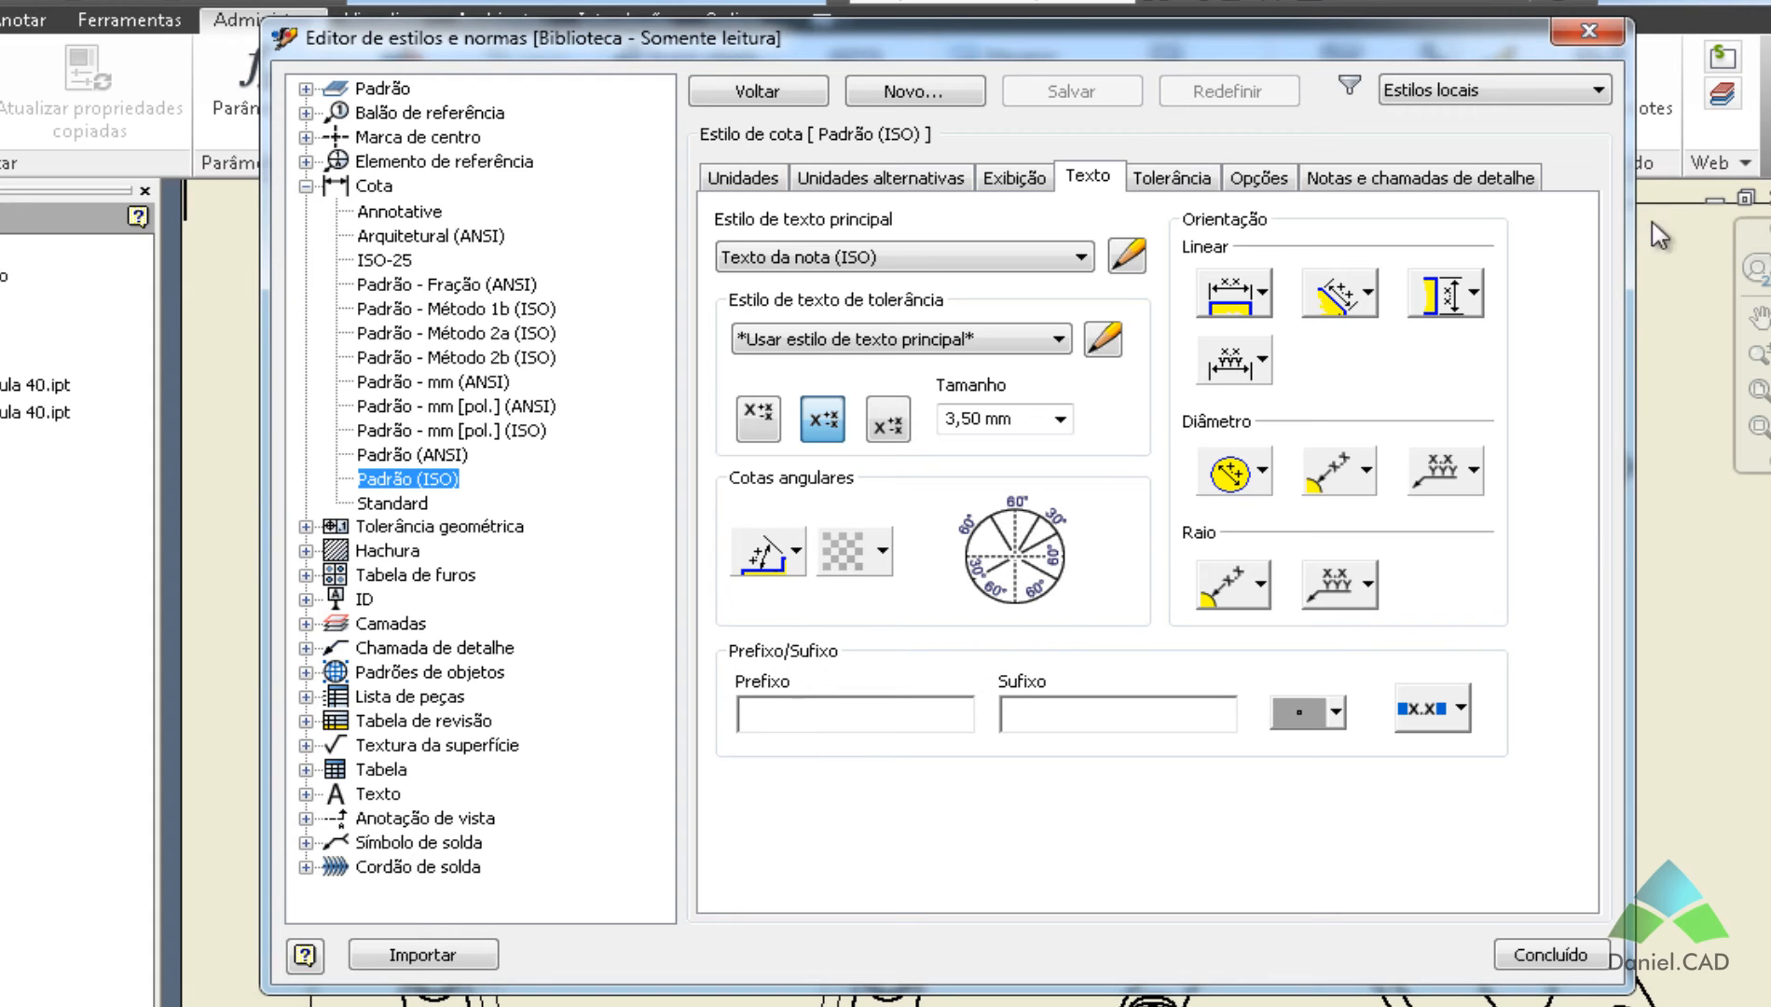
click(1265, 293)
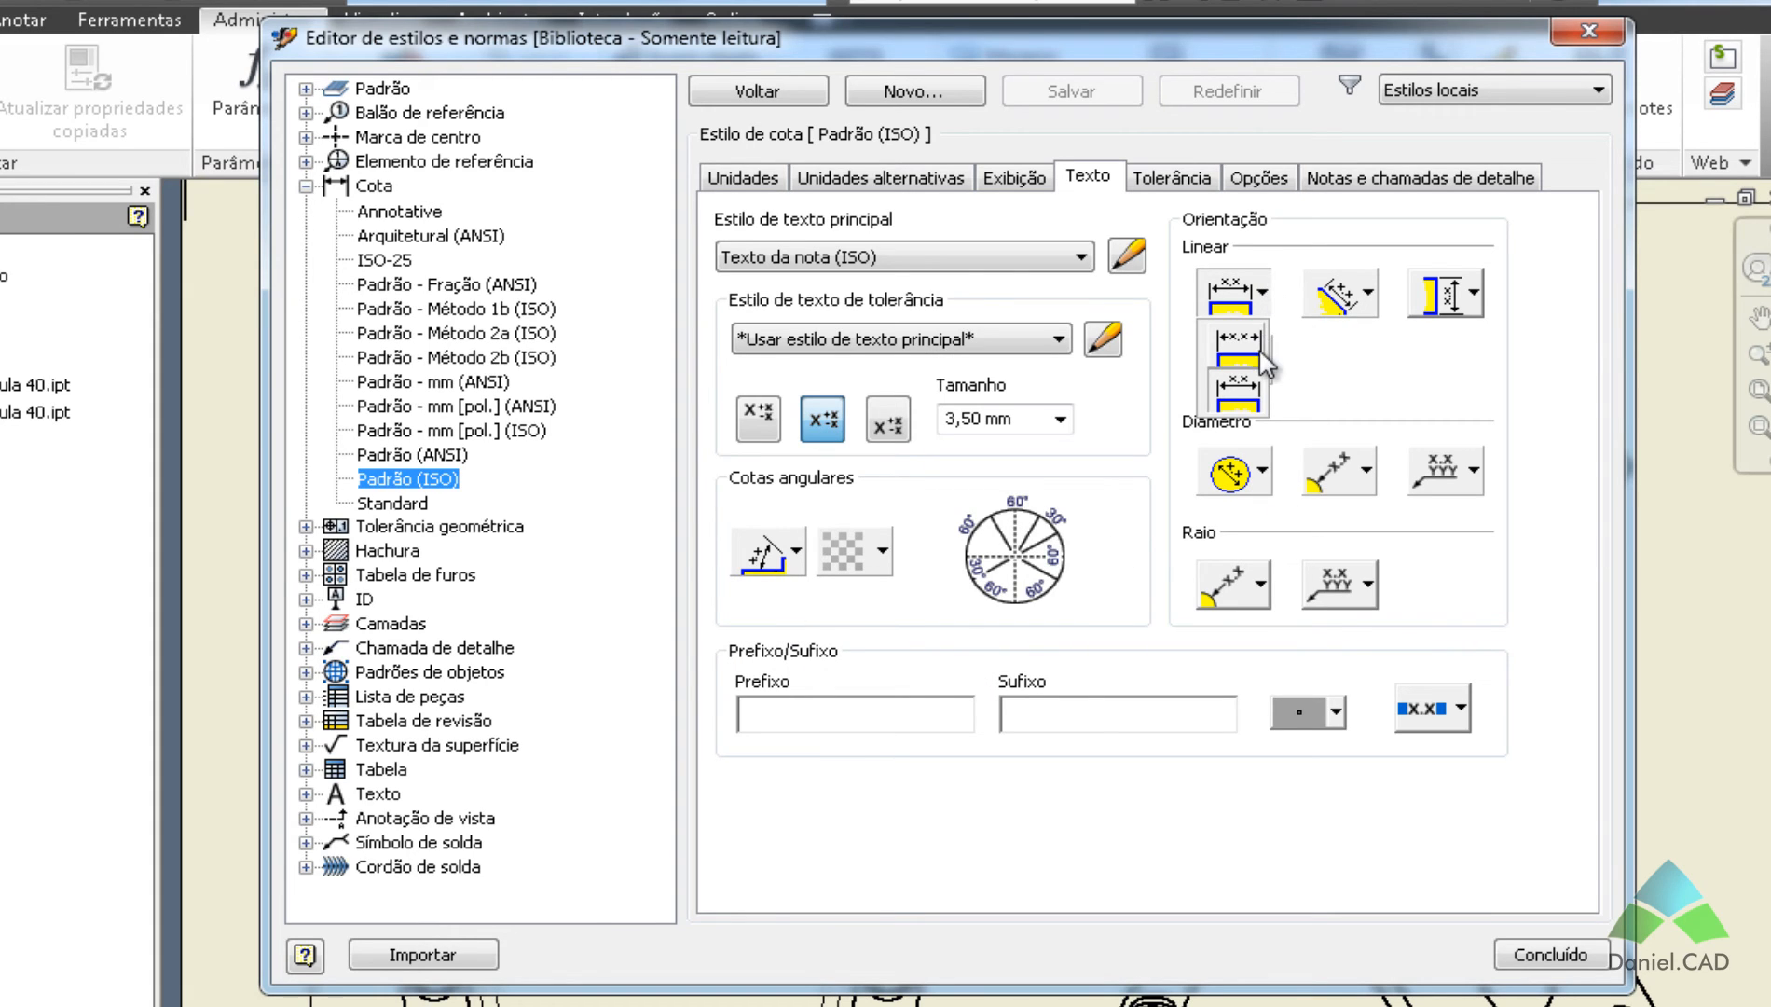
click(1249, 396)
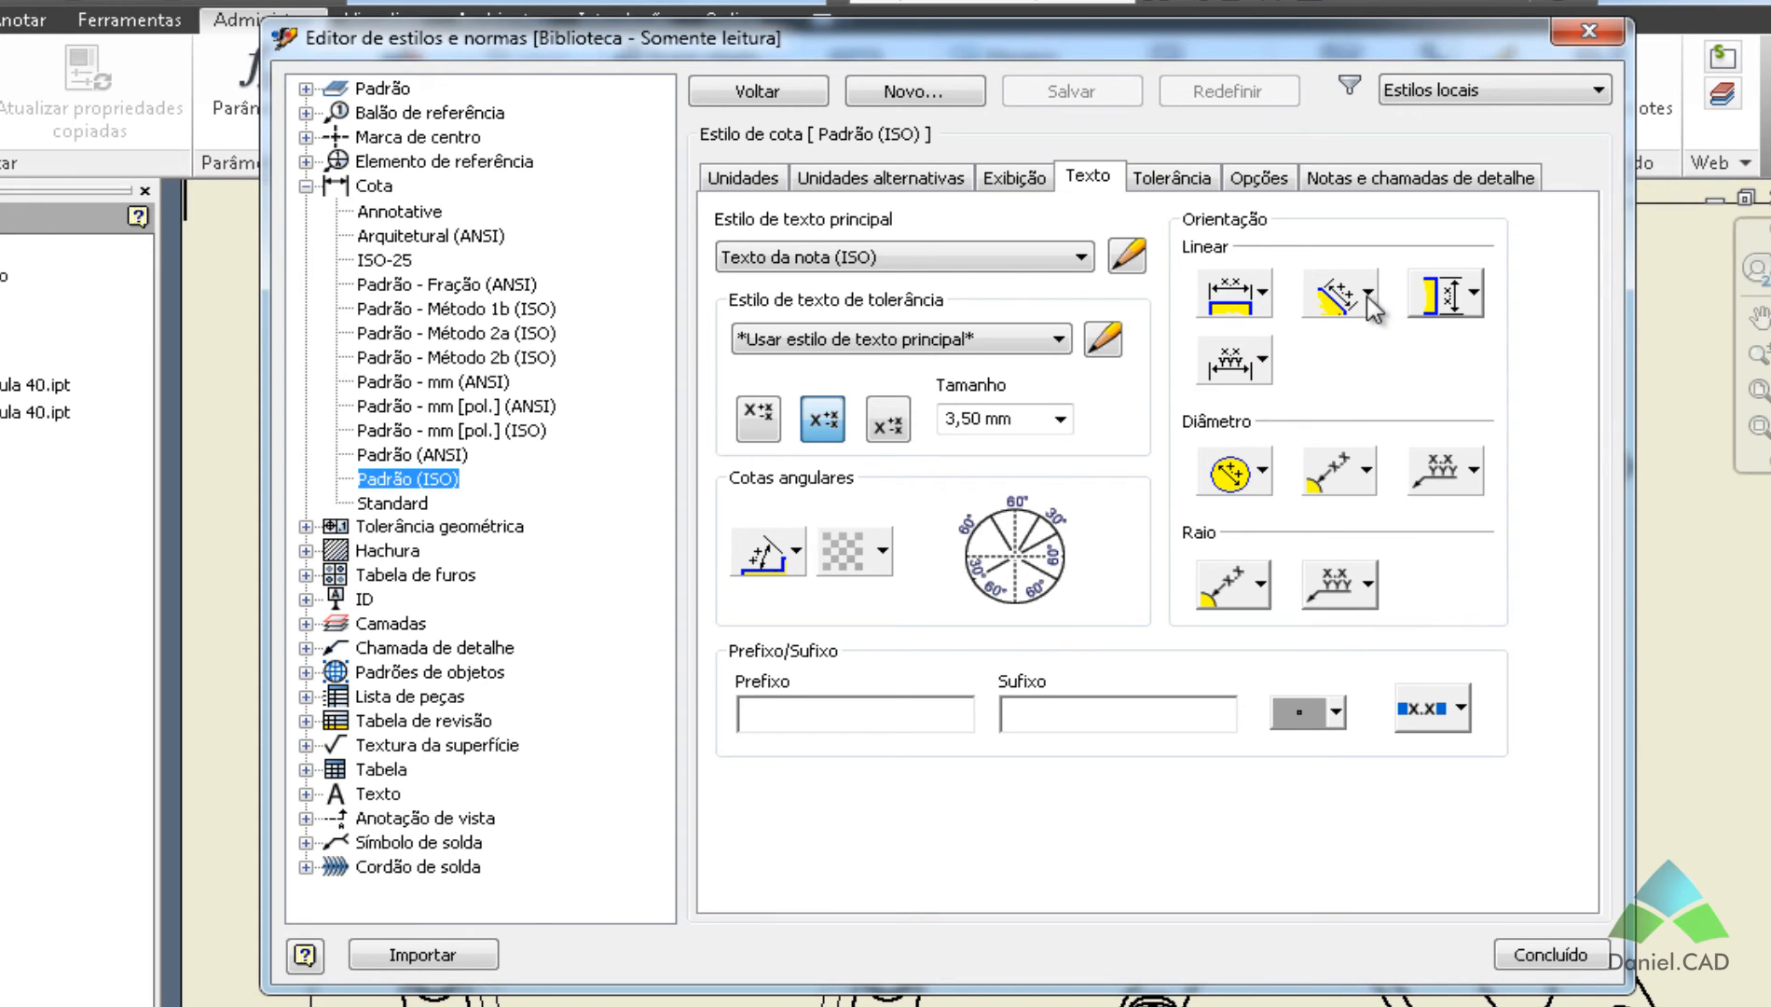
click(1368, 293)
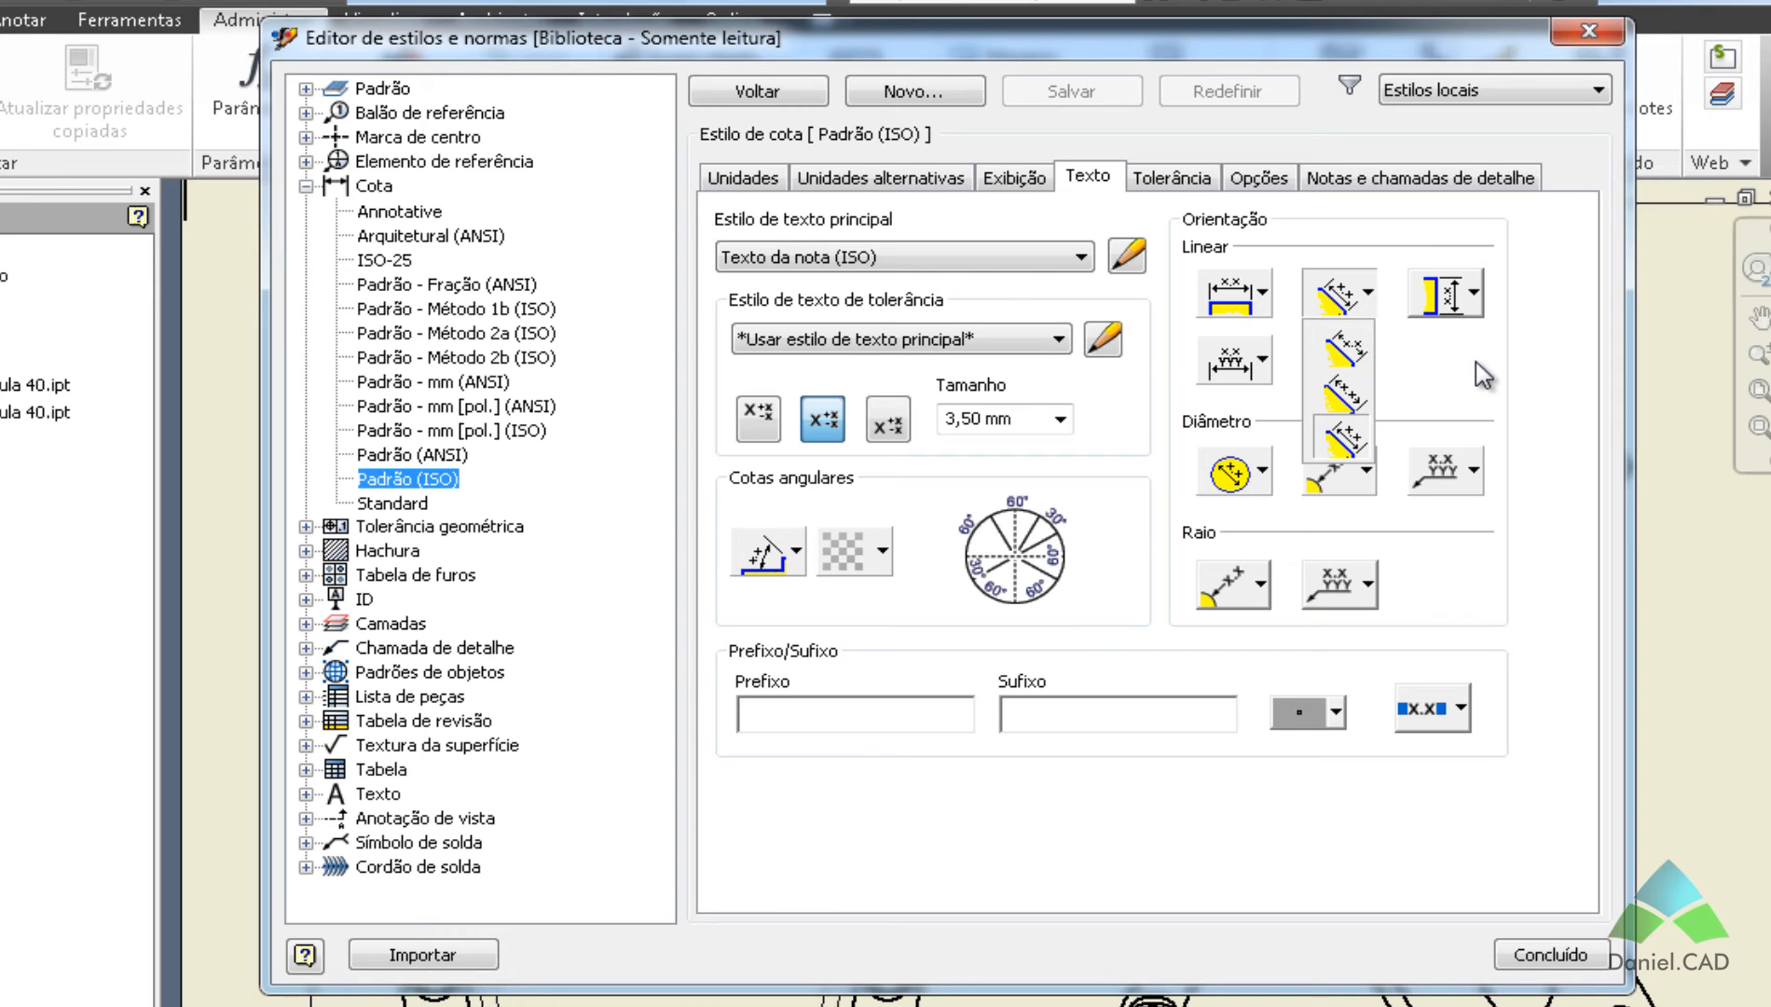
click(1472, 292)
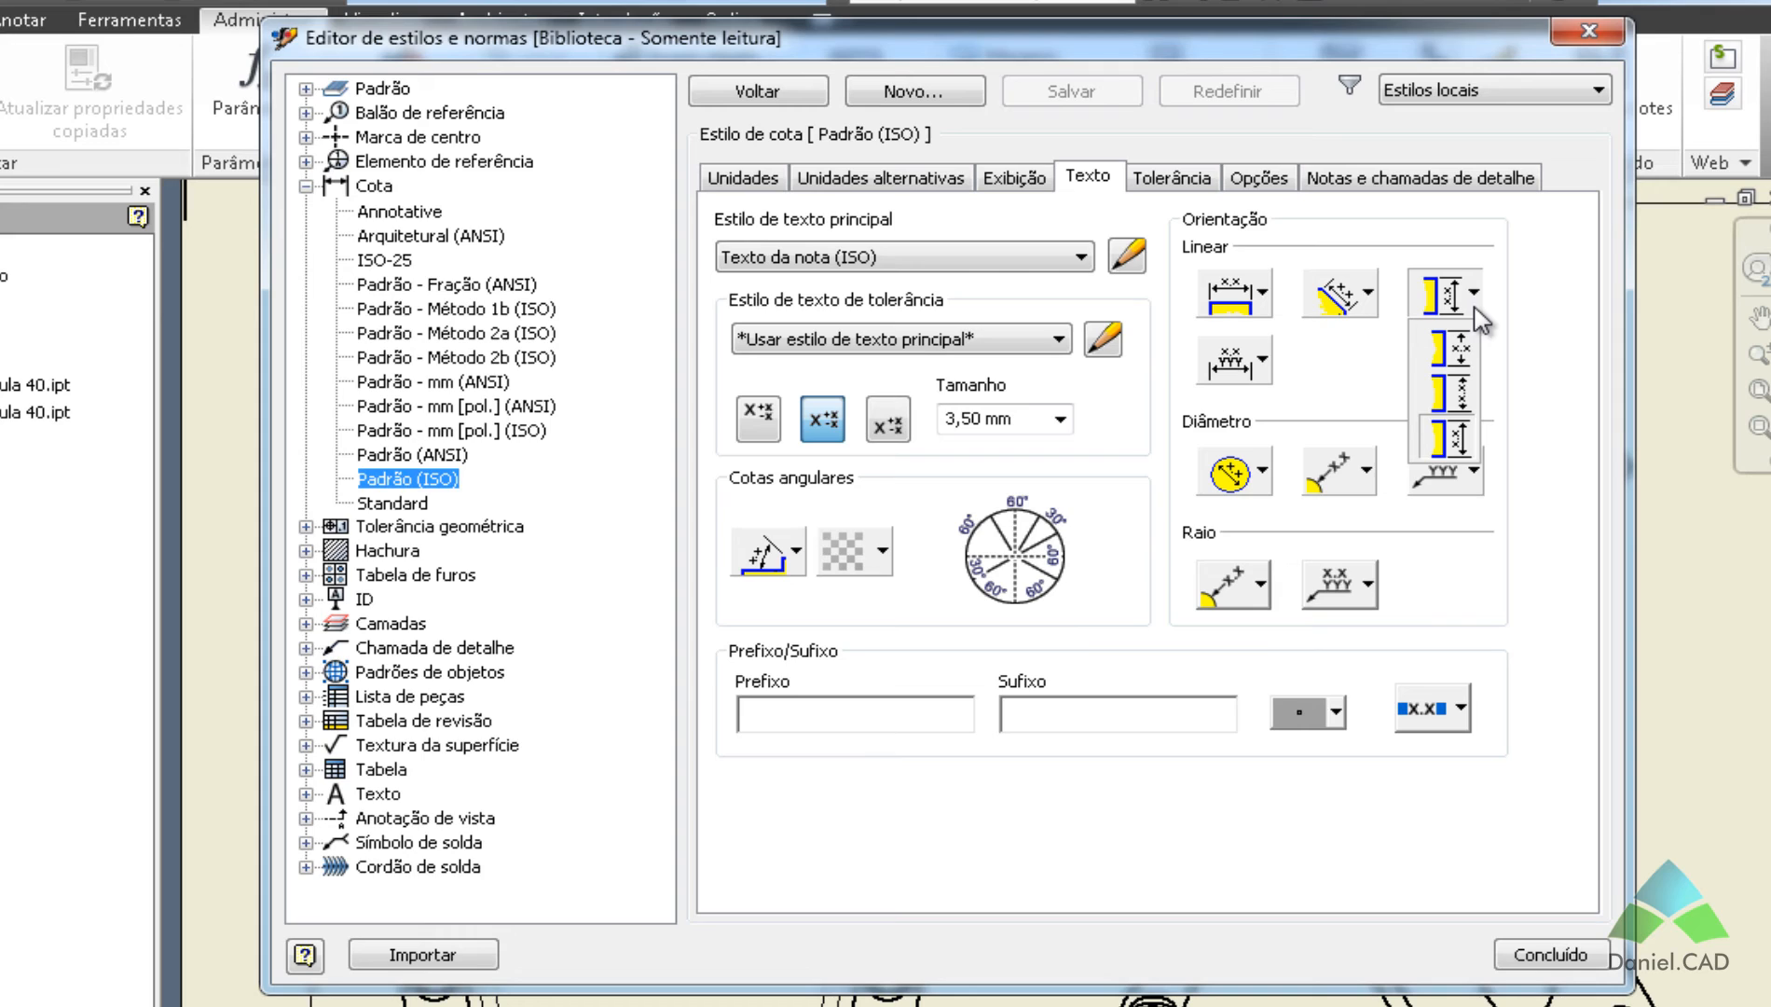
click(1363, 403)
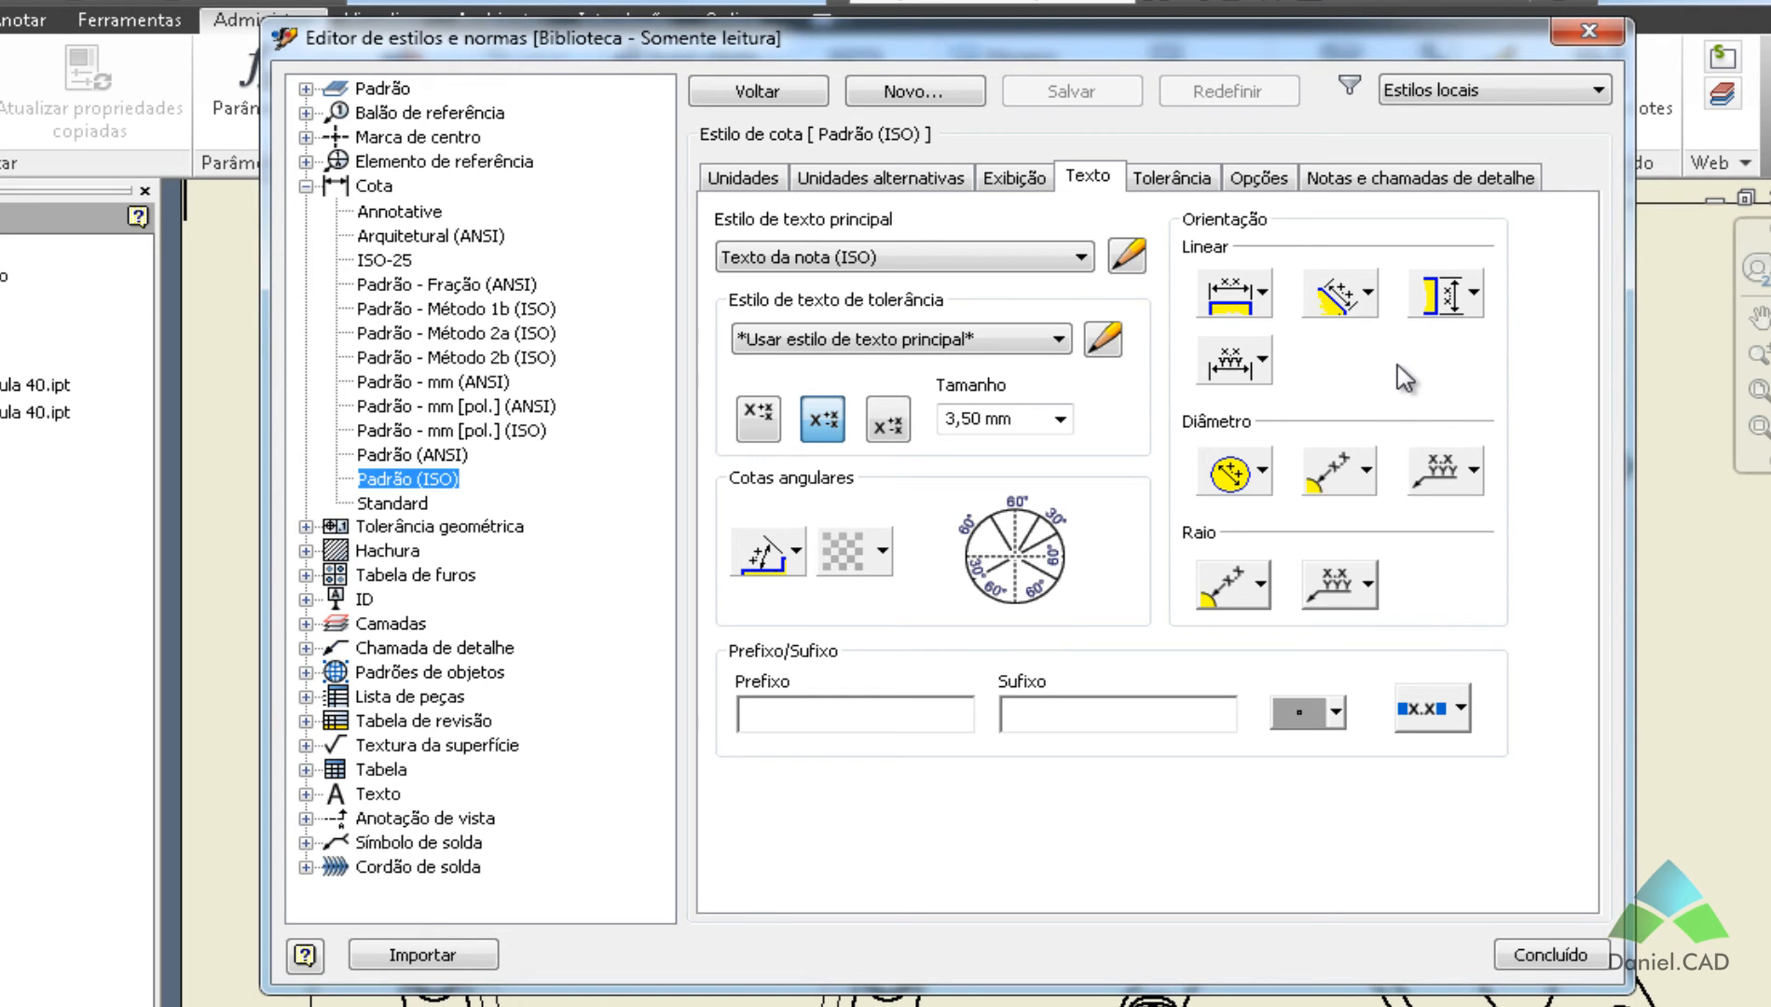
Examine the diameter dimension text orientation choices of the Padrão (ISO) style, including the inside, outside and leader text placement options.
click(1263, 471)
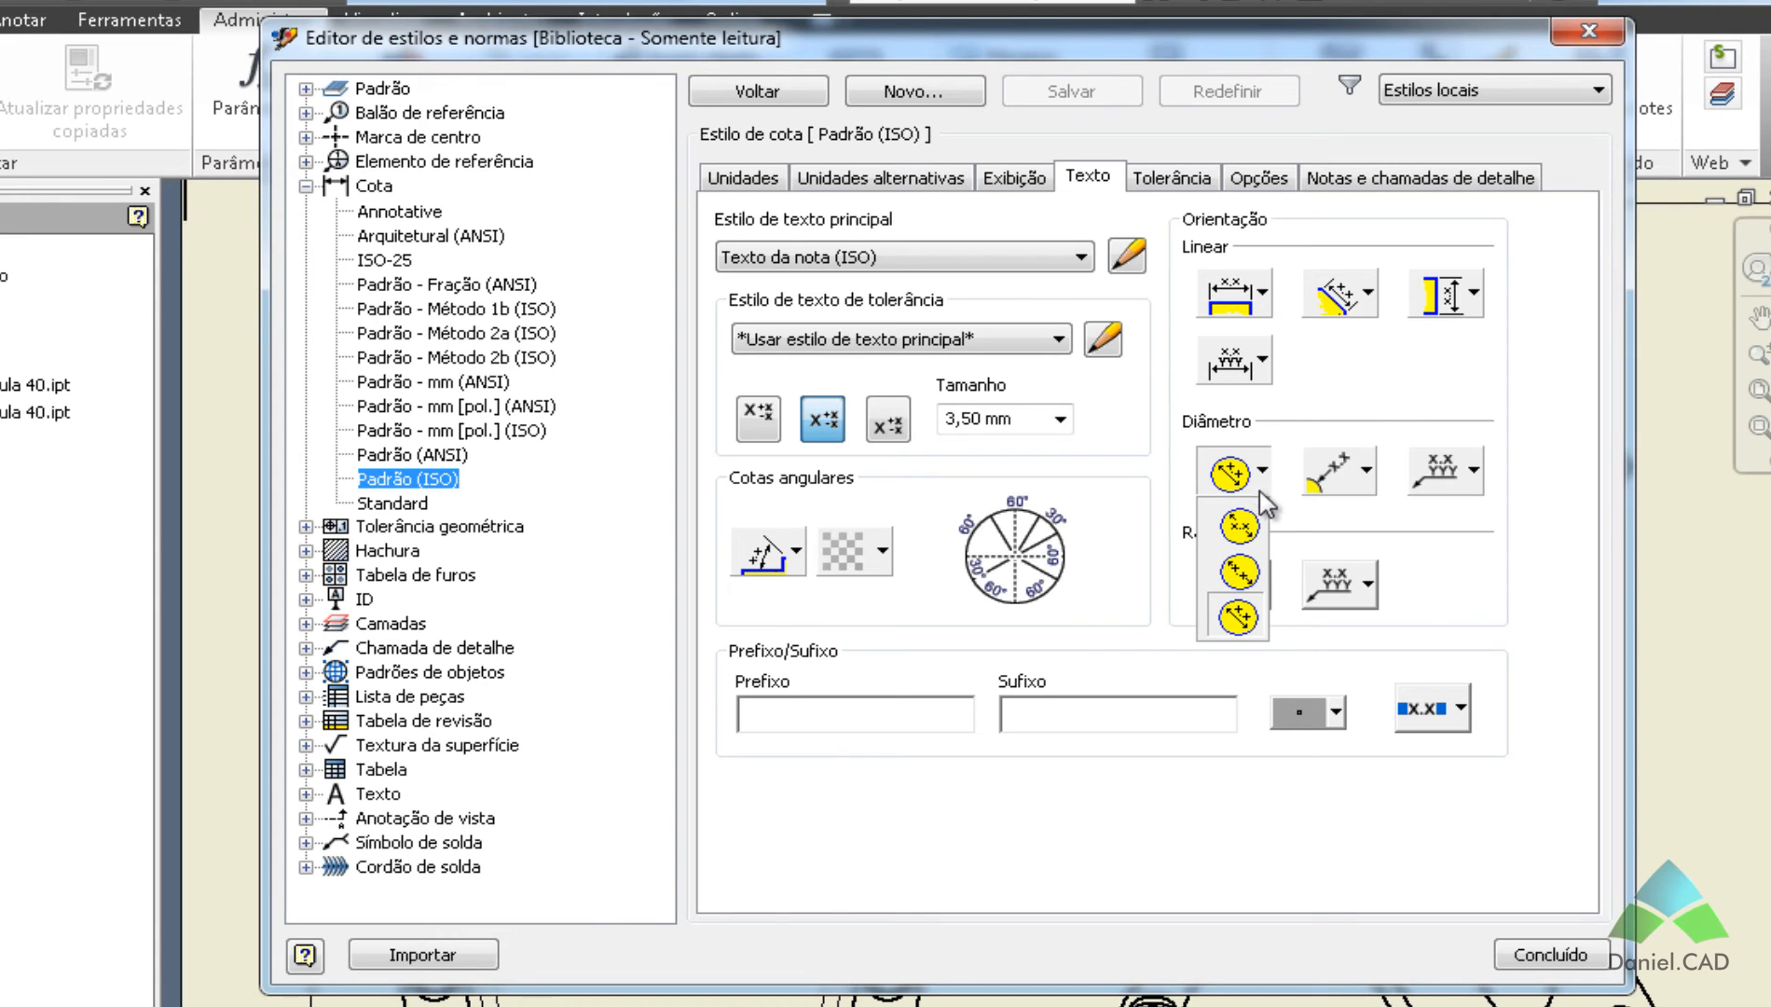
click(1239, 617)
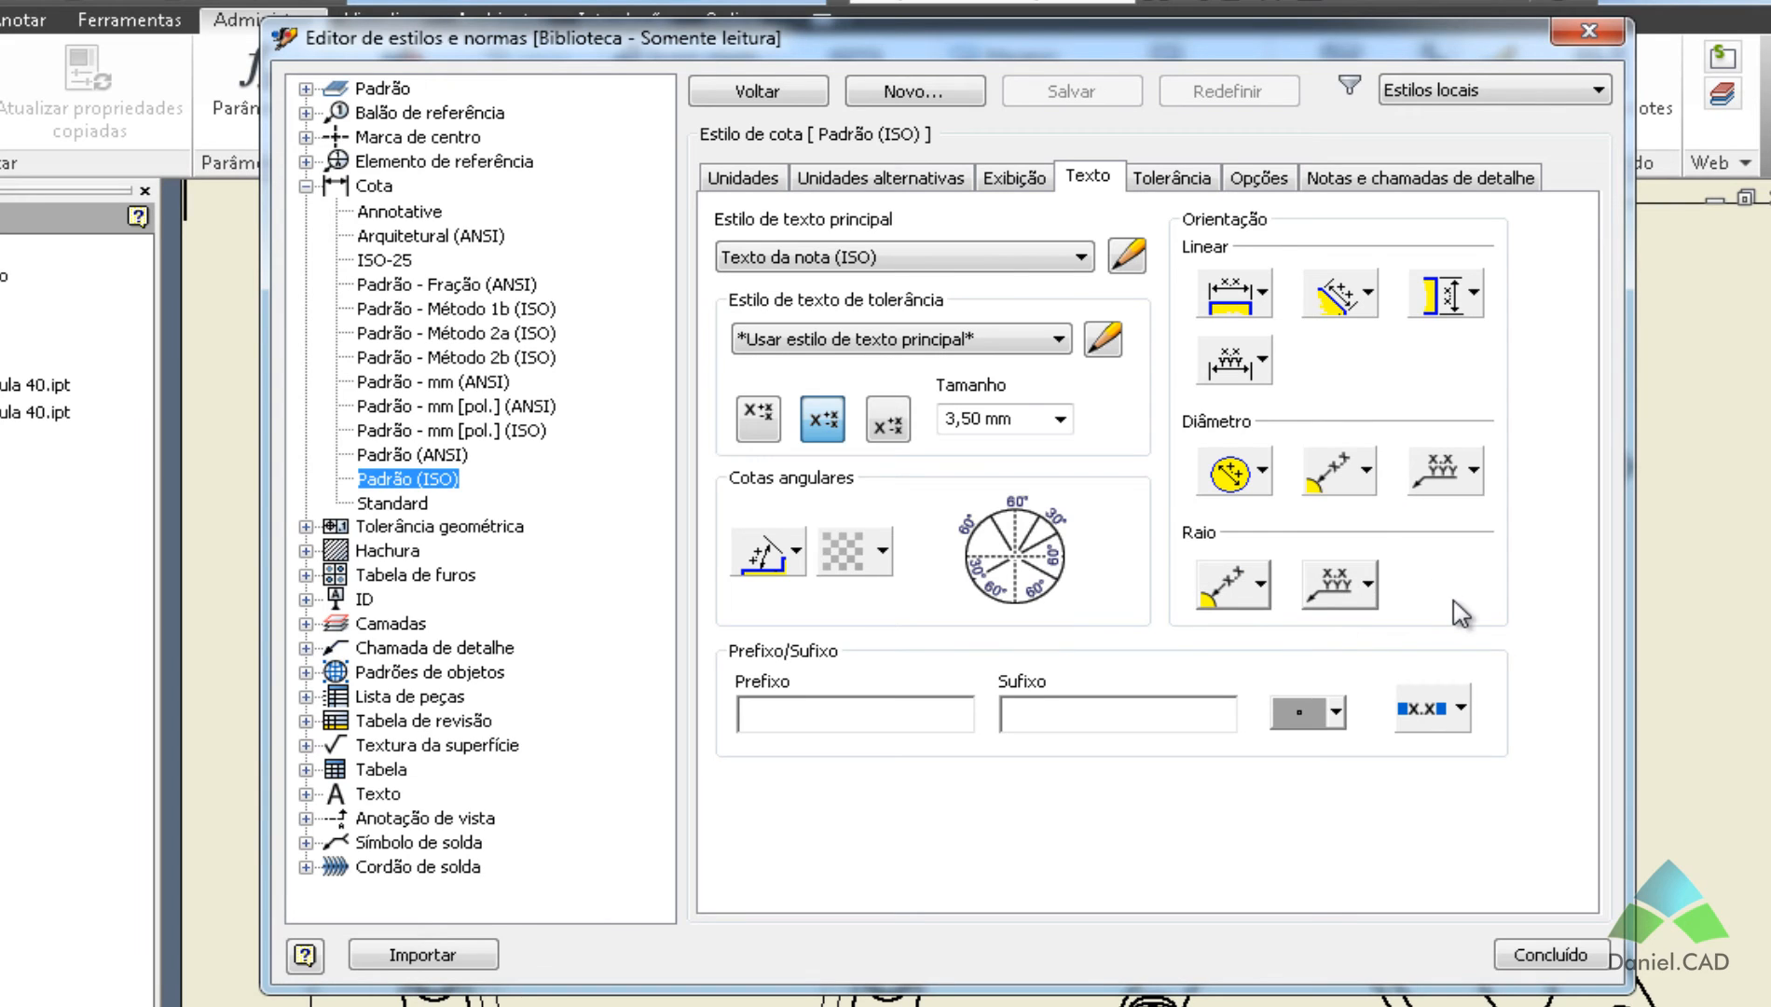
click(1361, 471)
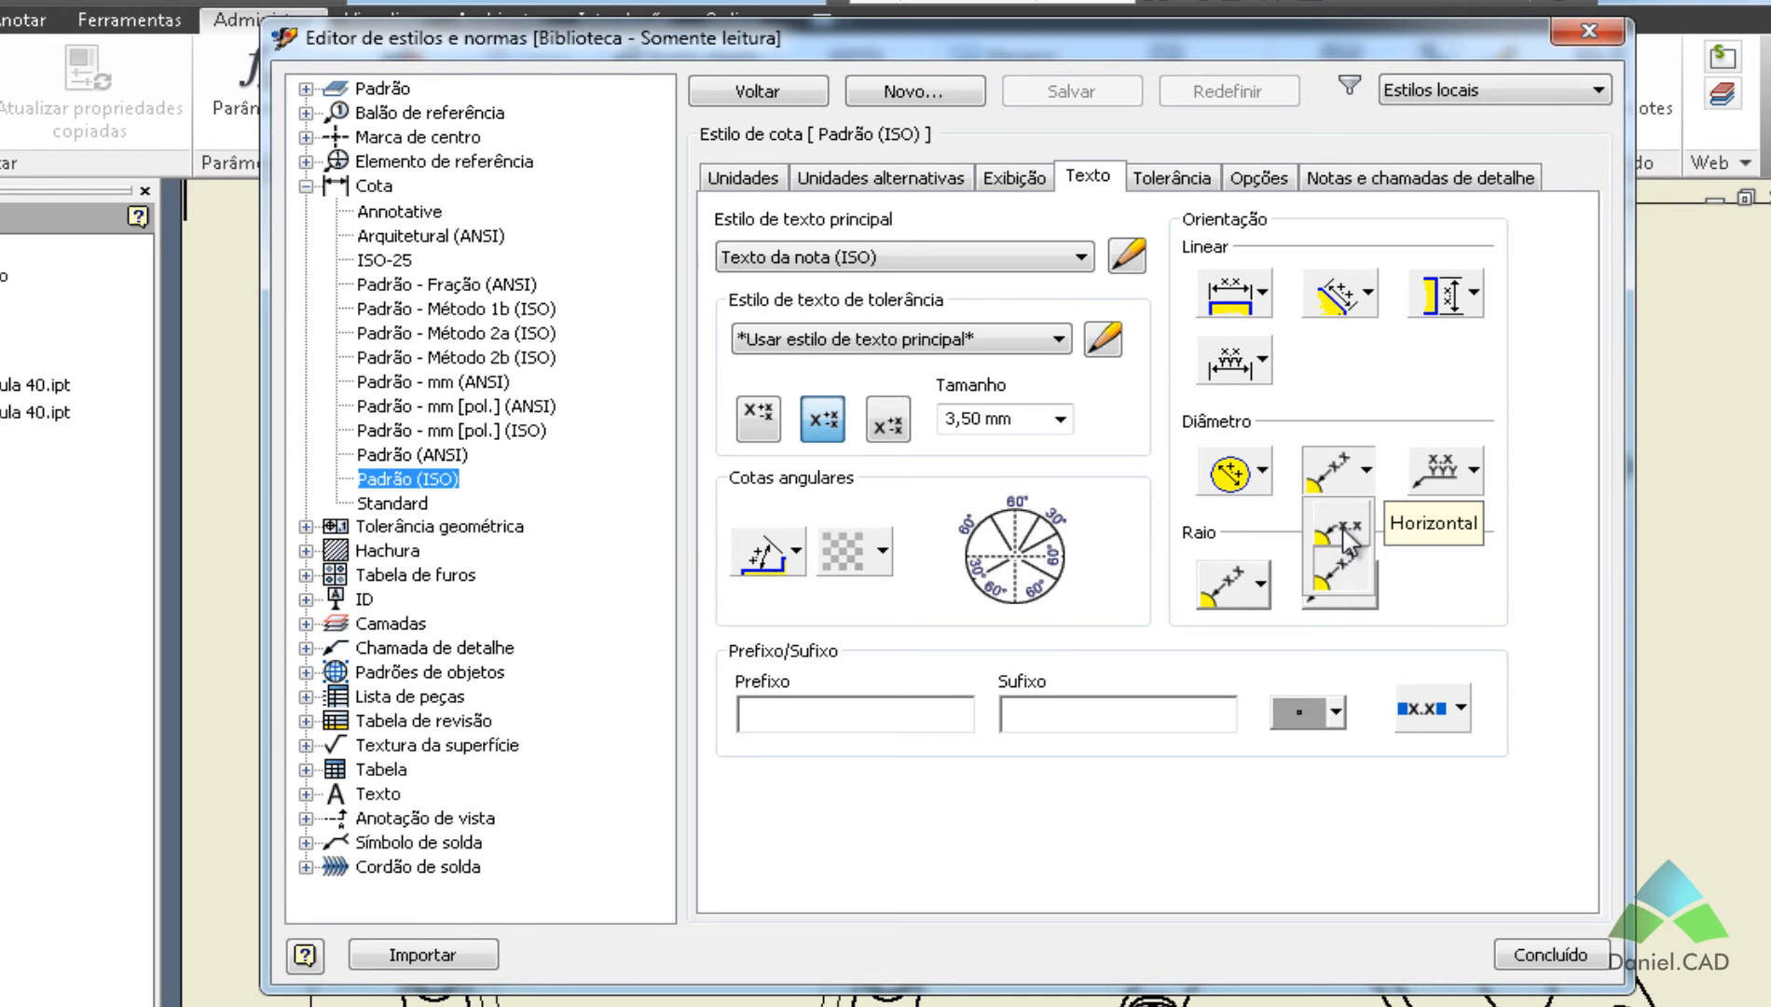
click(1471, 472)
click(1547, 469)
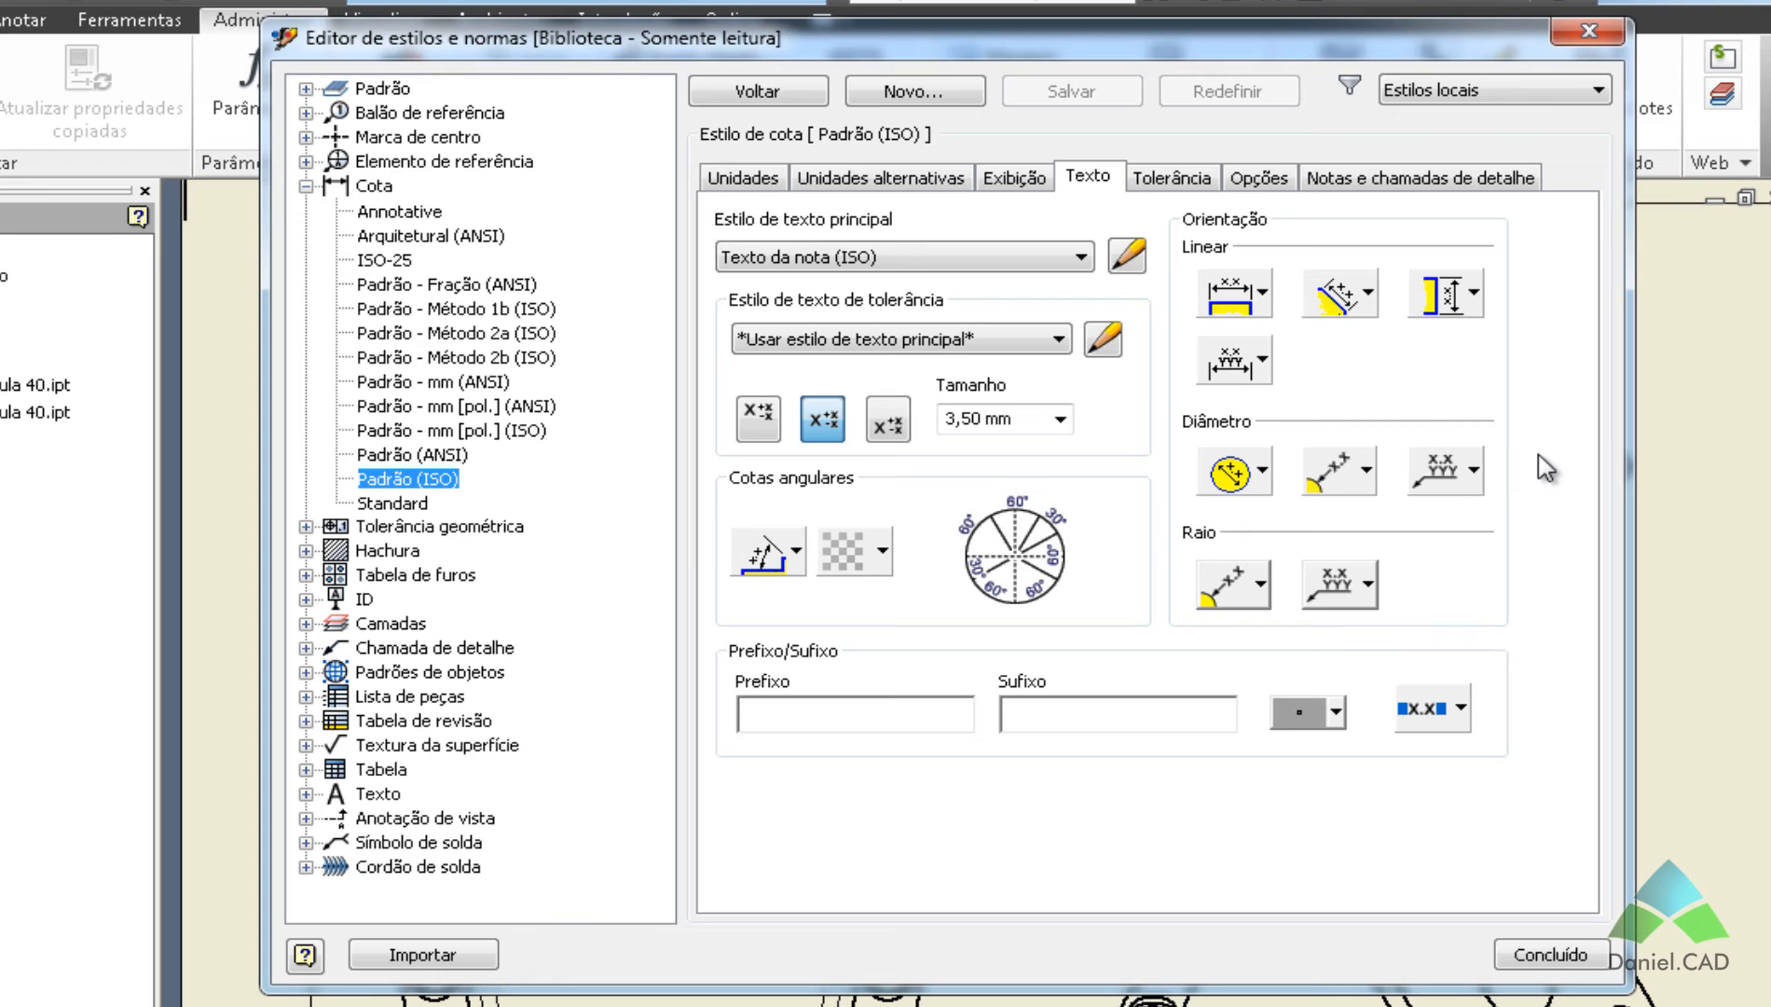
click(1474, 473)
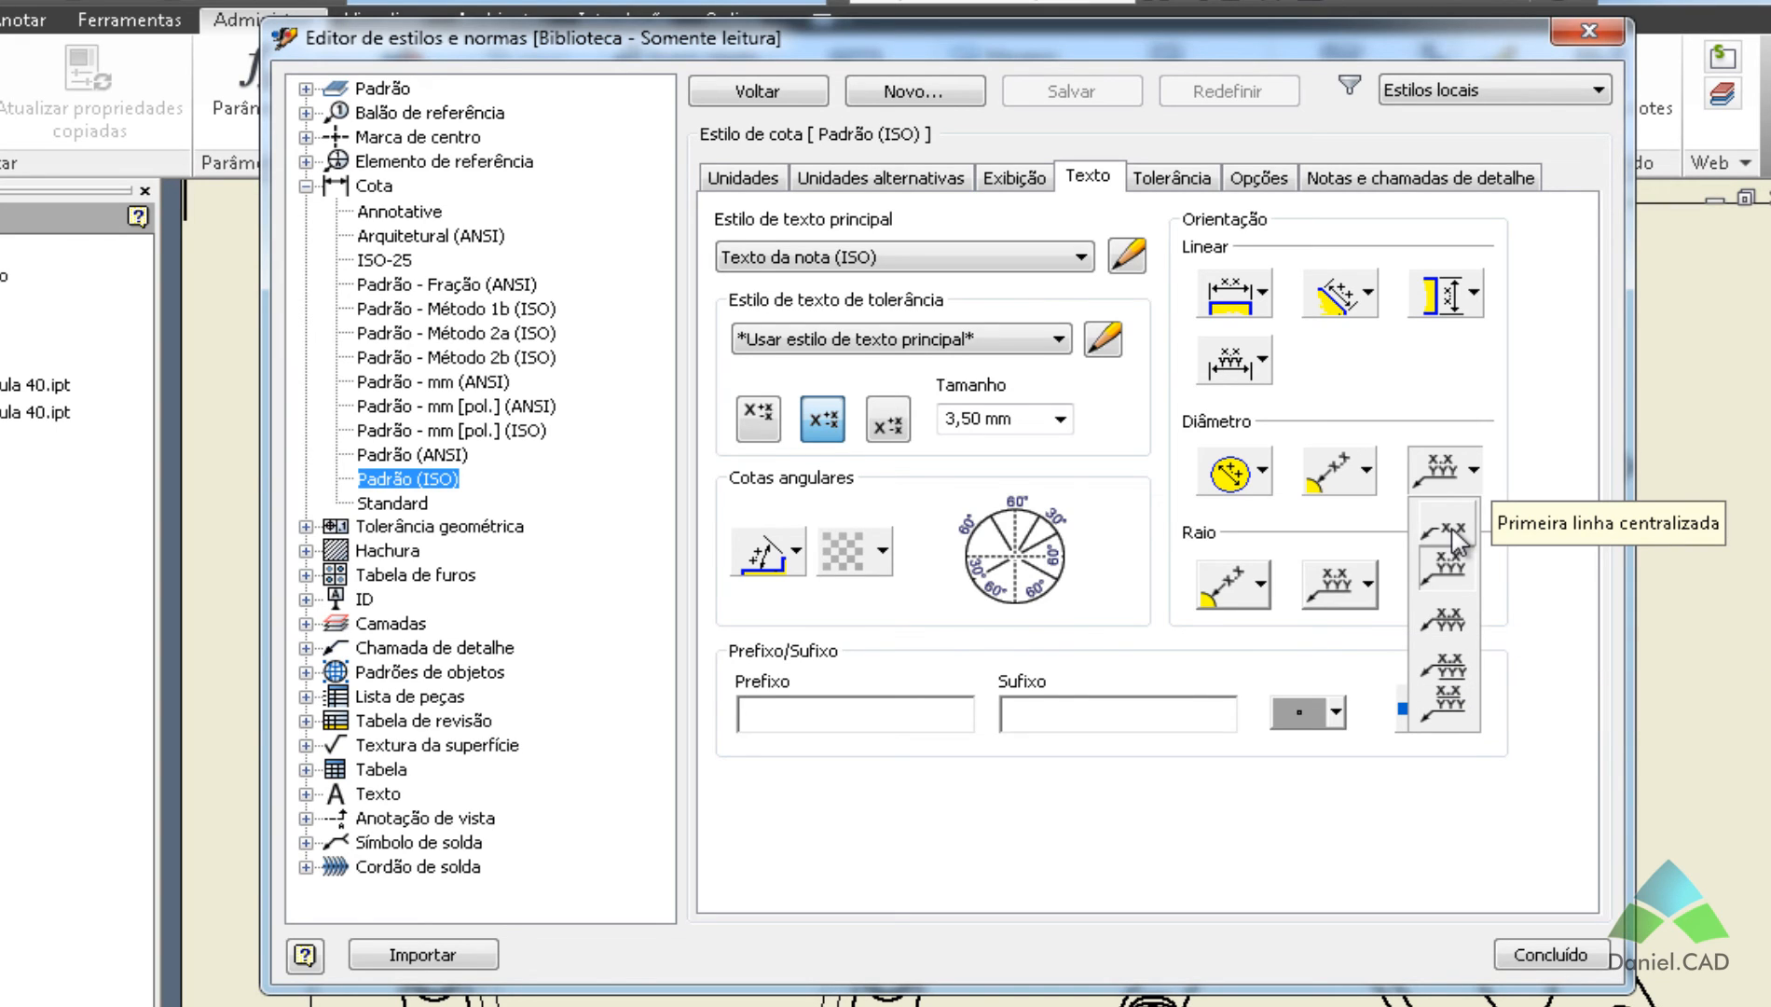
click(1560, 636)
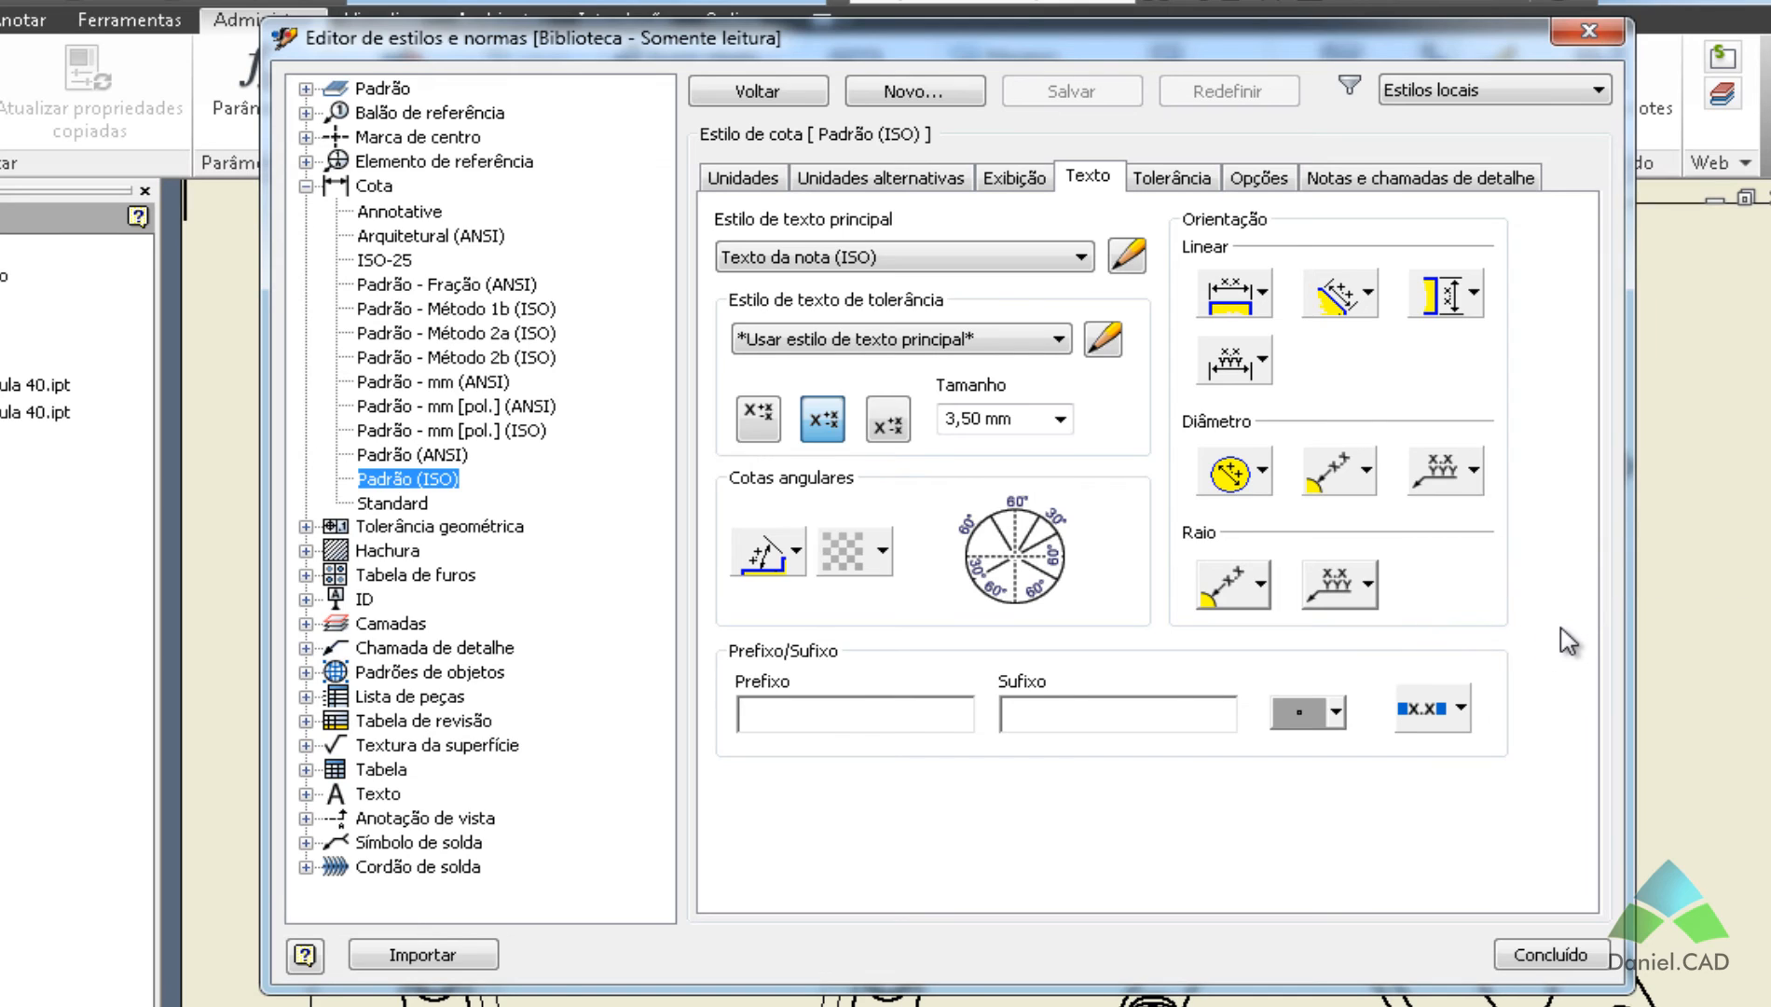
Examine the radius dimension text orientation and leader text placement choices of the Padrão (ISO) style.
click(1239, 594)
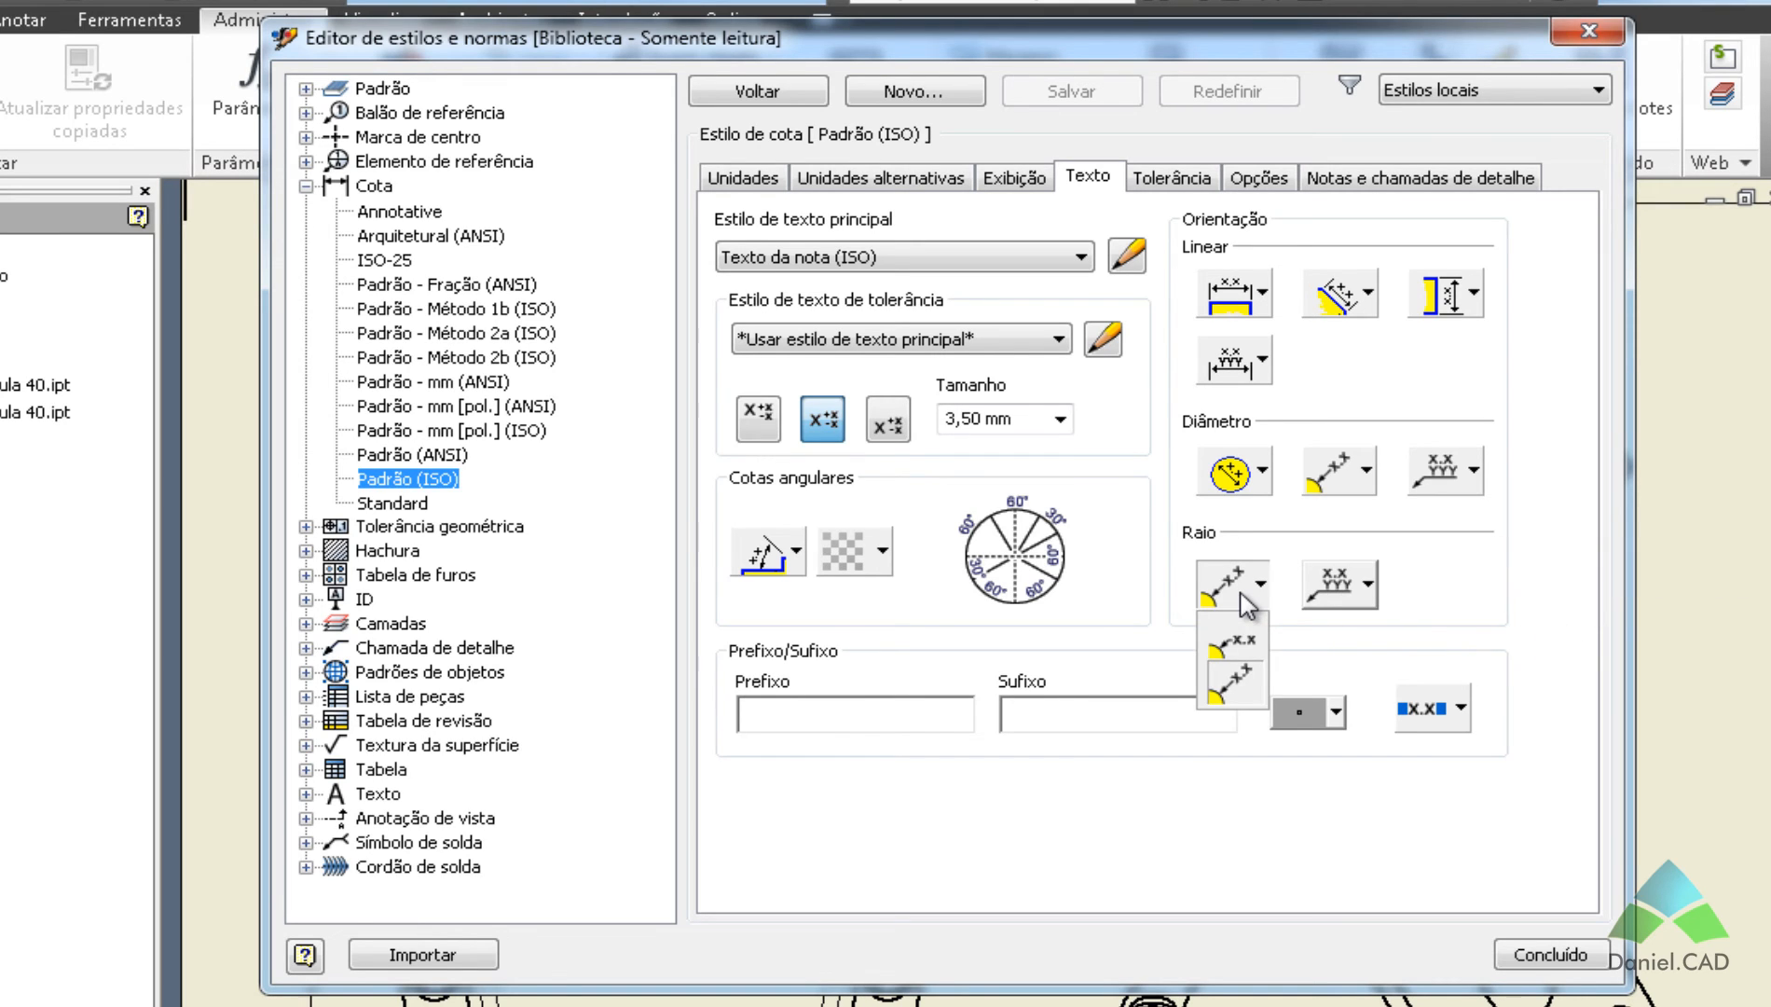
click(1239, 687)
click(1369, 585)
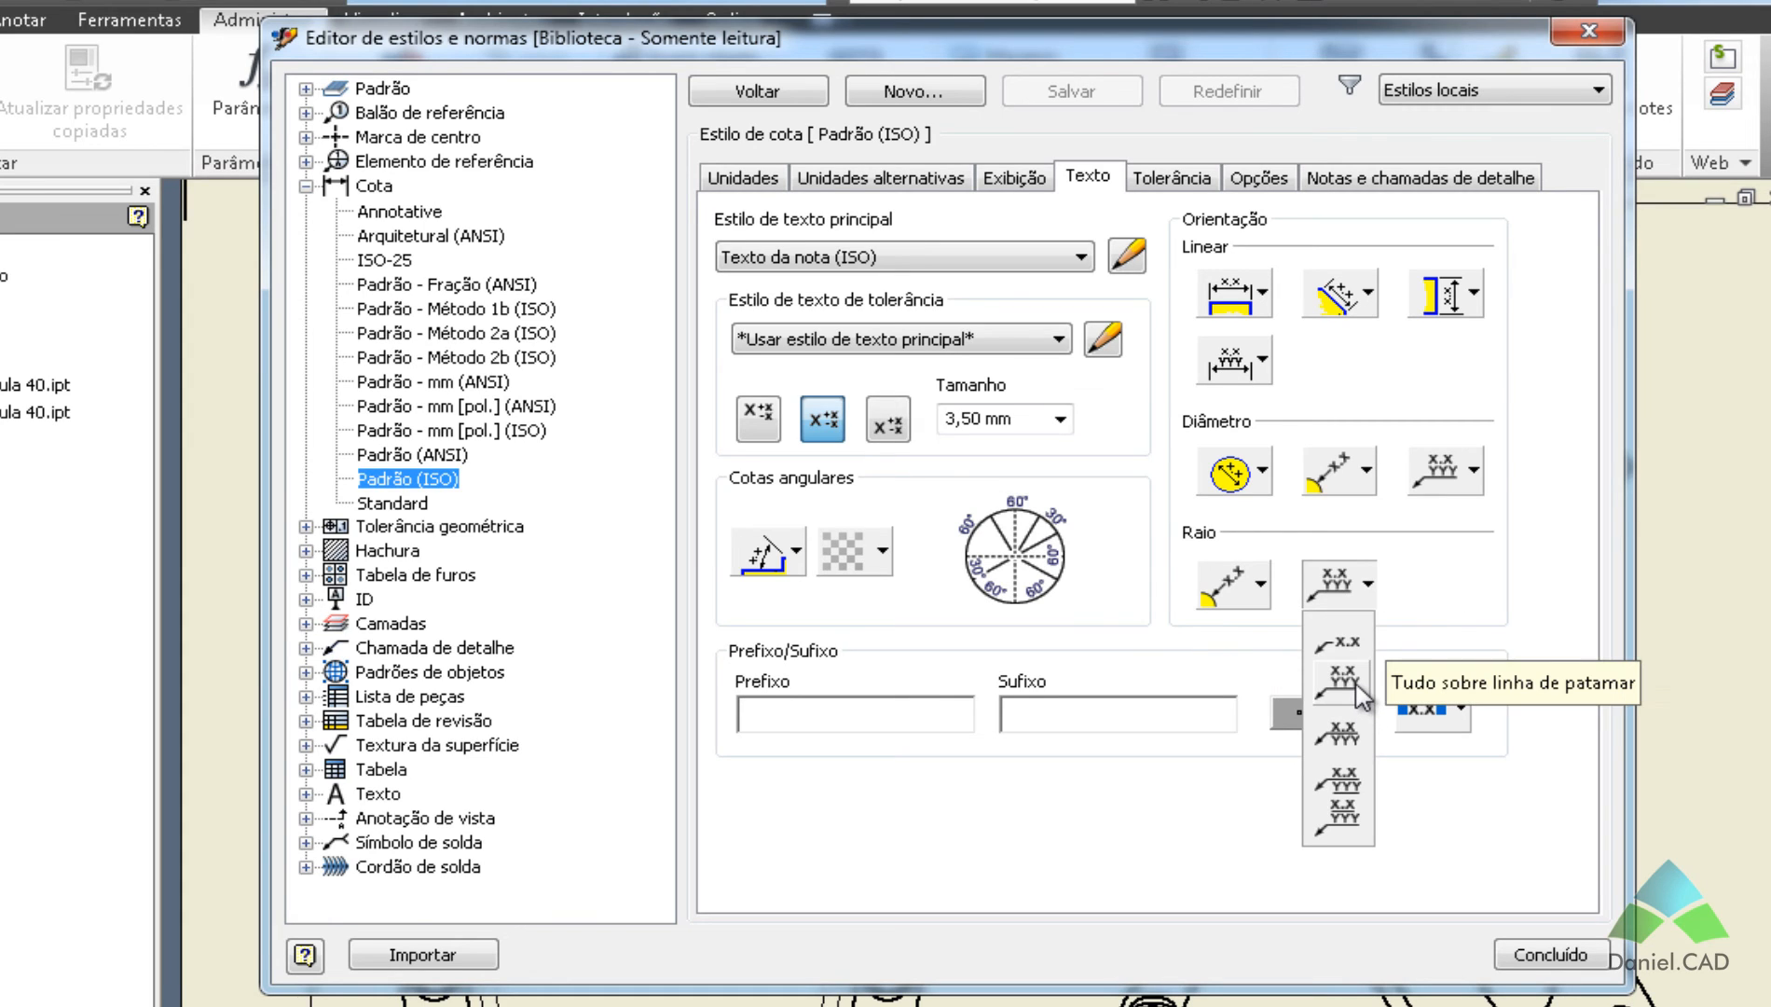
click(1432, 611)
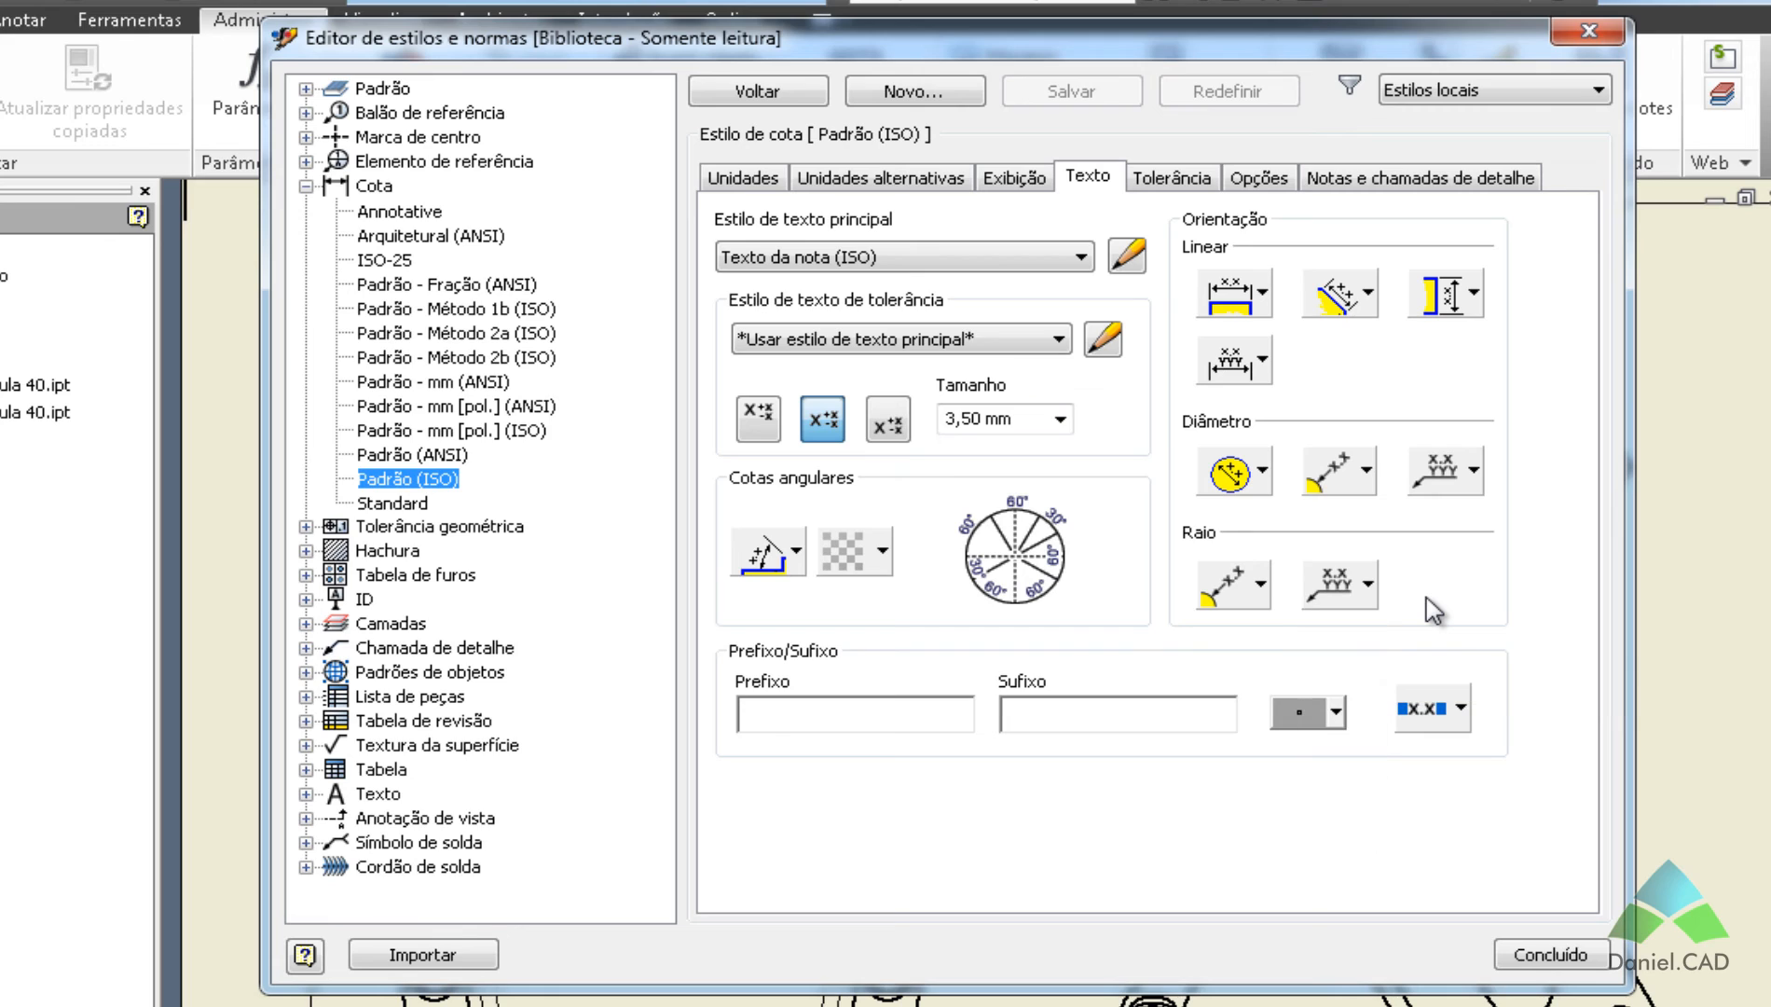
Examine the Padrão (ISO) style's tolerance display options, covering linear and angular tolerance zero formats and the remaining display choice.
click(1199, 184)
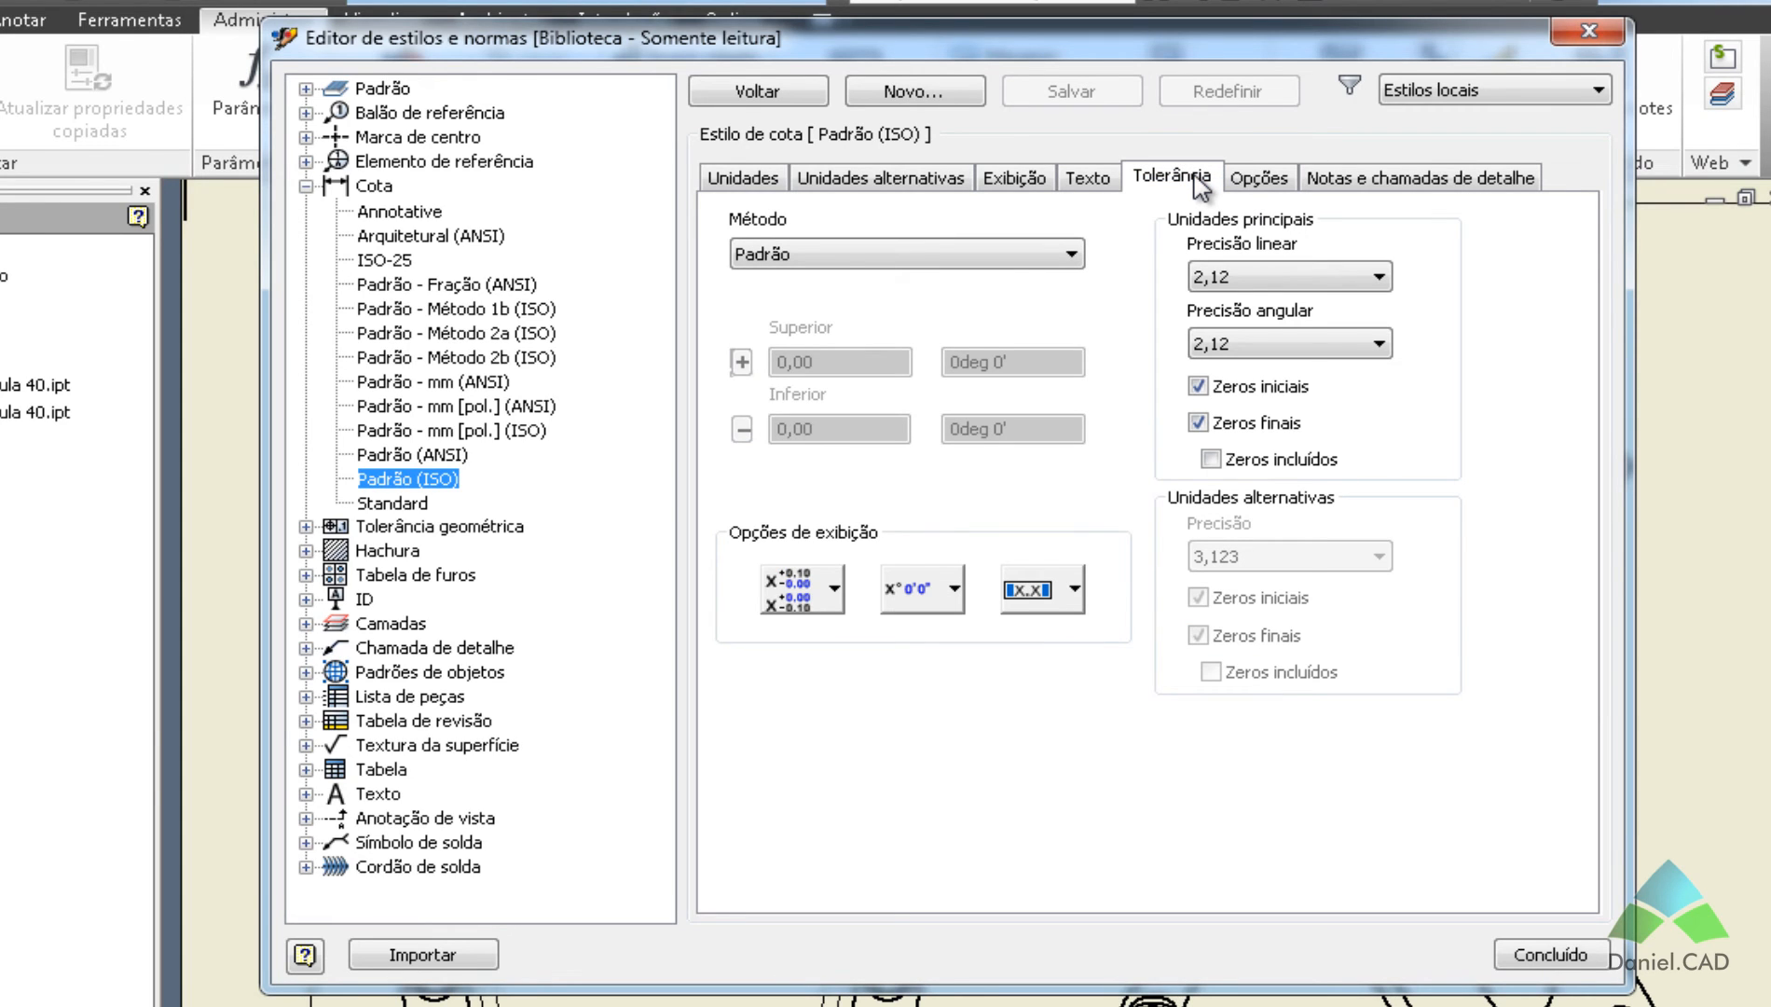
click(833, 589)
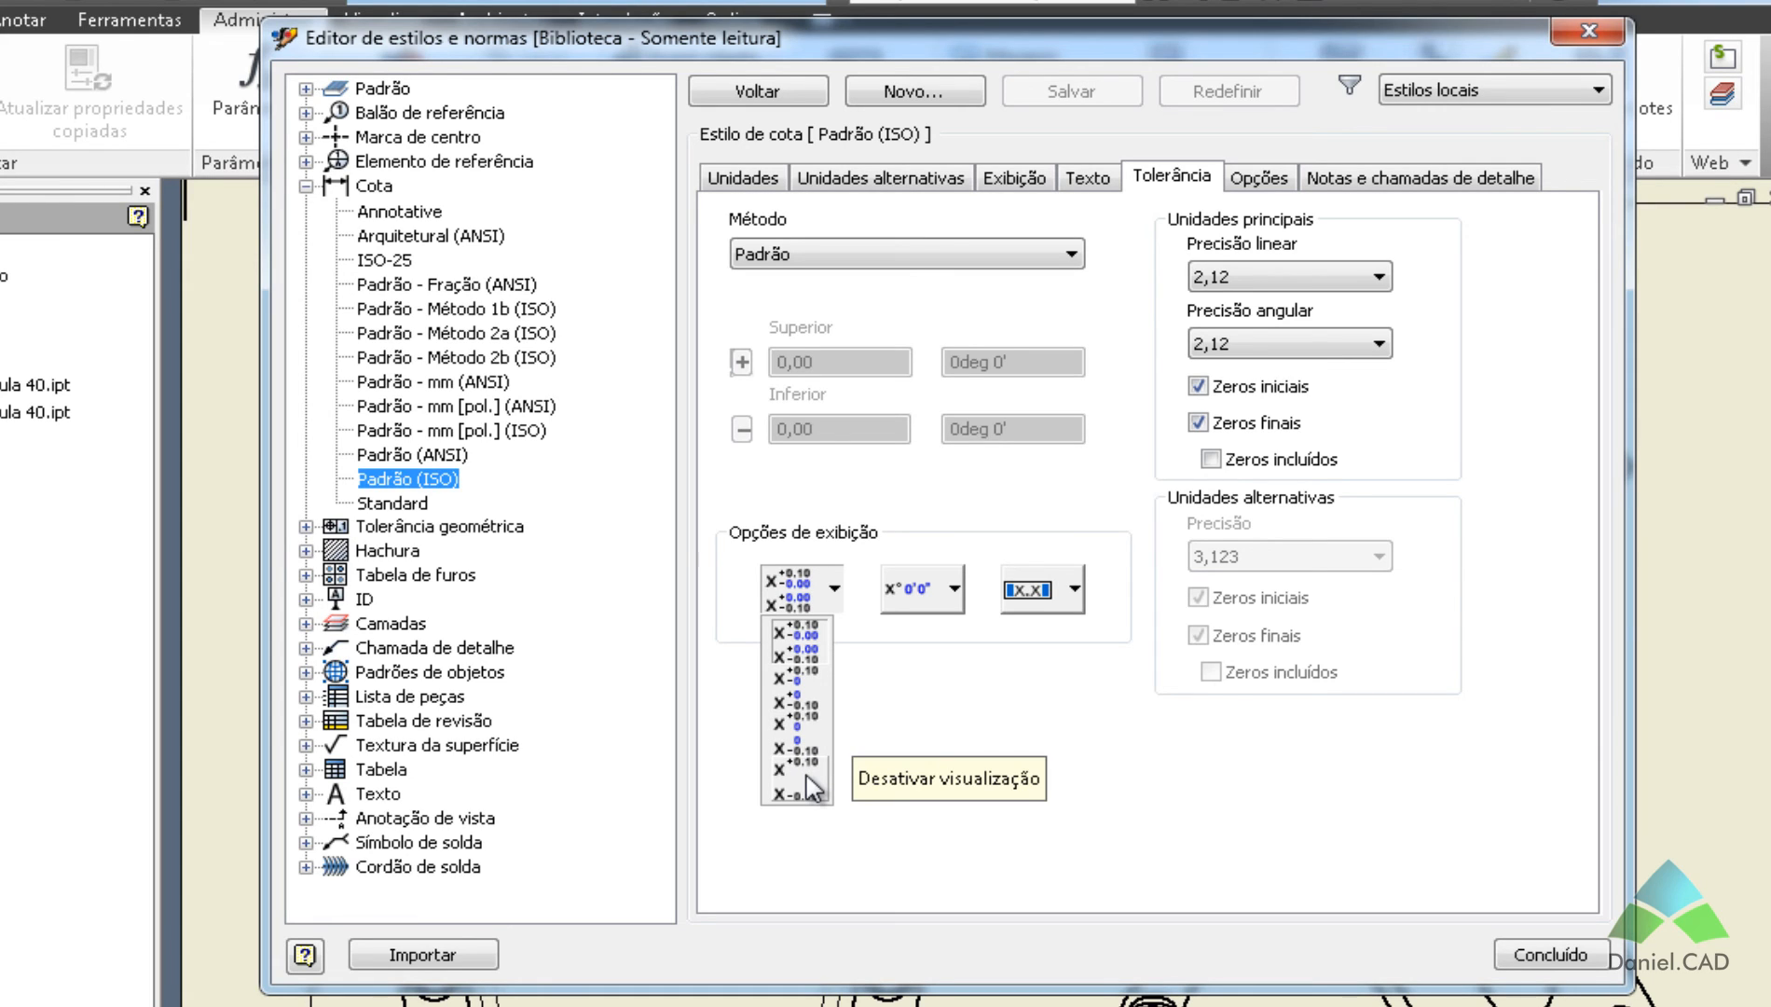
click(869, 697)
click(838, 590)
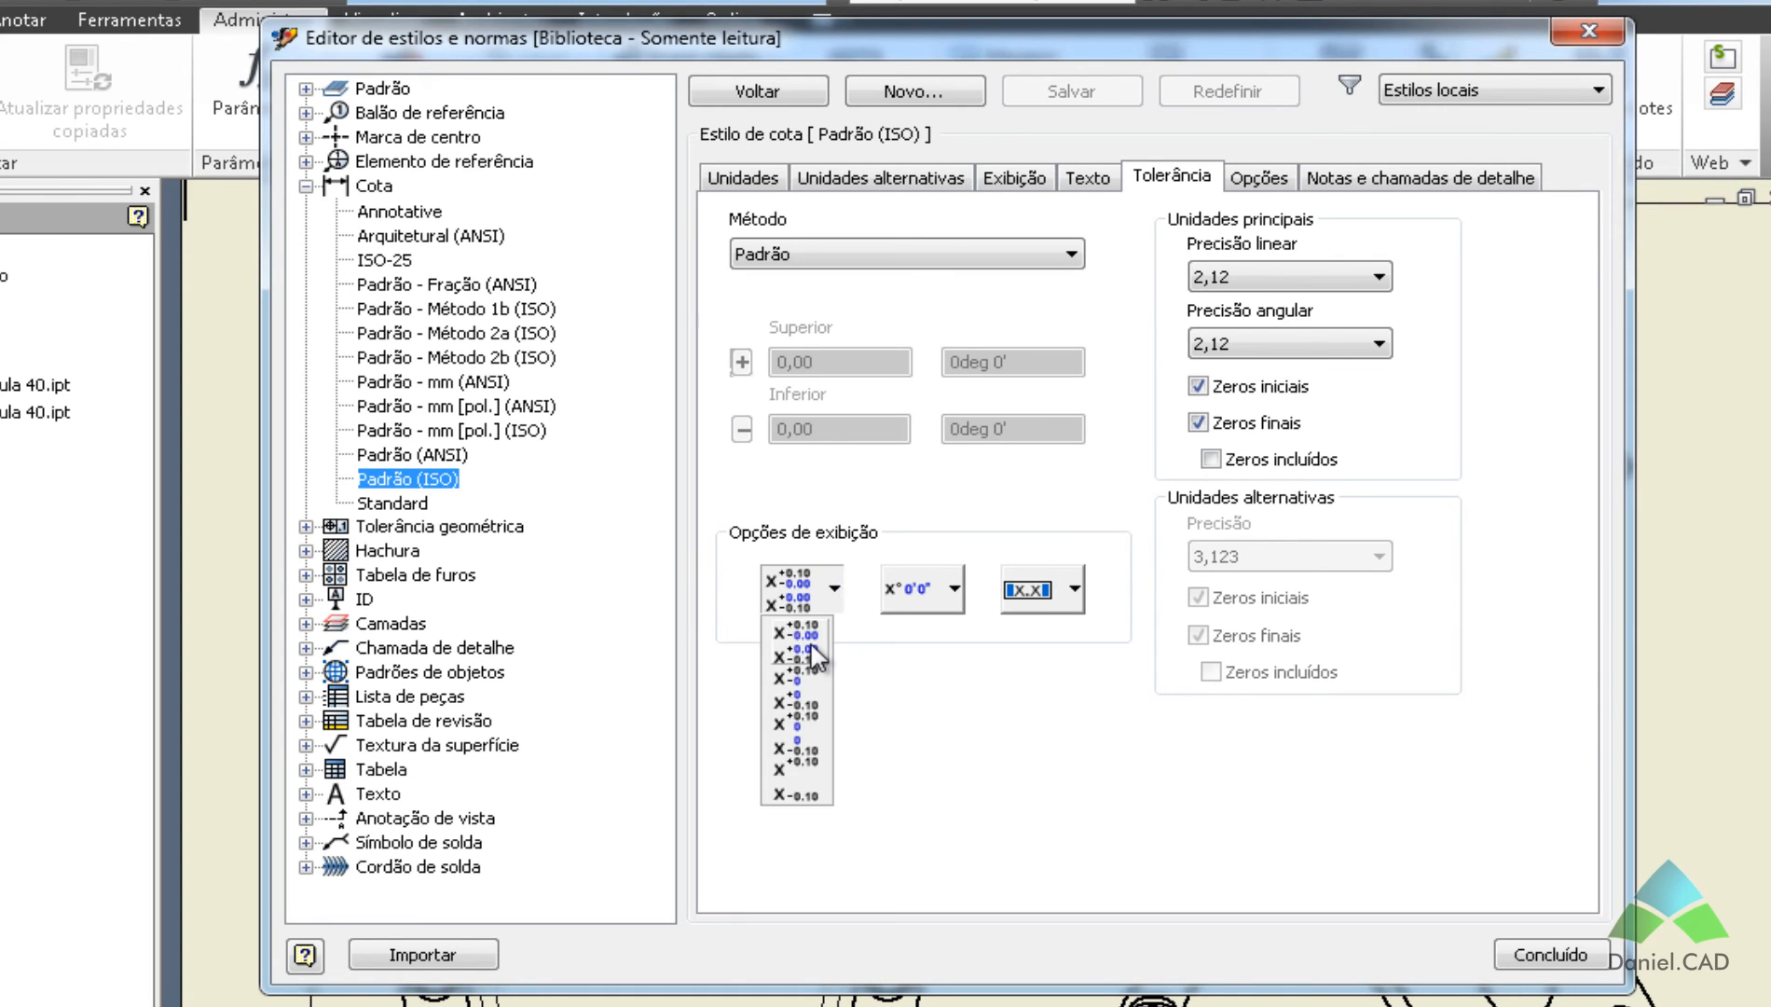
click(901, 711)
click(838, 590)
click(873, 754)
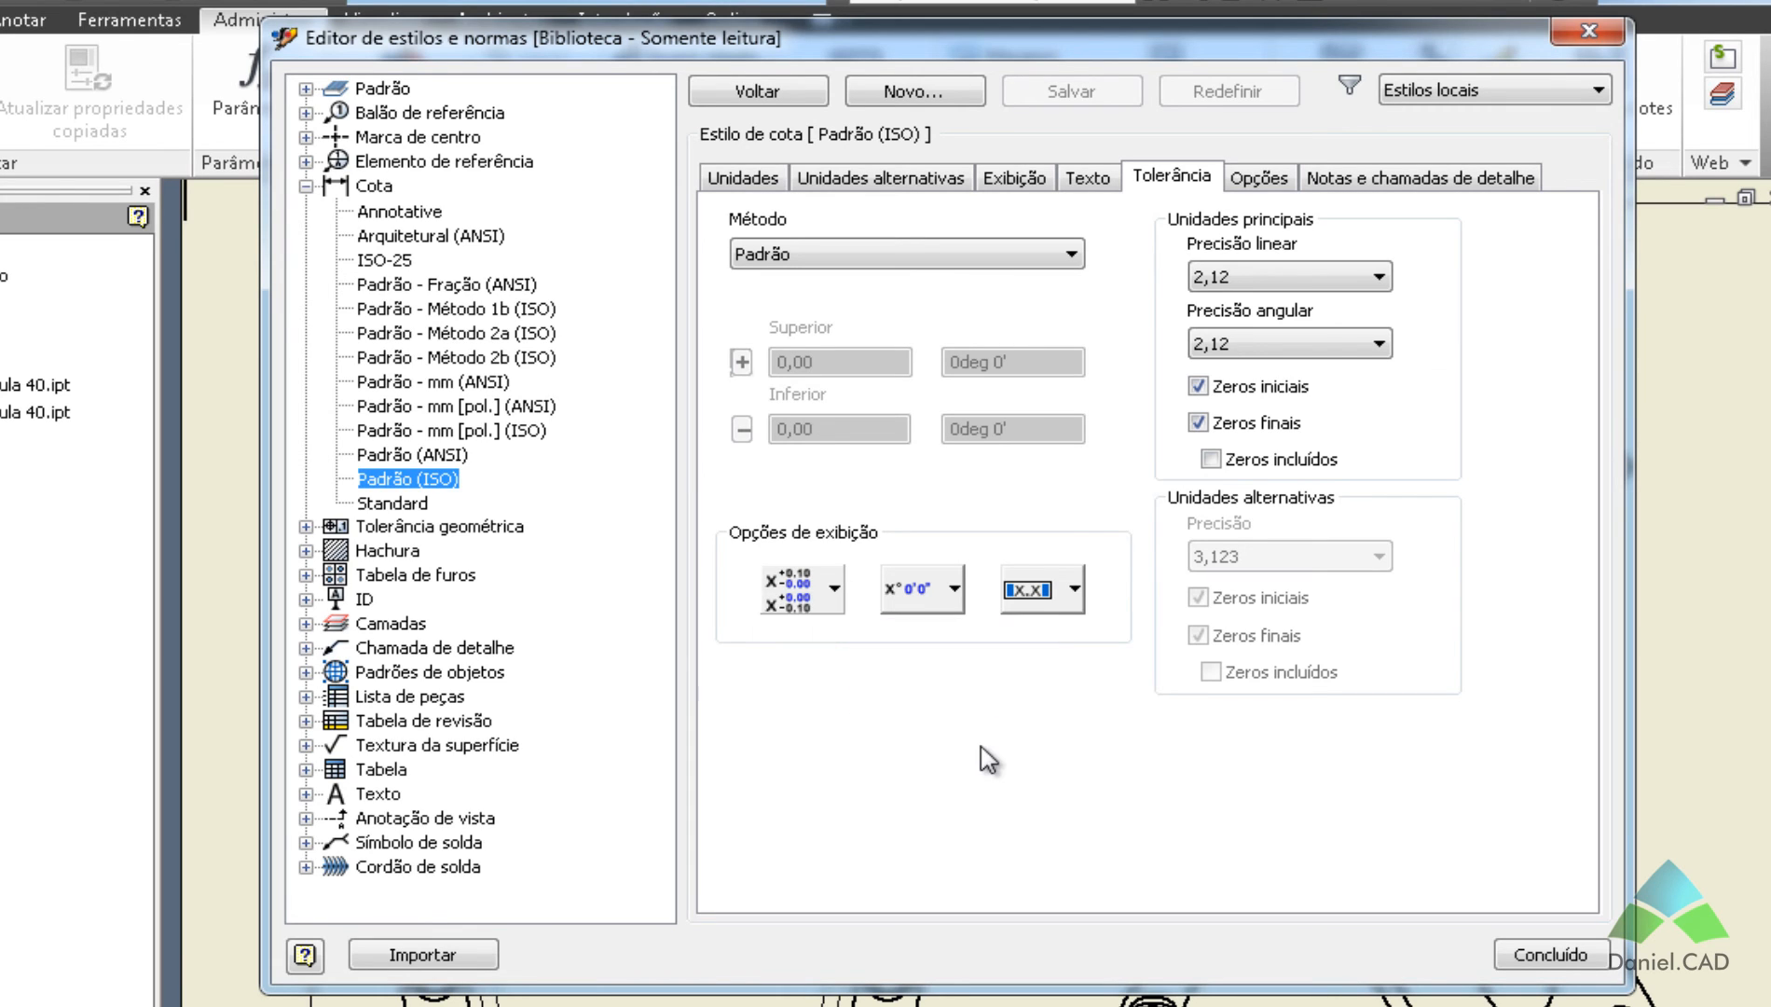
click(954, 588)
click(1105, 696)
click(1074, 588)
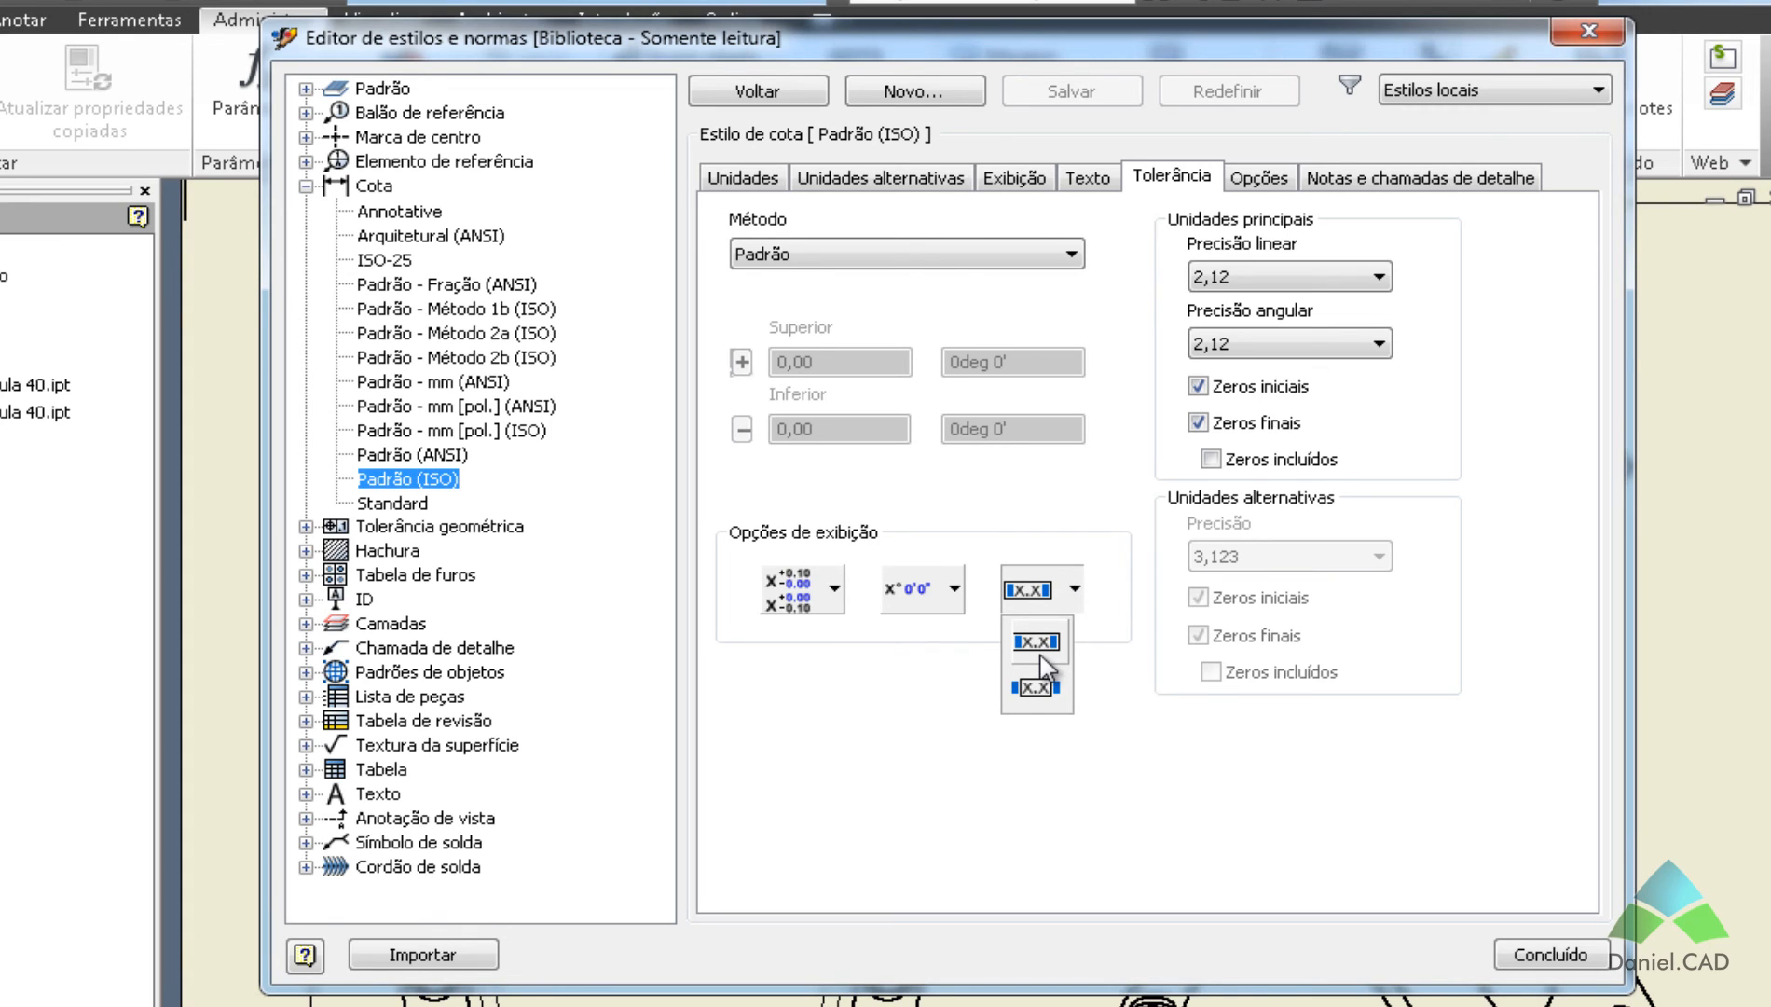
click(876, 692)
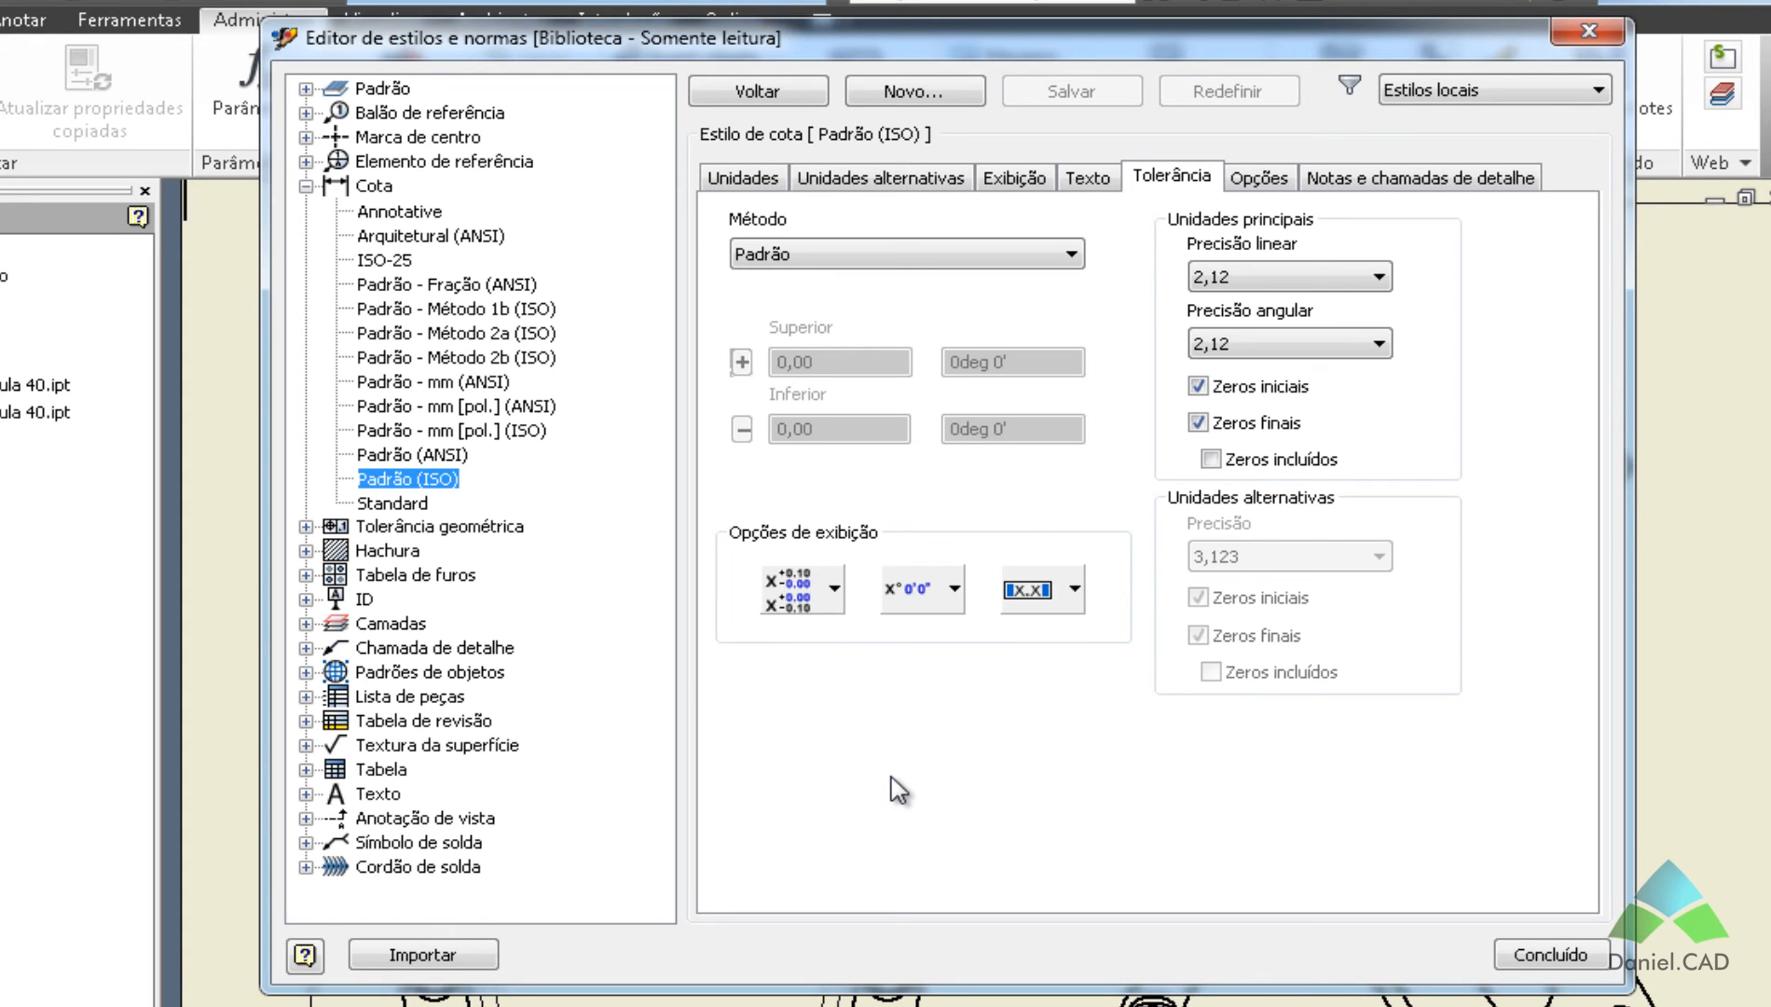
Try the Desvio tolerance method in the Padrão (ISO) dimension style and return the method to Padrão.
click(877, 261)
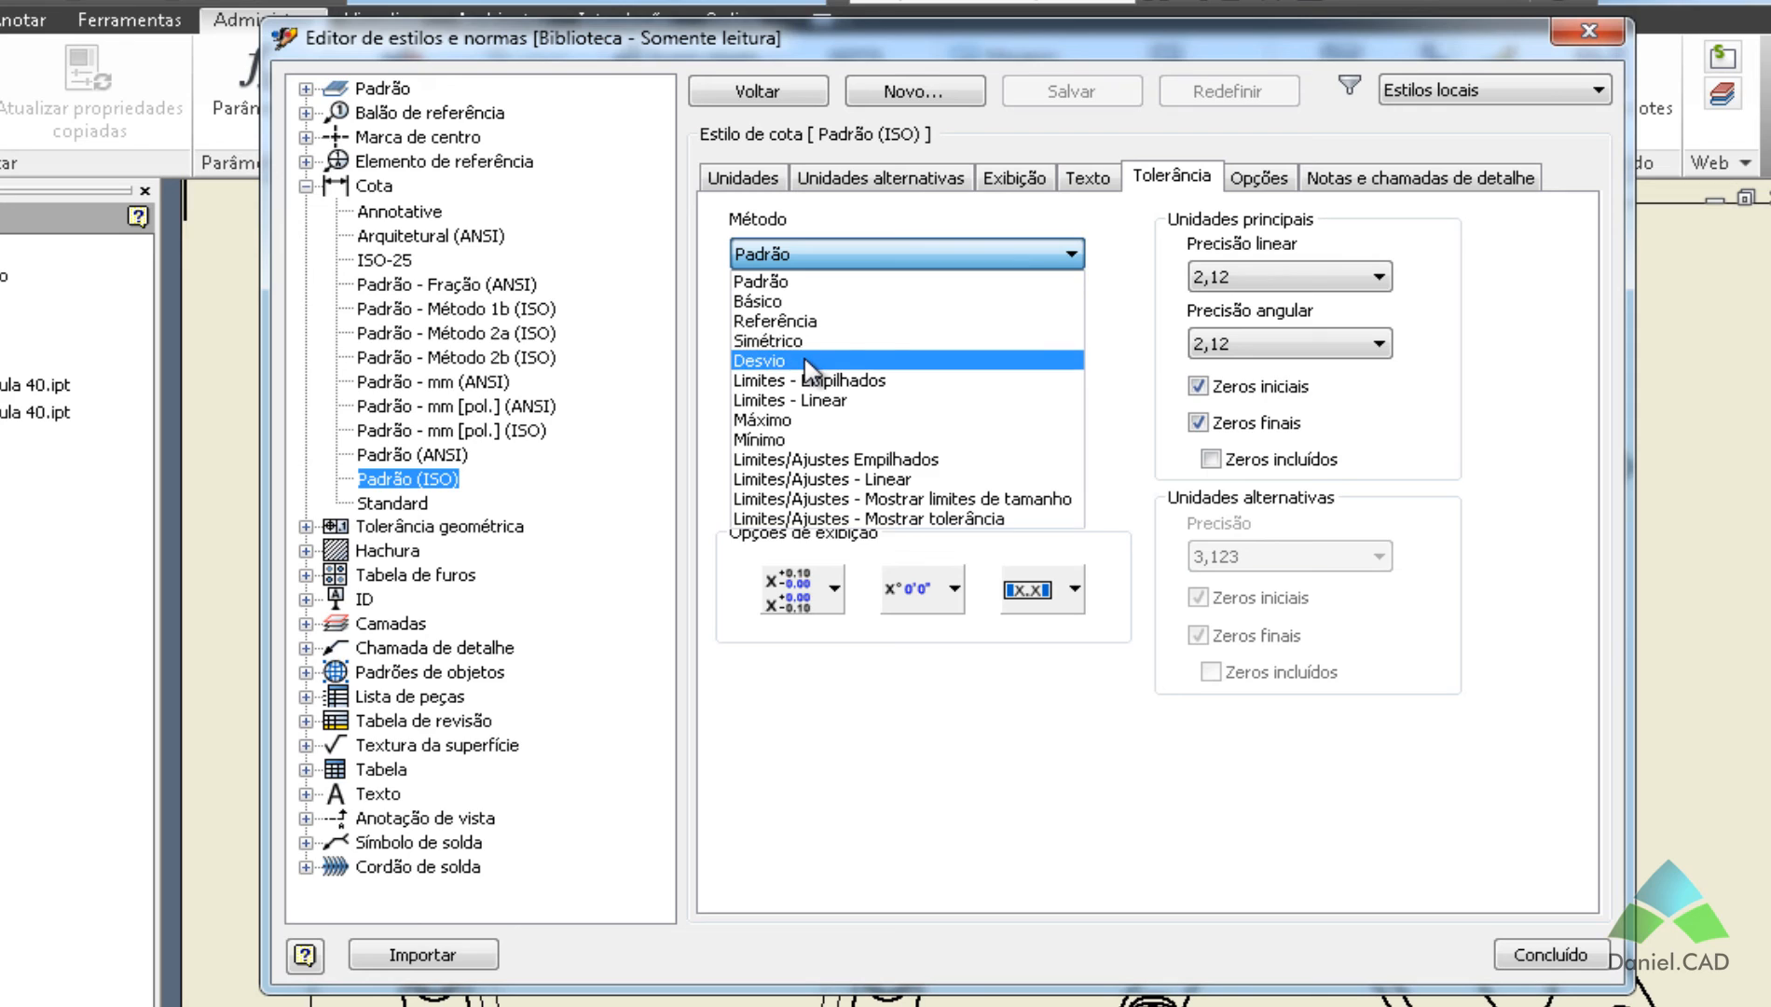
click(807, 361)
click(858, 257)
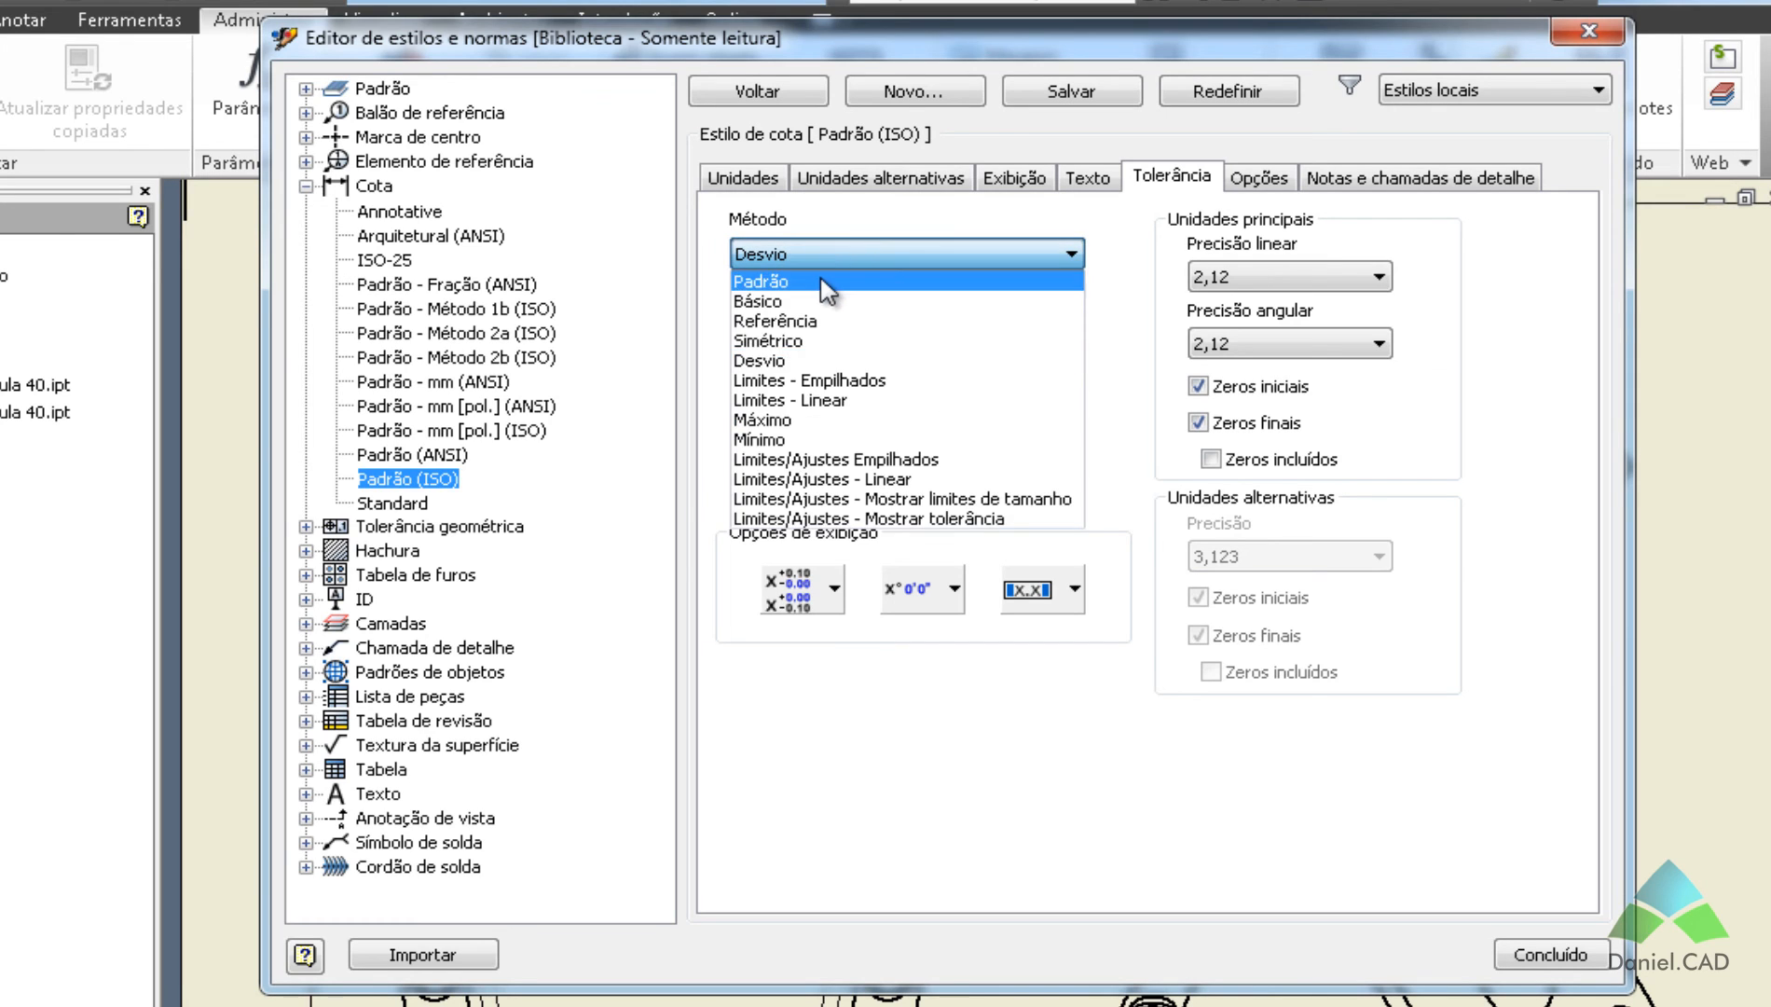
click(829, 281)
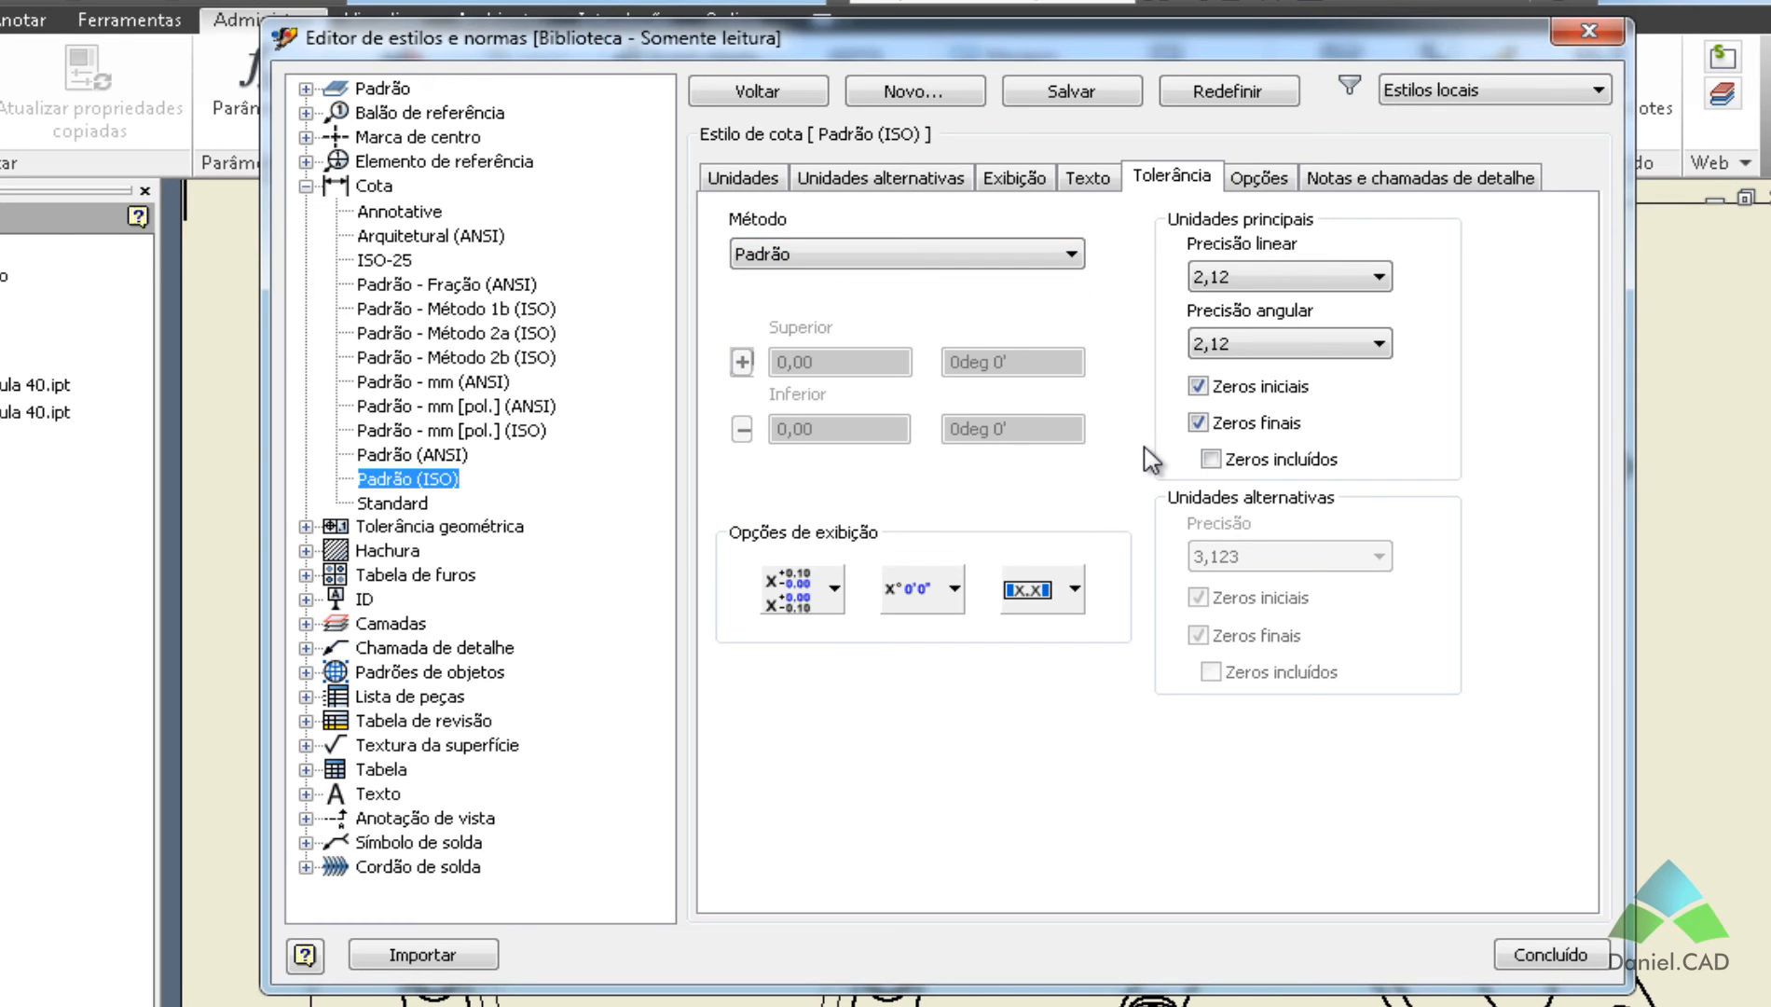
Try the jogged radius dimension option in the Padrão (ISO) style and return it to Não deslocar.
click(1284, 178)
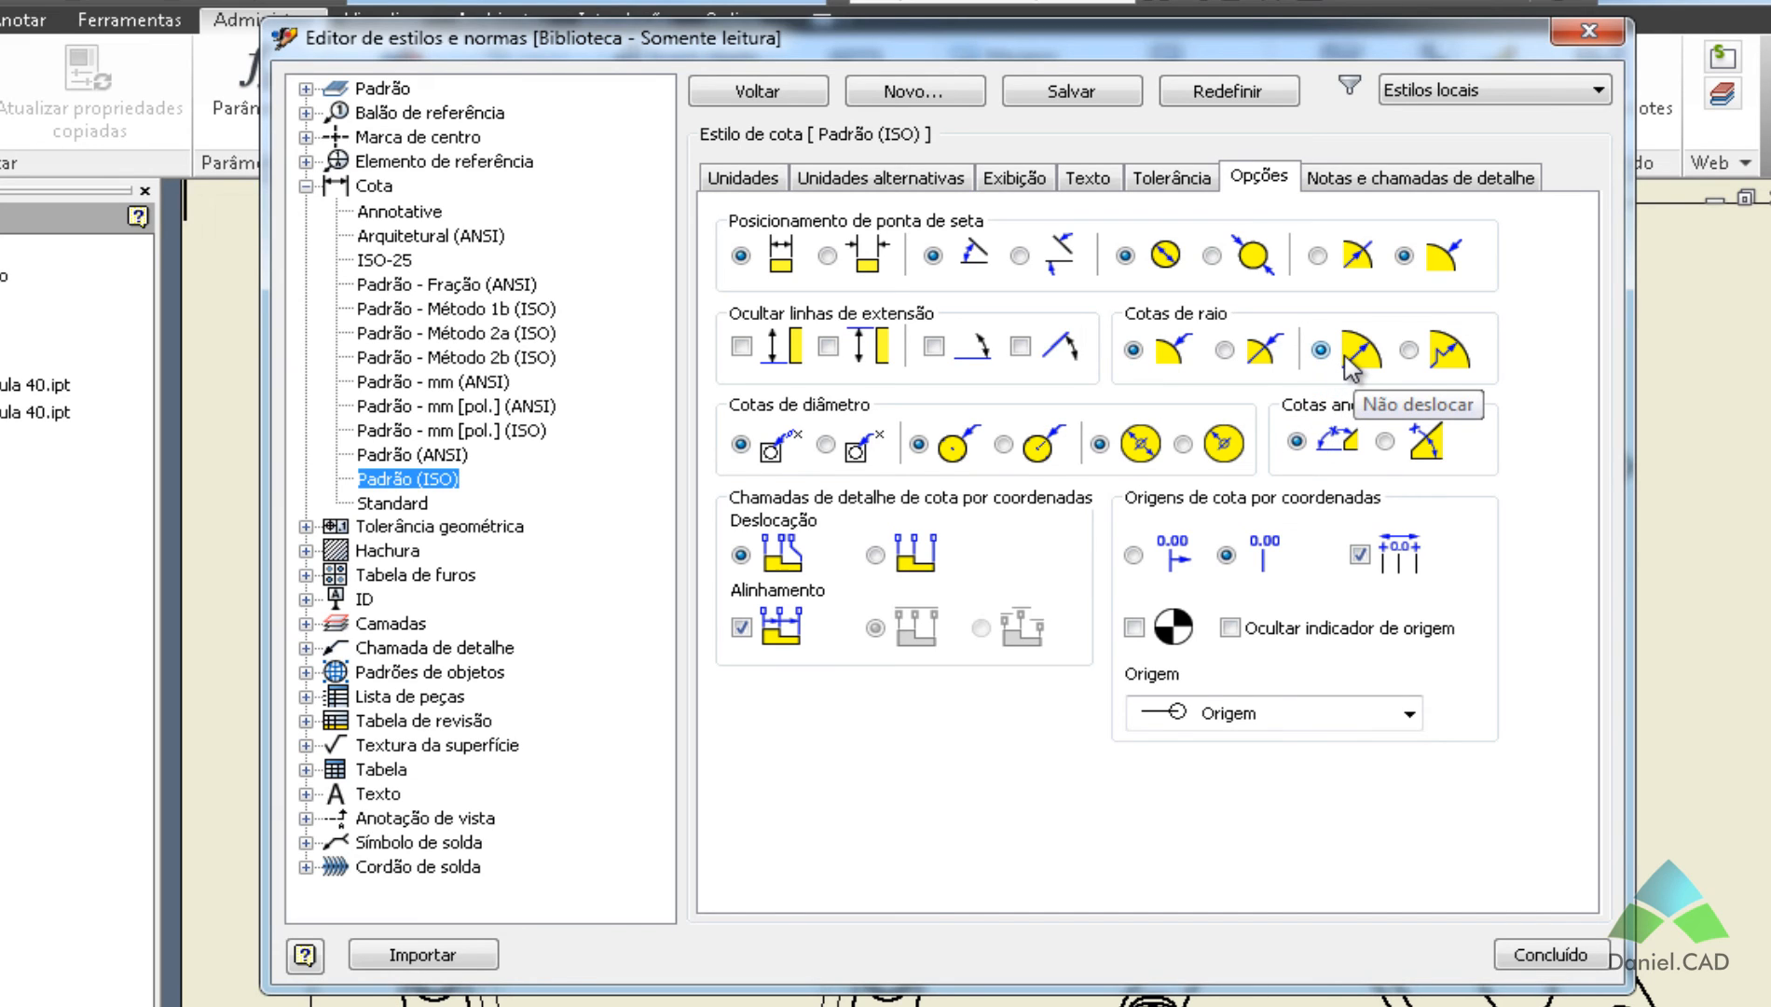
click(1447, 354)
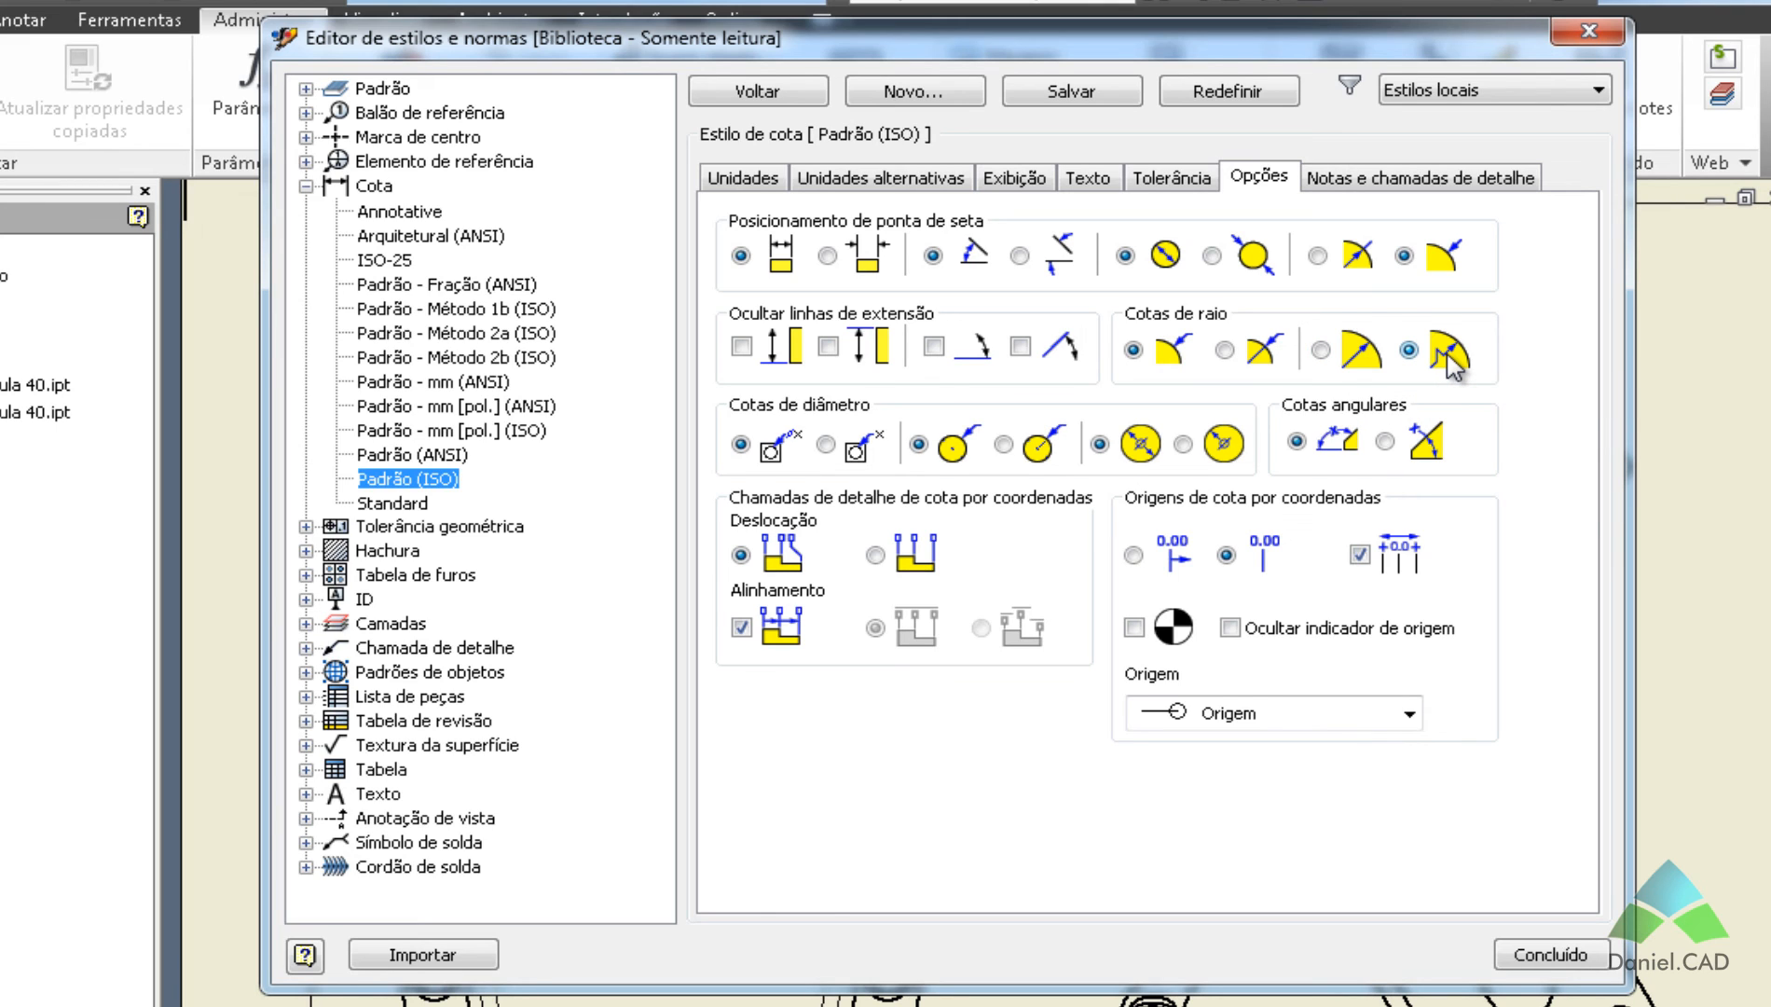
click(1343, 360)
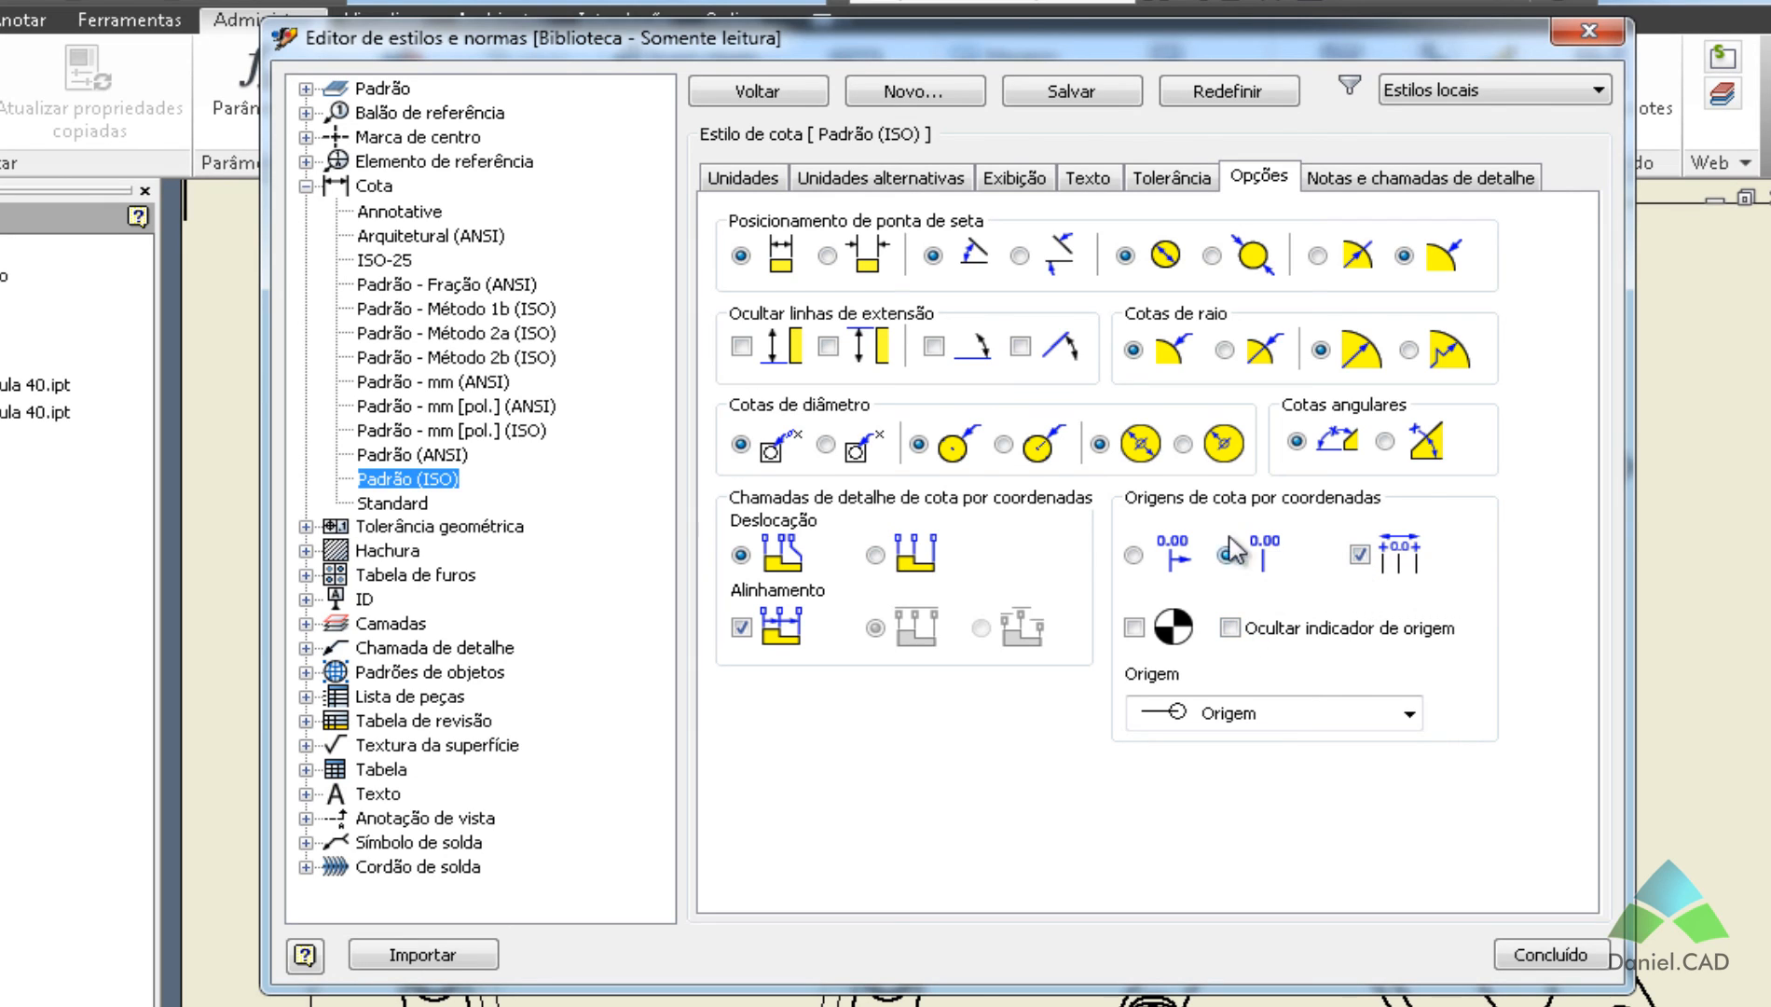
Set the origin symbol for ordinate dimensions in the Padrão (ISO) style to Preenchido, leaving the origin indicator checkbox cleared.
click(1134, 629)
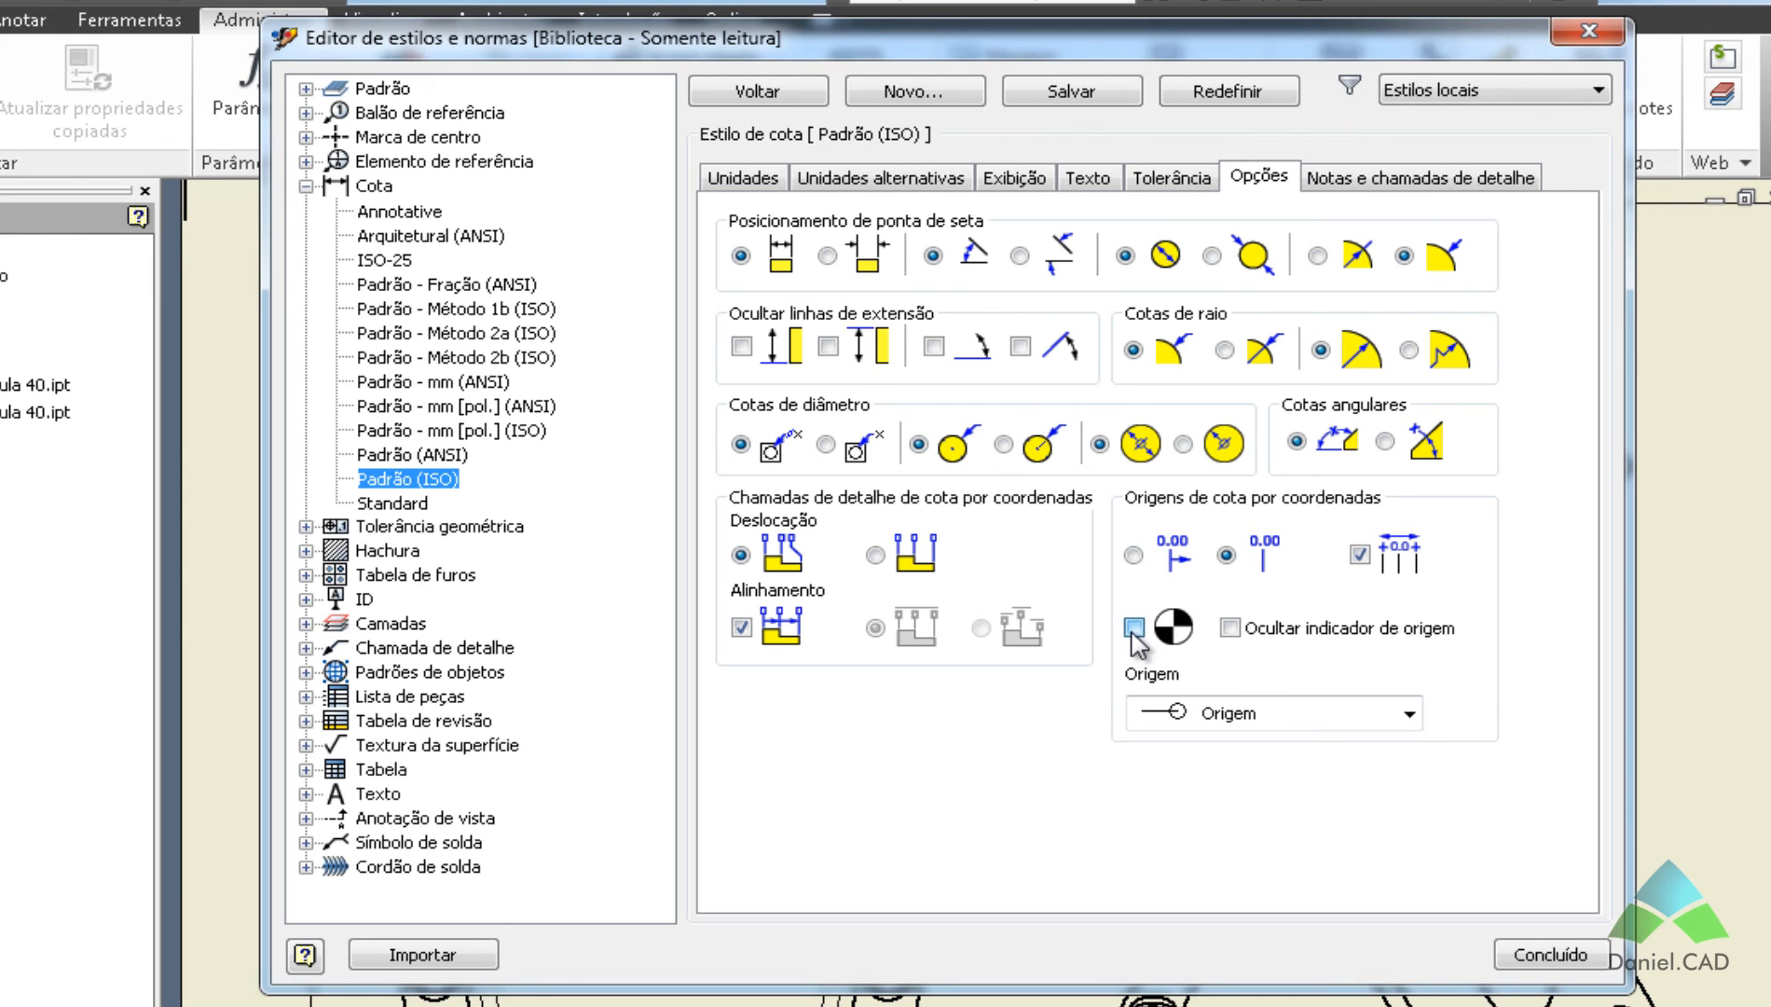
click(1133, 628)
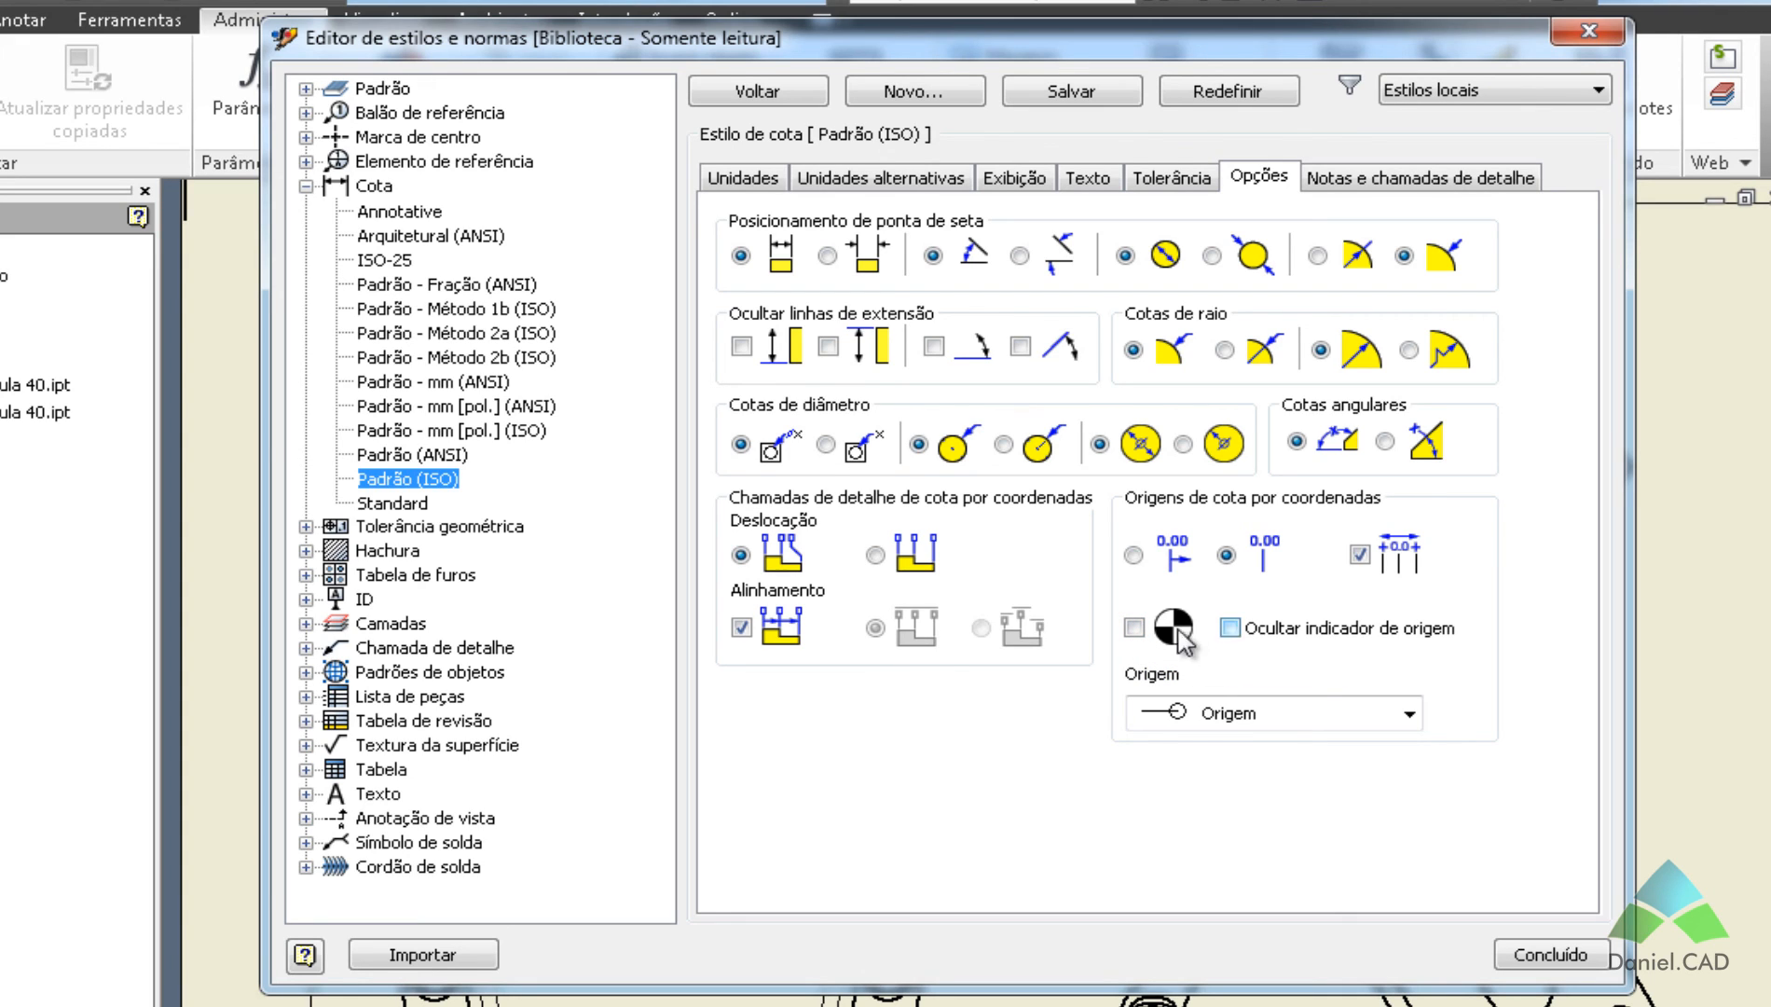
click(1375, 710)
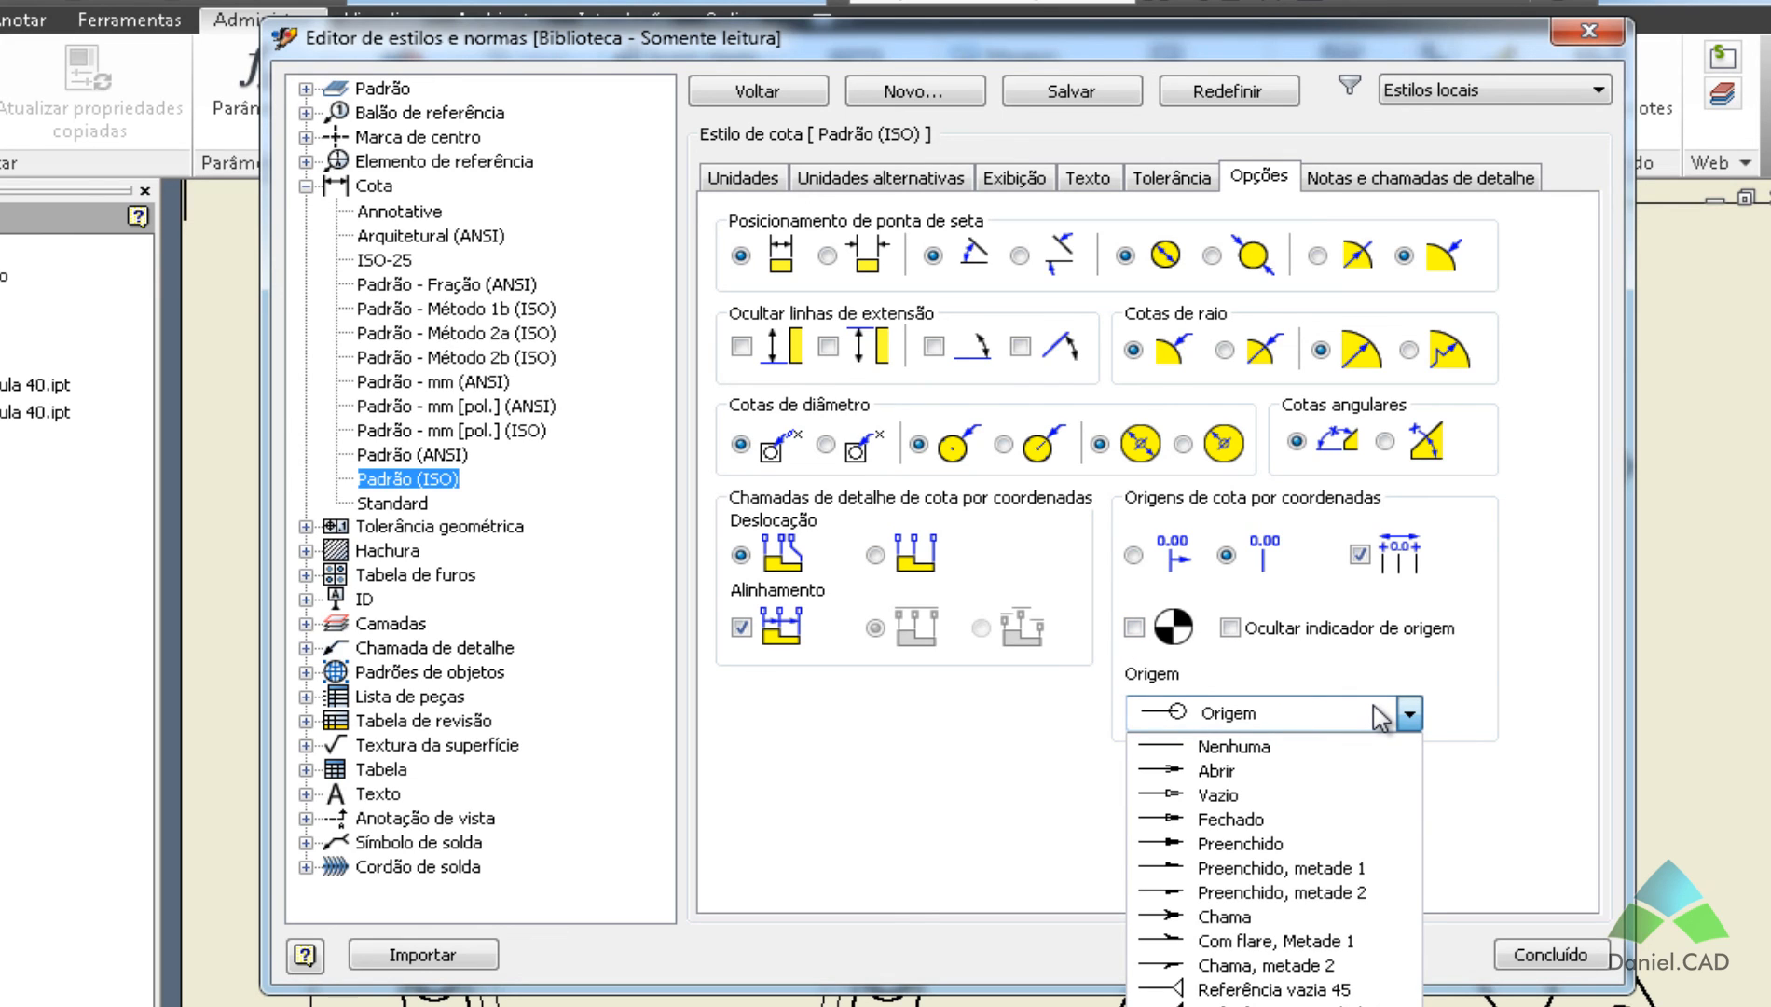
click(1342, 843)
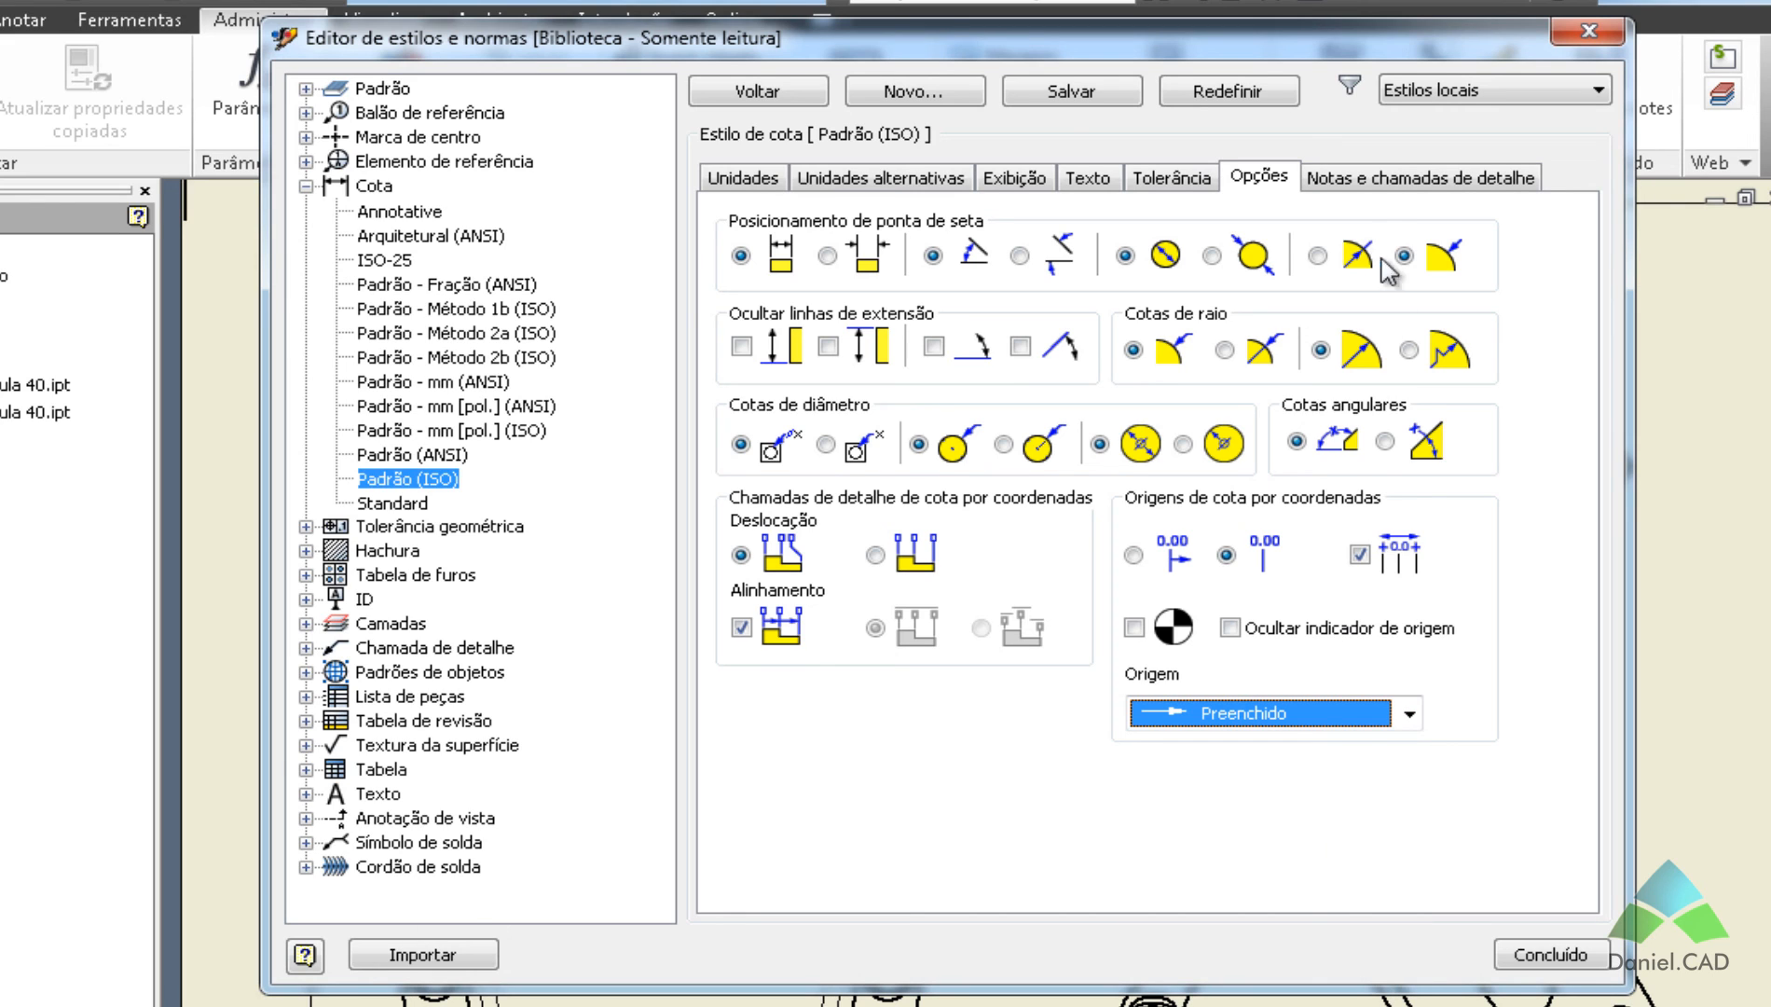
Examine the Padrão (ISO) dimension style's hole, chamfer, bend and punch note formats, returning to the hole note settings.
click(1370, 177)
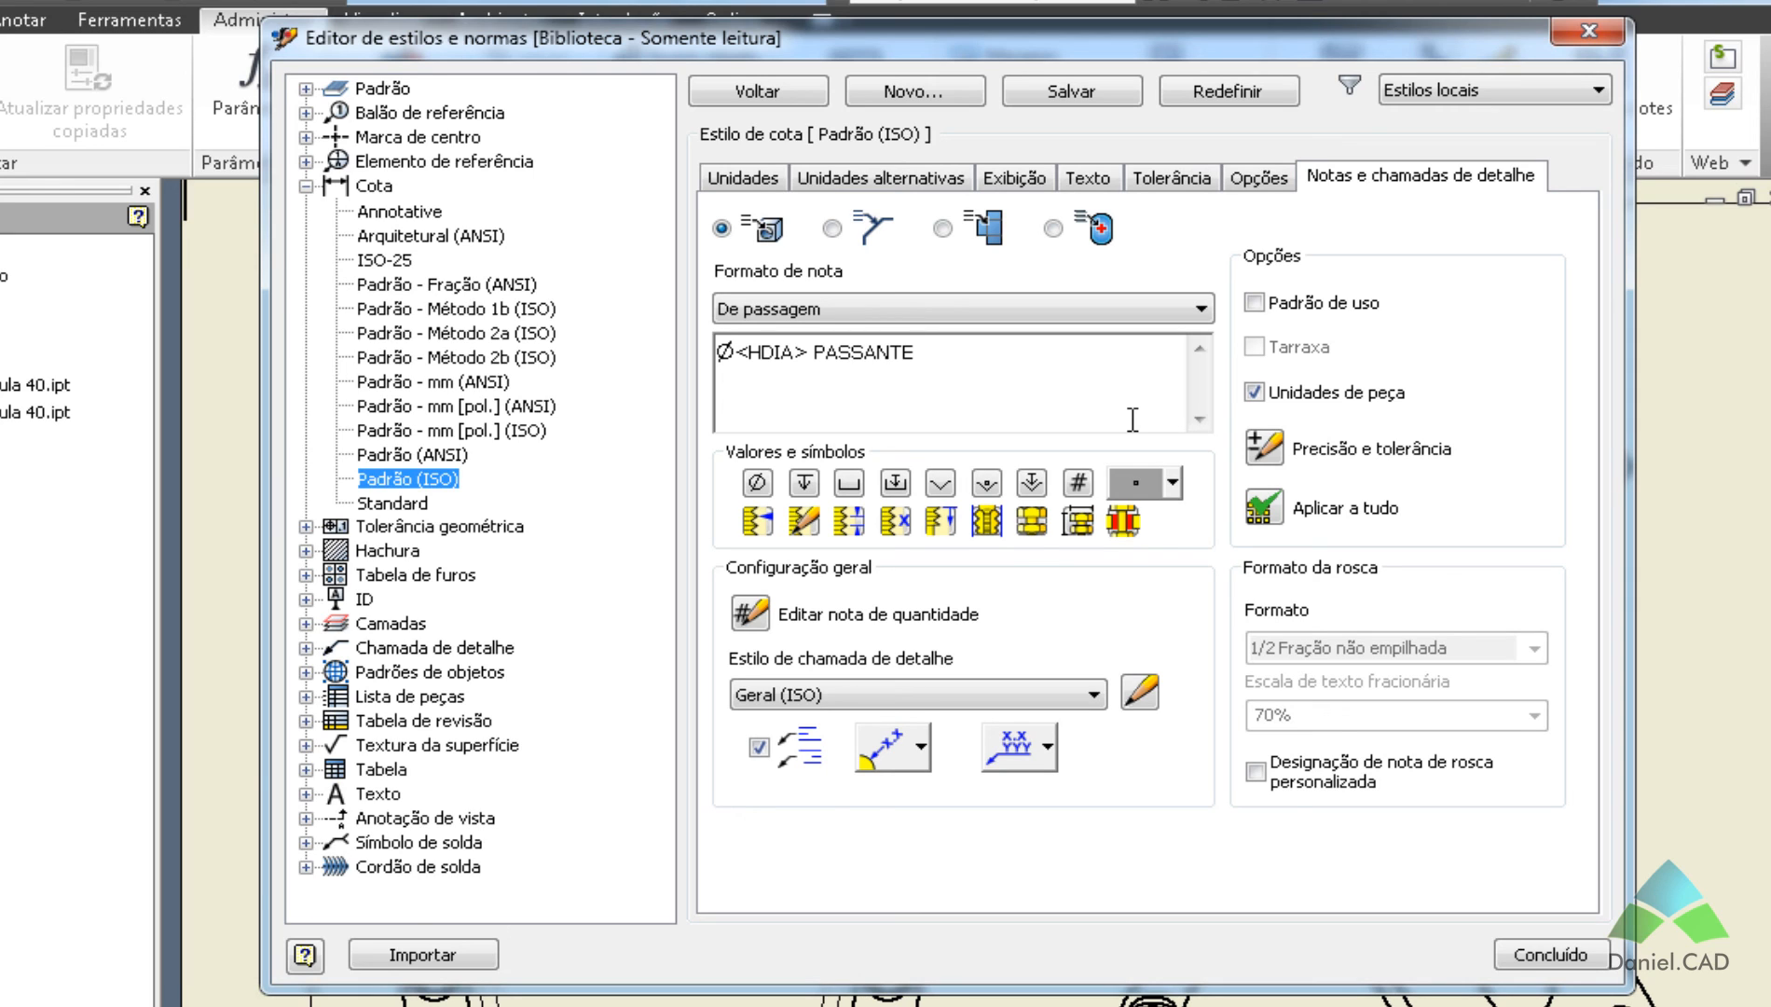
click(834, 229)
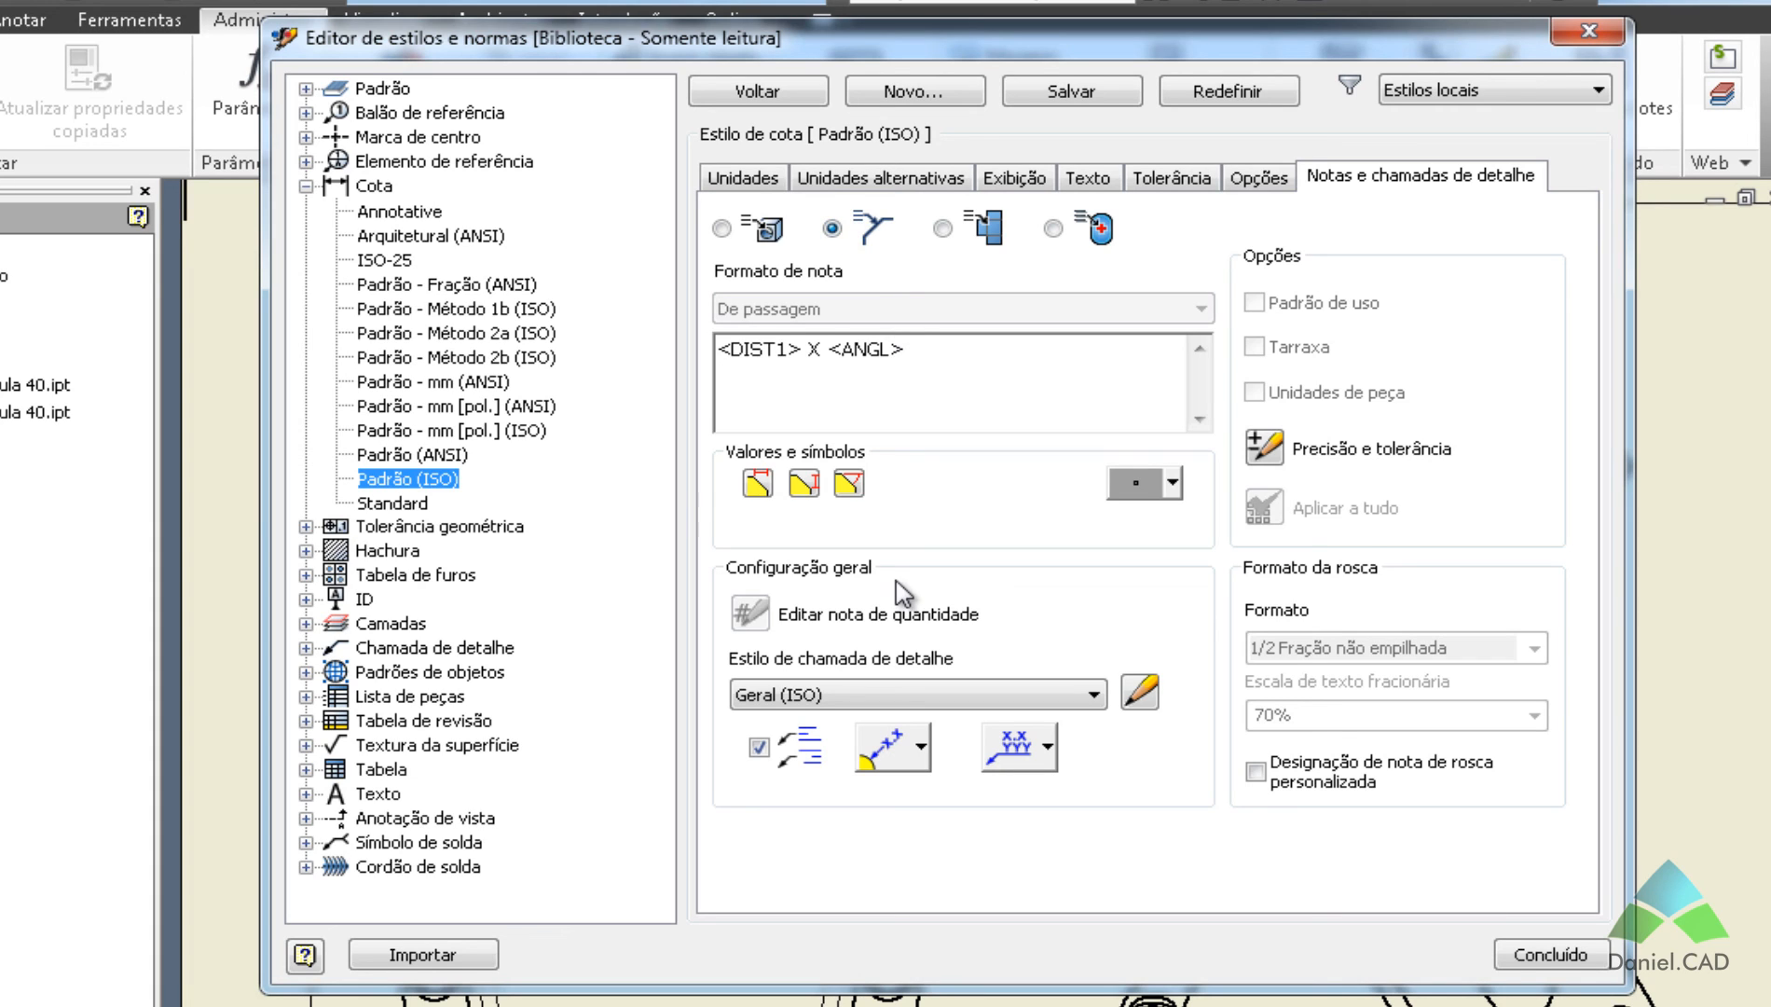
click(942, 228)
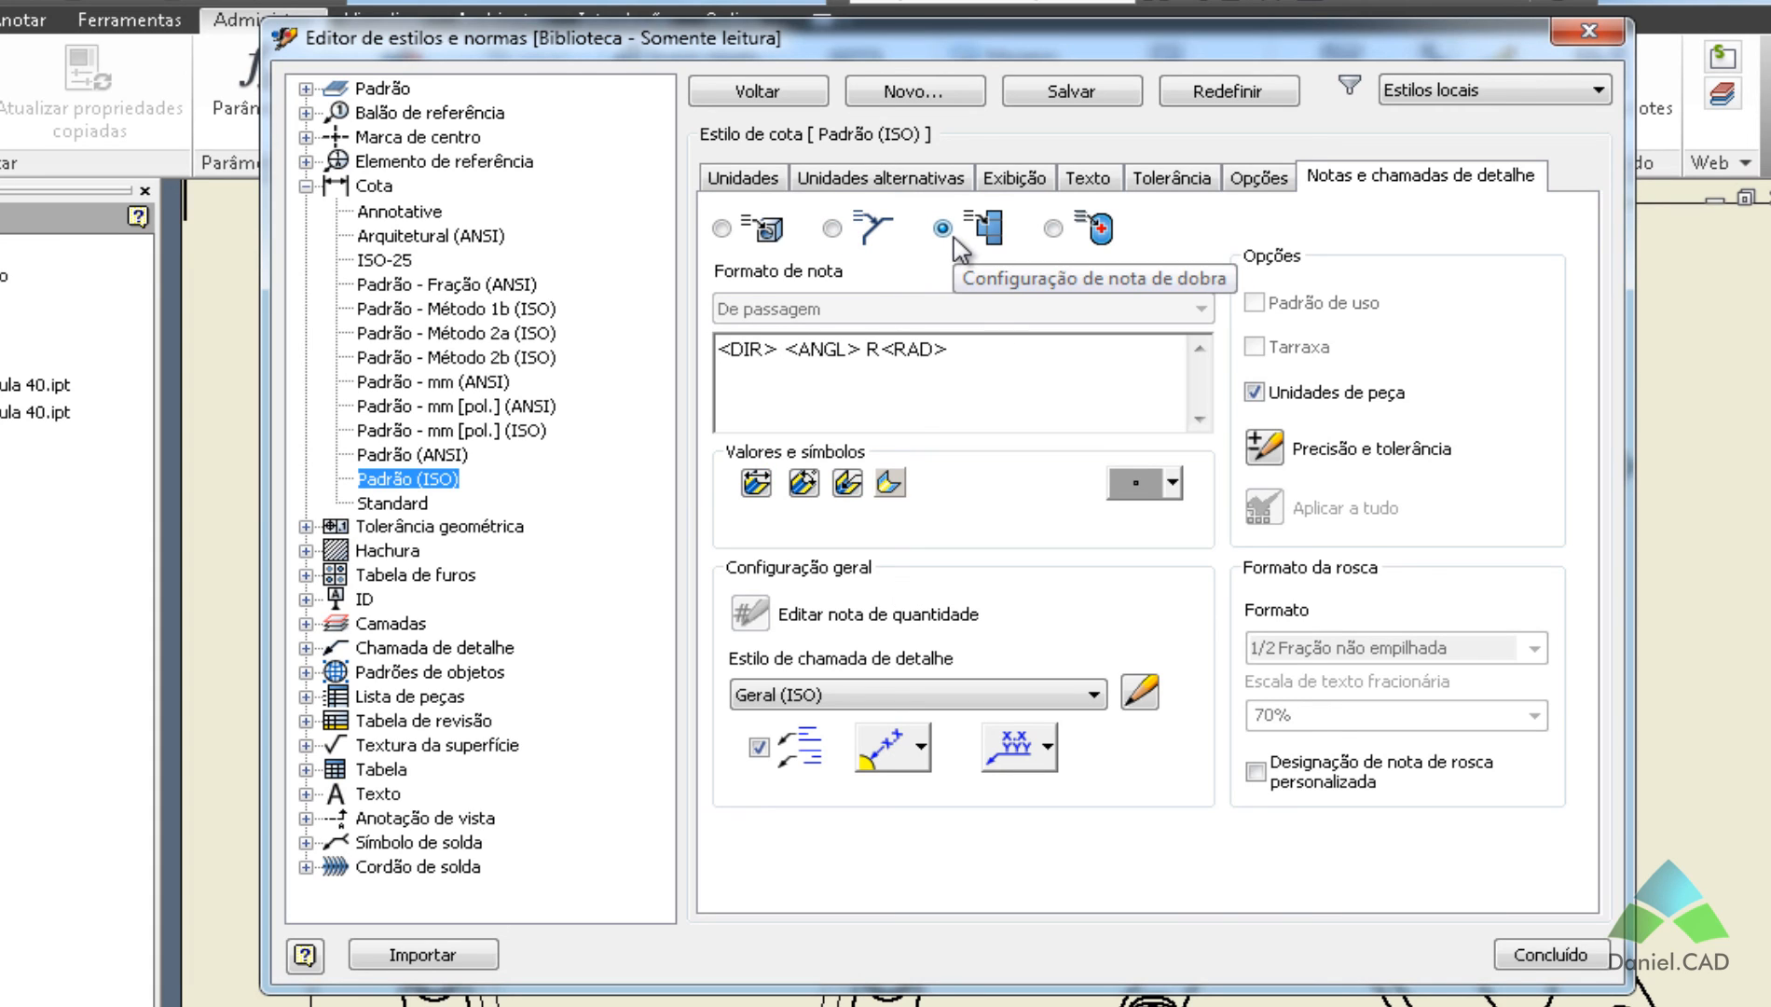
click(1058, 230)
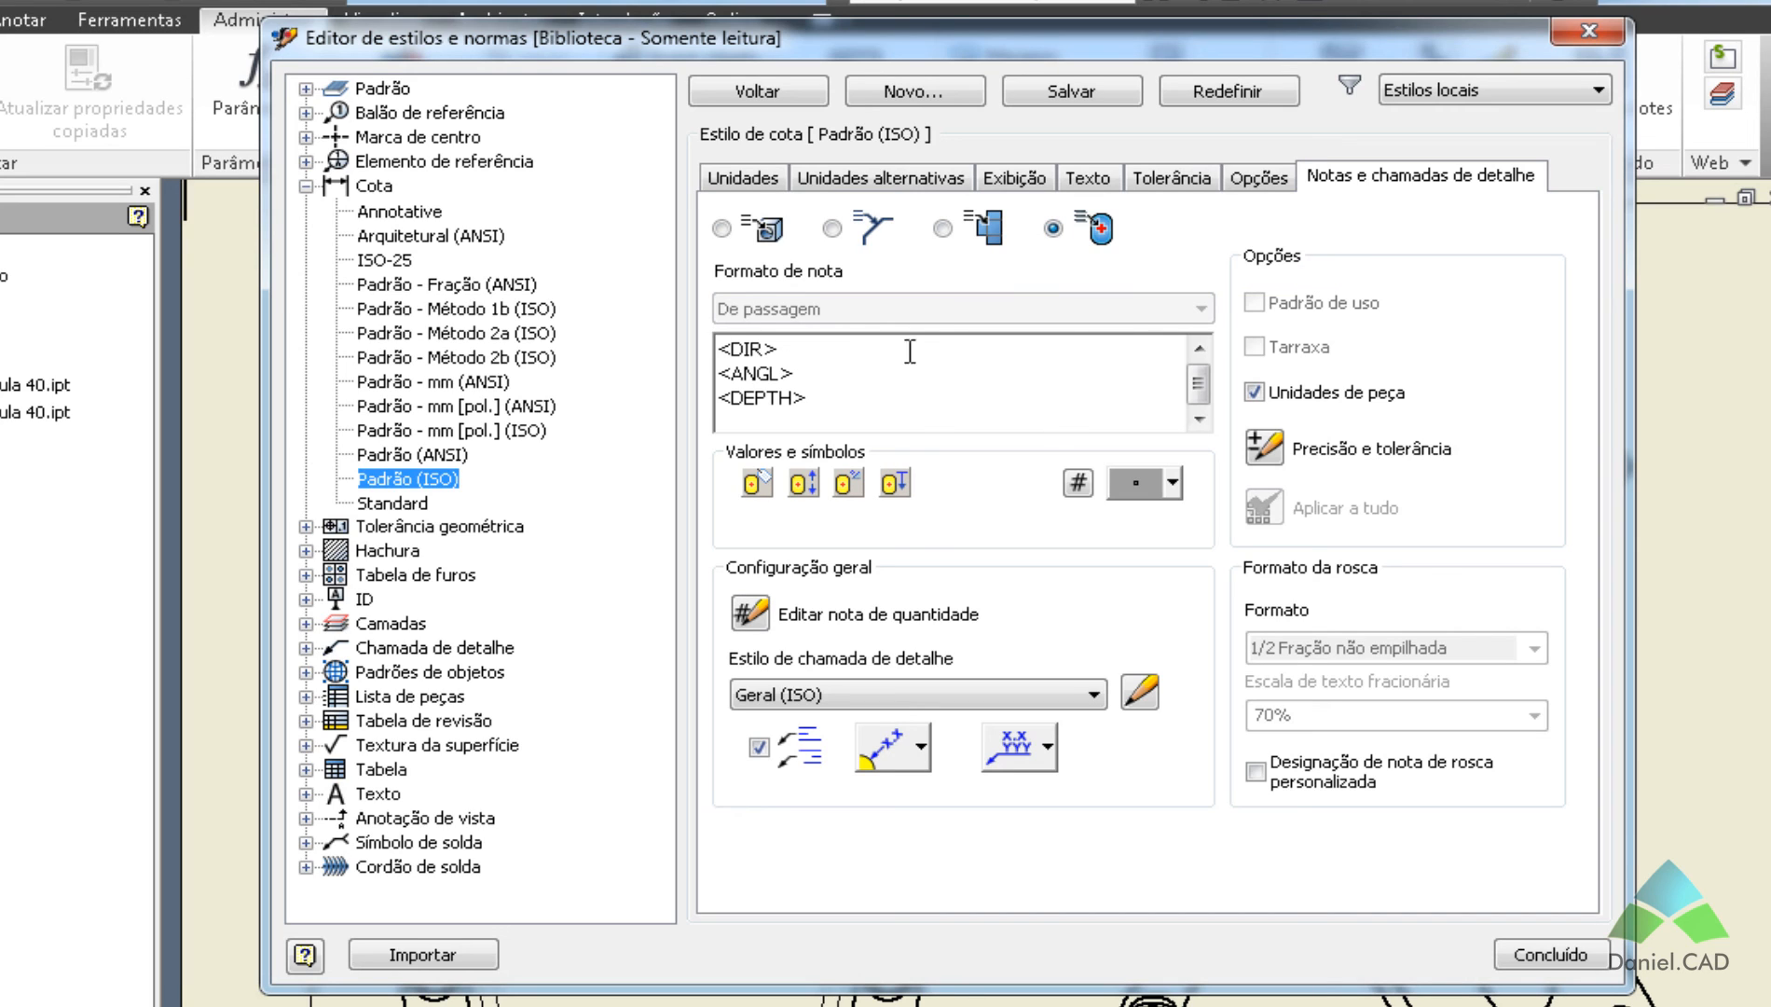
click(743, 235)
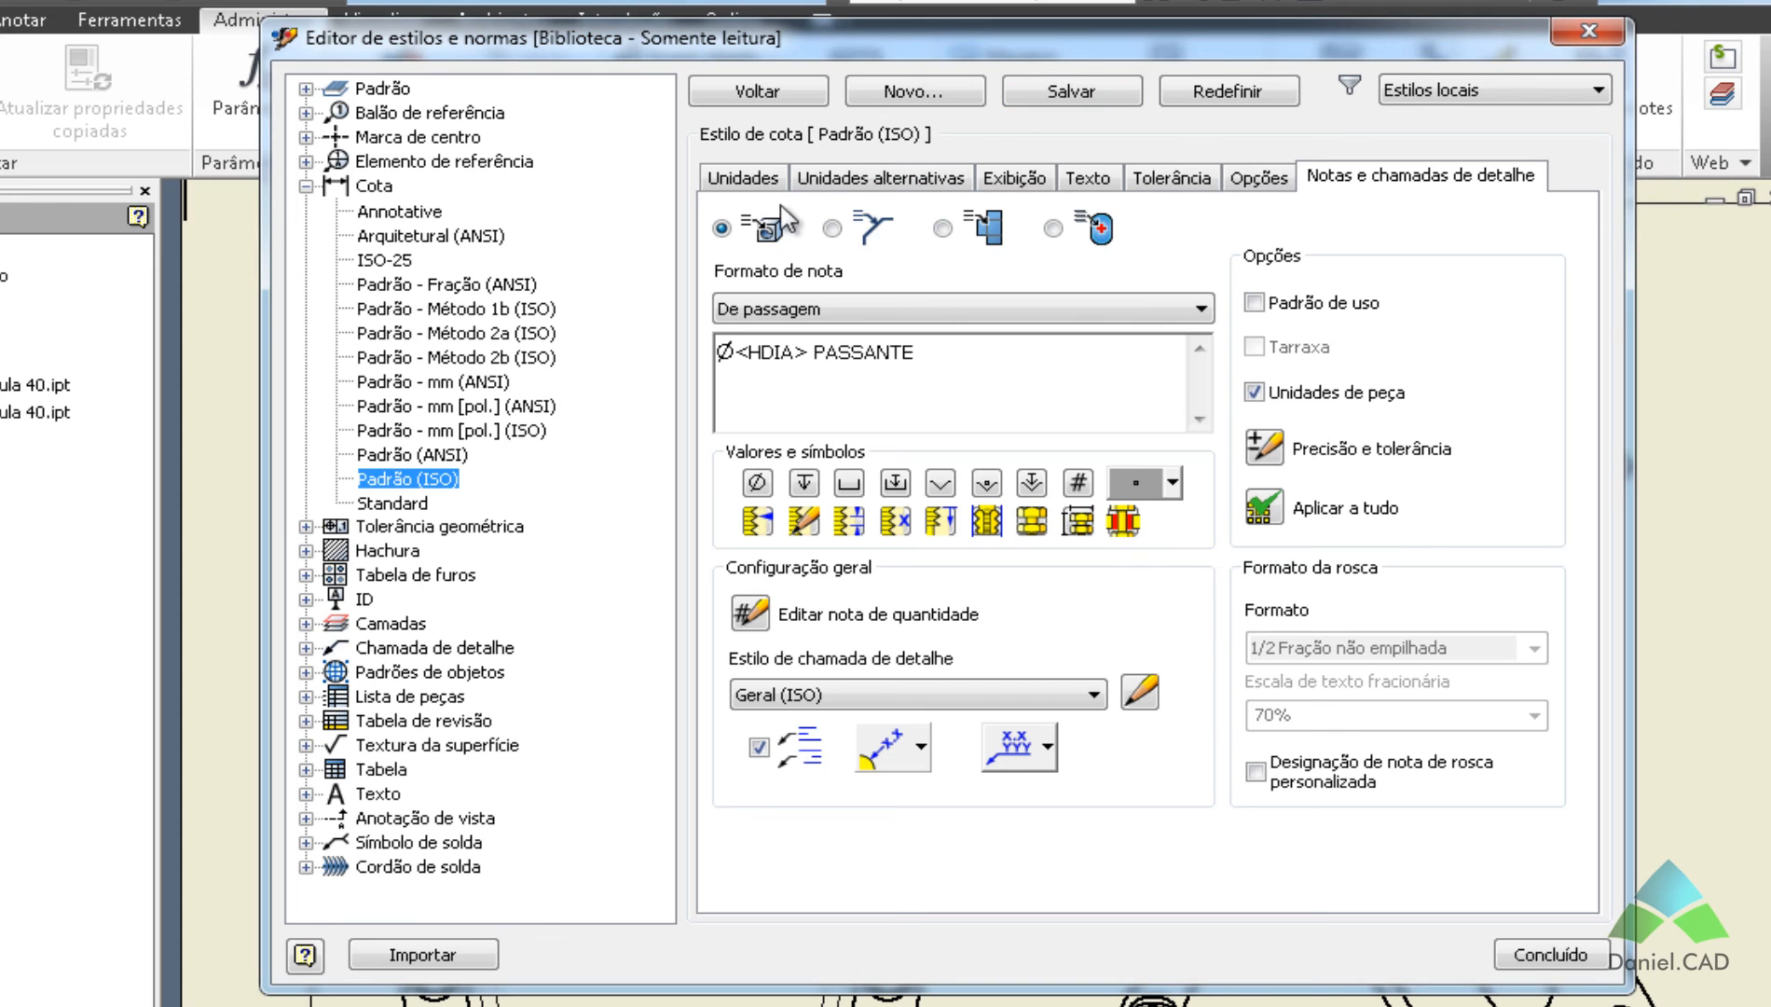
Save the changes to the Padrão (ISO) dimension style and close the style and standard editor.
click(759, 180)
click(1098, 90)
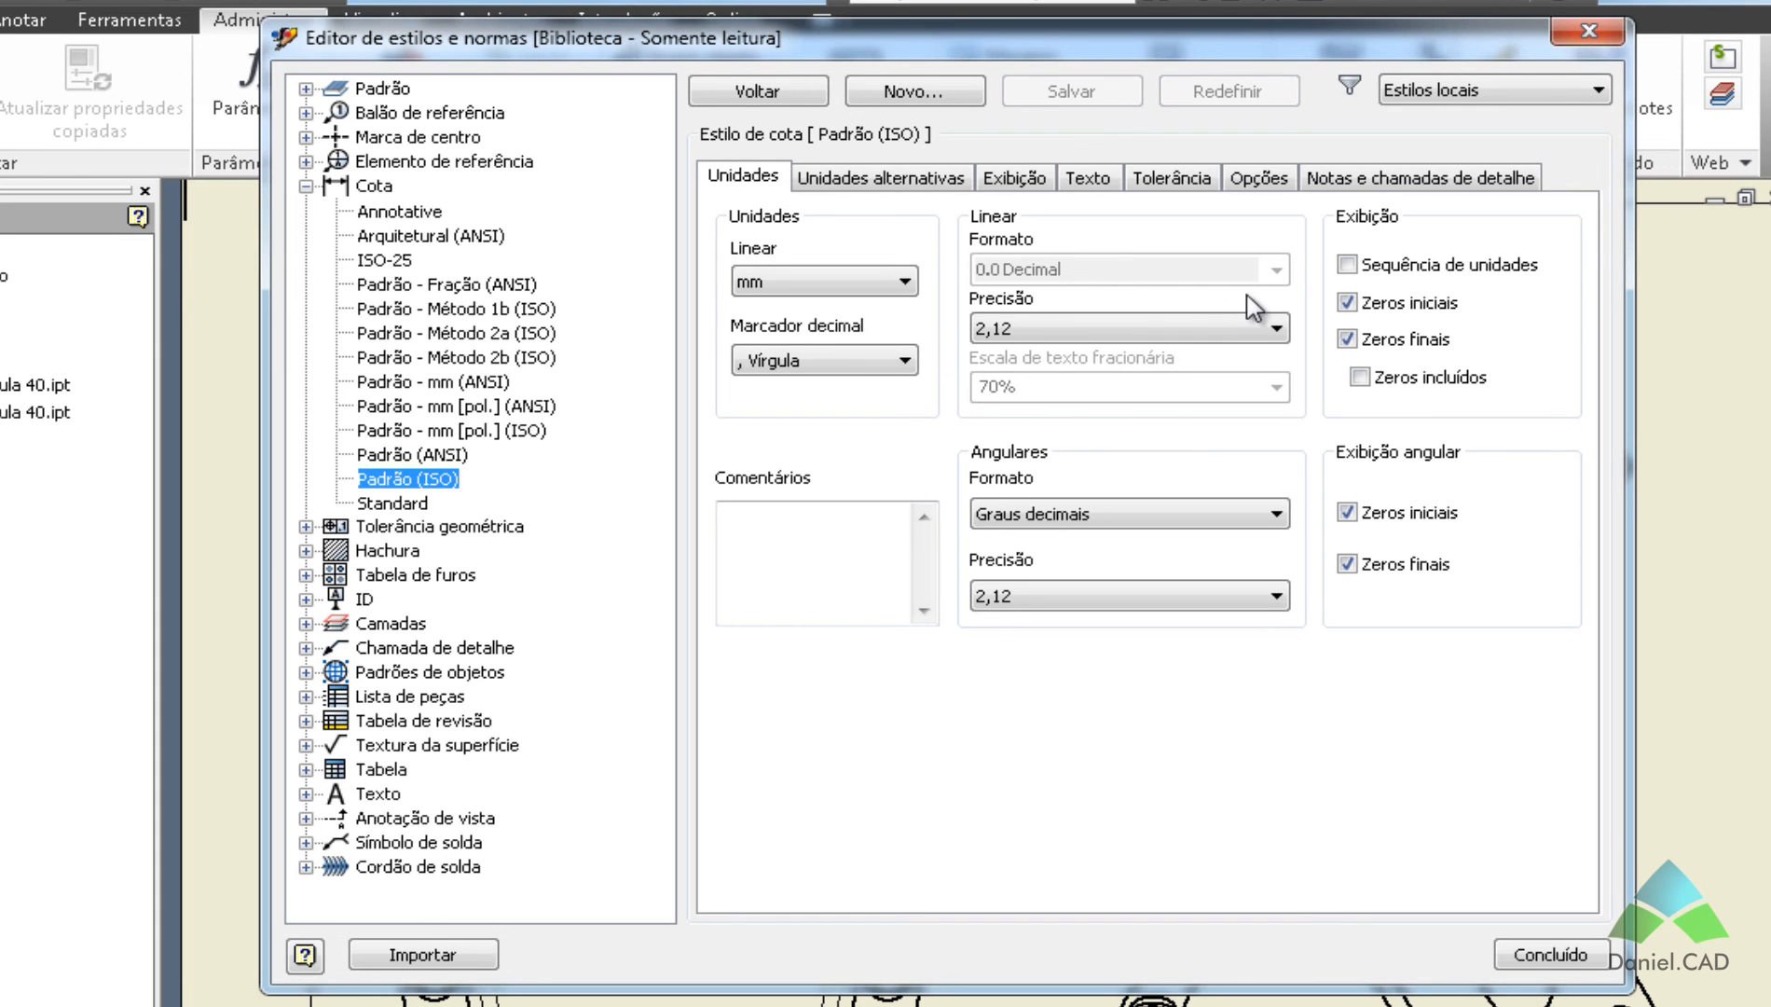
click(1588, 34)
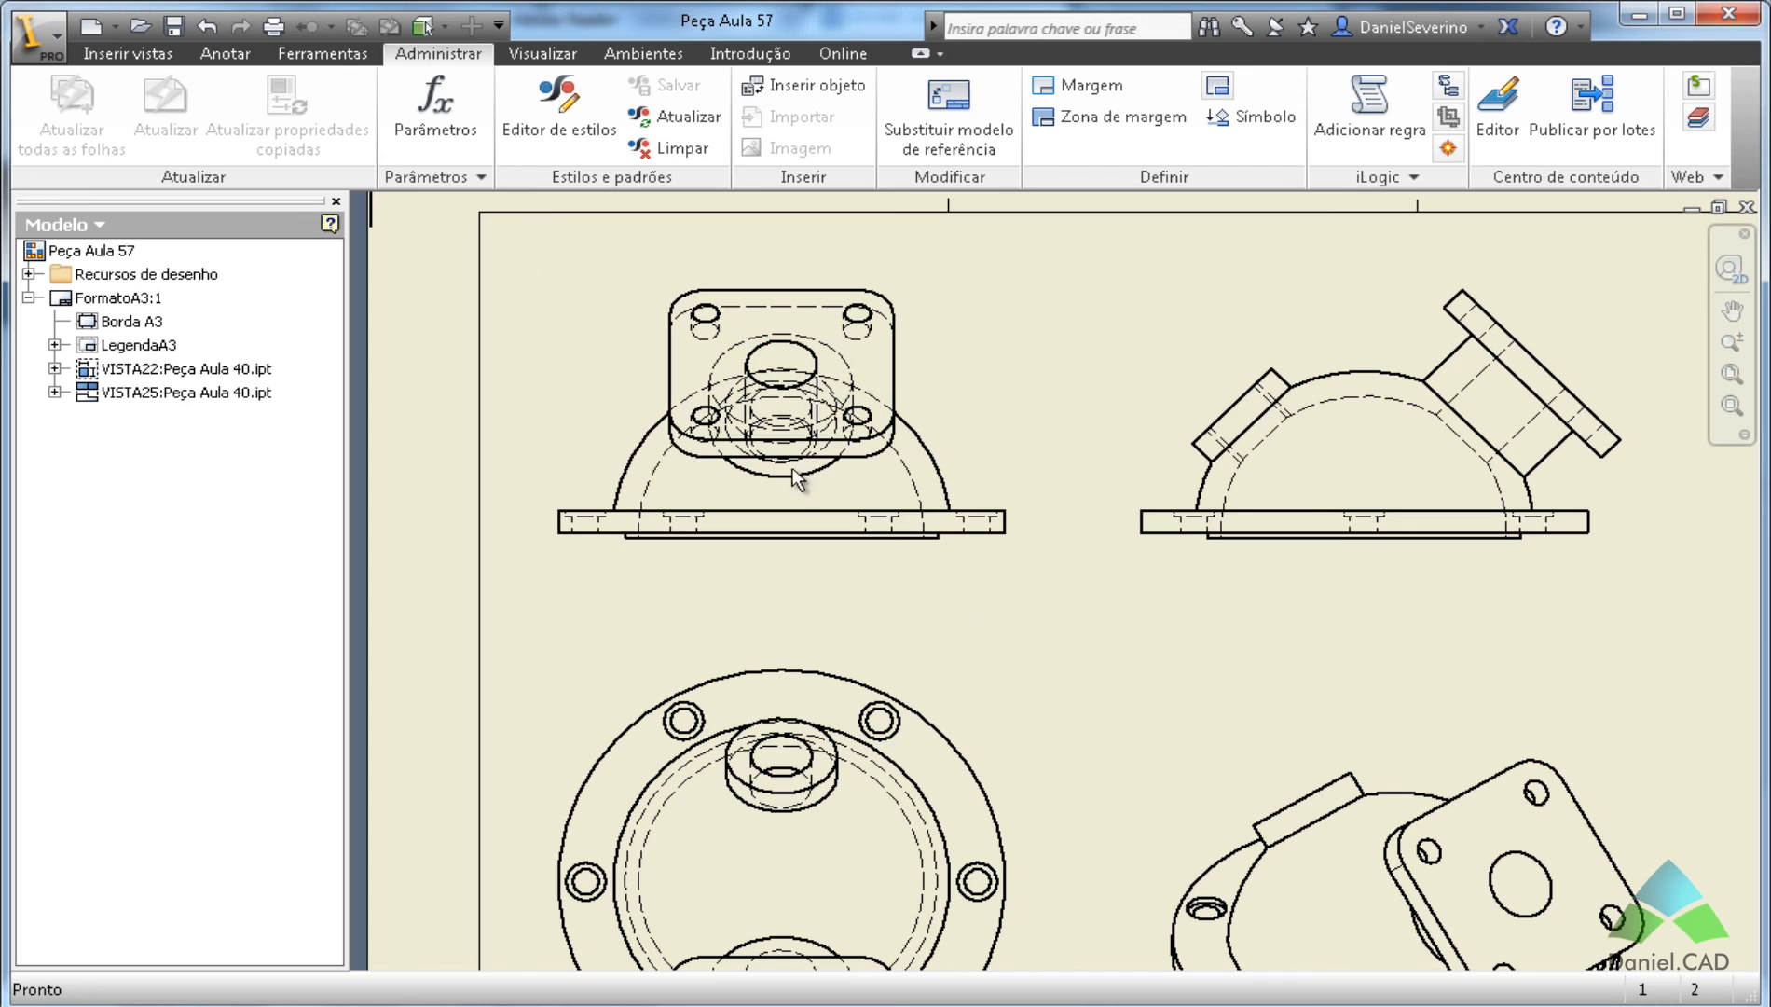
Dimension the base flange diameter below the side view in the Por padrão style, turning off editing of dimensions on creation.
click(225, 53)
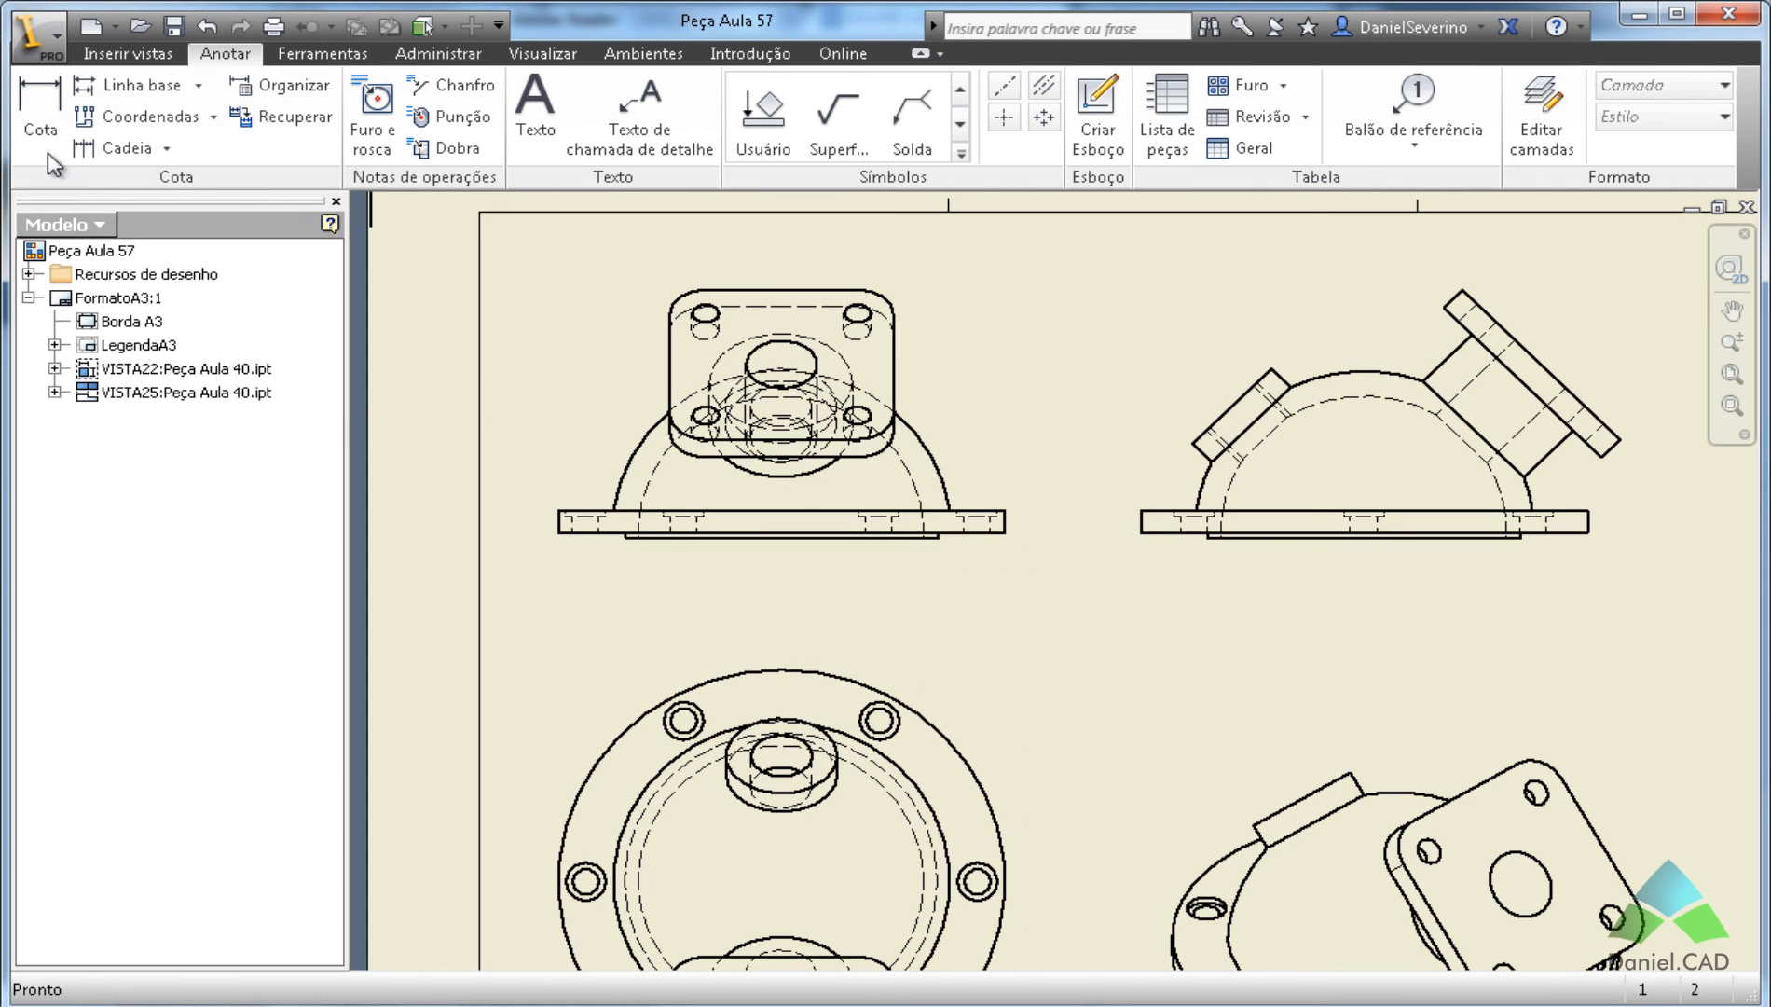
click(37, 114)
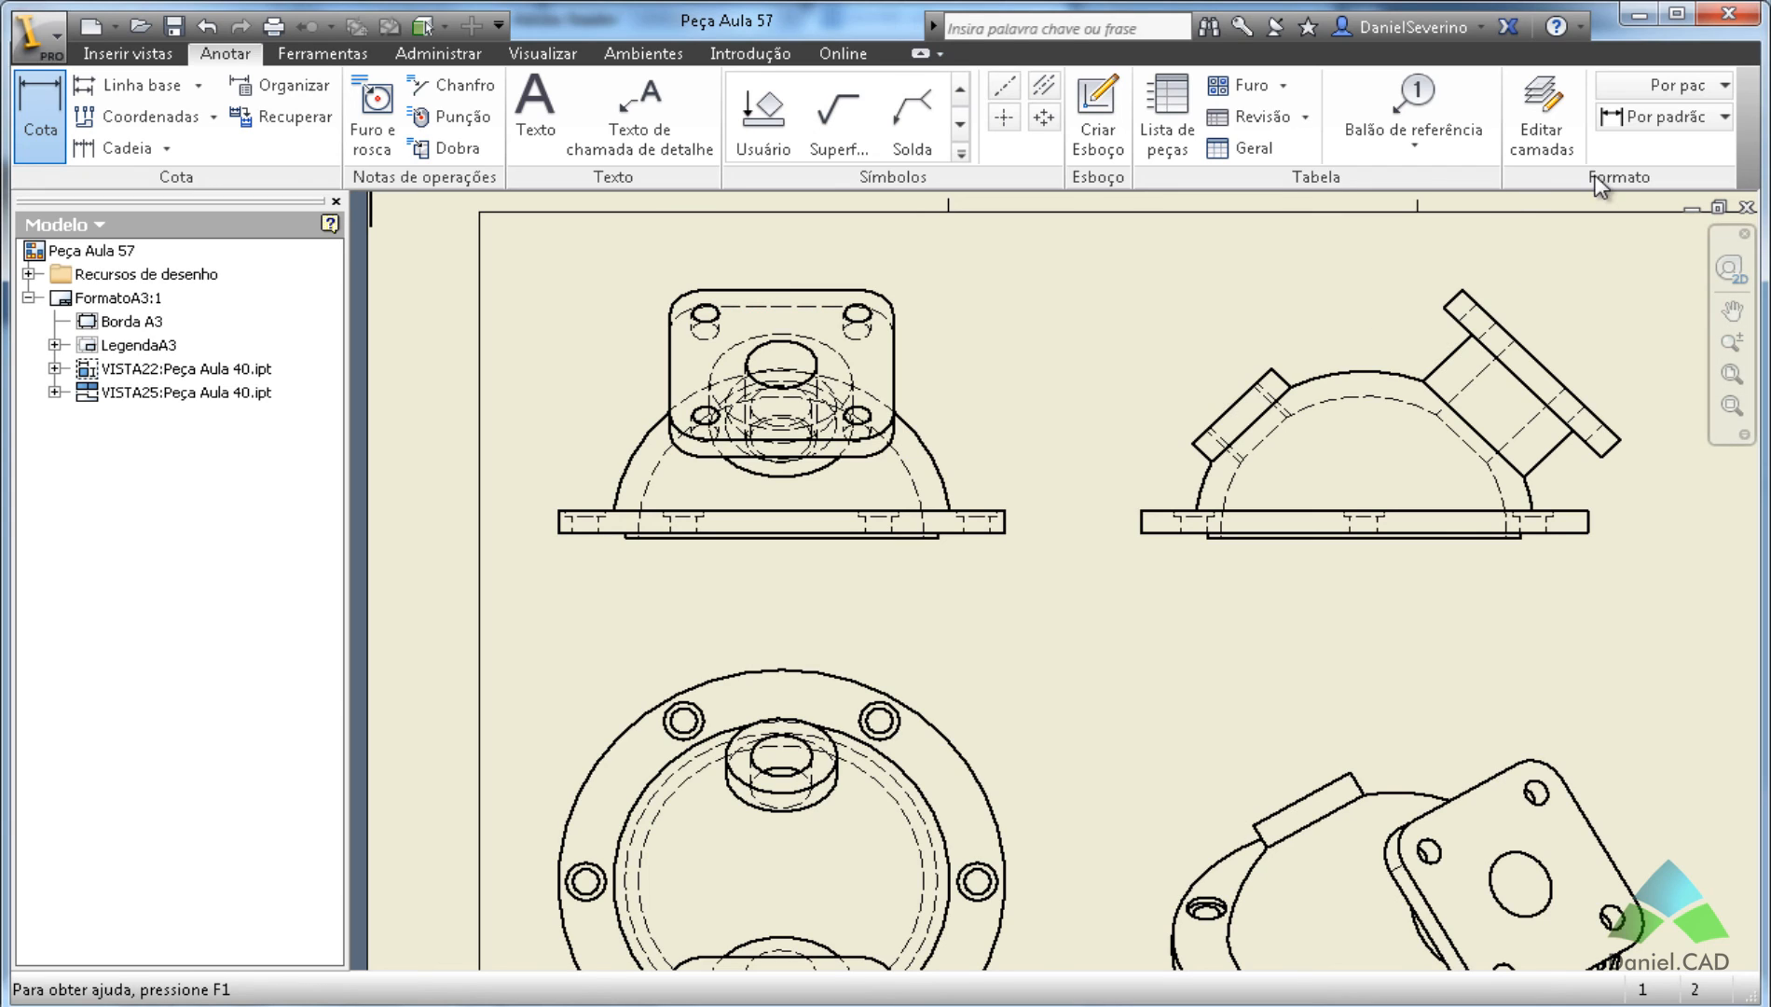
click(1636, 120)
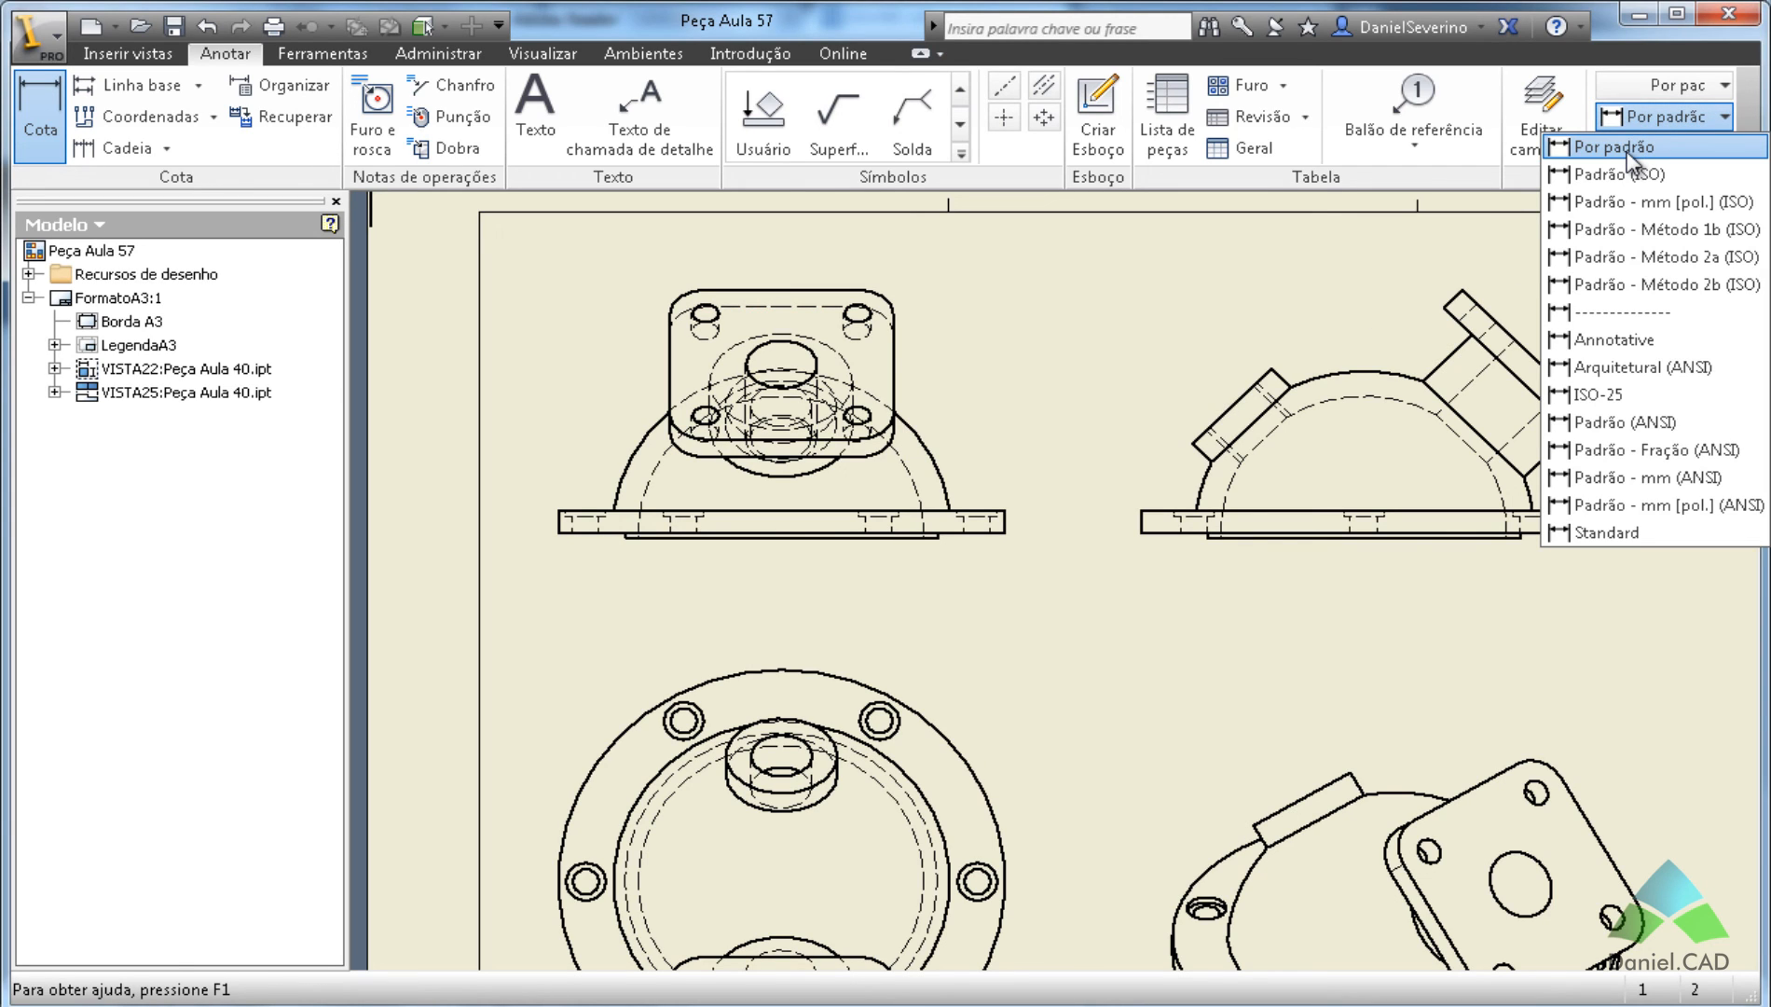
click(973, 382)
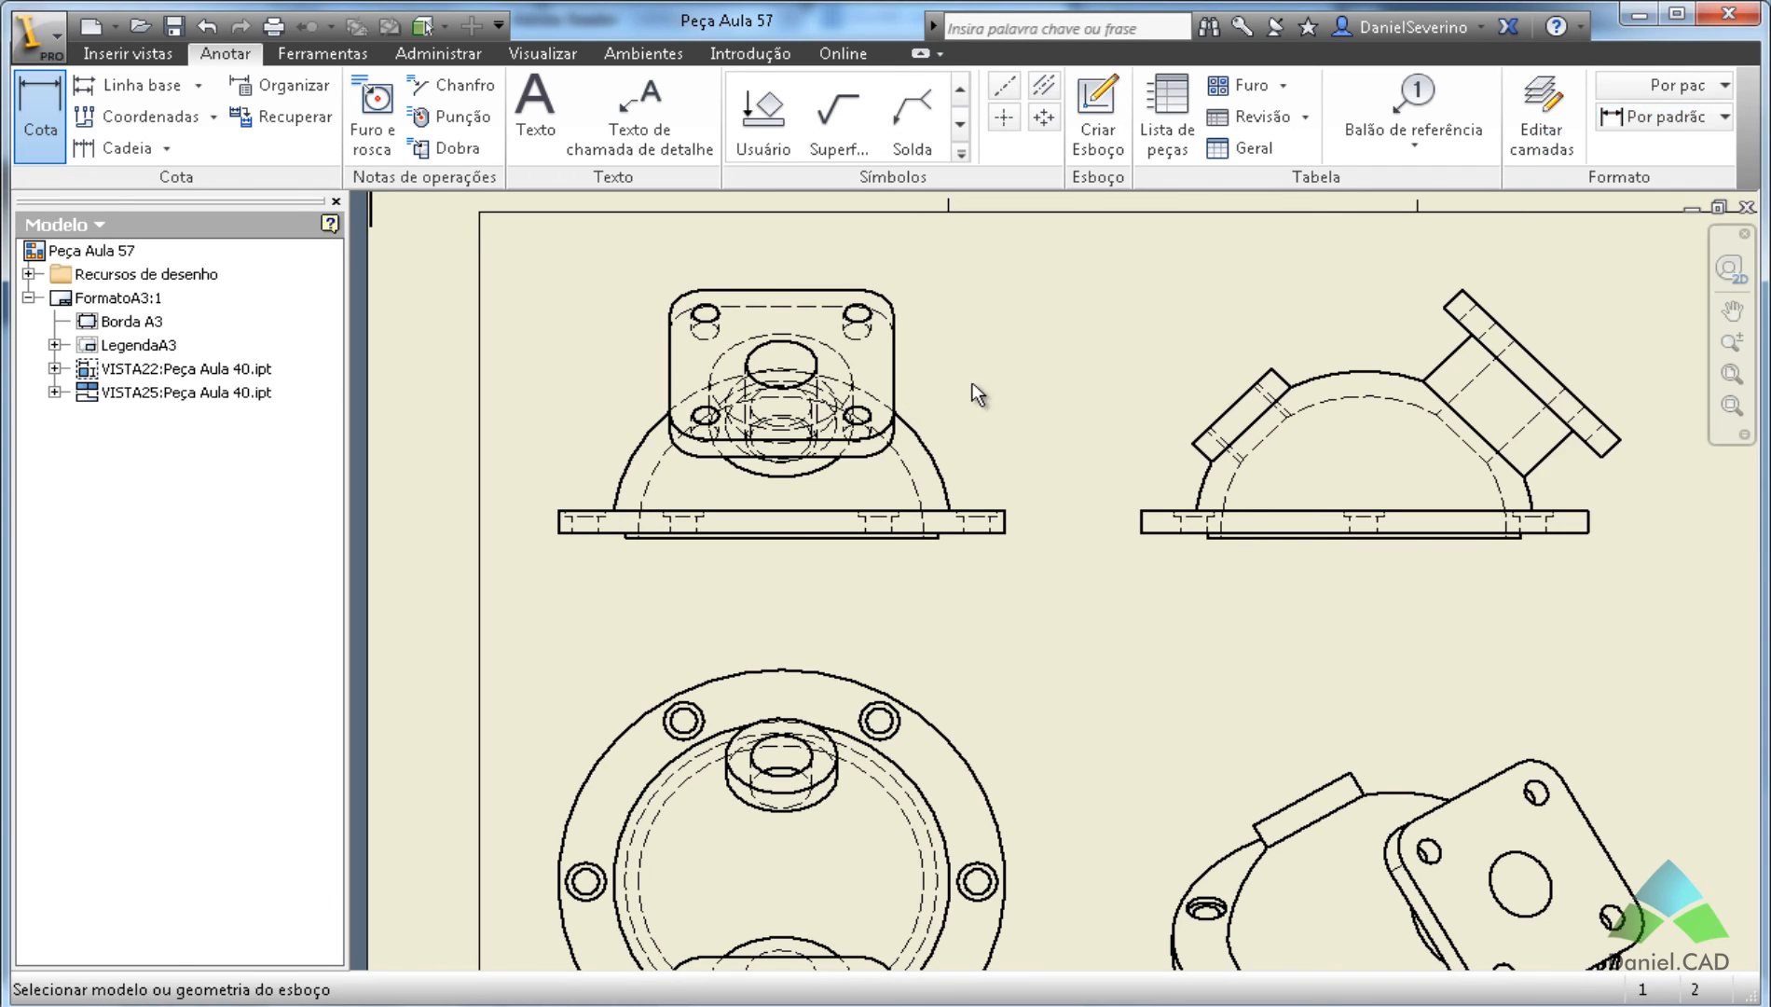
click(1154, 534)
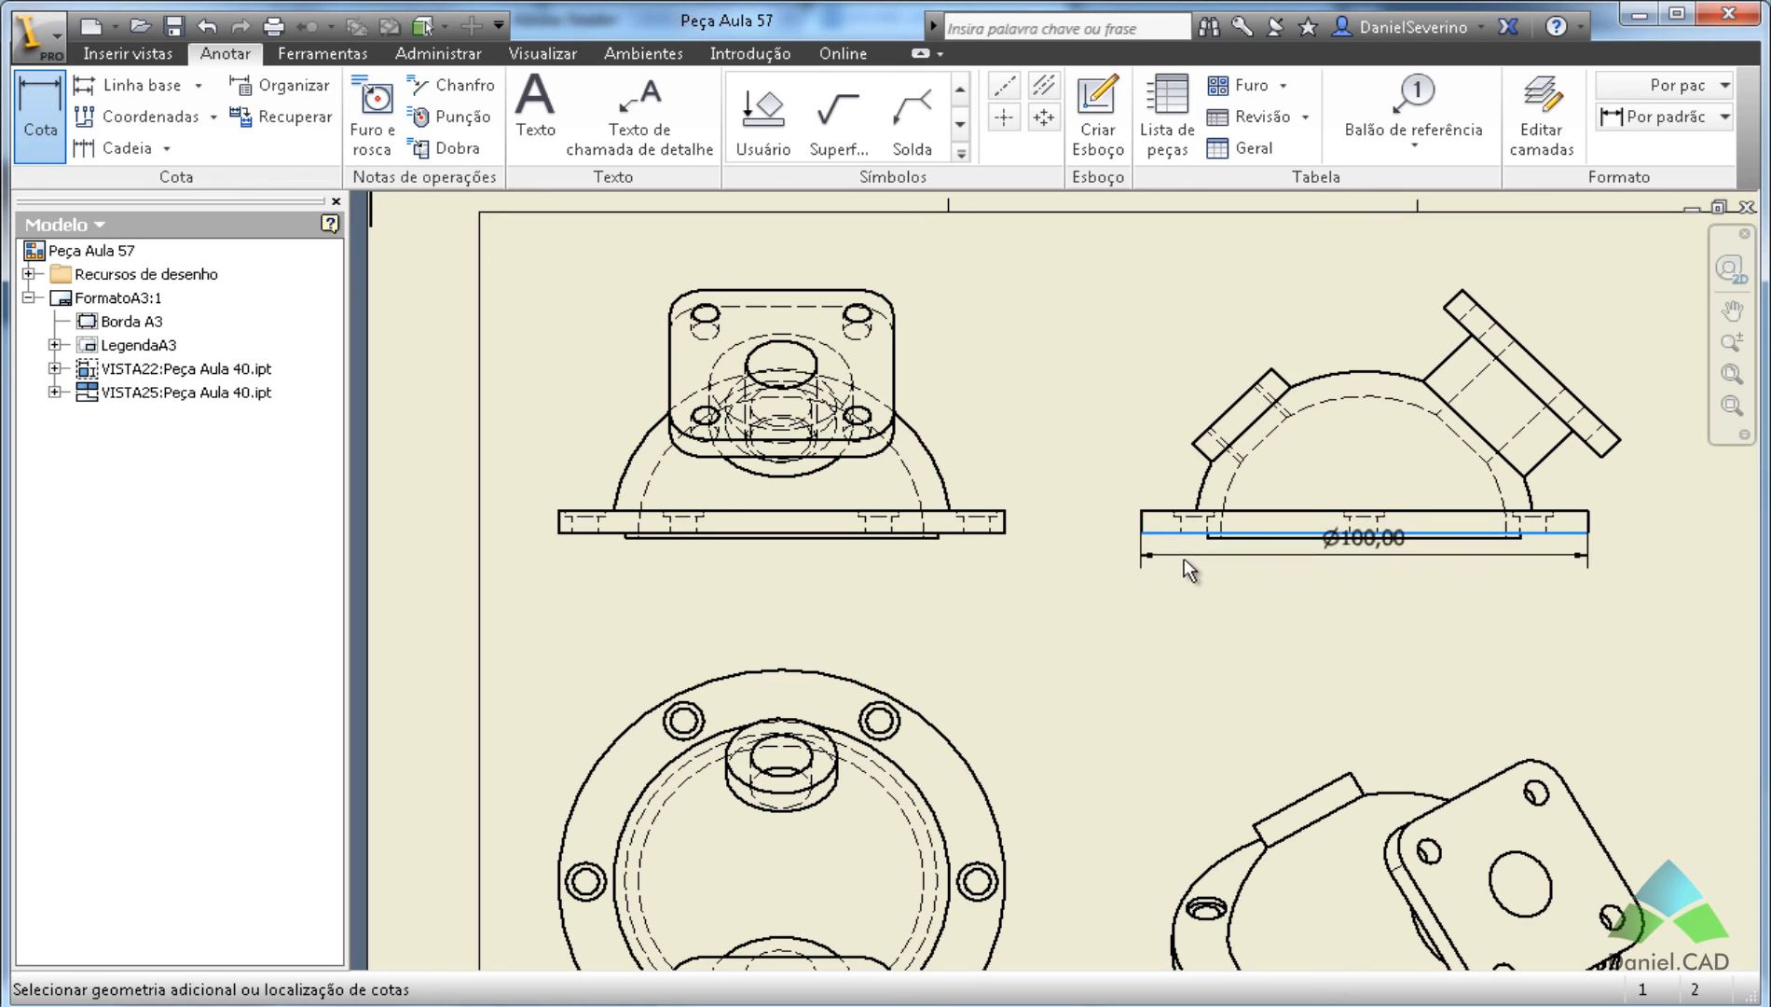
click(1190, 596)
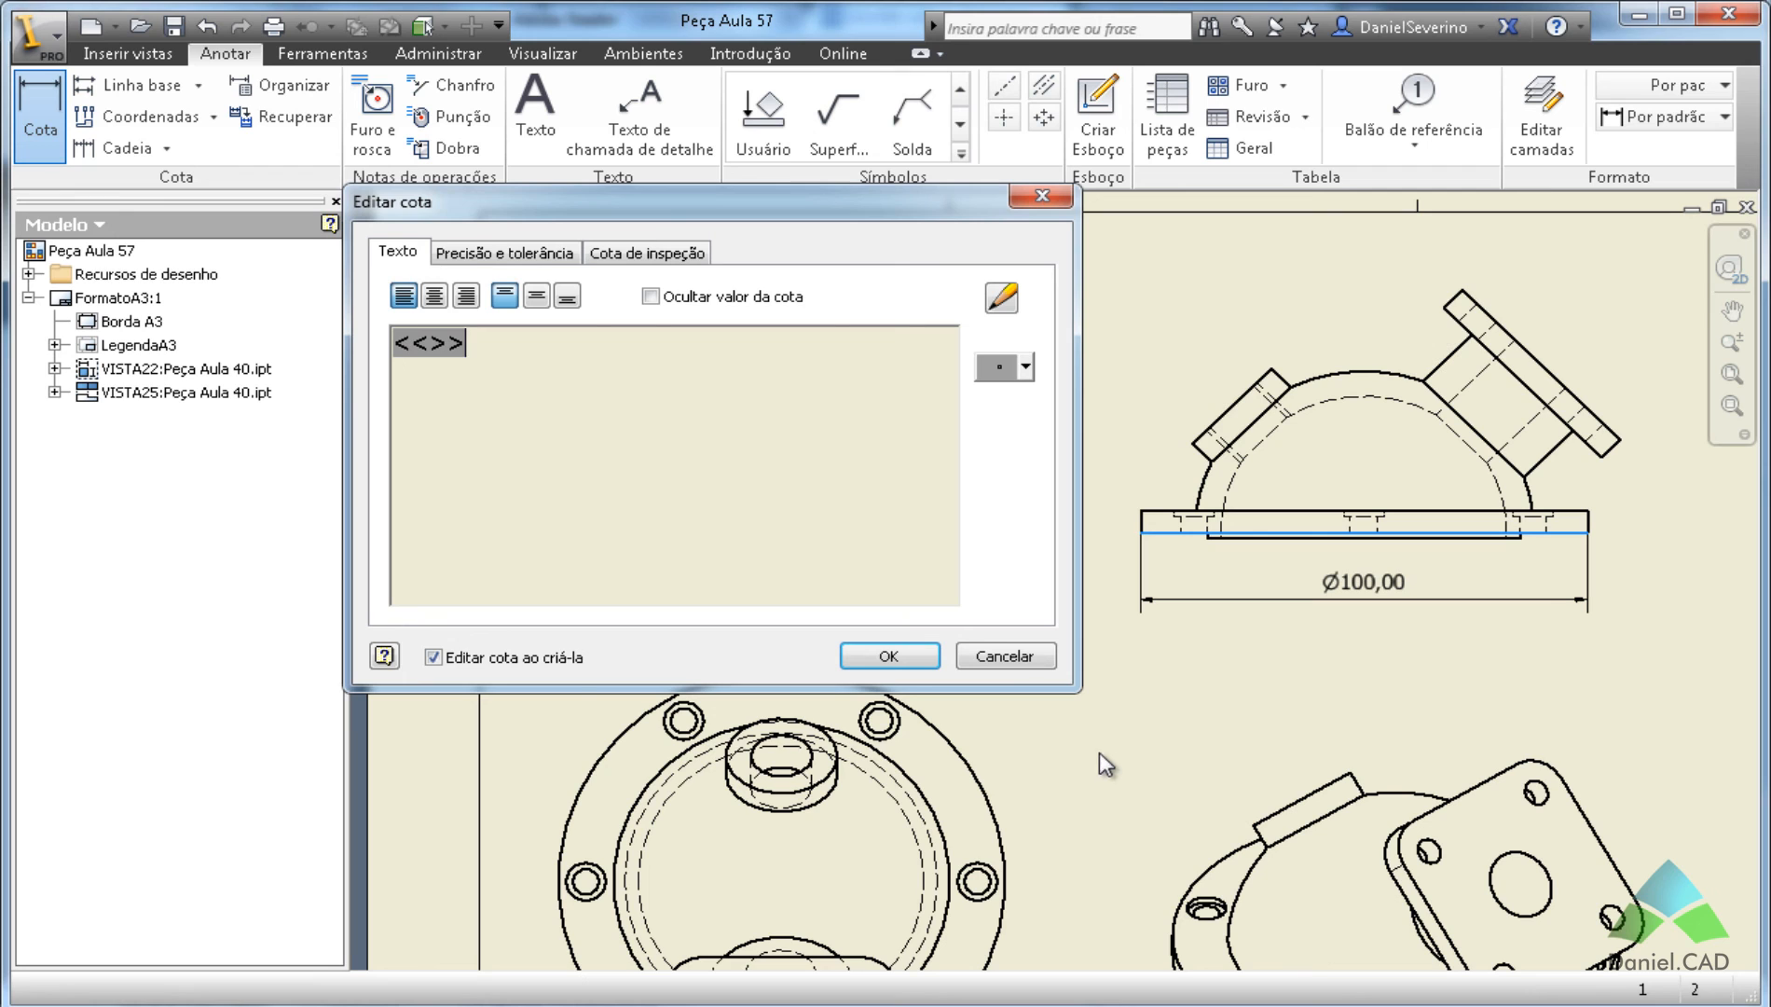
click(517, 659)
click(900, 659)
Add an aligned dimension across the full length of the inclined flange in the side view.
middle_drag(1048, 530, 706, 520)
scroll(1161, 272, up, 3)
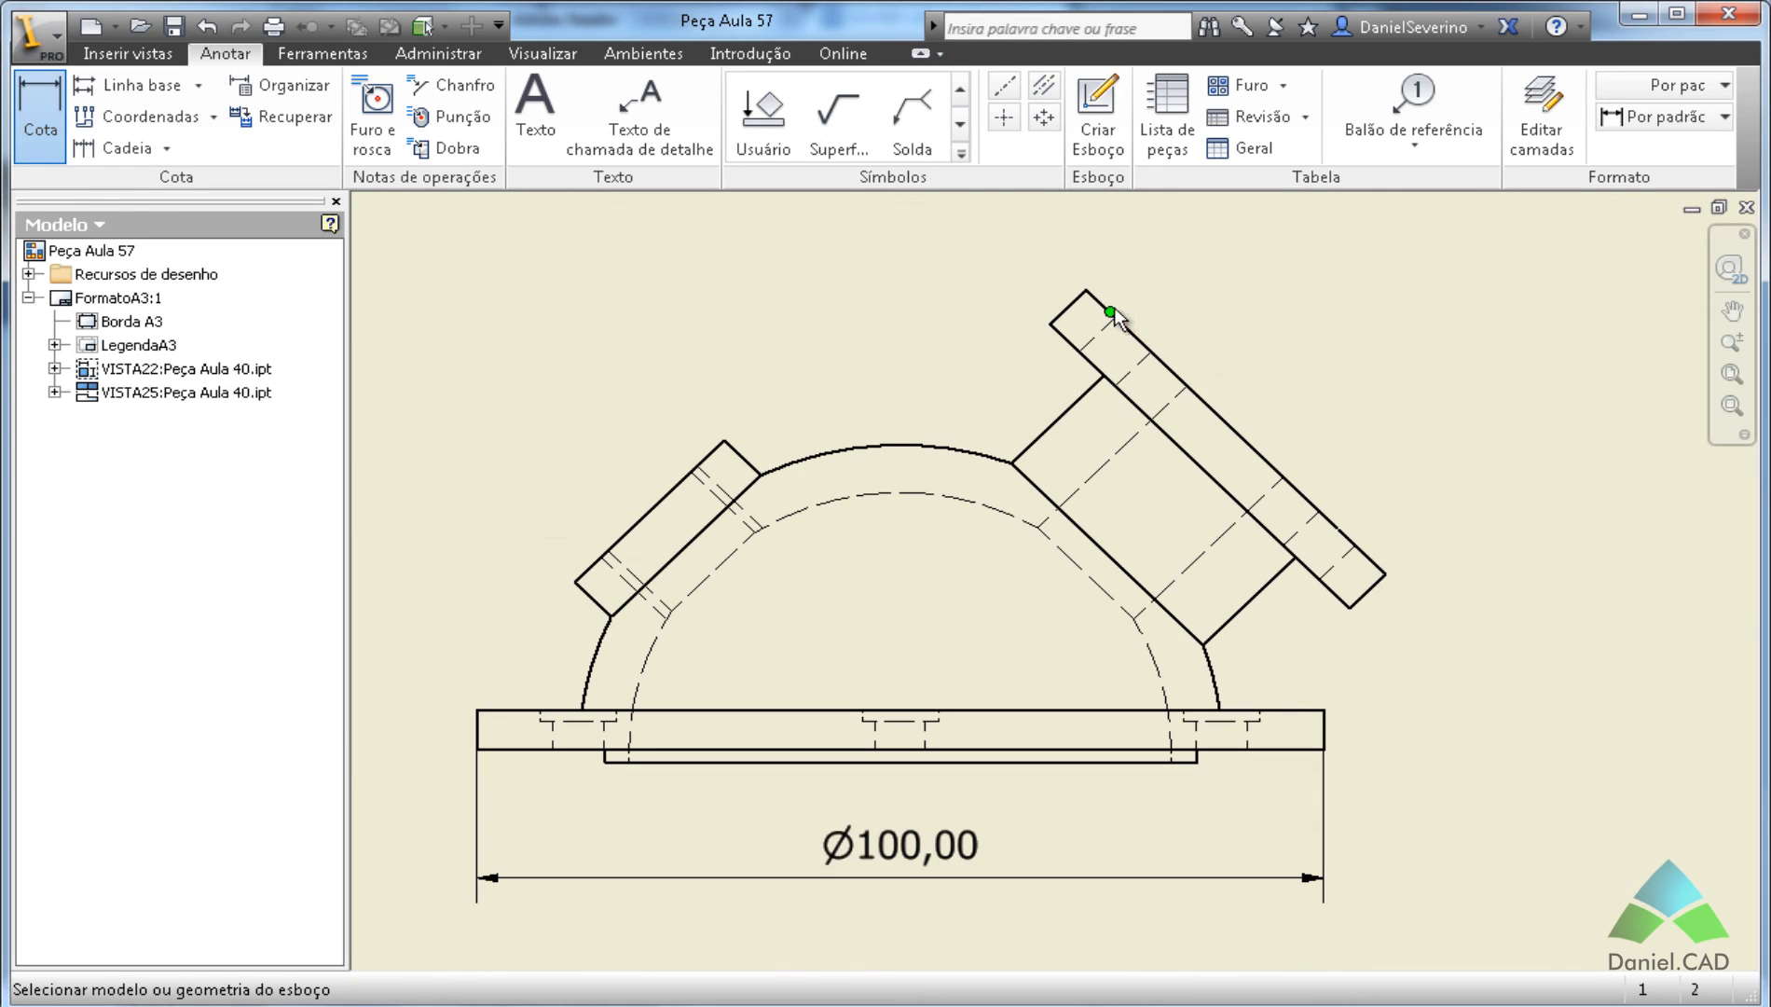
click(1090, 294)
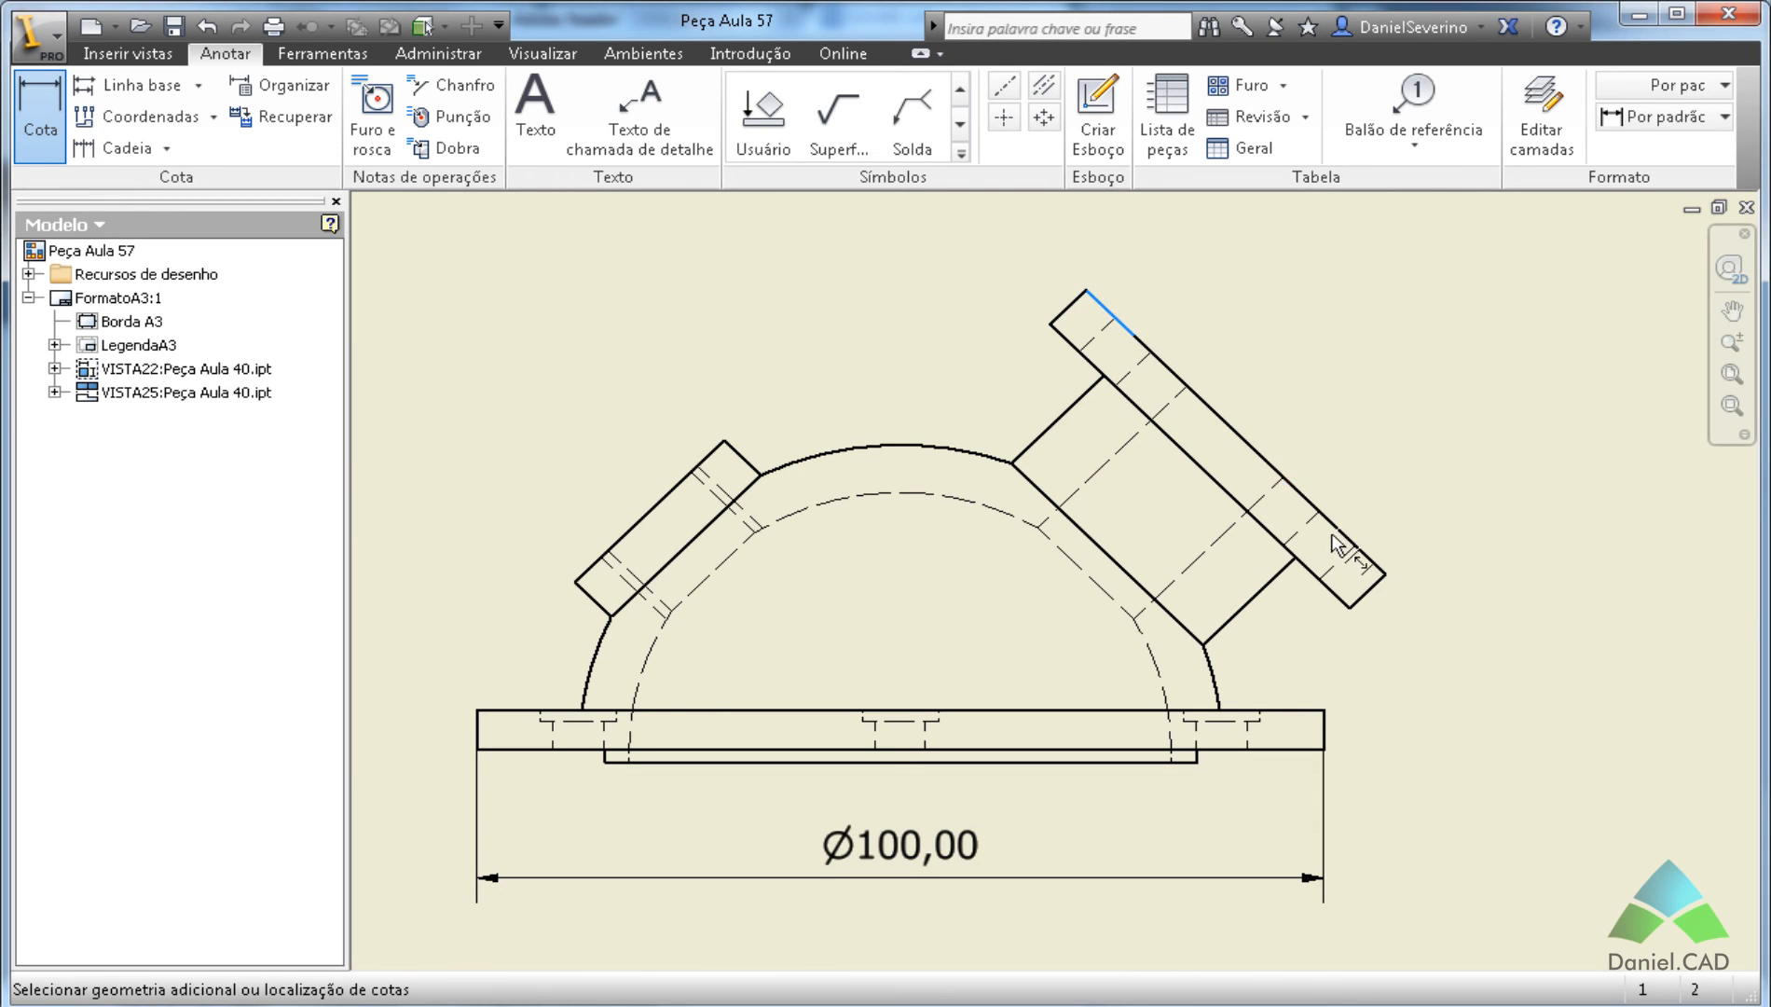
click(1368, 589)
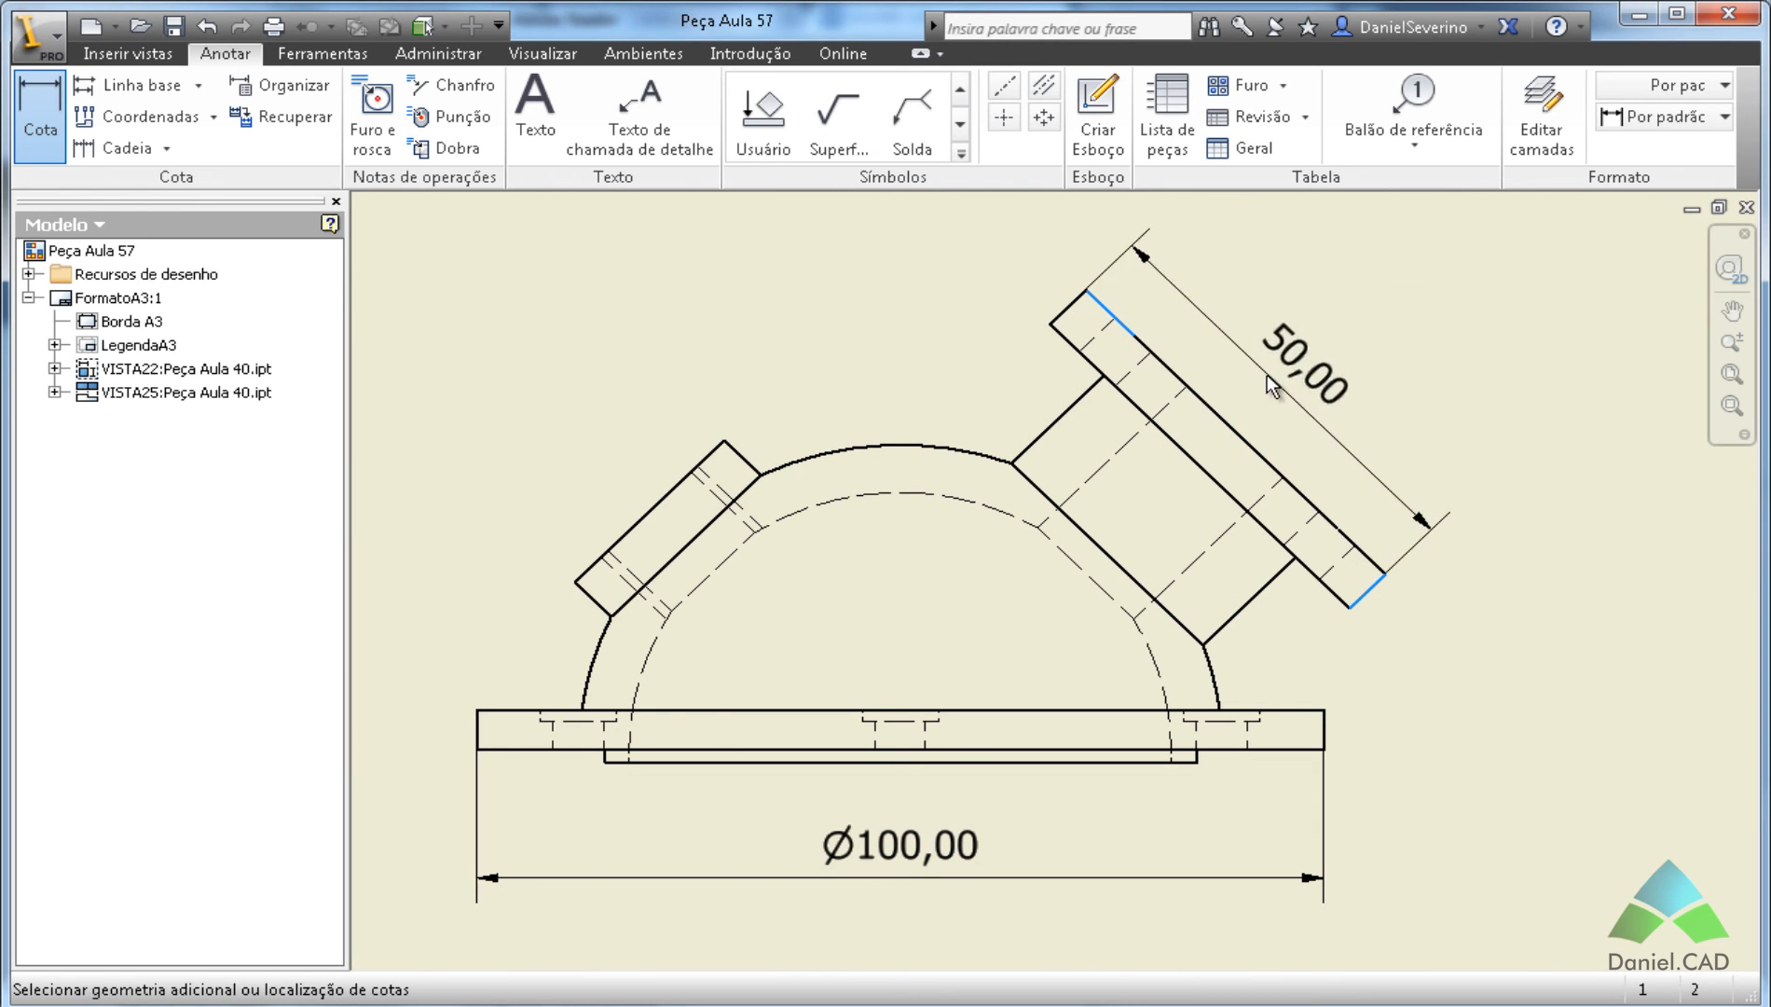
click(1469, 471)
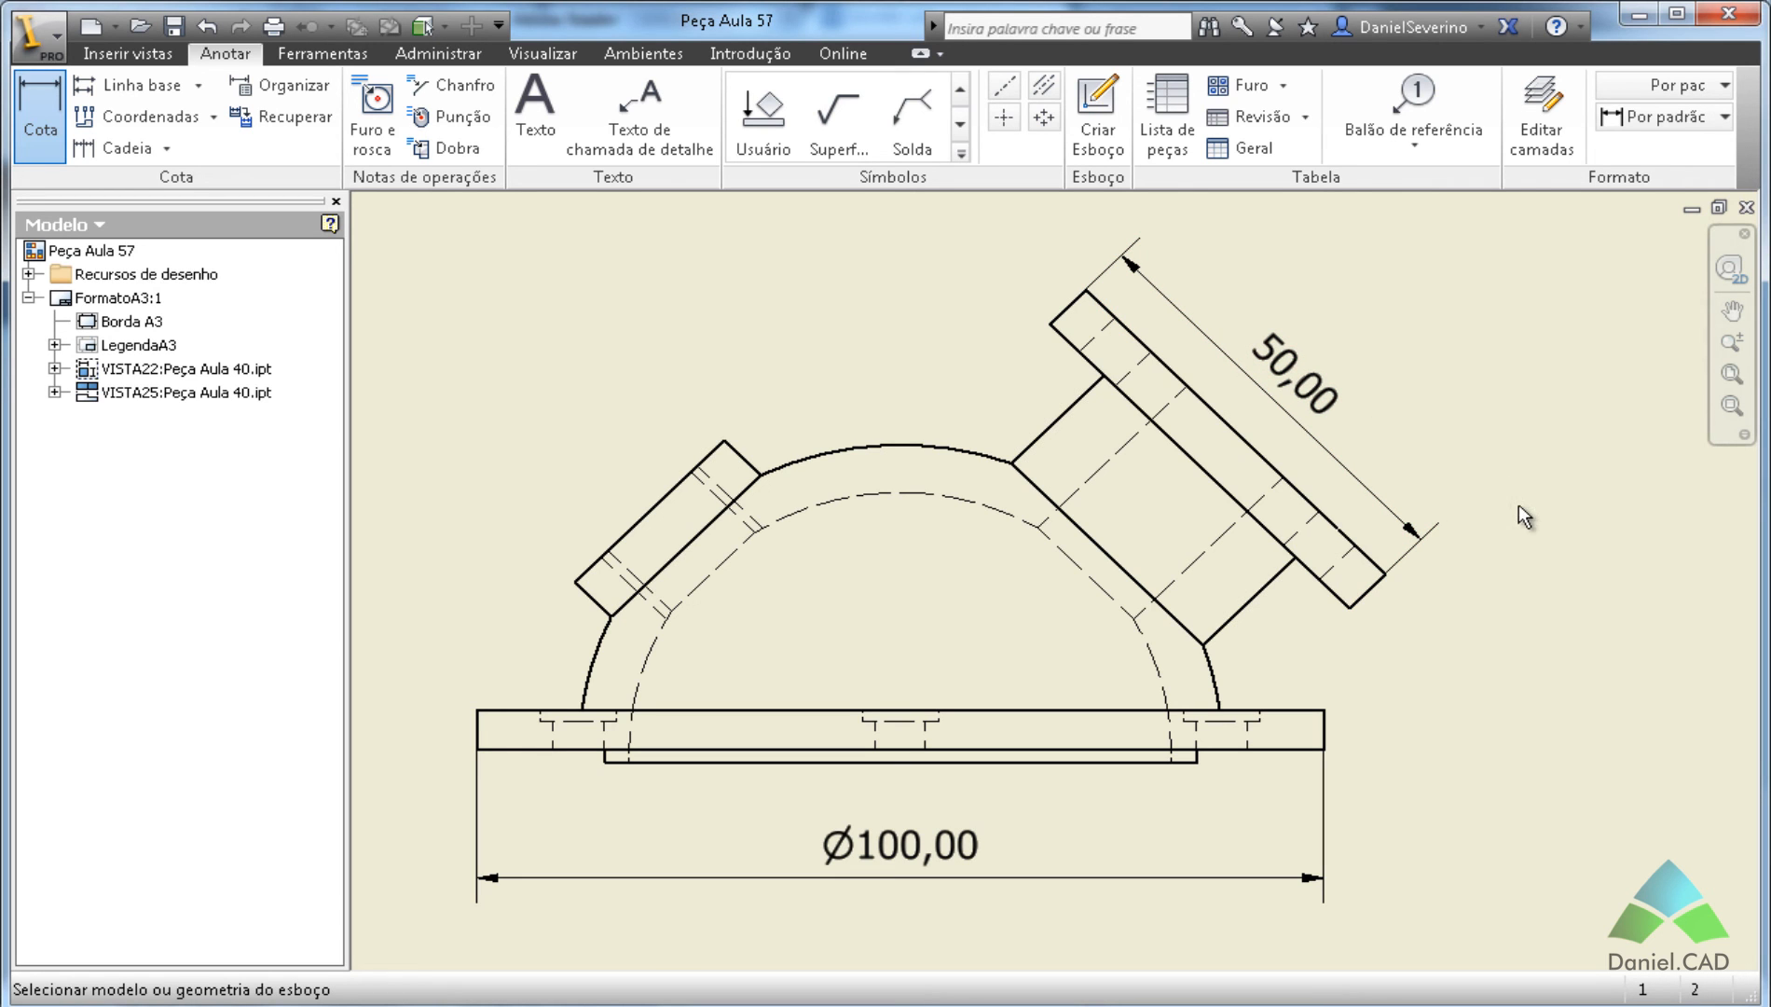
Add a diameter dimension to the outer flange circle in the plan view, with its text outside the circle.
scroll(1517, 516, down, 5)
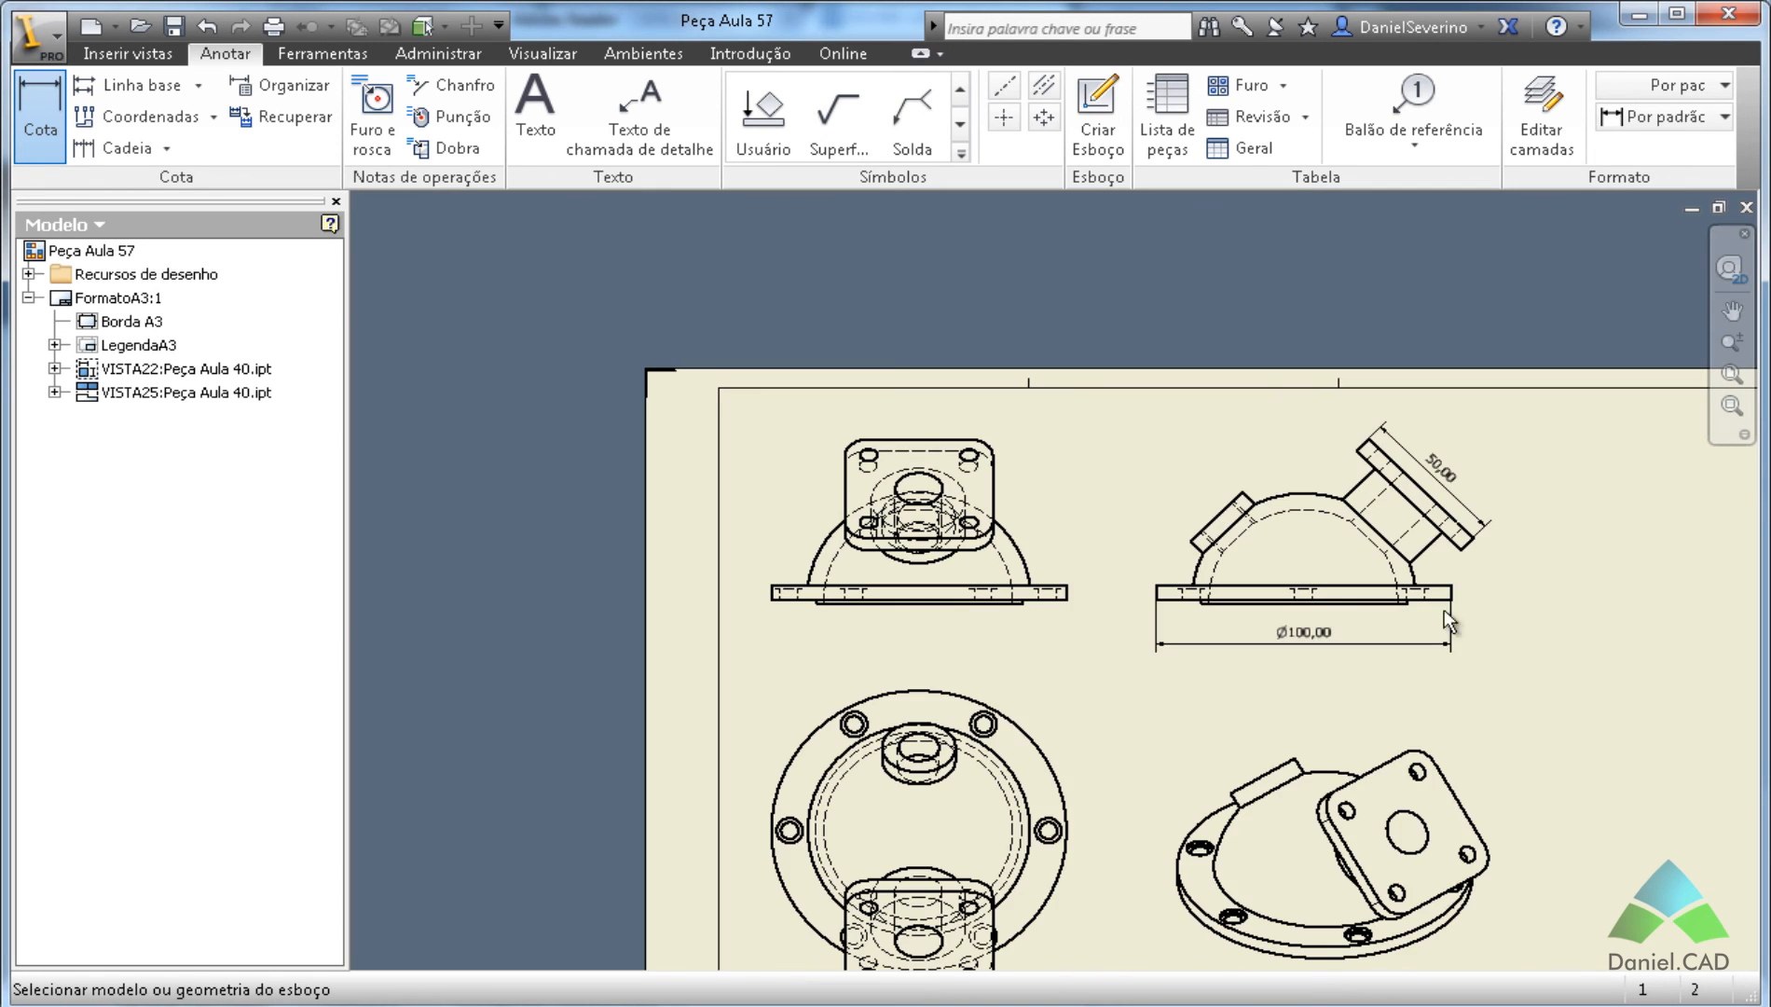
click(861, 588)
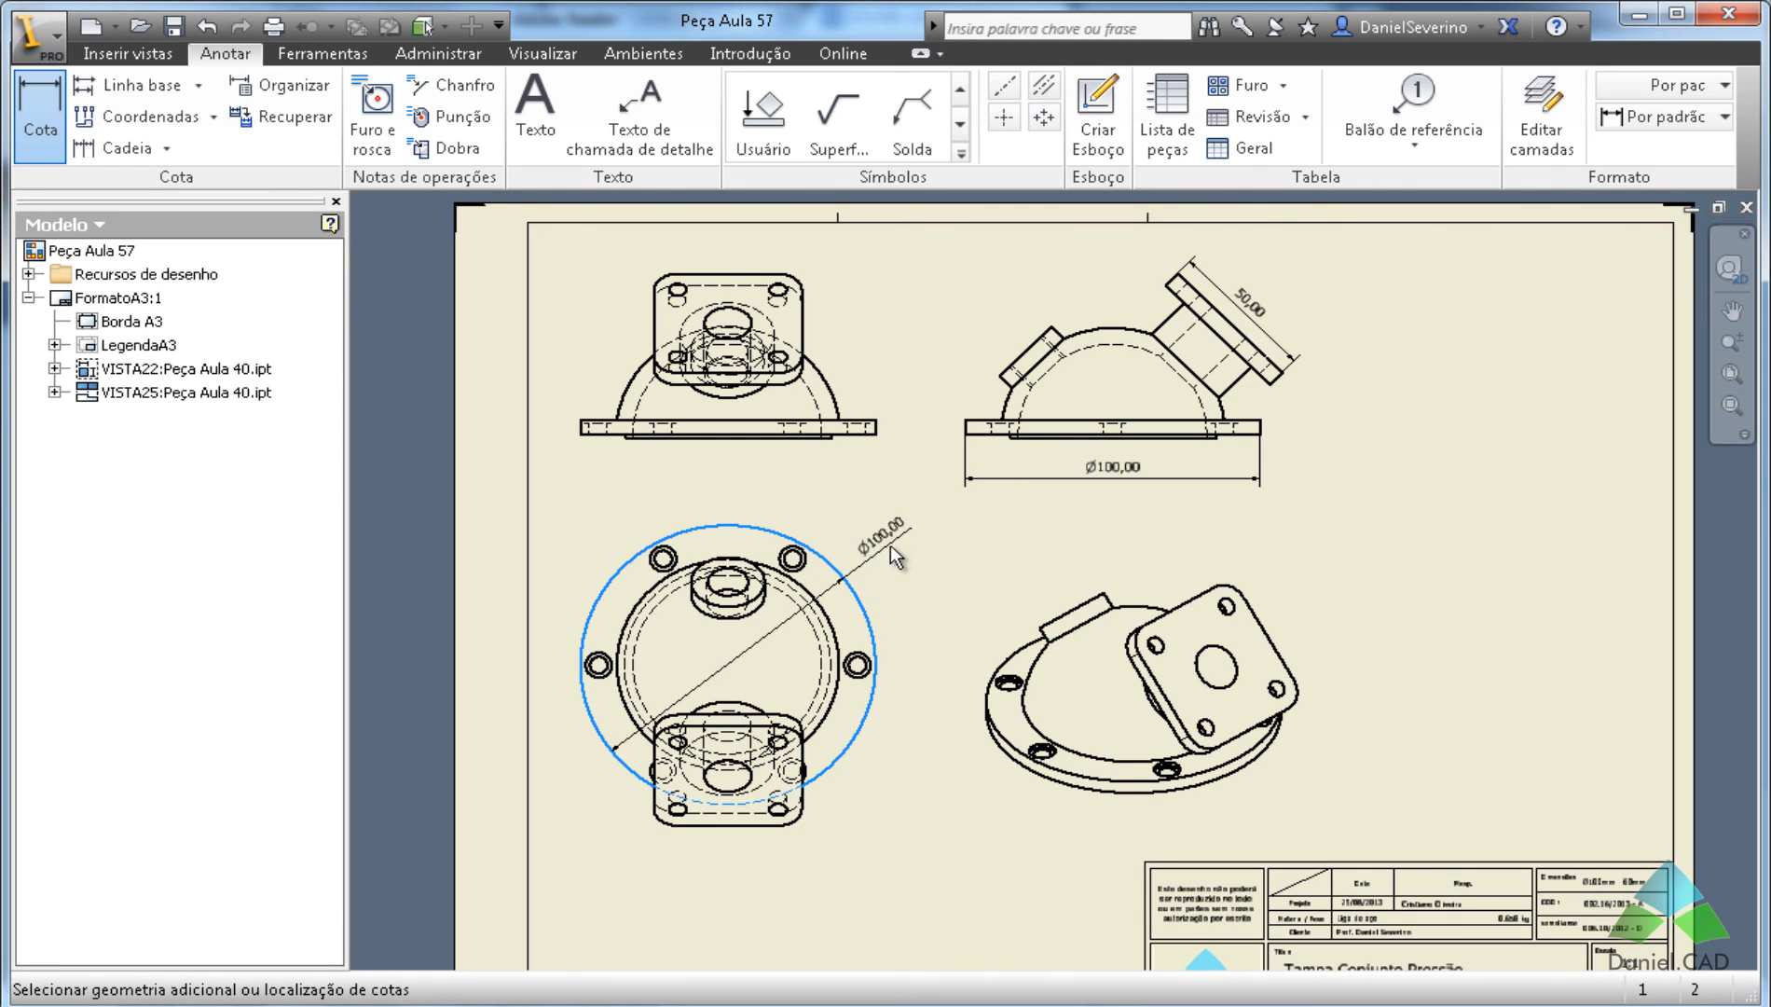
click(889, 544)
scroll(950, 598, down, 2)
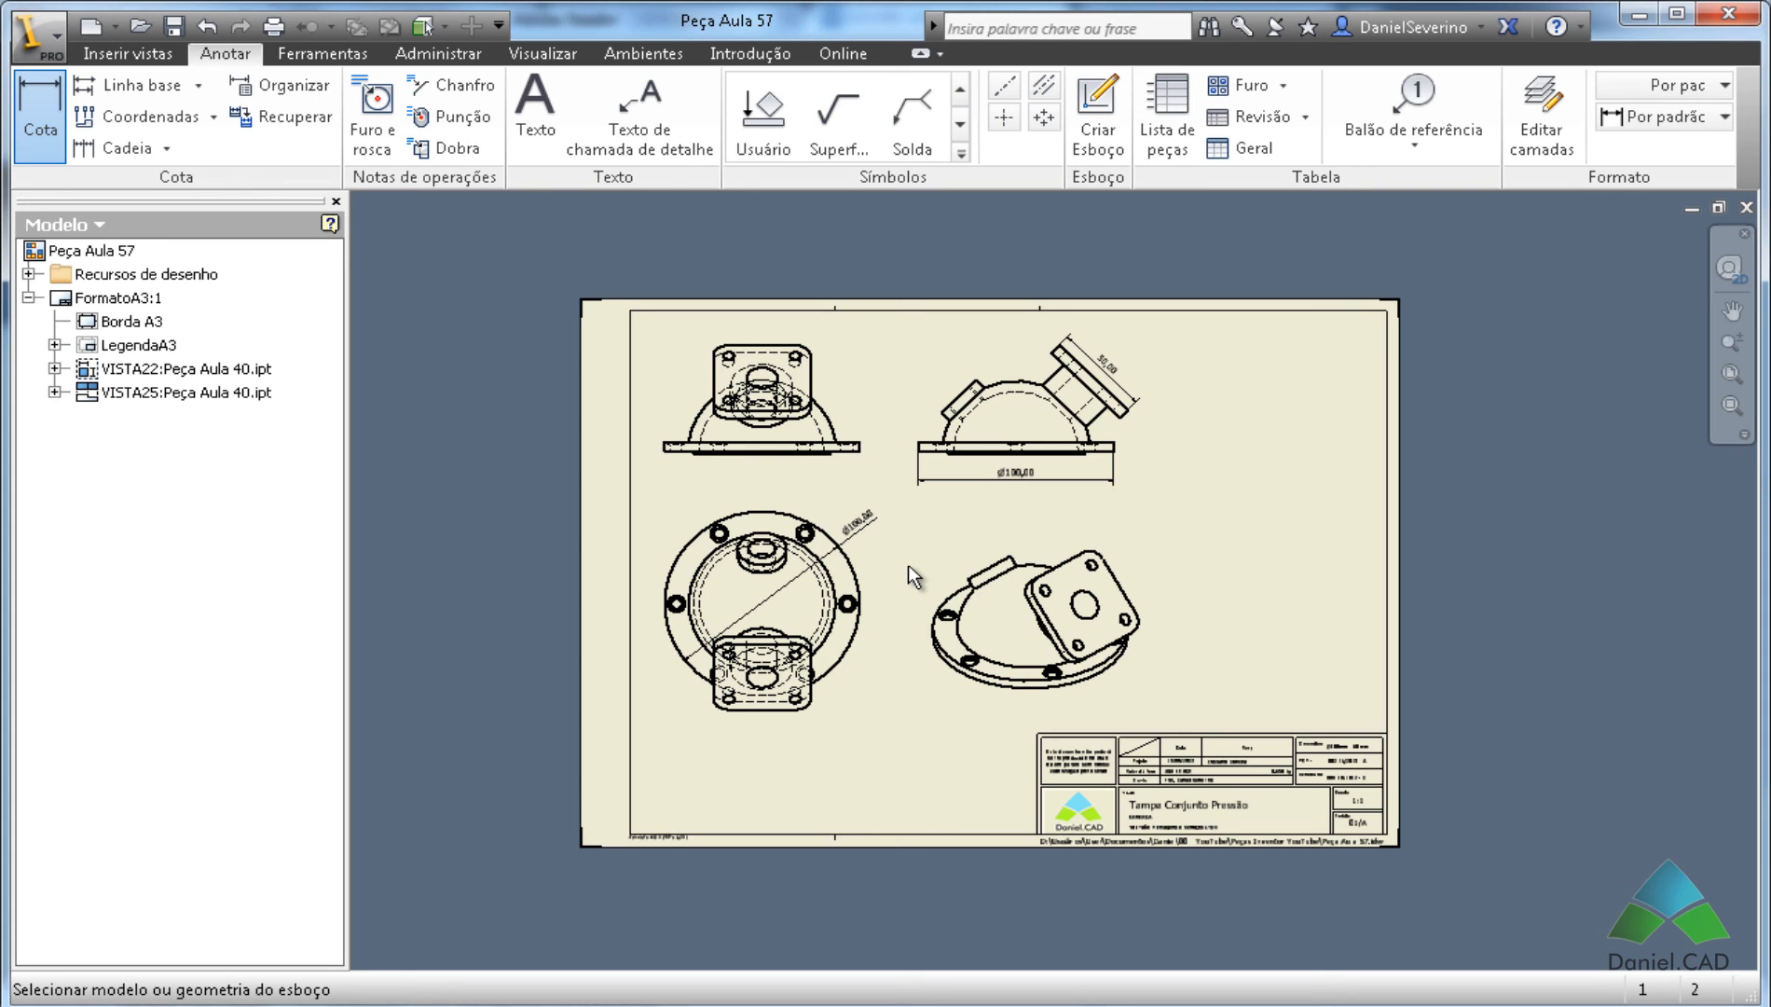
click(158, 54)
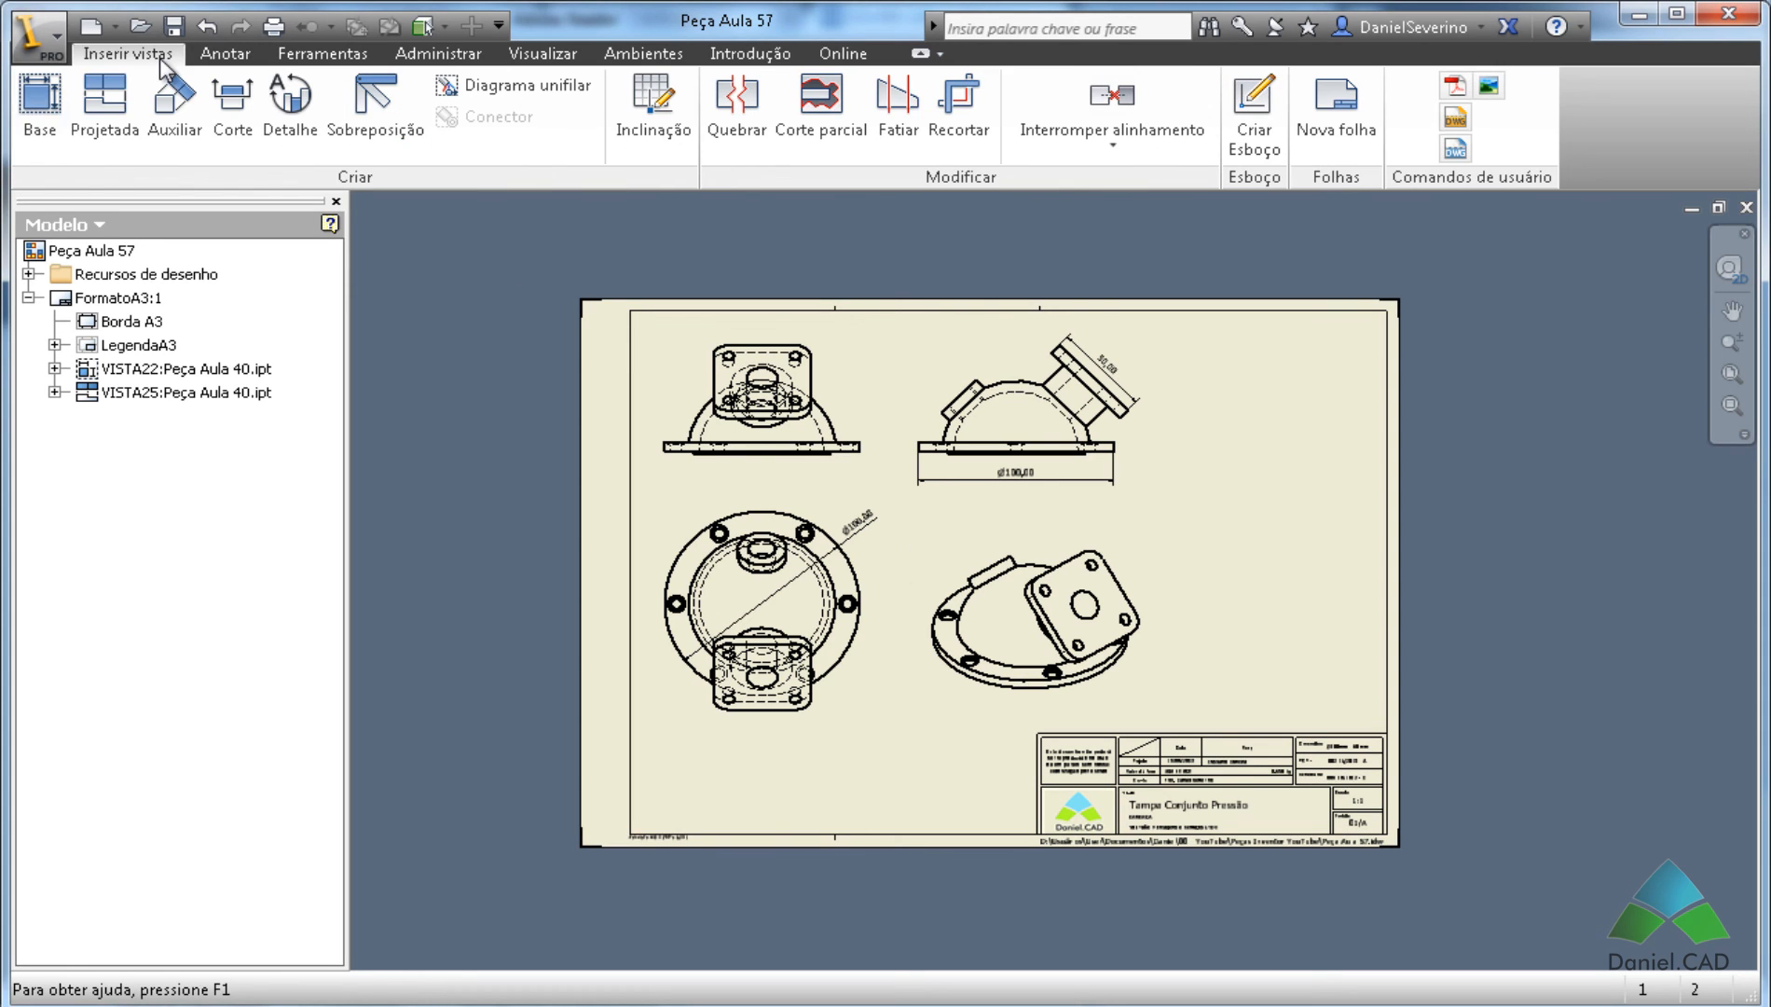
click(216, 52)
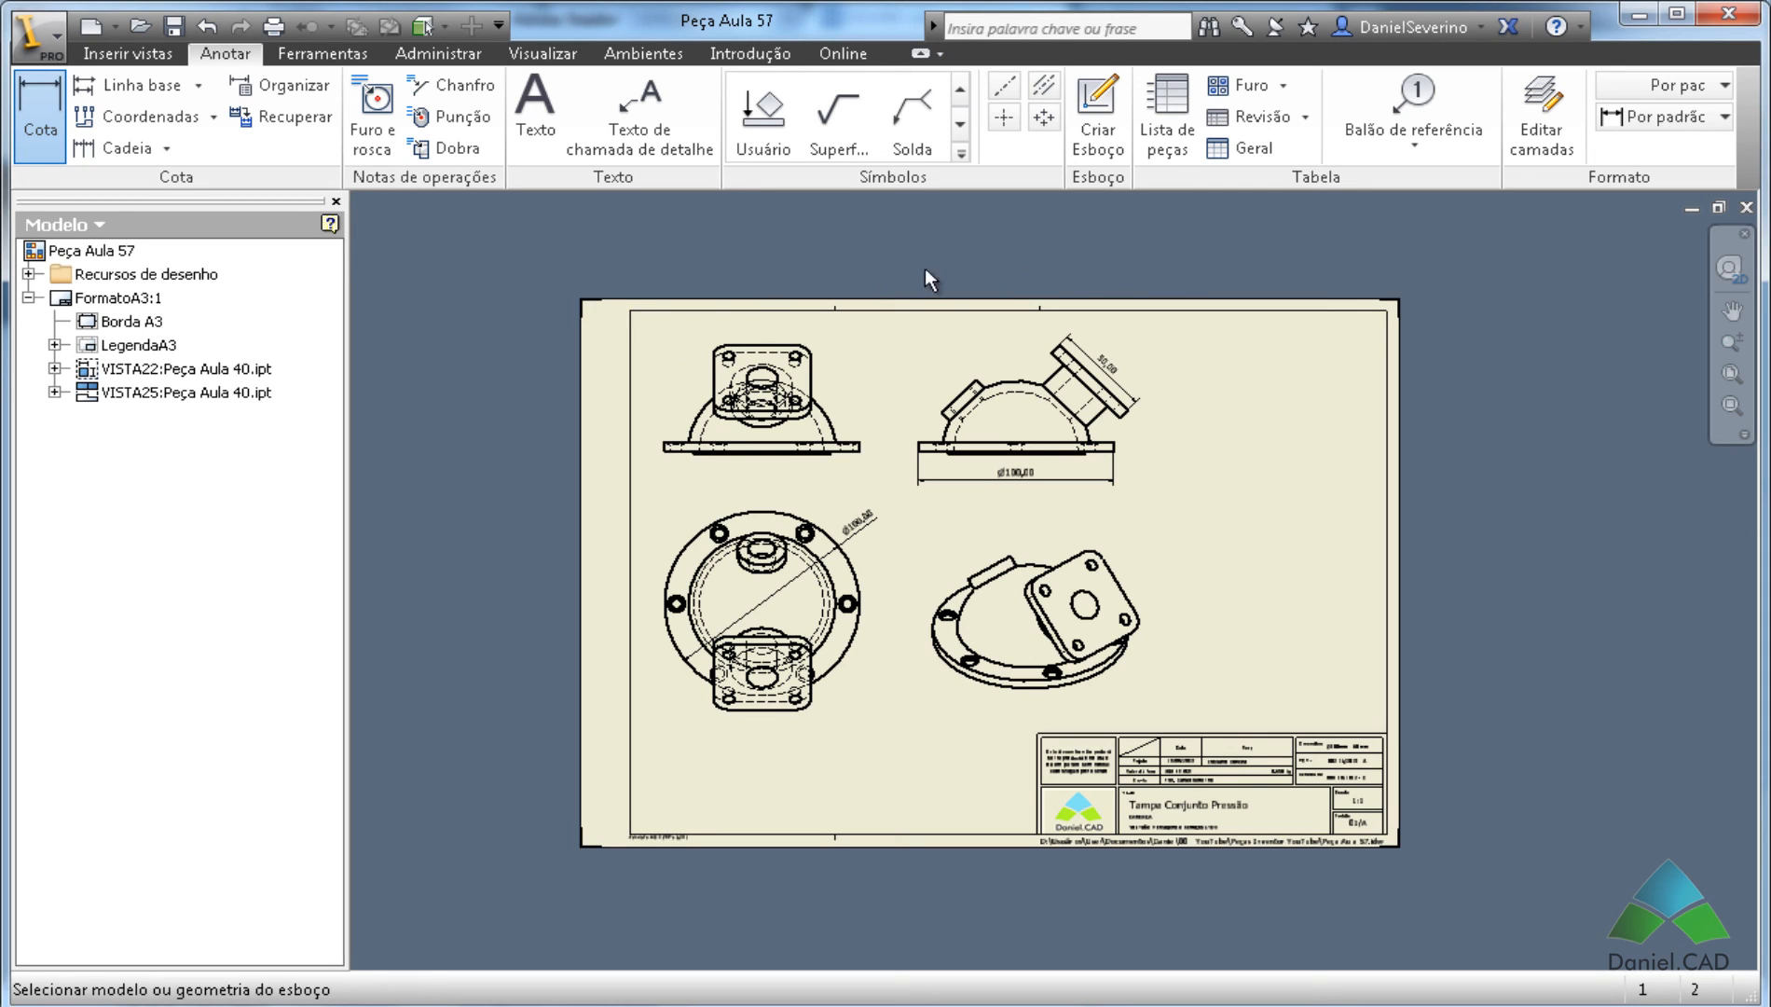
Delete the plan view's outer circle diameter dimension and the side view's inclined flange dimension.
key(Escape)
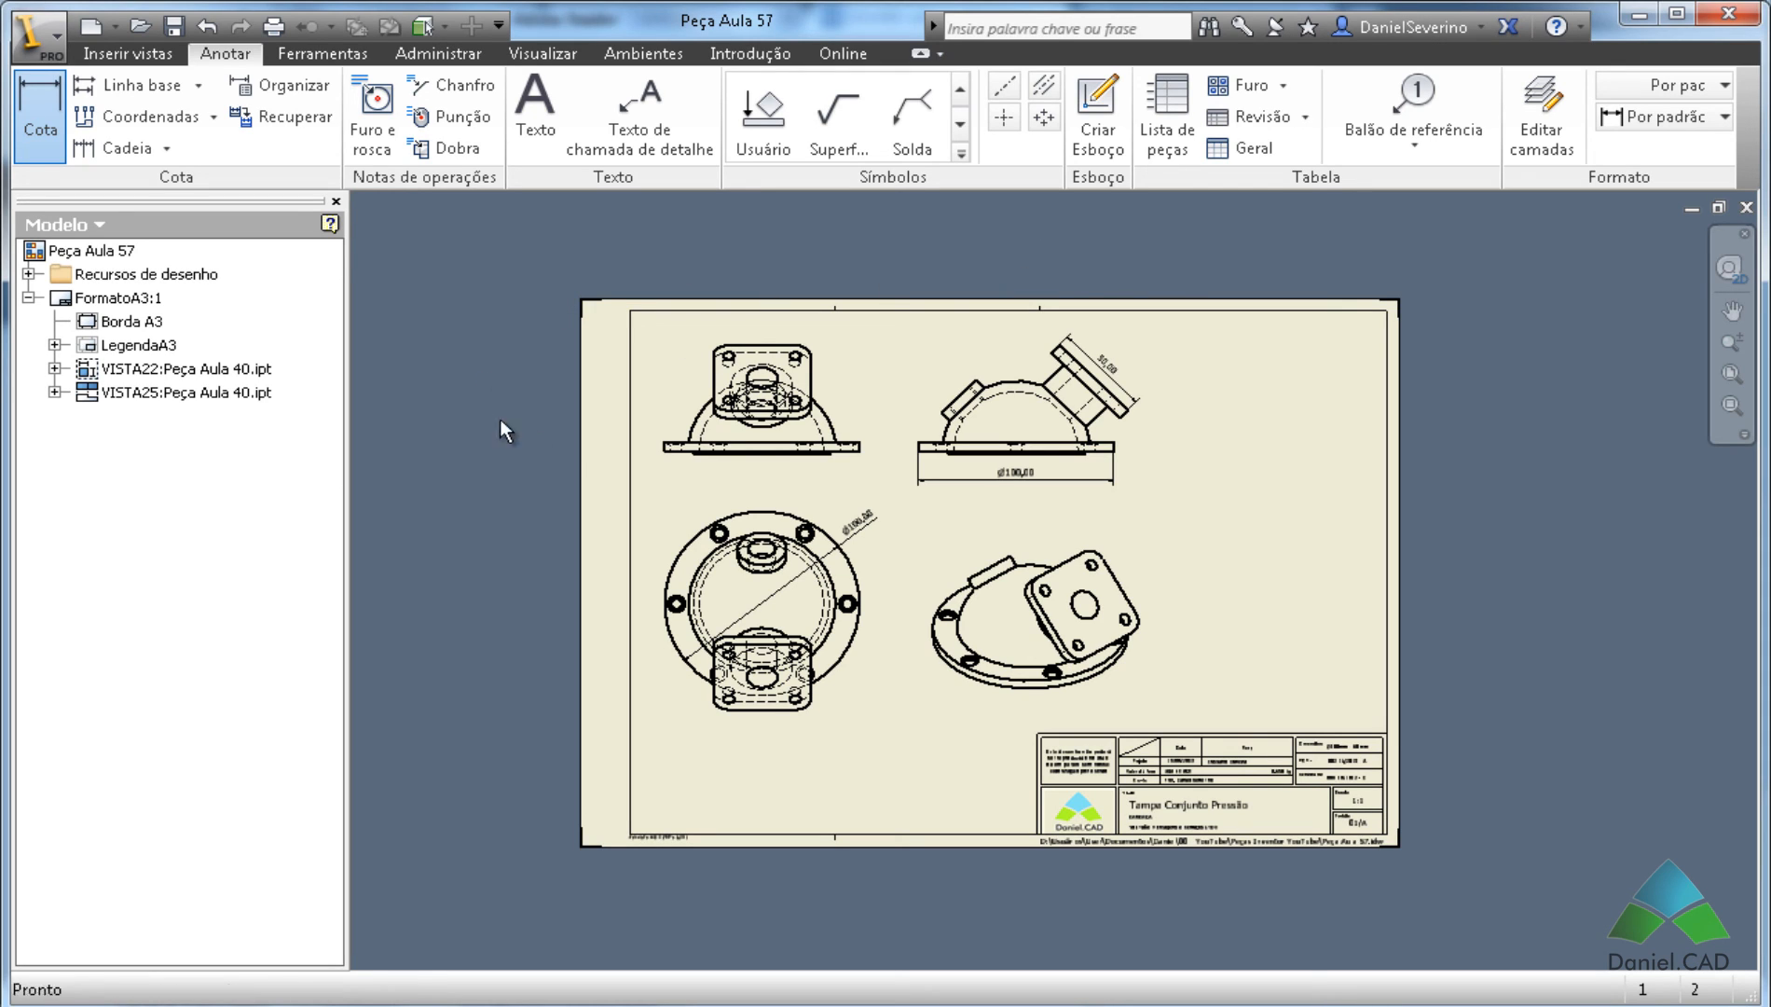
click(858, 525)
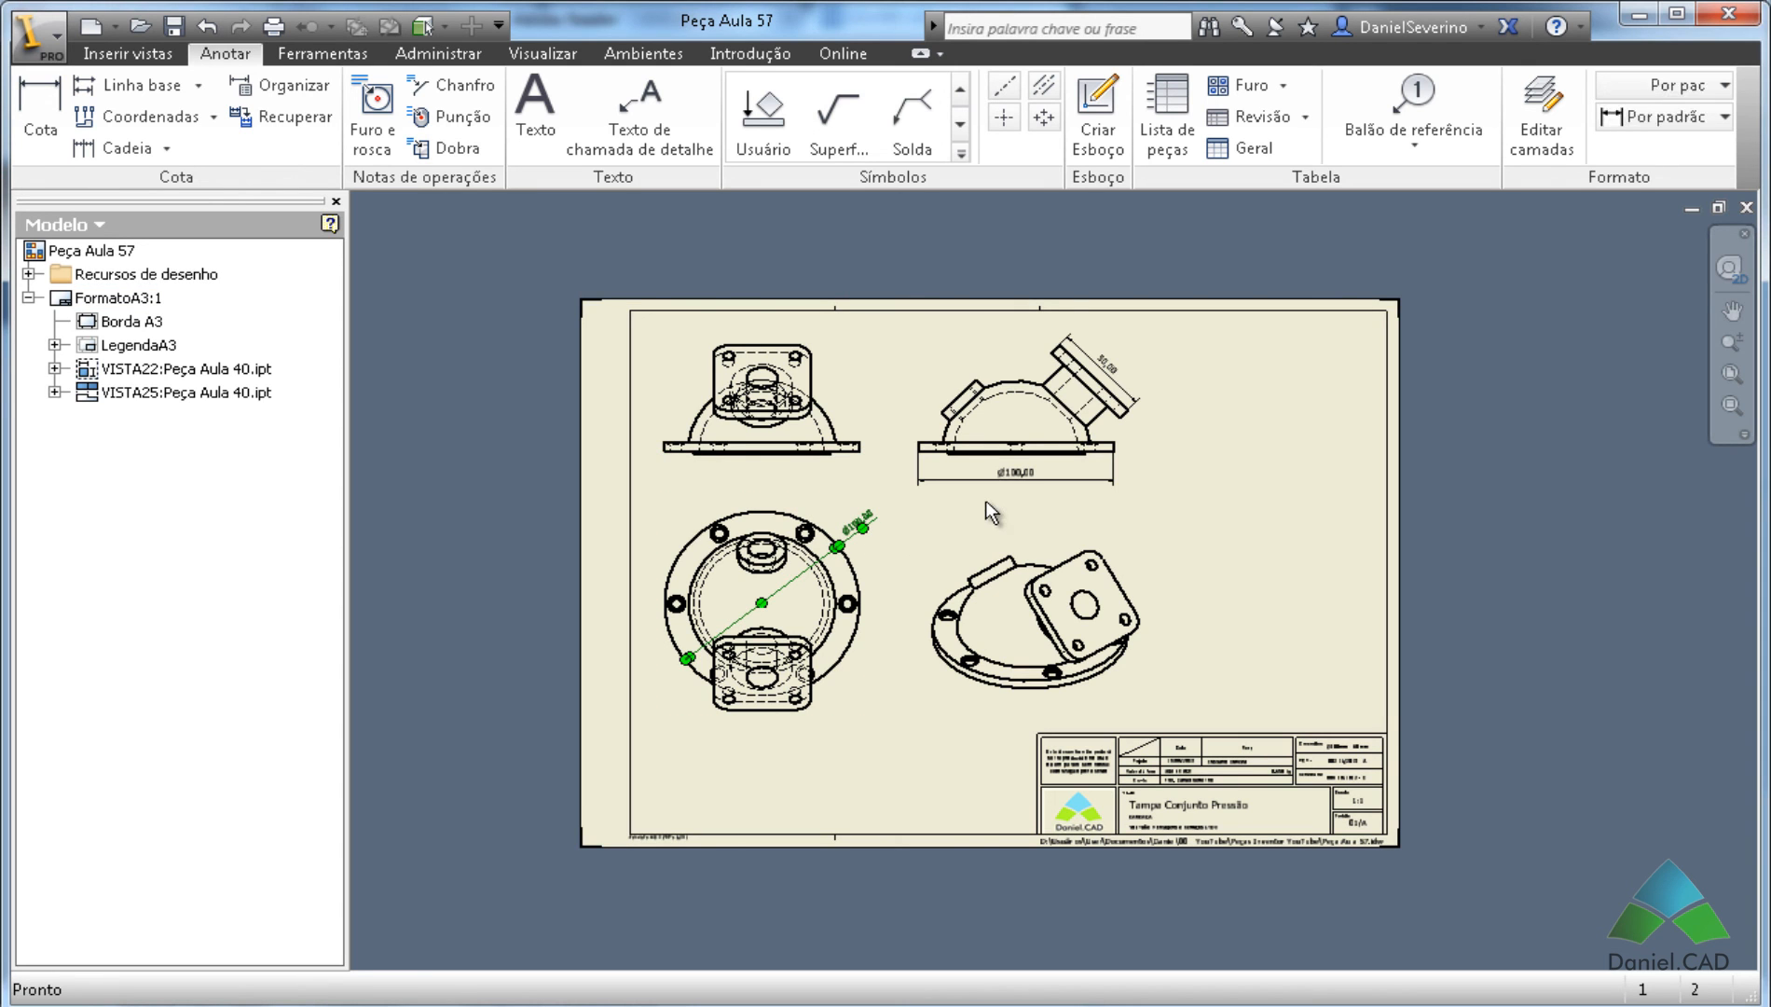
key(Delete)
click(1118, 382)
key(Delete)
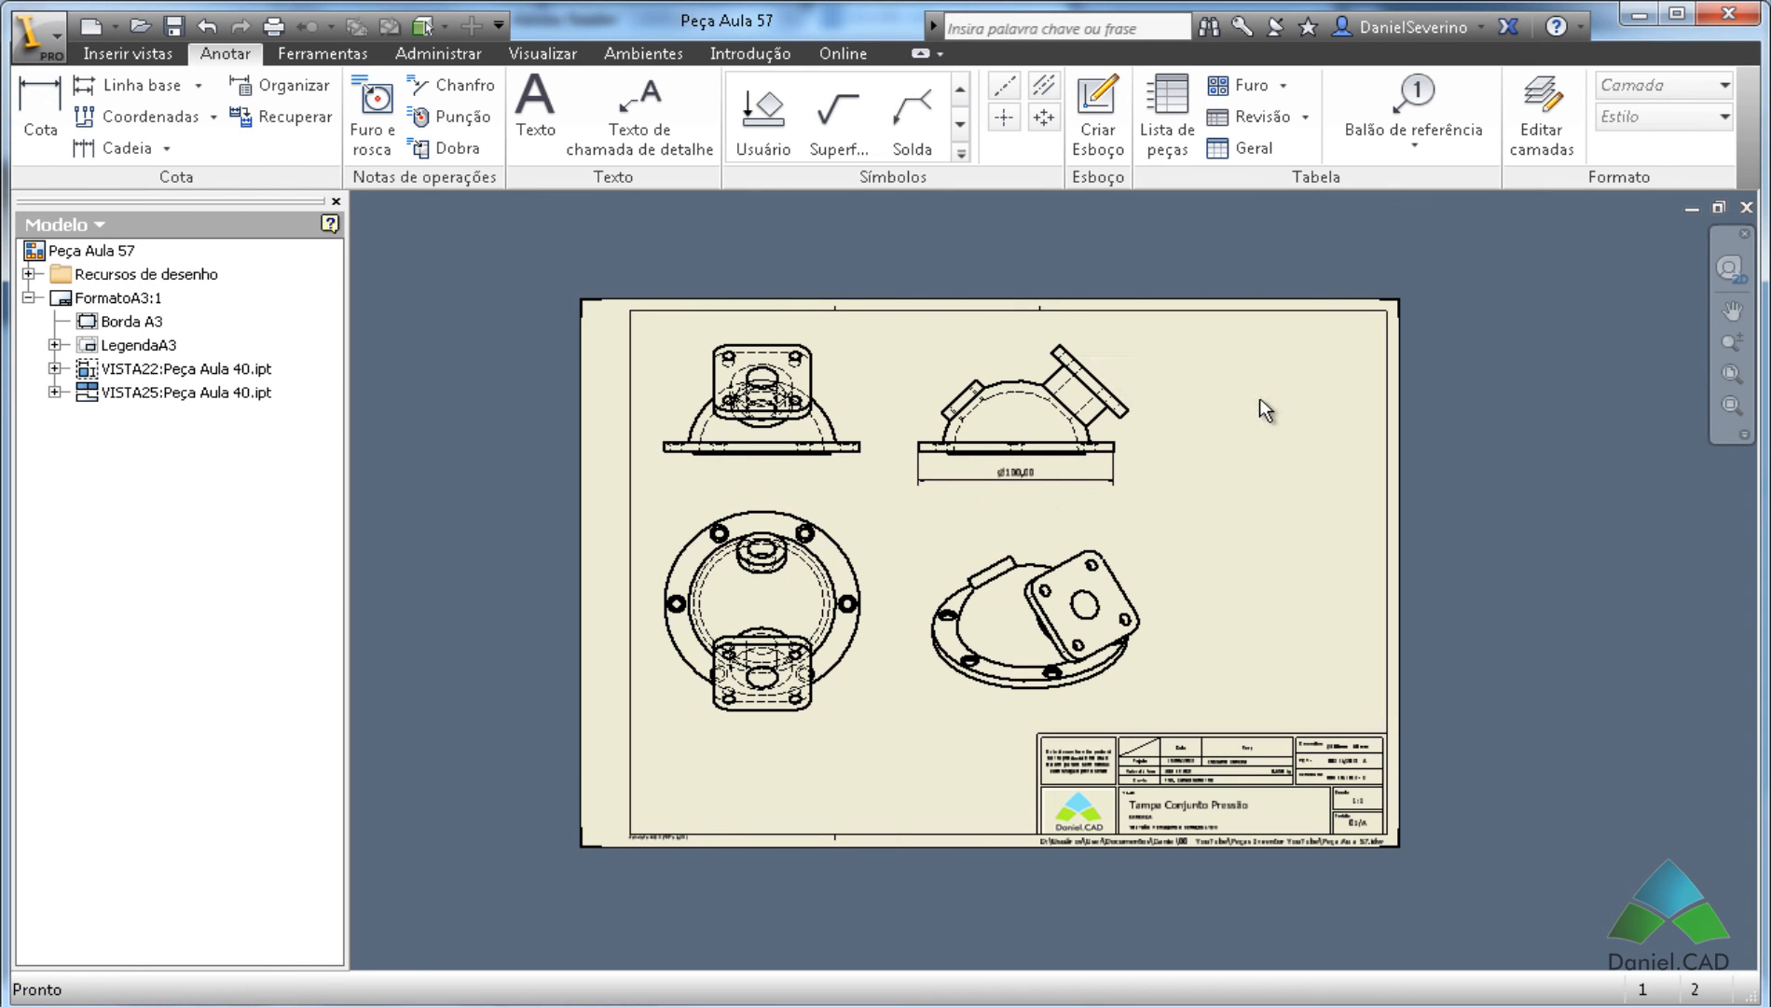
key(Home)
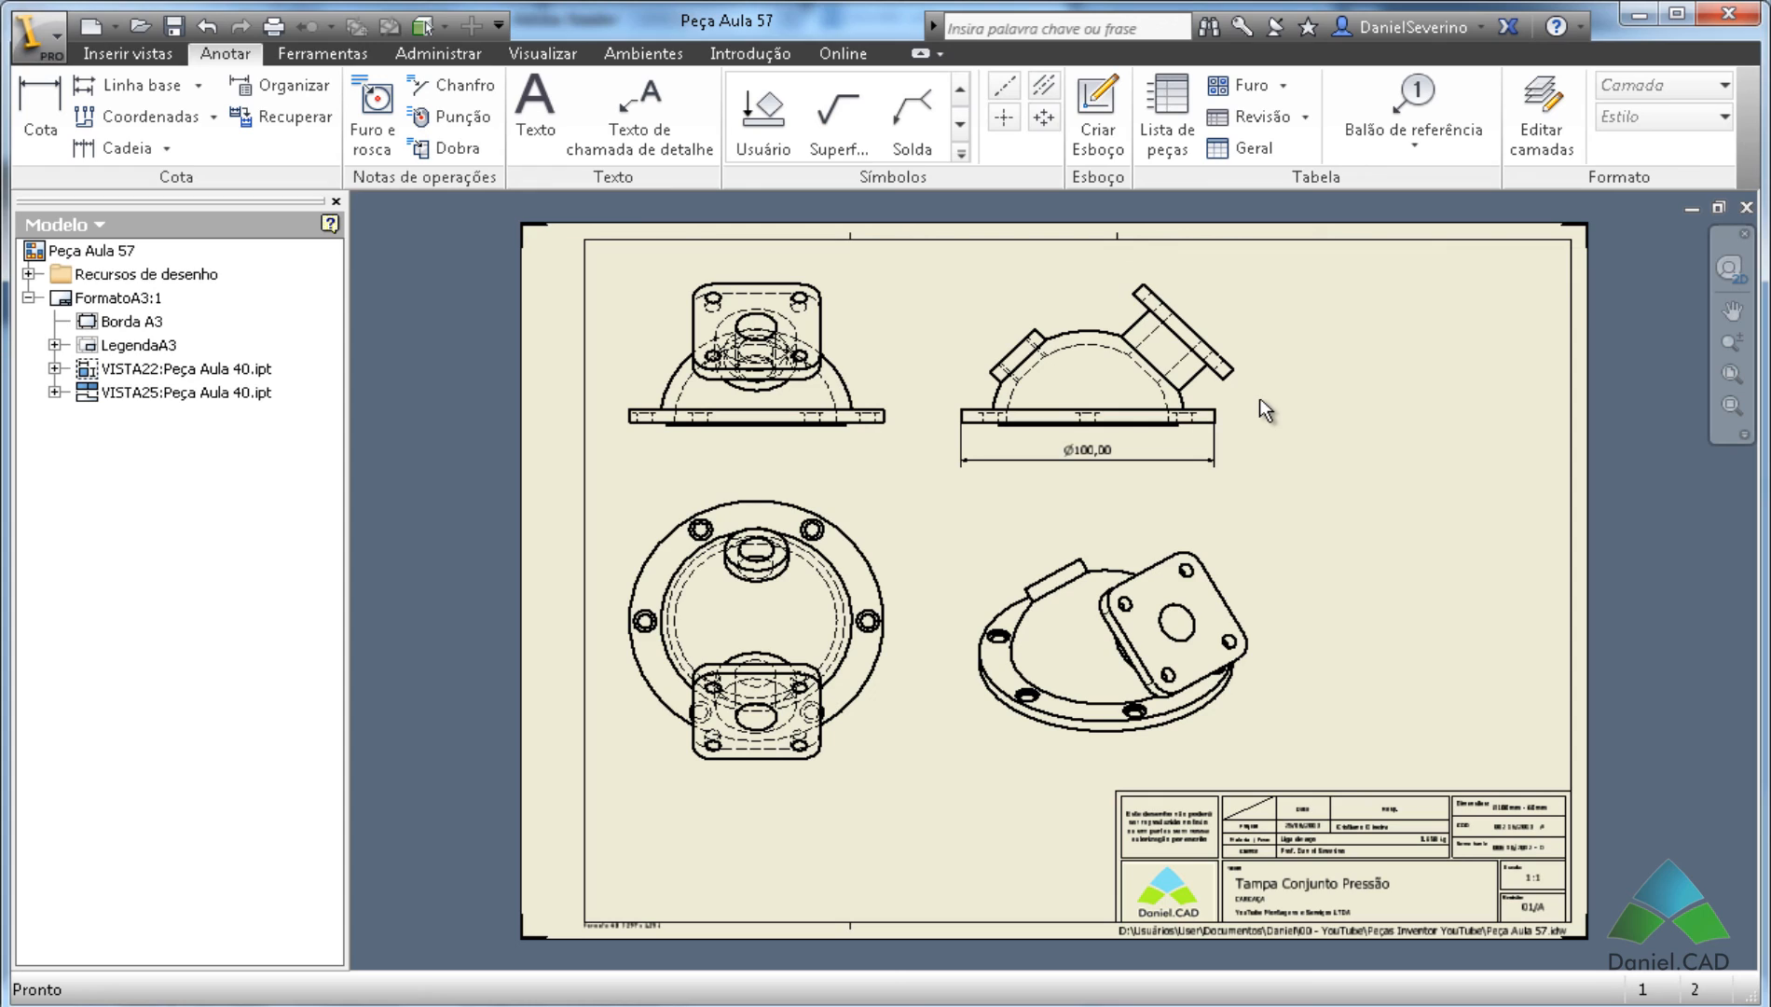